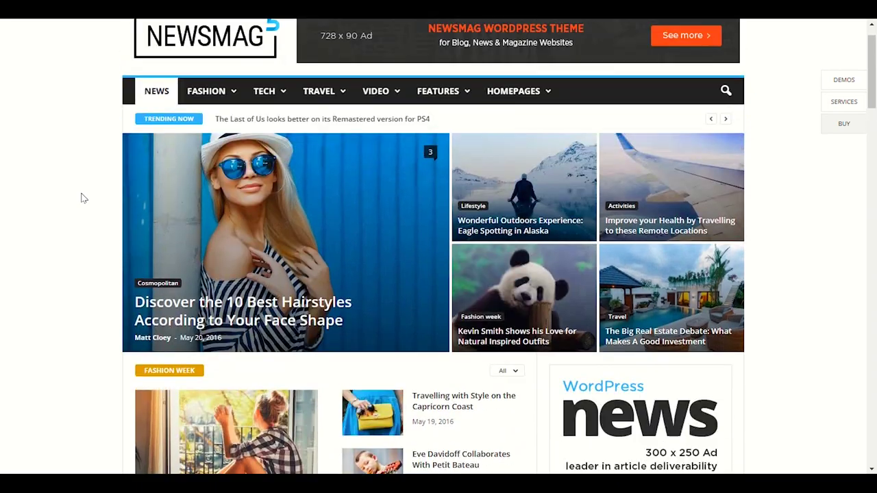
# Preview the Newsmag demo homepage's header area and its navigation categories such as Fashion, Travel and Video
pyautogui.scroll(-6, 81, 195)
pyautogui.scroll(6, 80, 194)
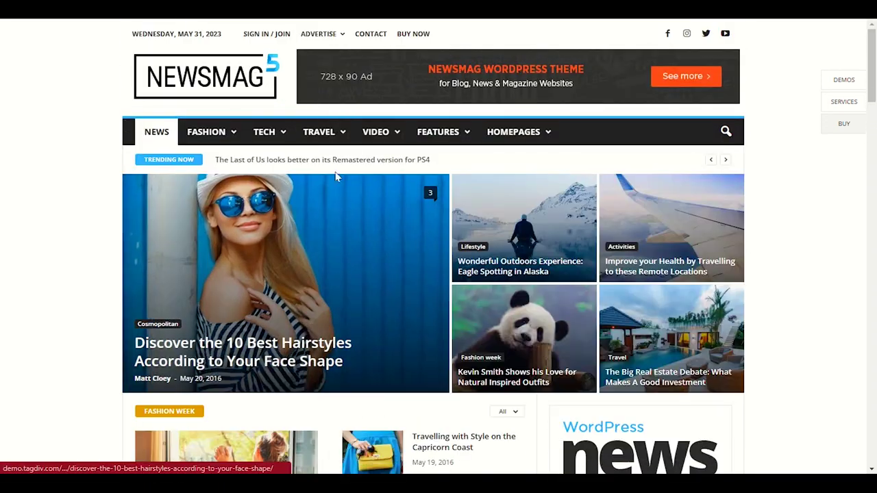
pyautogui.moveTo(198, 141)
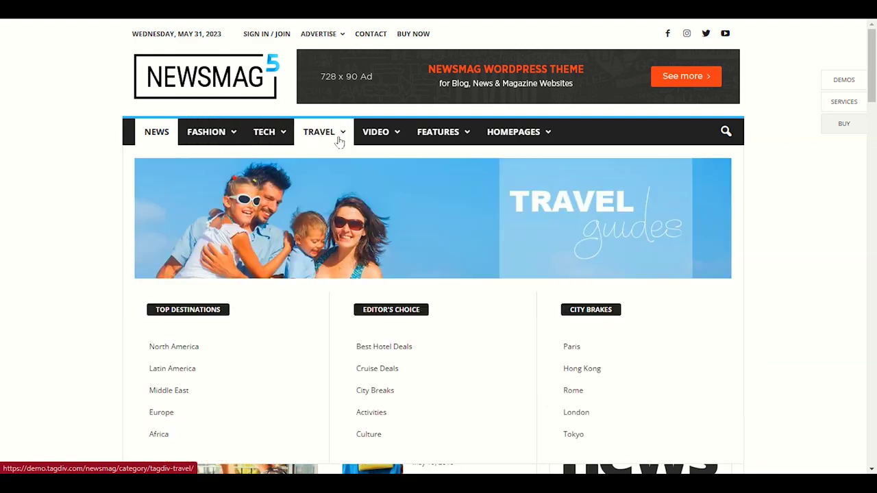
pyautogui.moveTo(403, 138)
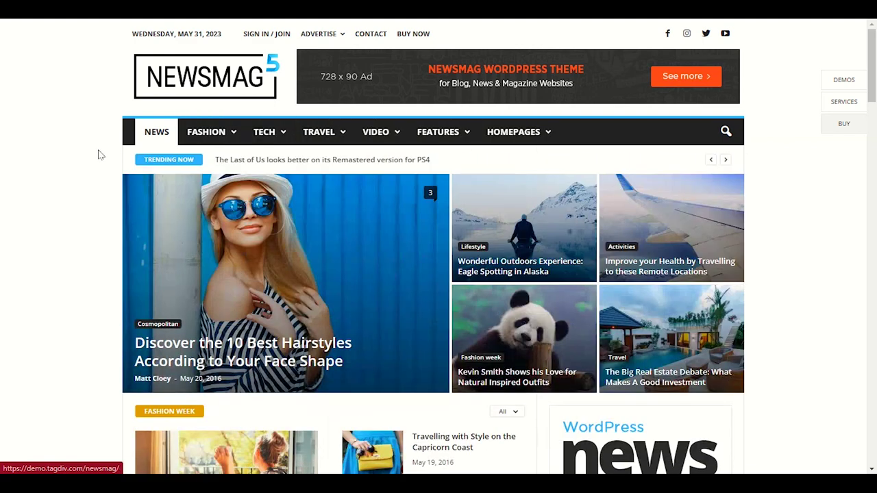
pyautogui.moveTo(322, 137)
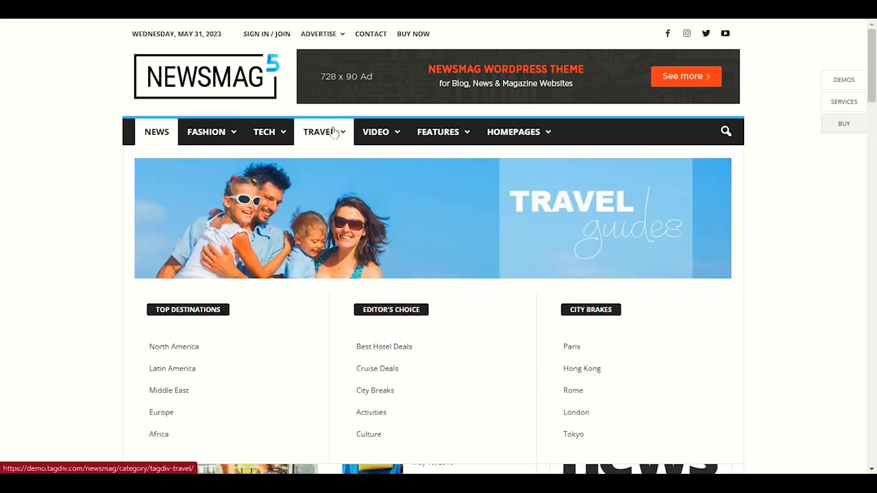
pyautogui.moveTo(268, 136)
# Examine the demo homepage's content sections from Fashion Week through Latest Articles and Editor Picks to the footer
pyautogui.scroll(-5, 44, 207)
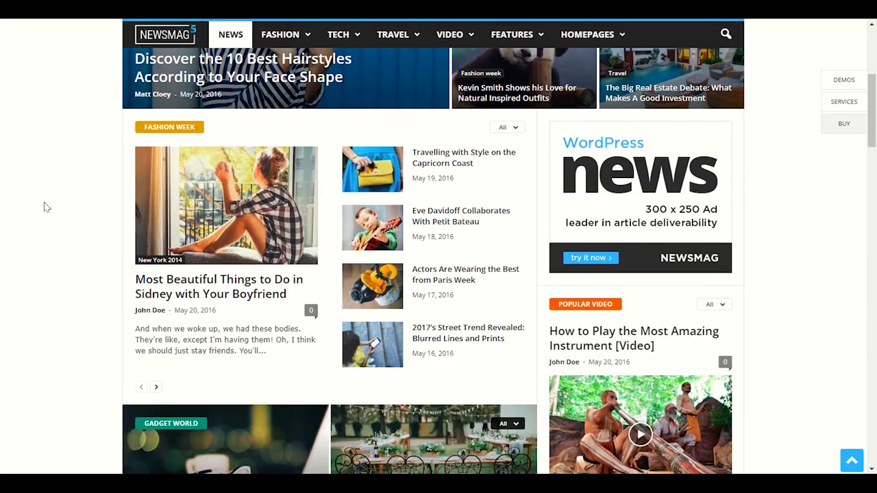
pyautogui.scroll(3, 44, 205)
pyautogui.scroll(-7, 43, 206)
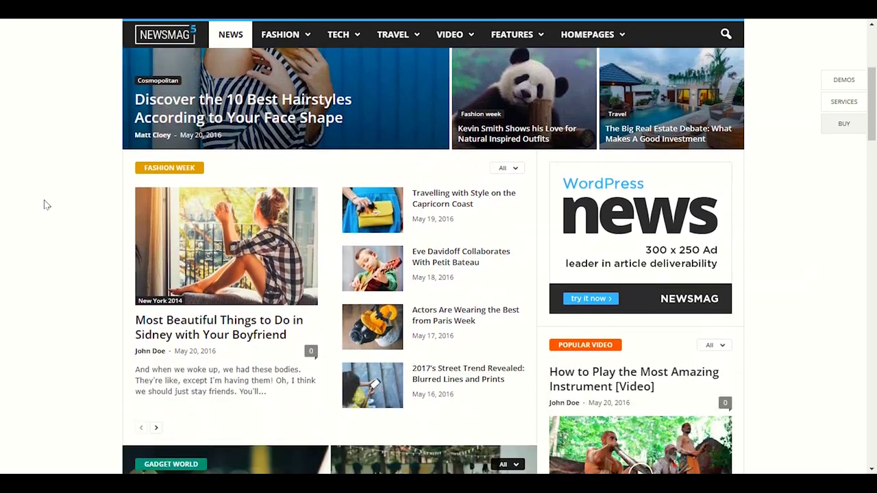
pyautogui.scroll(-5, 45, 204)
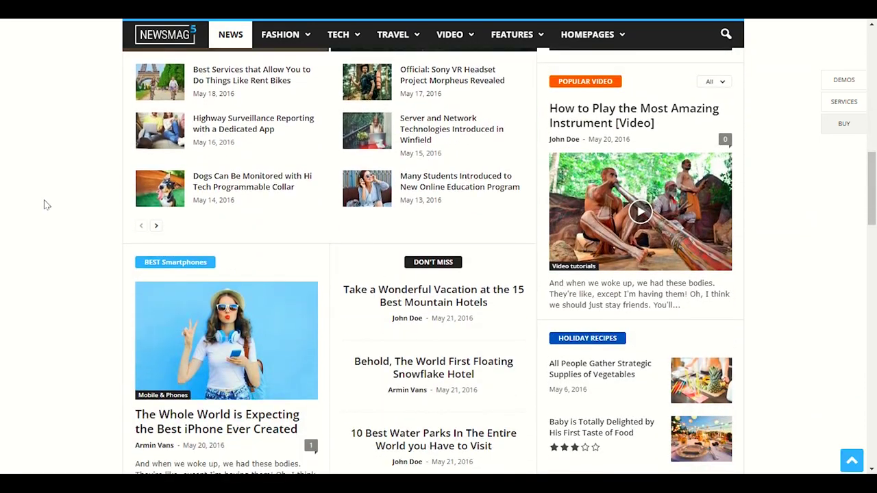
pyautogui.scroll(1, 43, 204)
pyautogui.scroll(-5, 44, 204)
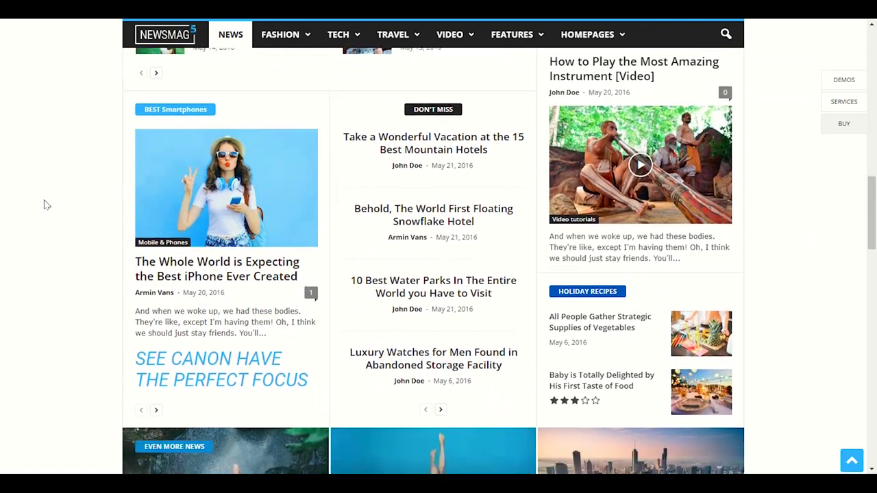
pyautogui.scroll(-3, 44, 205)
pyautogui.scroll(3, 45, 204)
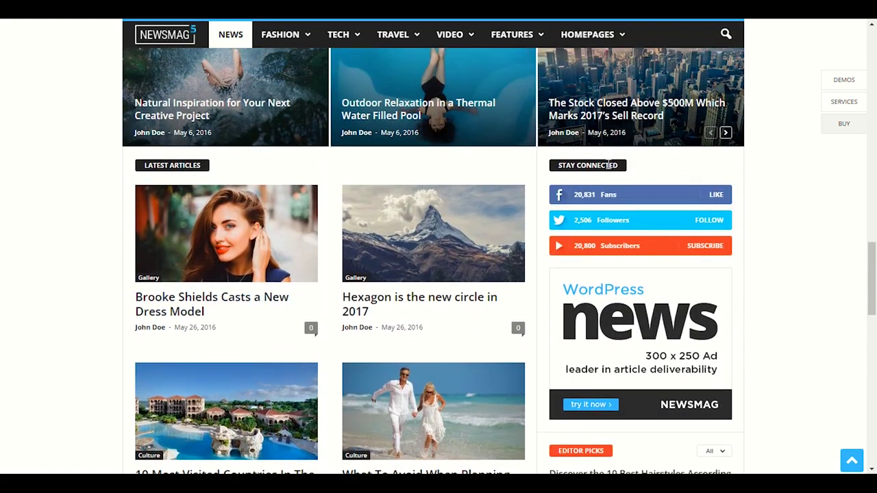
pyautogui.scroll(-3, 745, 212)
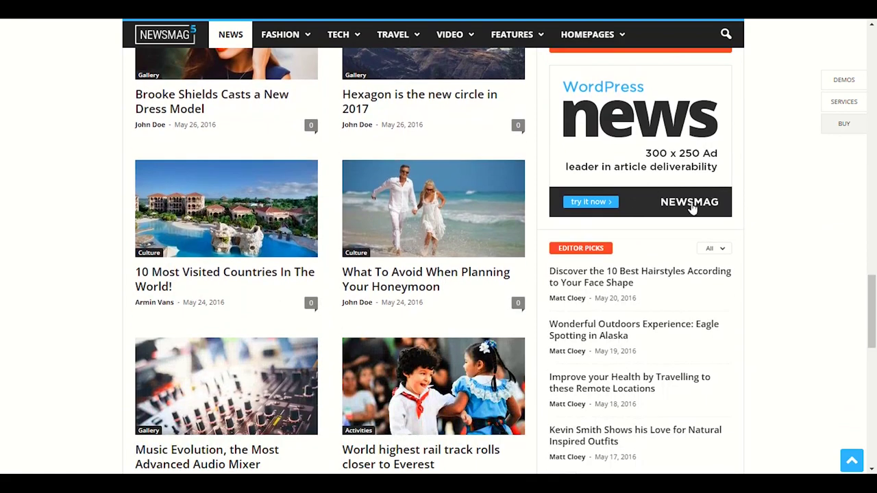
pyautogui.scroll(-6, 780, 272)
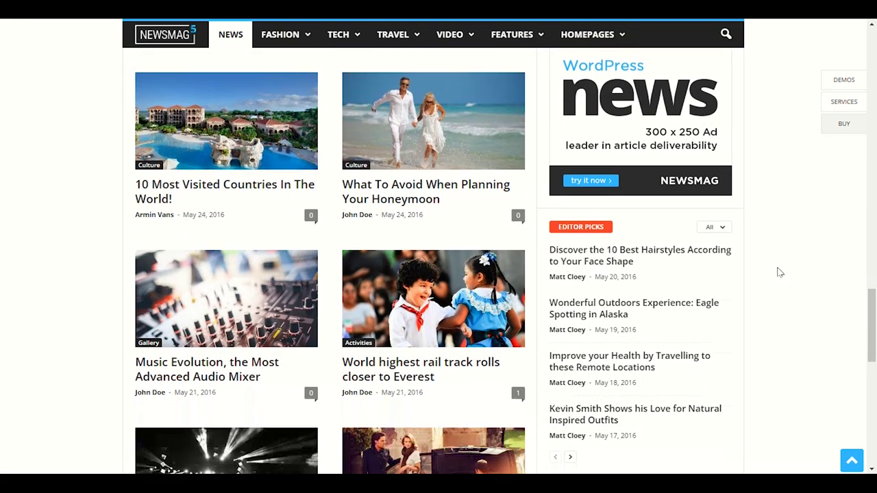
pyautogui.scroll(-4, 779, 272)
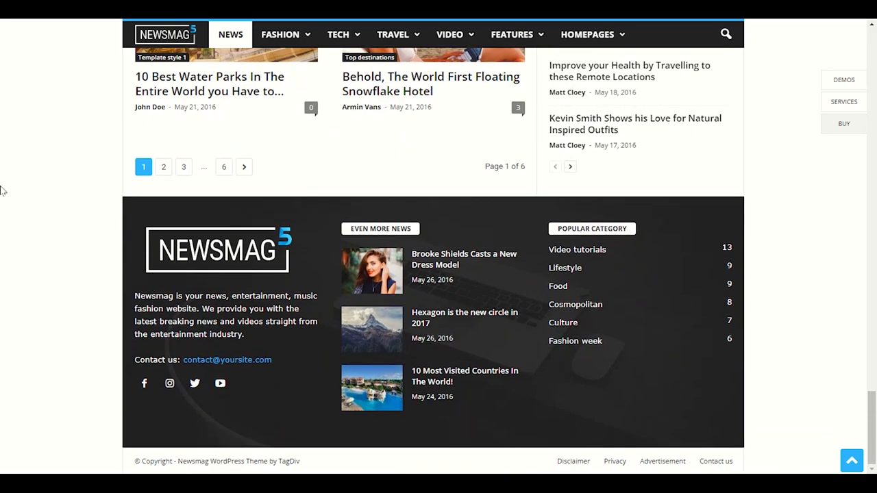
# Return to the upper part of the demo homepage and review the Fashion Week and Gadget World sections again
pyautogui.scroll(15, 2, 190)
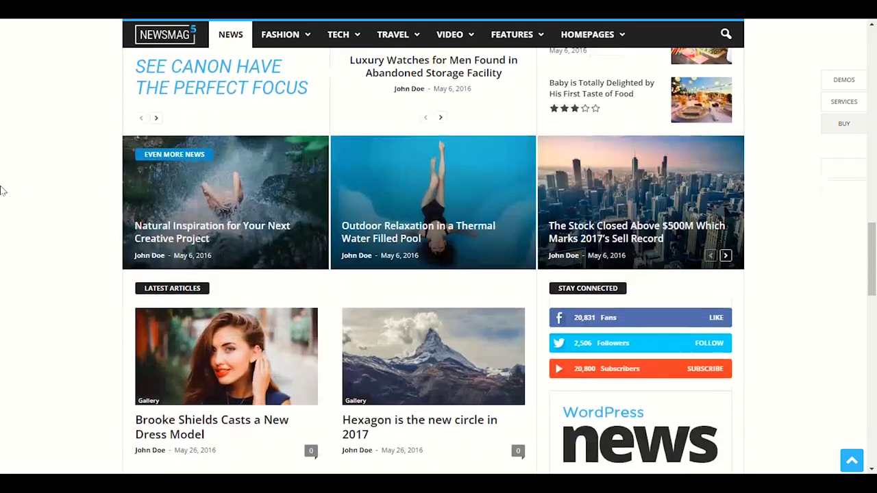
pyautogui.scroll(4, 2, 190)
pyautogui.scroll(12, 2, 190)
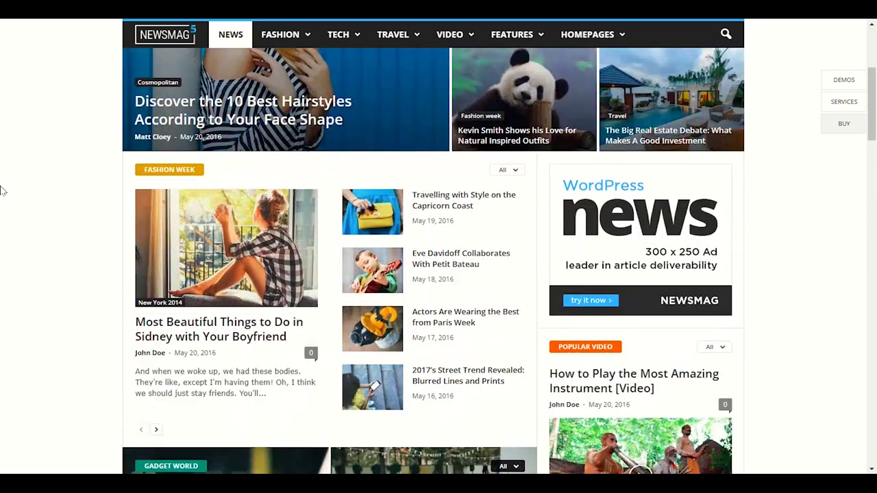
pyautogui.scroll(-3, 3, 190)
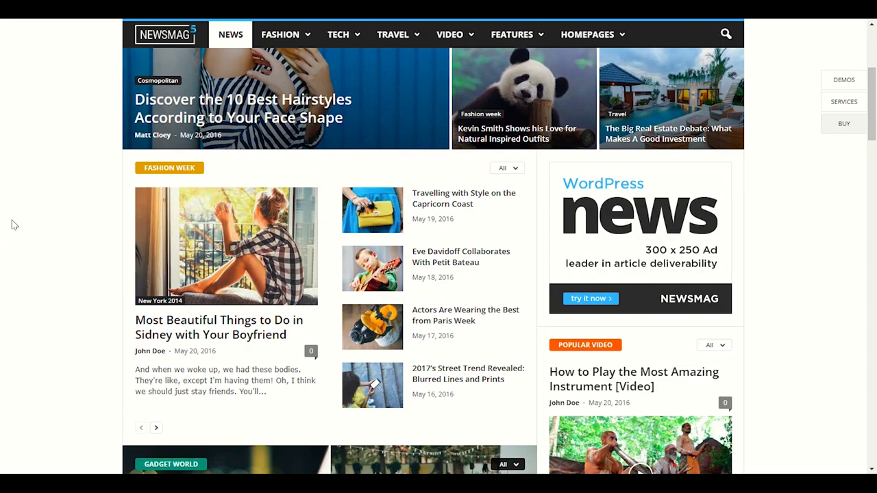
pyautogui.scroll(-7, 26, 267)
pyautogui.scroll(10, 25, 267)
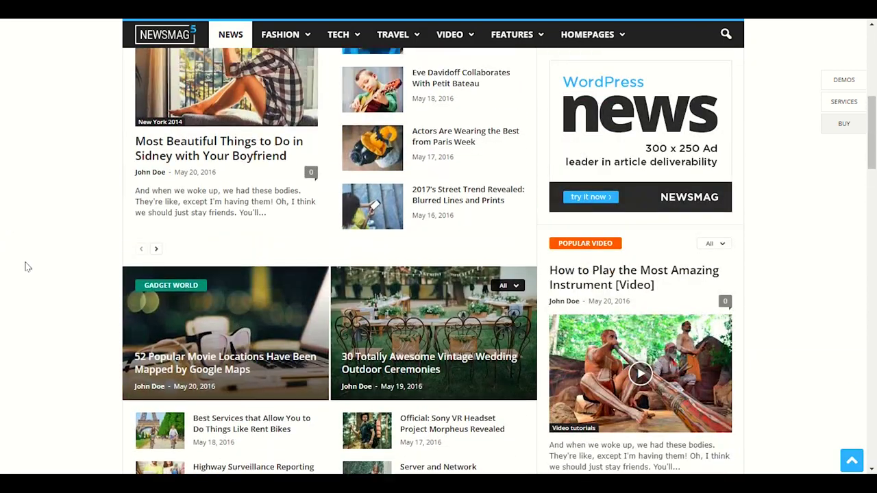
pyautogui.scroll(-5, 25, 267)
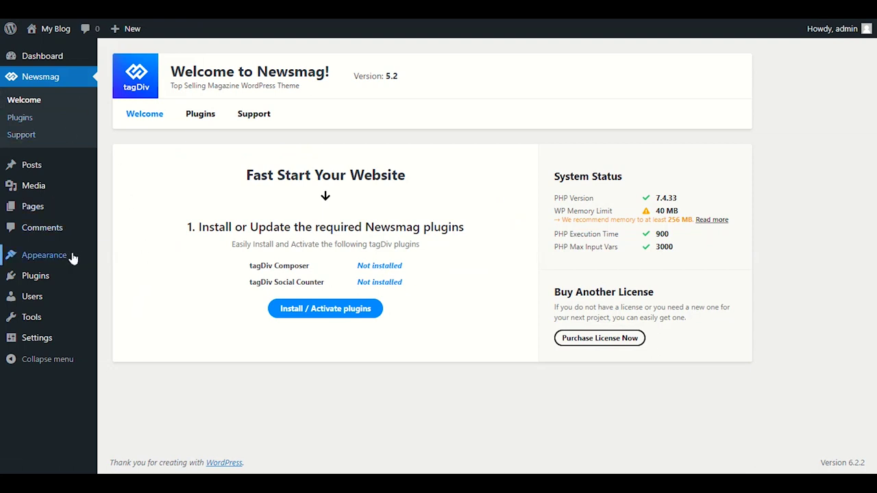
# Check the System Status on the WordPress Newsmag welcome page, especially the WP Memory Limit and its recommended value
pyautogui.moveTo(67, 261)
pyautogui.moveTo(552, 177); pyautogui.dragTo(625, 177)
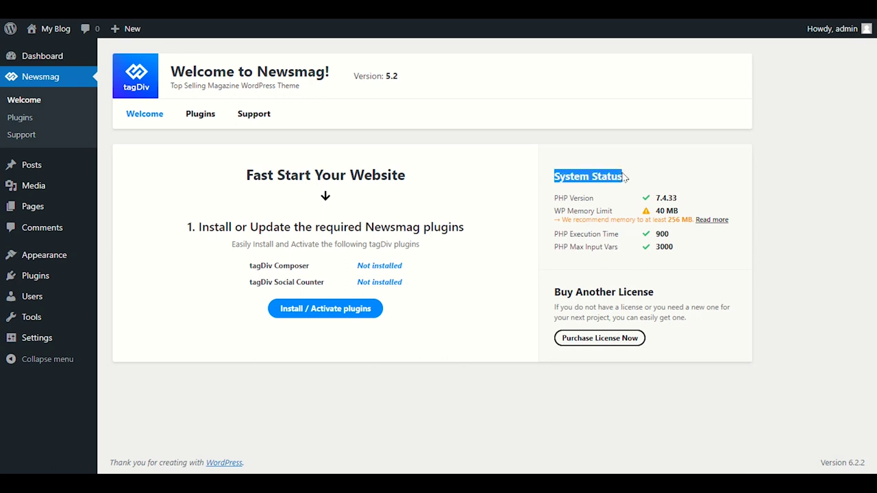
pyautogui.click(603, 210)
pyautogui.moveTo(557, 210); pyautogui.dragTo(673, 211)
pyautogui.click(685, 218)
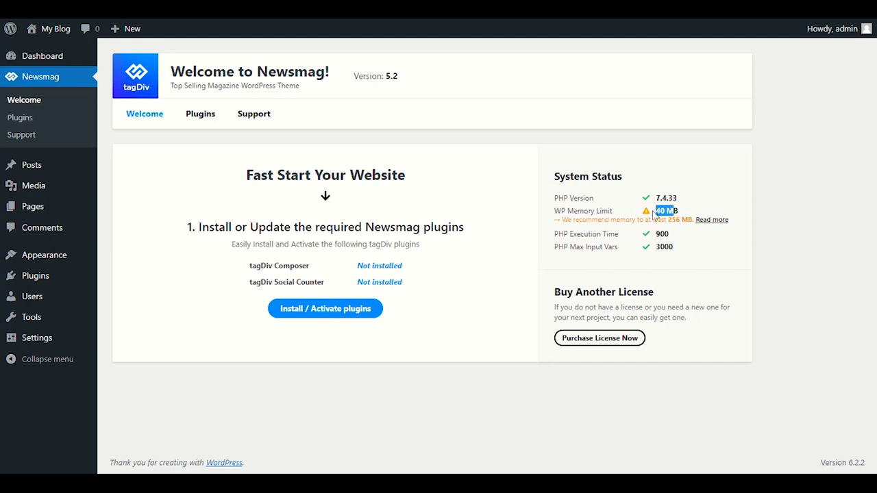
pyautogui.click(662, 220)
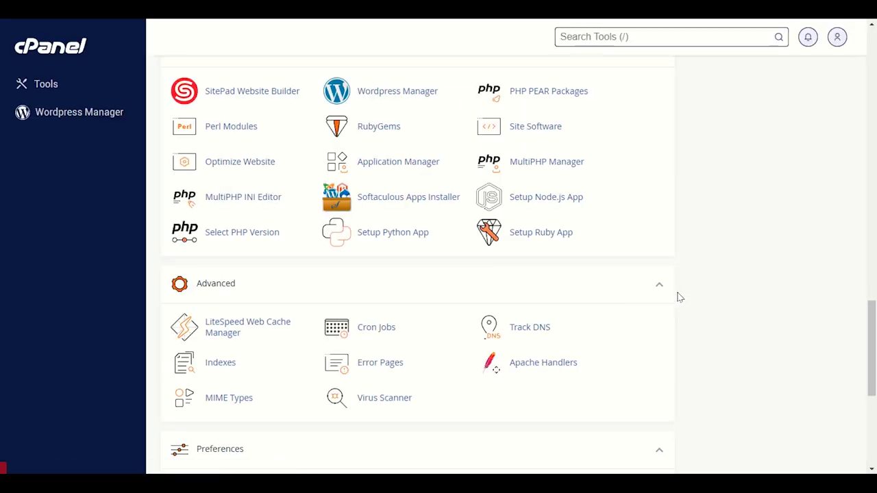
# In cPanel, open the MultiPHP INI Editor and load the basic PHP settings for the Home Directory
pyautogui.scroll(2, 679, 296)
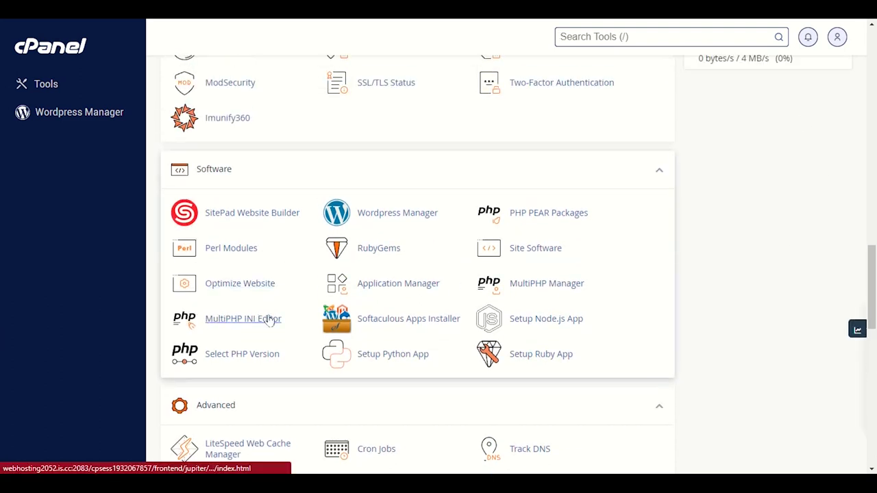
pyautogui.click(223, 322)
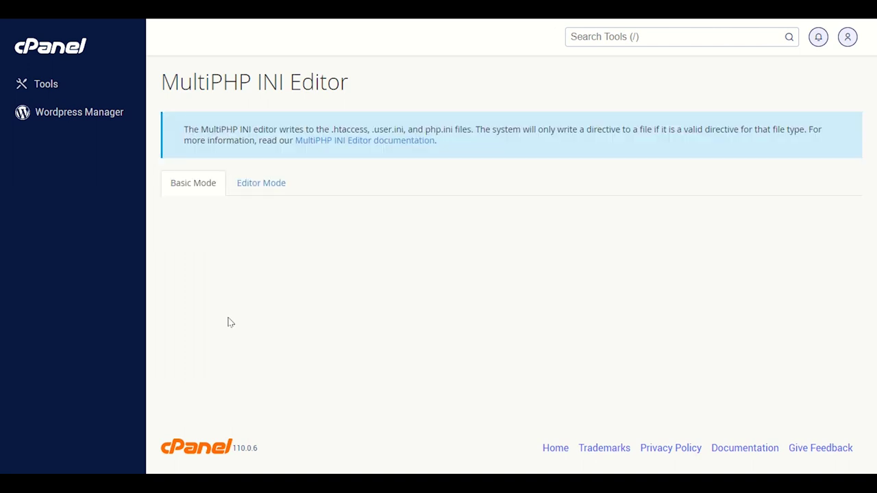
pyautogui.click(310, 258)
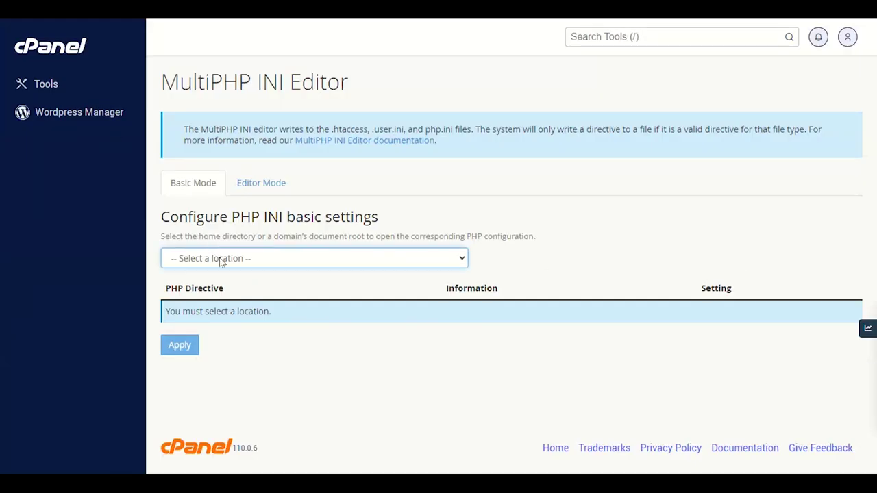
pyautogui.click(221, 260)
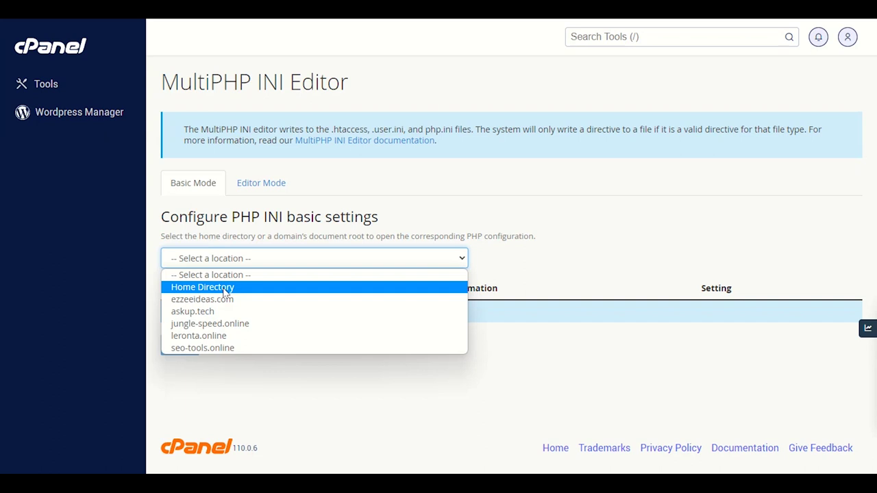
pyautogui.click(226, 289)
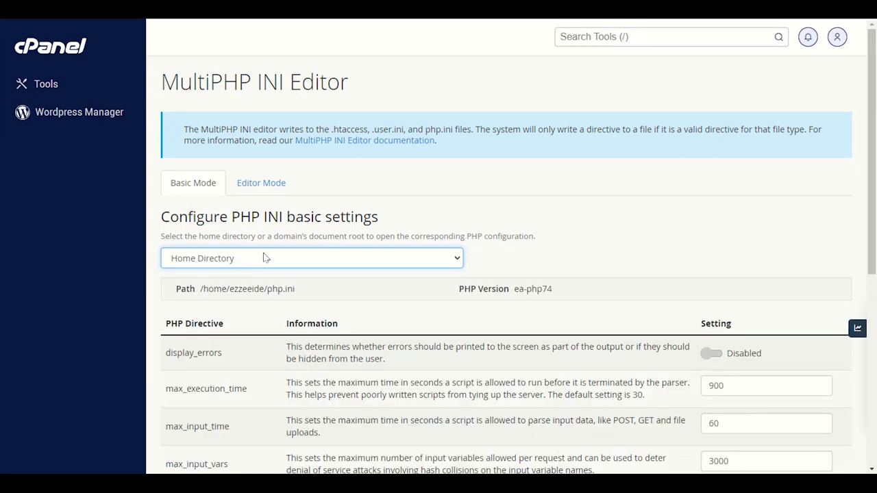
# Set the memory_limit directive to 256M and apply the PHP configuration change
pyautogui.scroll(-3, 306, 254)
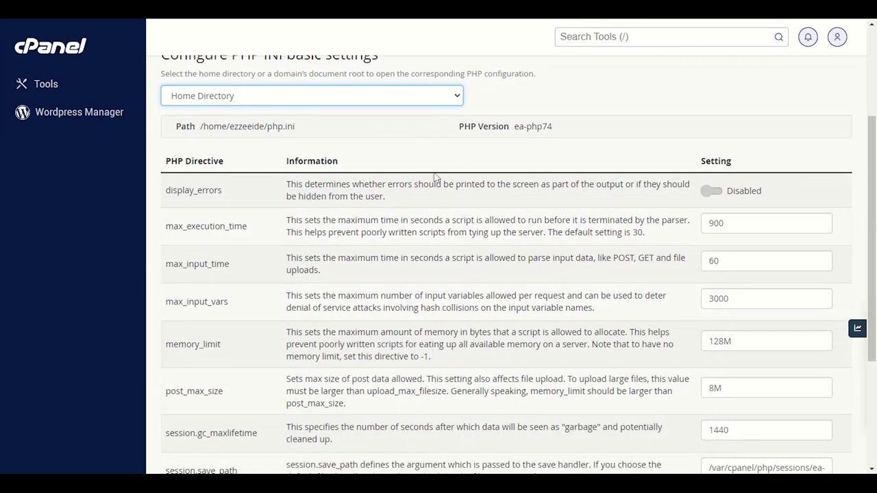
pyautogui.scroll(-1, 740, 300)
pyautogui.scroll(-3, 383, 336)
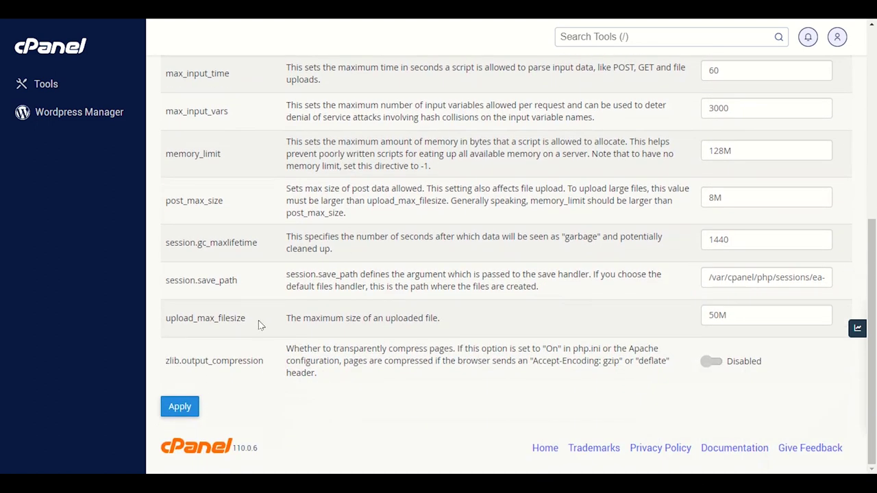
pyautogui.moveTo(260, 325); pyautogui.dragTo(171, 319)
pyautogui.click(185, 322)
pyautogui.moveTo(172, 153); pyautogui.dragTo(231, 157)
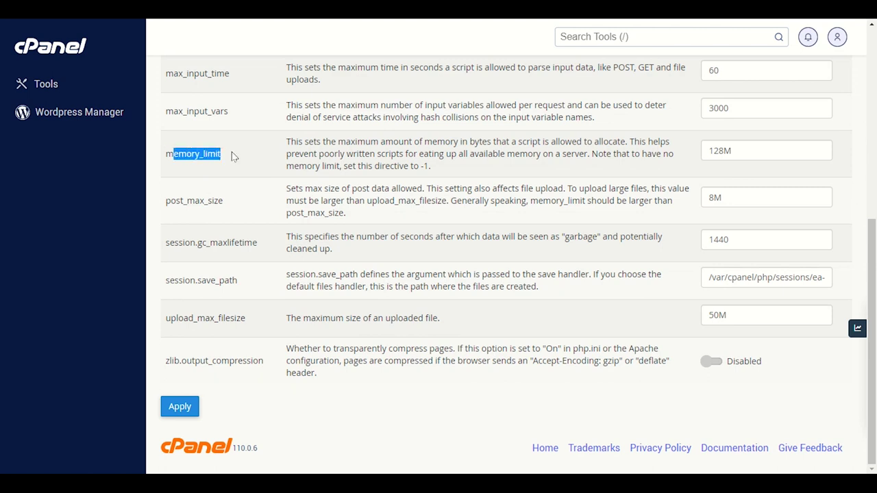
pyautogui.click(719, 152)
pyautogui.moveTo(719, 152); pyautogui.dragTo(687, 158)
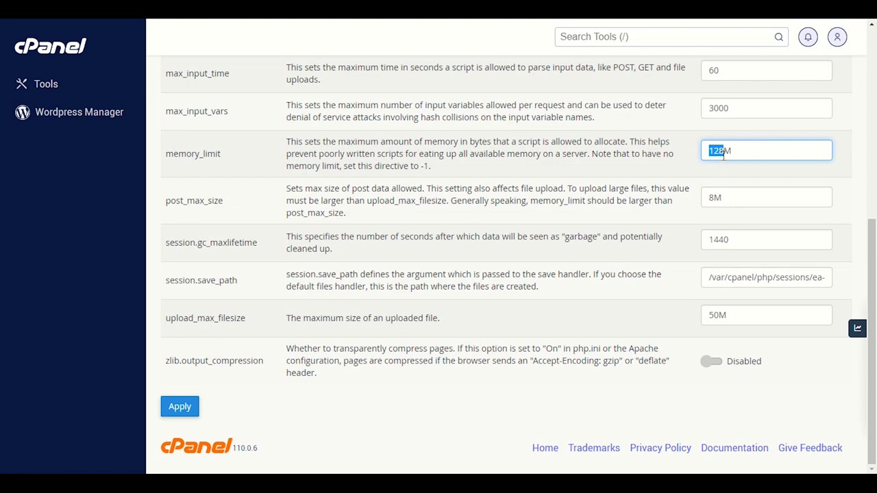
pyautogui.write('2556')
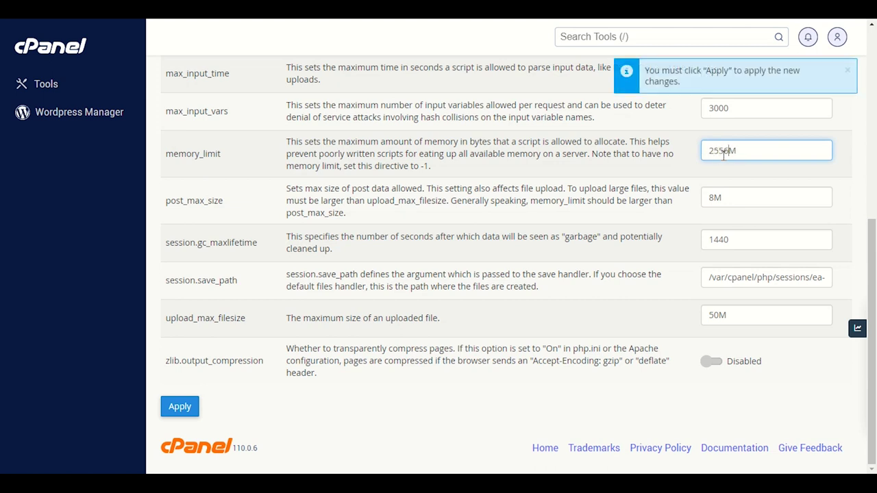
pyautogui.press('BackSpace')
pyautogui.press('BackSpace')
pyautogui.write('6')
pyautogui.click(179, 407)
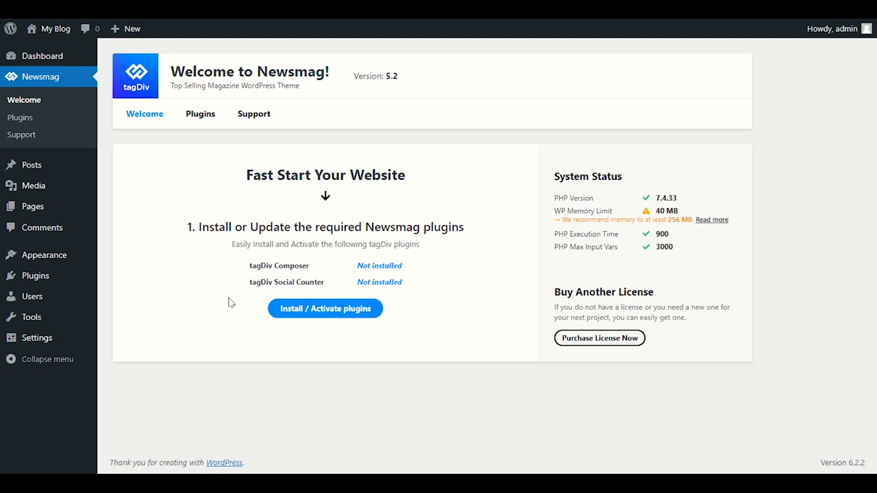
# Back in WordPress, install and activate the required tagDiv Composer and tagDiv Social Counter plugins, and browse Newsmag's prebuilt websites
pyautogui.click(358, 309)
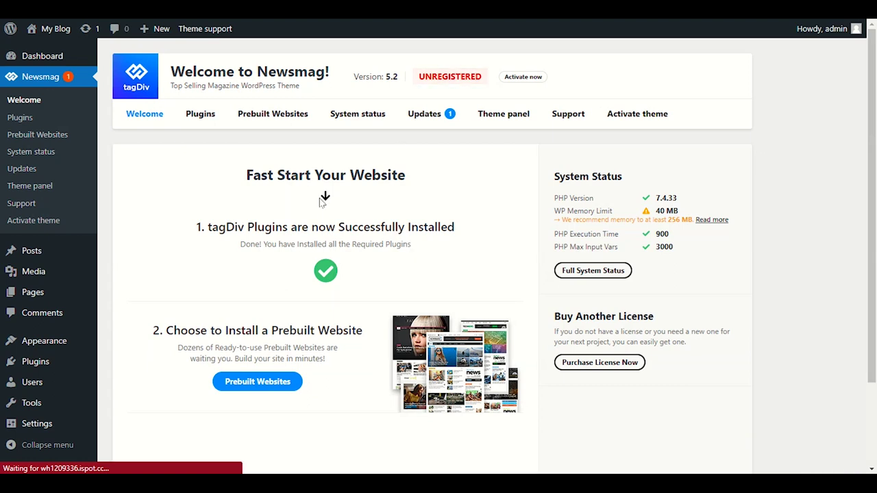
pyautogui.scroll(-2, 220, 190)
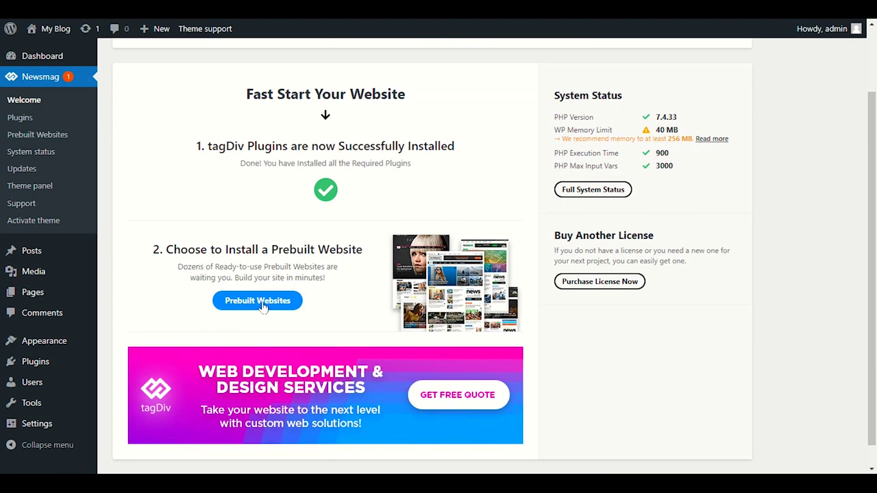
pyautogui.click(233, 308)
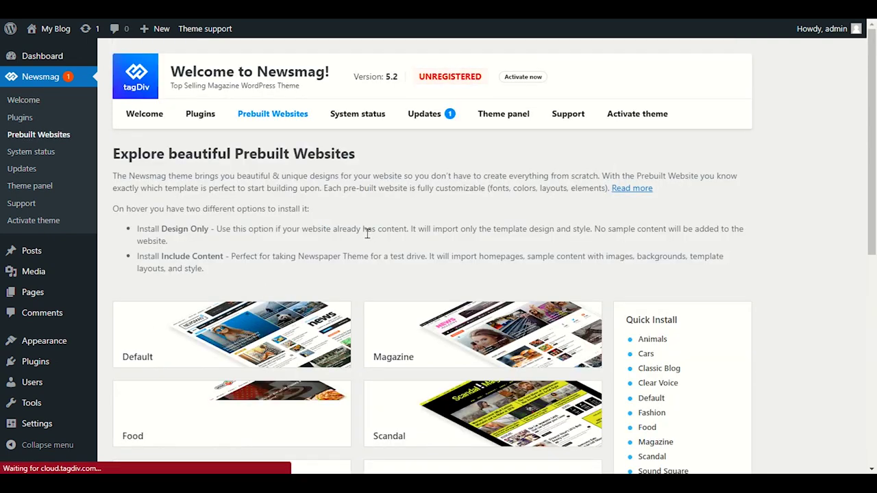
pyautogui.scroll(-1, 367, 237)
pyautogui.scroll(-2, 367, 238)
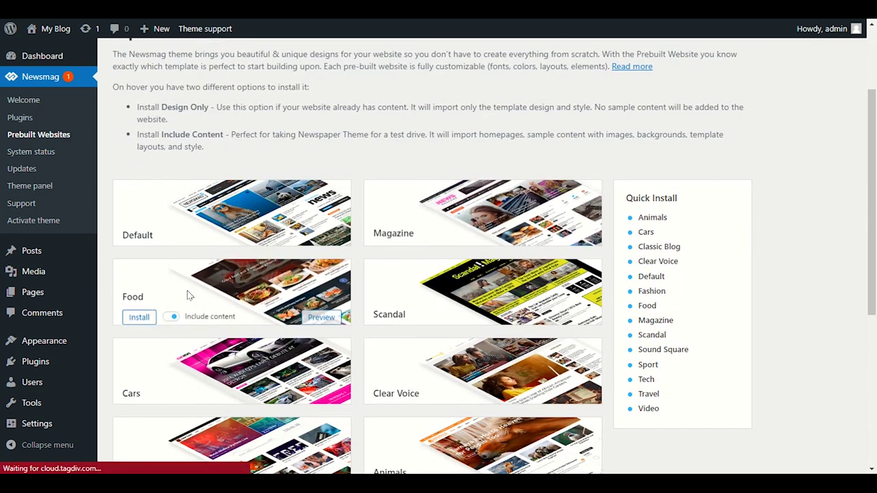
# Look through all of Newsmag's prebuilt website designs, including Video, Tech, Travel and Fashion
pyautogui.scroll(-2, 149, 301)
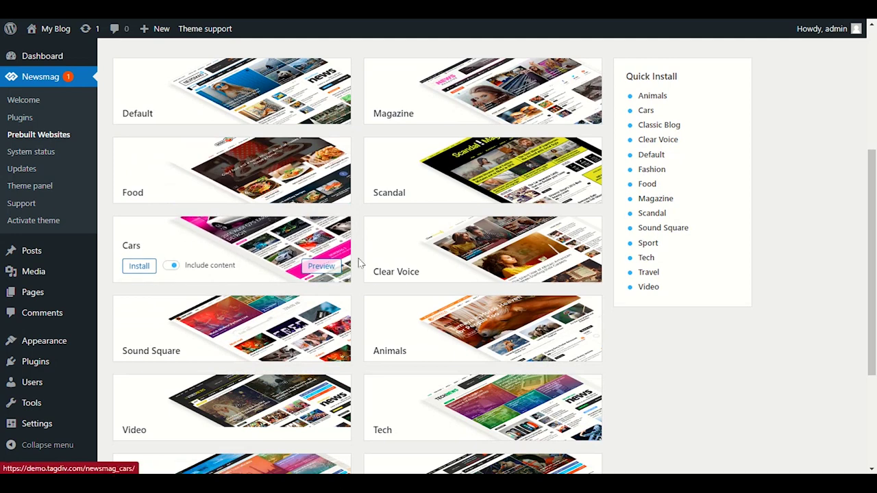
pyautogui.scroll(-3, 165, 322)
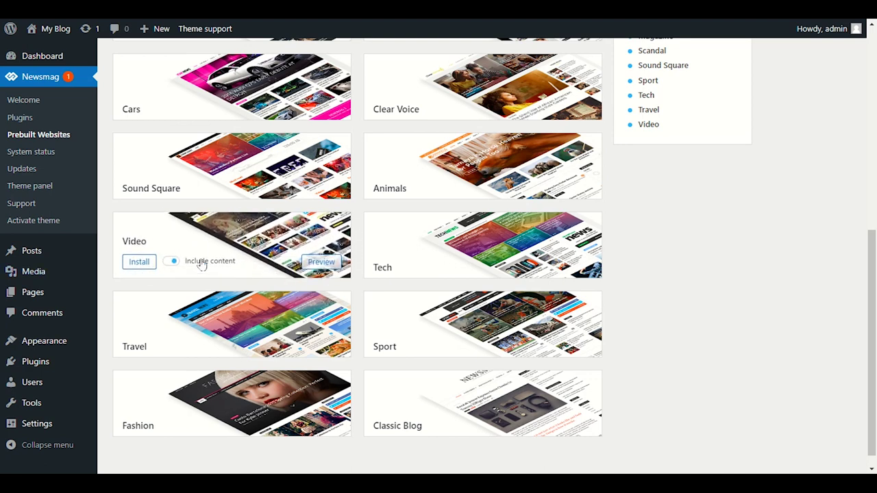
pyautogui.moveTo(381, 220)
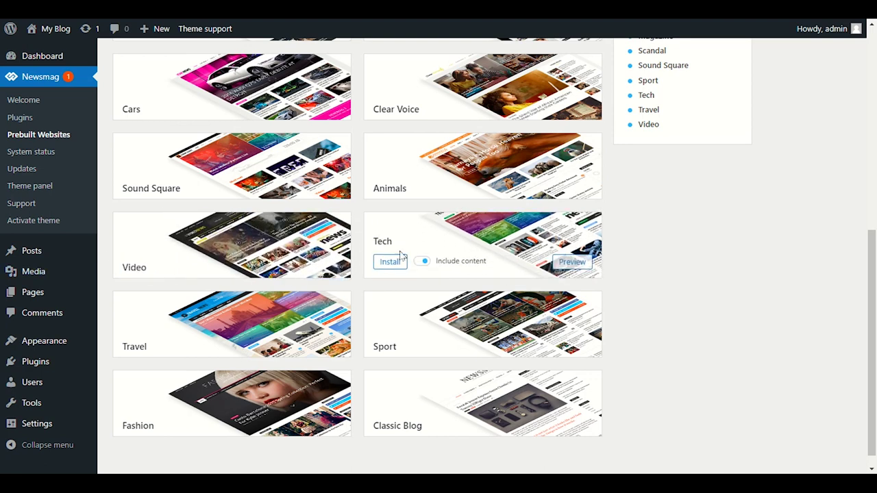
pyautogui.scroll(-1, 426, 247)
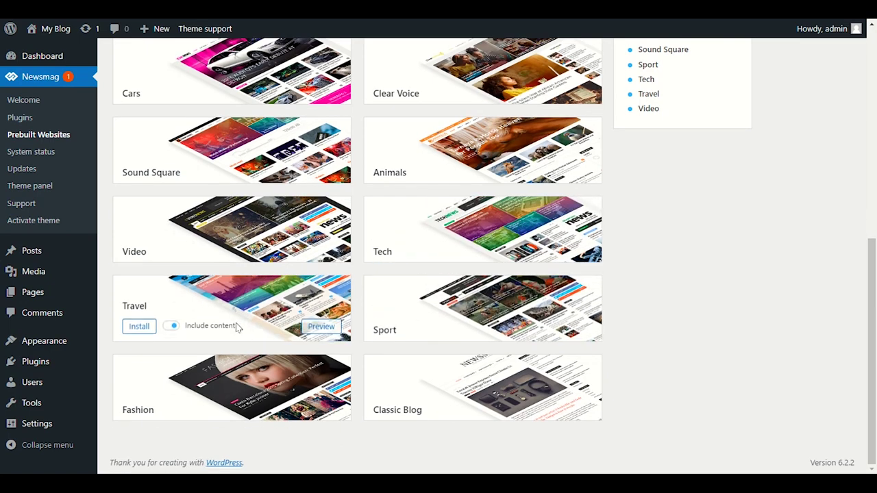
pyautogui.moveTo(174, 410)
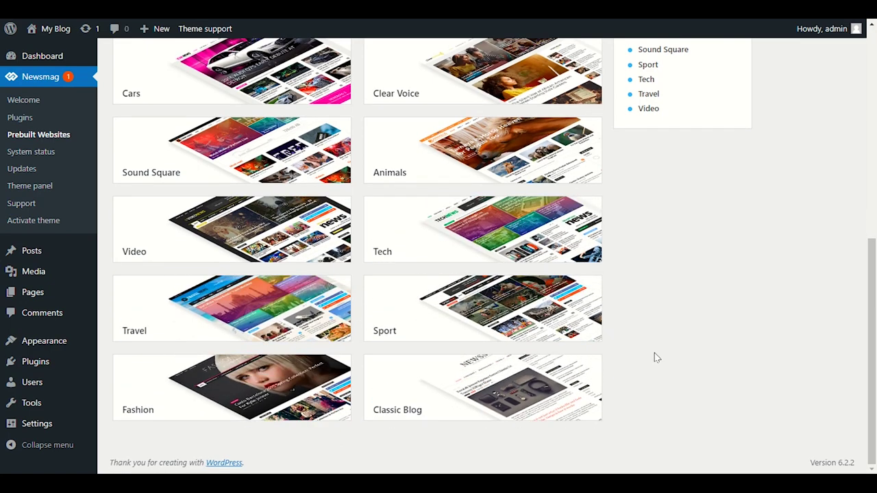
pyautogui.moveTo(469, 386)
pyautogui.scroll(5, 470, 386)
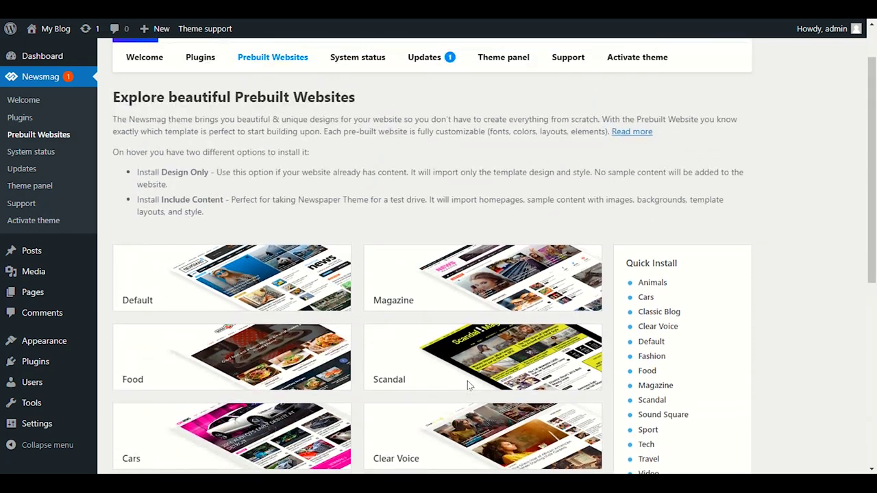
pyautogui.scroll(-2, 469, 386)
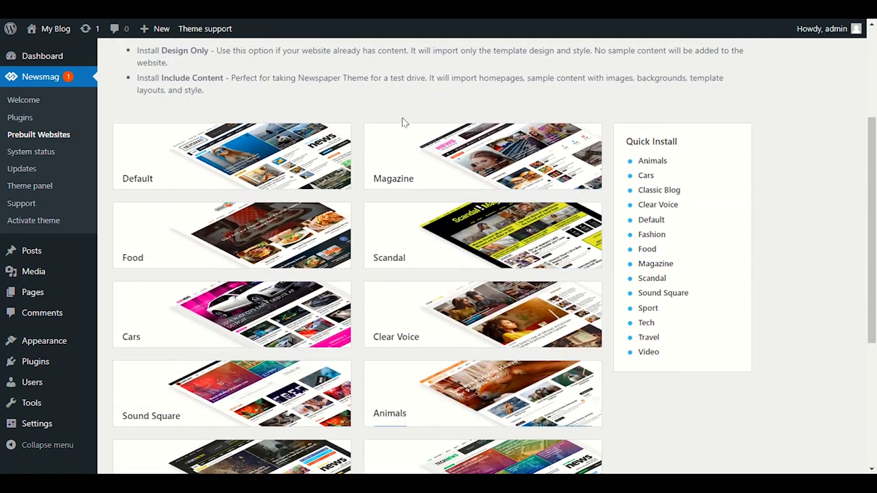
# Install the Default prebuilt website with its sample content included, and confirm the full demo import
pyautogui.moveTo(181, 160)
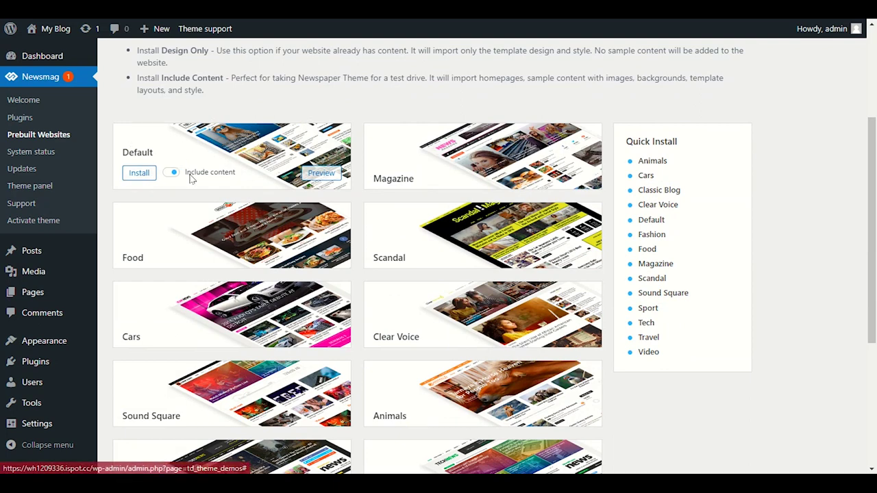
pyautogui.click(216, 175)
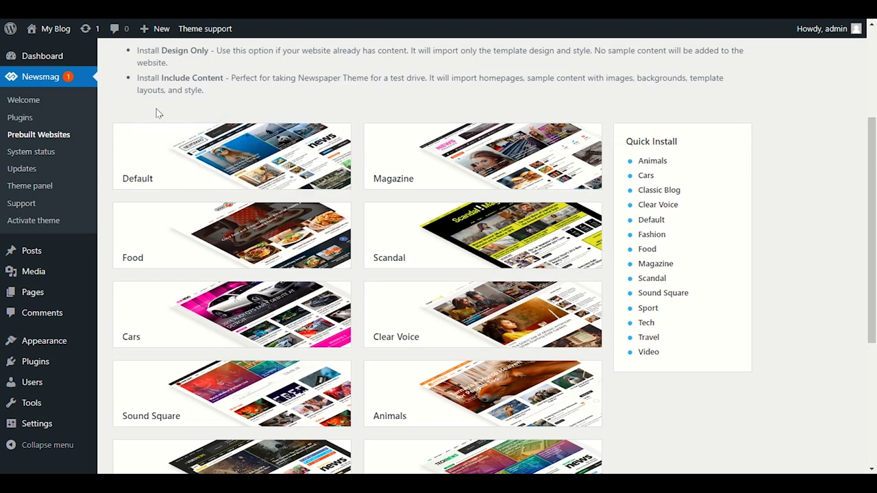
pyautogui.click(139, 172)
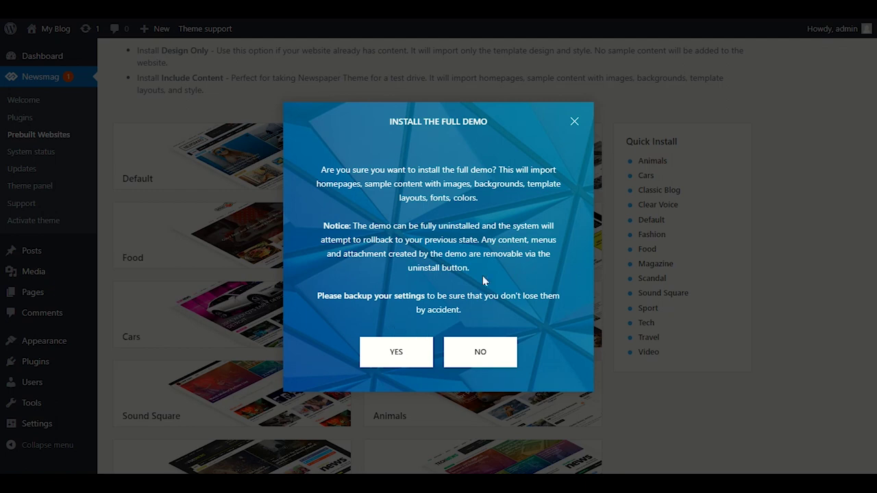
pyautogui.click(379, 355)
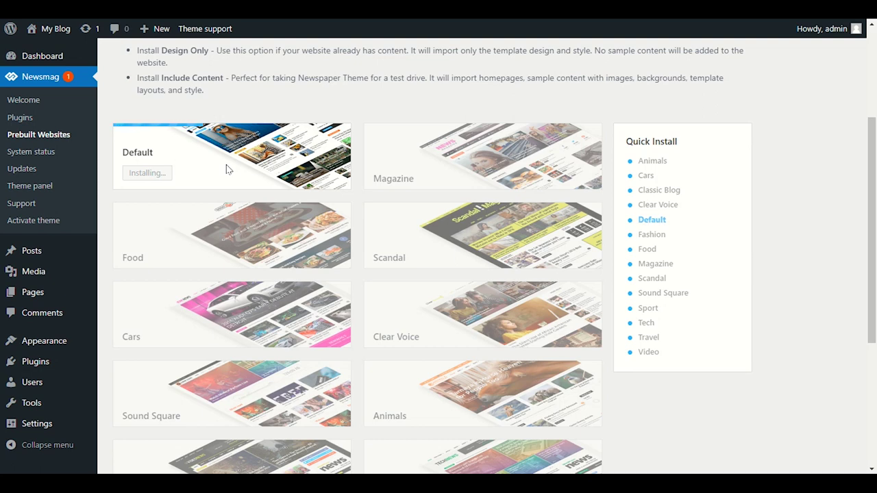
pyautogui.scroll(1, 228, 170)
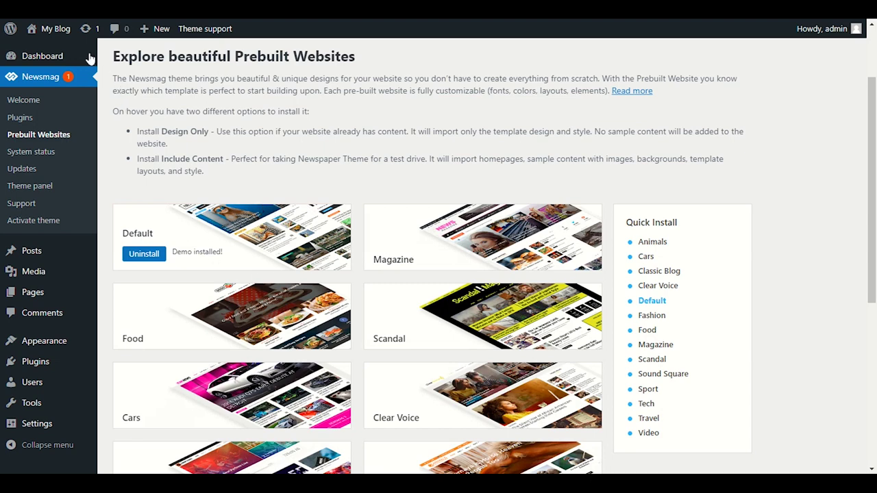
# Open the My Blog front end in a separate tab and review the homepage's news sections
pyautogui.moveTo(55, 29)
pyautogui.rightClick(66, 55)
pyautogui.press('Escape')
pyautogui.click(95, 33)
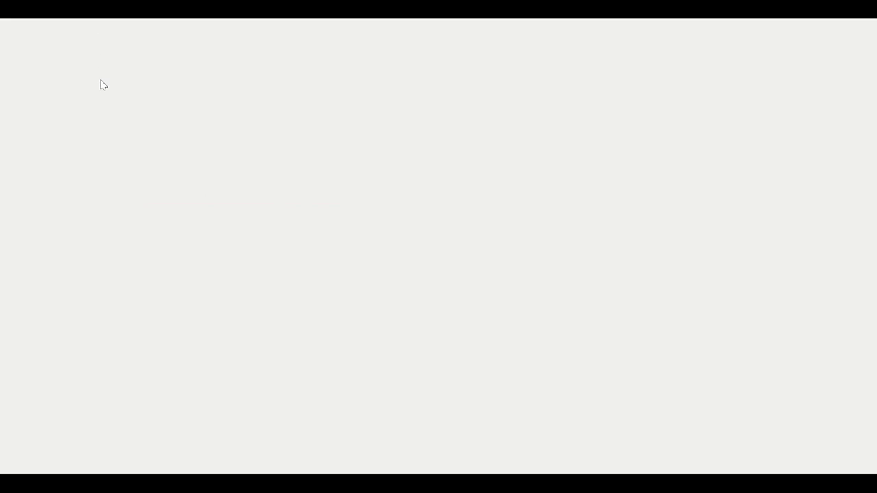
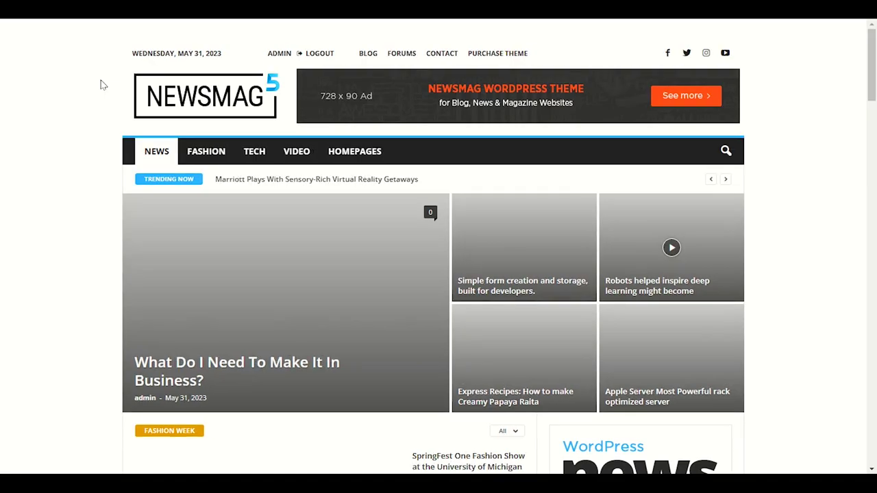
pyautogui.scroll(-4, 71, 214)
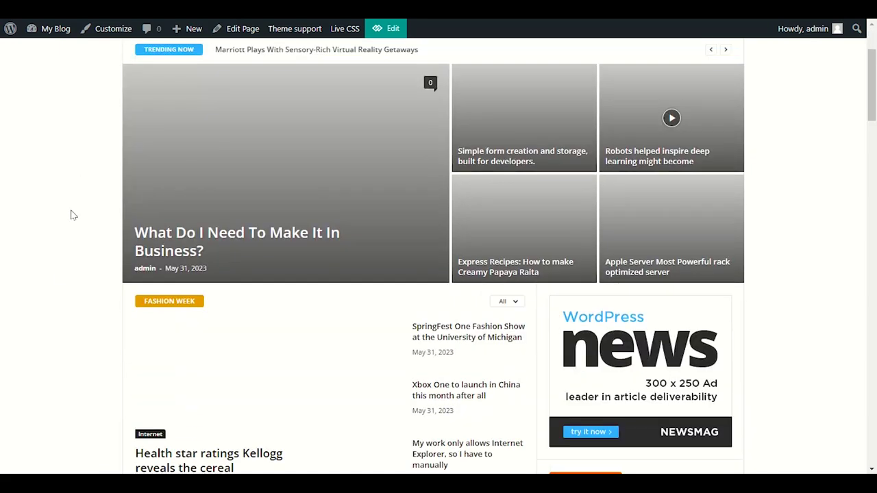
pyautogui.scroll(4, 72, 214)
pyautogui.scroll(-4, 73, 215)
pyautogui.scroll(-10, 73, 216)
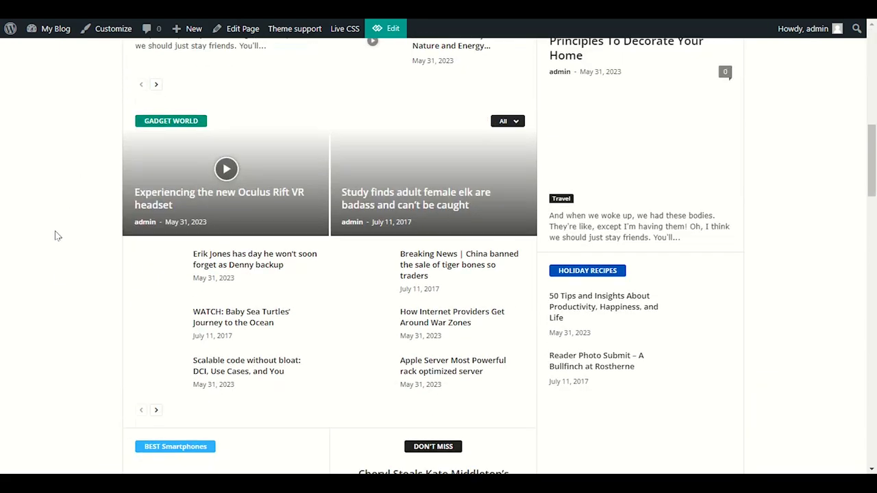
pyautogui.scroll(-1, 57, 266)
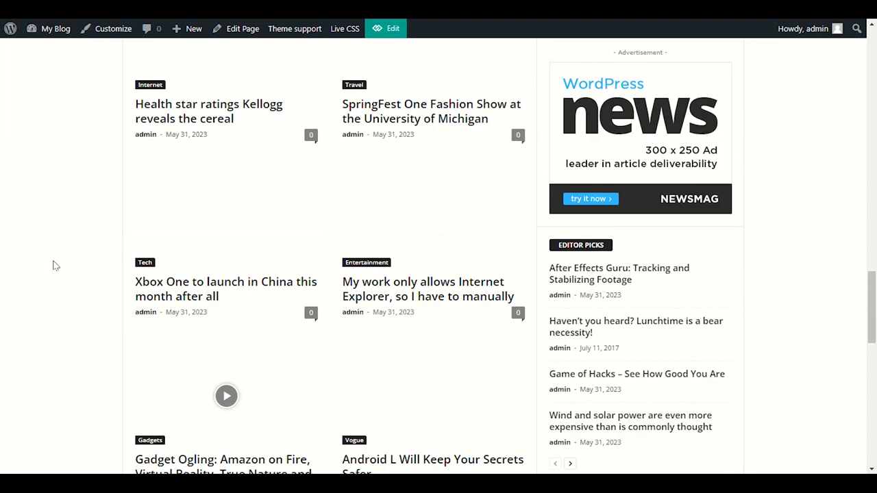
pyautogui.scroll(10, 56, 266)
pyautogui.scroll(3, 56, 266)
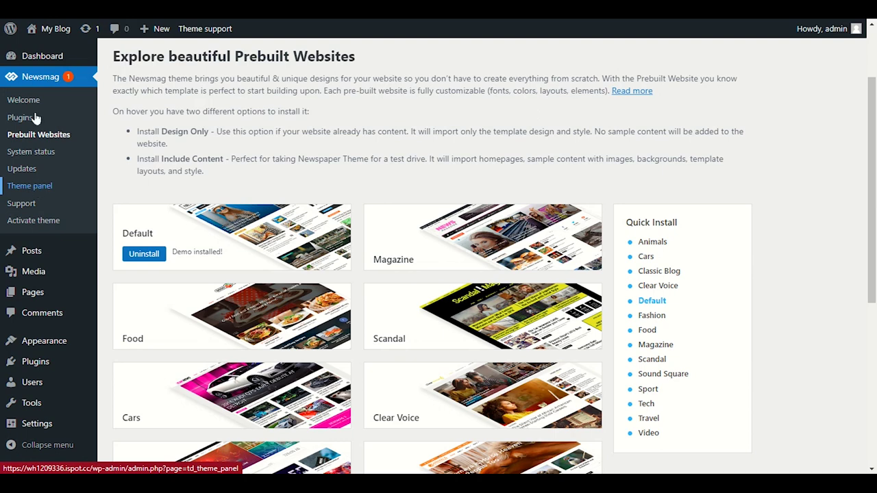
# In the Newsmag Theme panel, set the header style to Style 7, save the settings and reload the site's front end
pyautogui.click(29, 192)
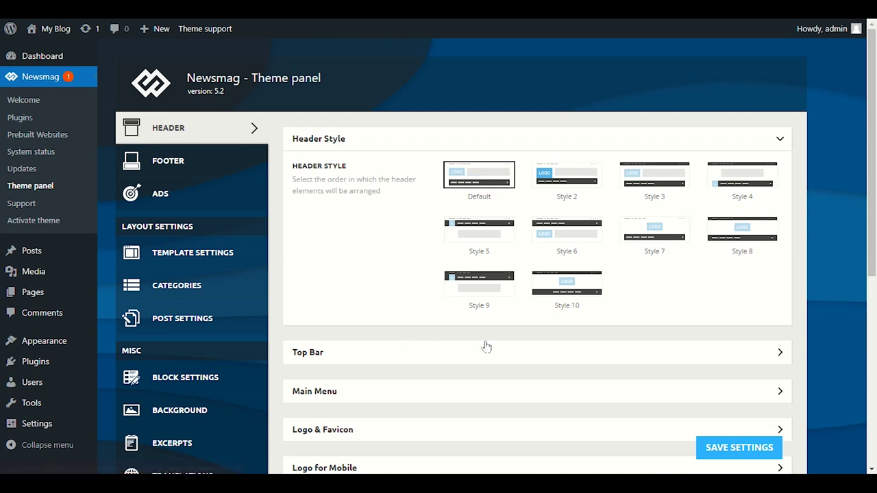
pyautogui.click(654, 236)
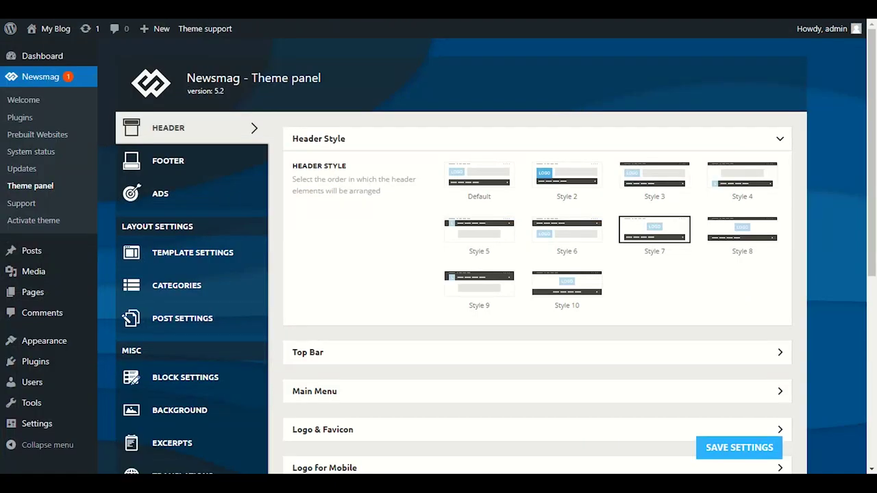
pyautogui.click(743, 447)
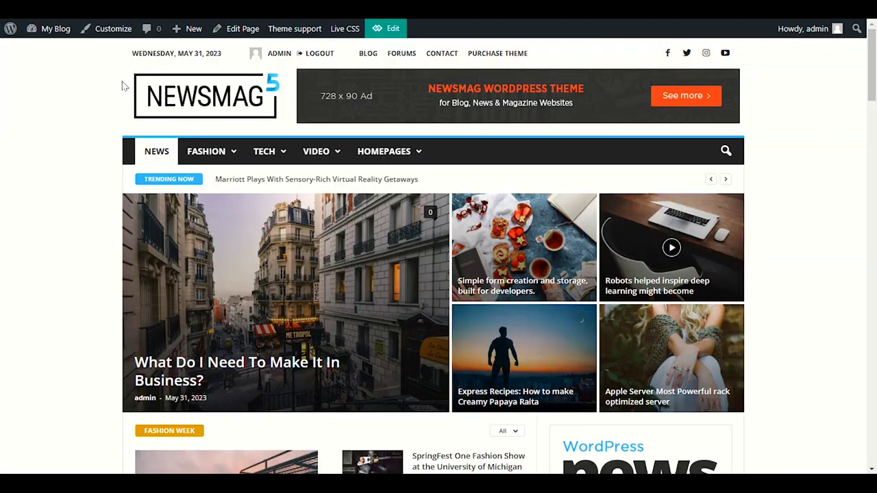
pyautogui.press('F5')
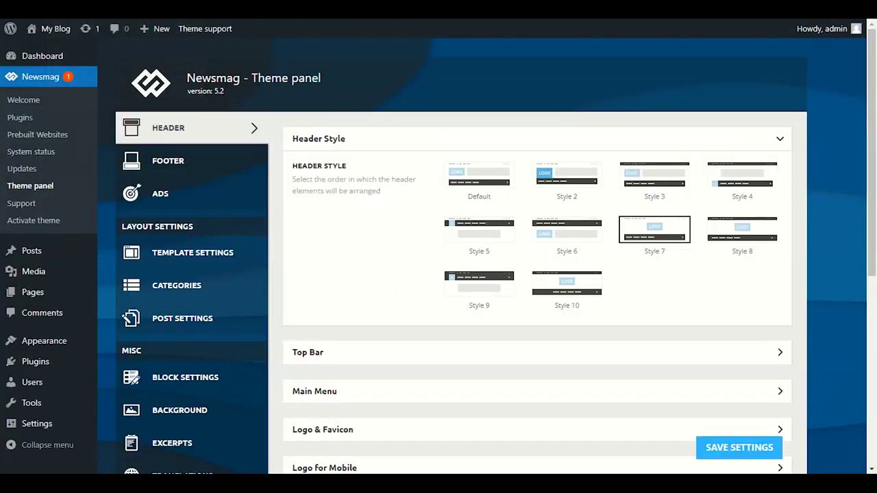
# Open the Top Bar section of the header settings and inspect the matching top bar on the live site
pyautogui.scroll(-3, 583, 244)
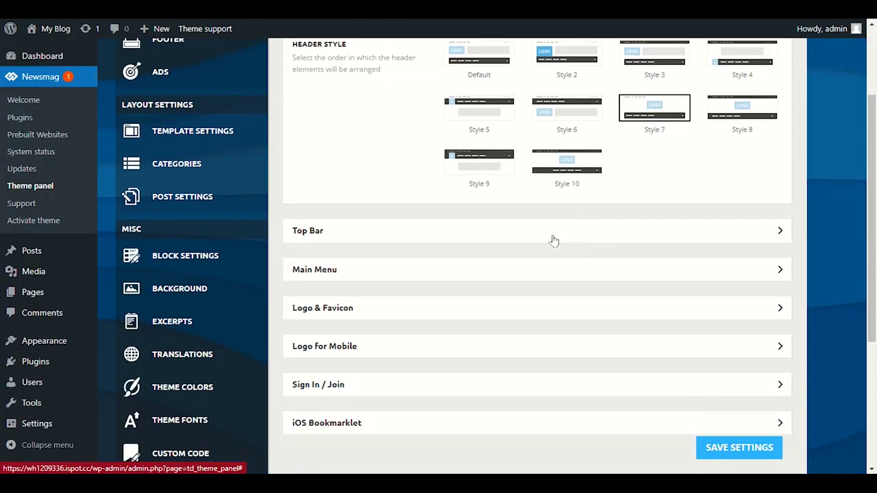
pyautogui.click(505, 235)
pyautogui.scroll(-3, 505, 235)
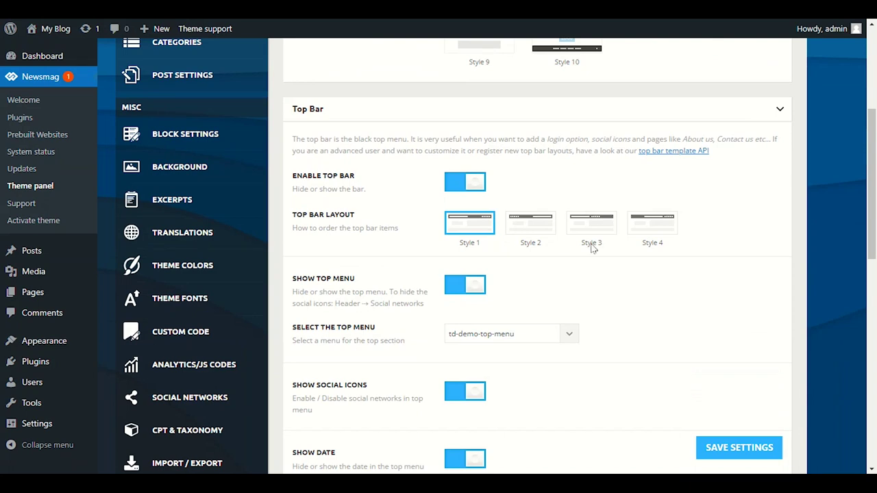
pyautogui.click(56, 29)
pyautogui.moveTo(127, 48); pyautogui.dragTo(459, 53)
pyautogui.click(538, 58)
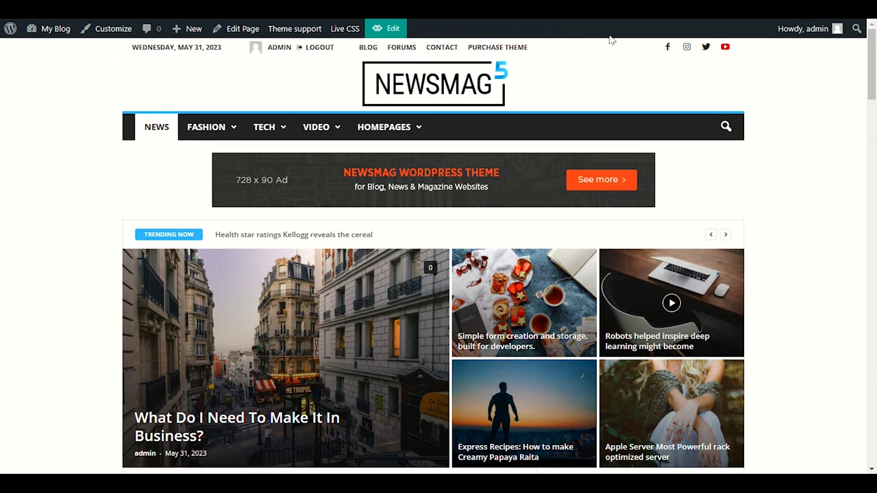
pyautogui.hotkey('alt', 'Tab')
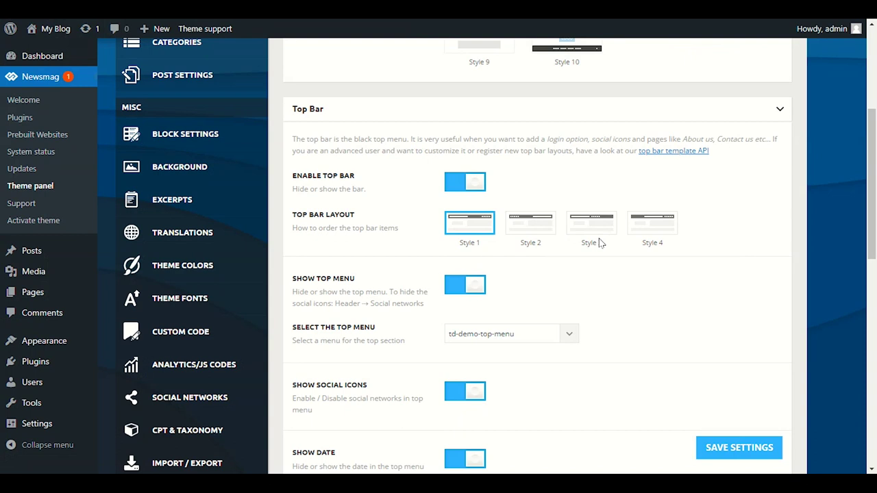
# Turn off Show Top Menu and save the settings, then check which menus are available for the top section
pyautogui.scroll(-1, 598, 245)
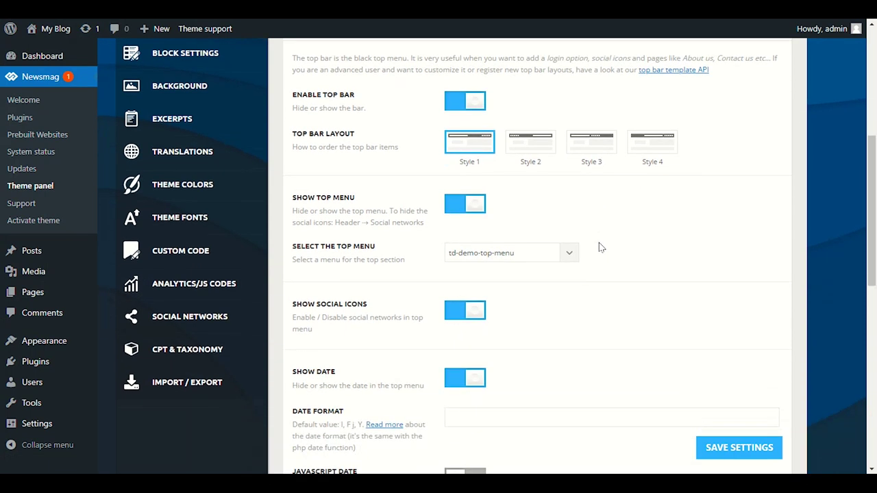
pyautogui.click(463, 206)
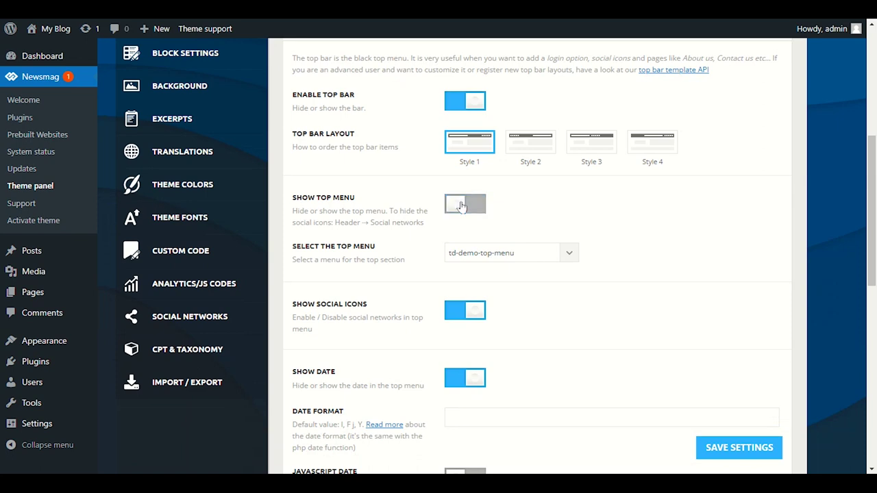
pyautogui.click(725, 453)
pyautogui.click(566, 253)
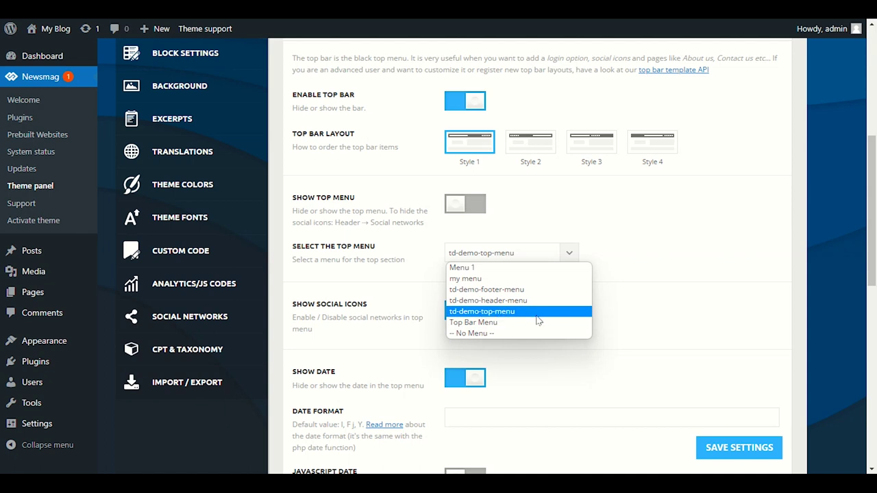
pyautogui.click(642, 237)
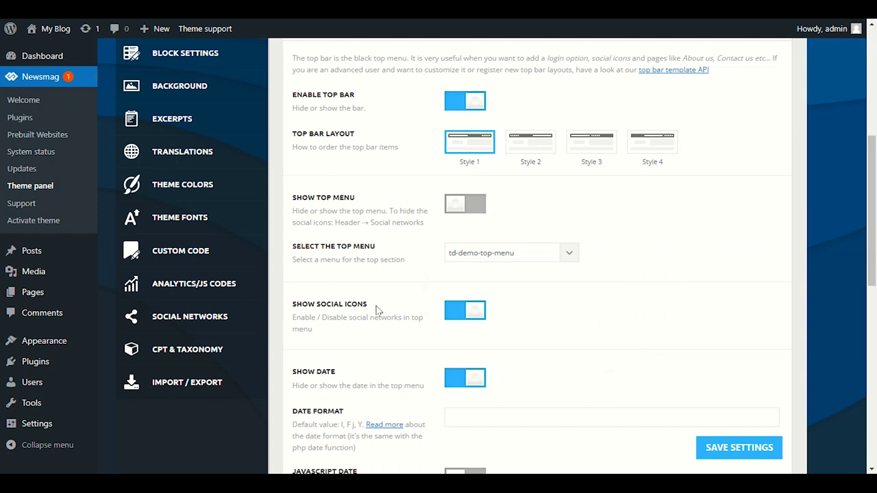
# Check the top bar on the live site and turn off Show Date and Show Social Icons in the Top Bar settings
pyautogui.scroll(-1, 224, 113)
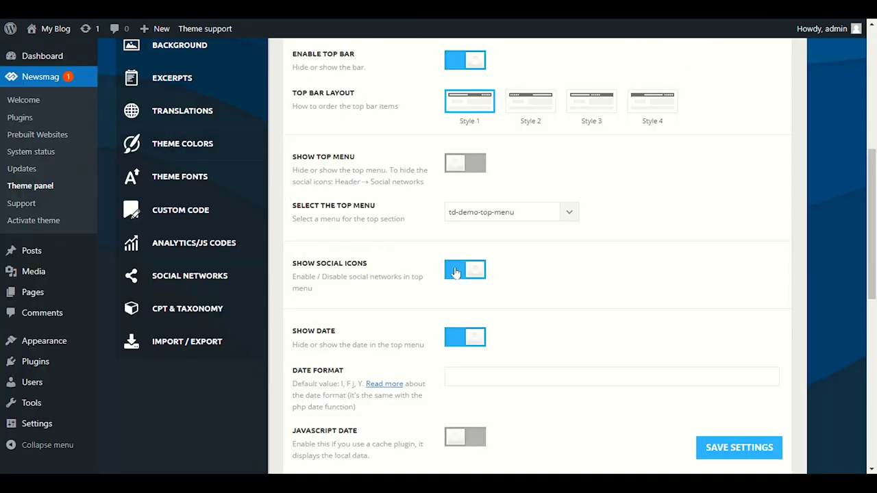
pyautogui.scroll(-2, 455, 272)
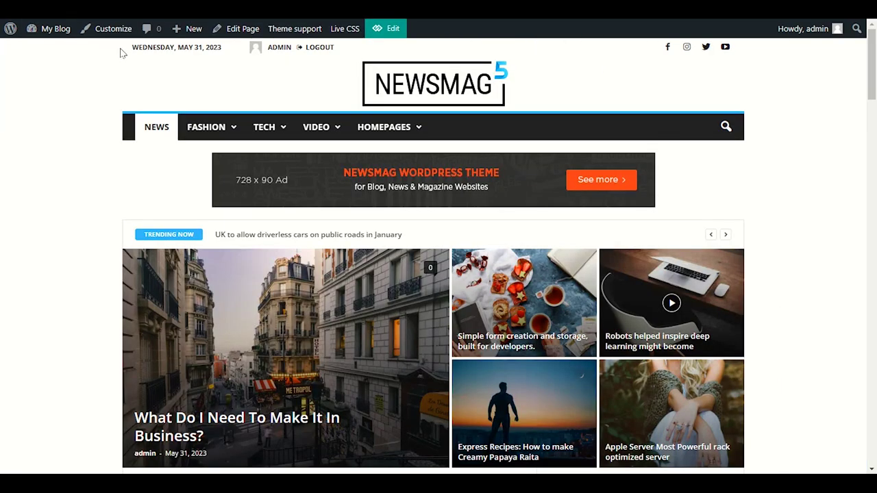
pyautogui.moveTo(120, 52); pyautogui.dragTo(361, 49)
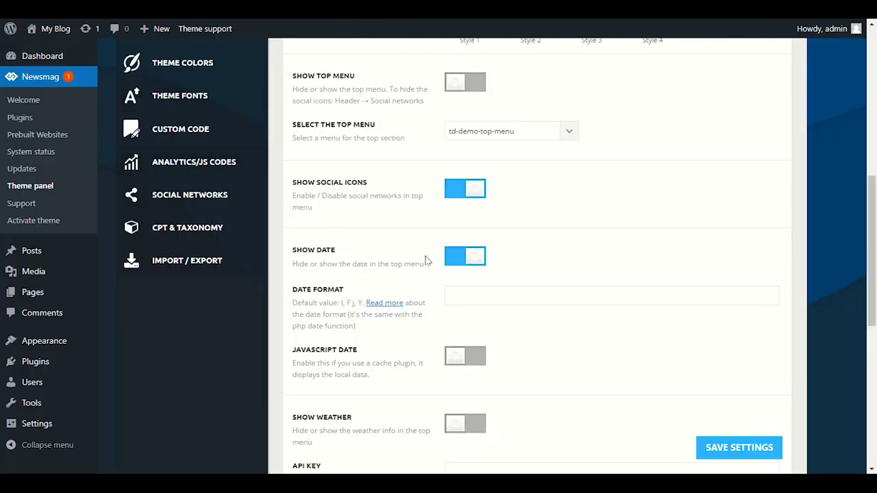
pyautogui.click(464, 258)
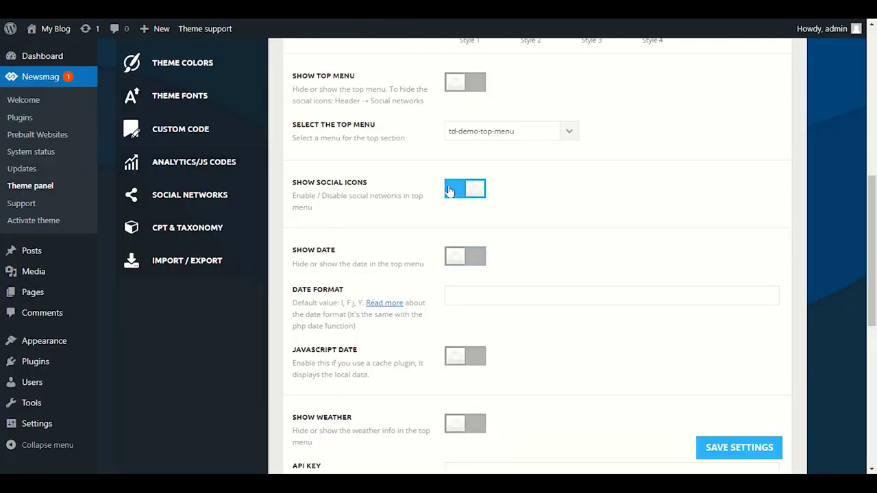
pyautogui.click(452, 189)
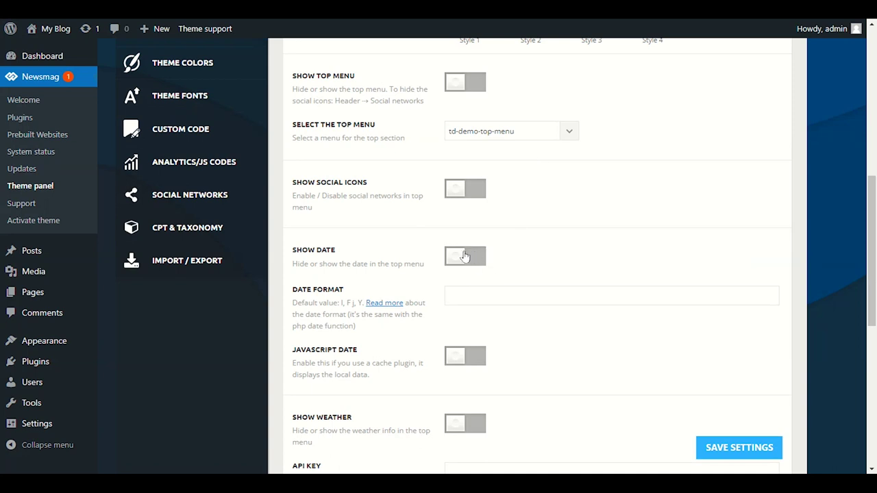
# Open the Main Menu section of the header settings and check which menus are available for the main header
pyautogui.scroll(-4, 459, 262)
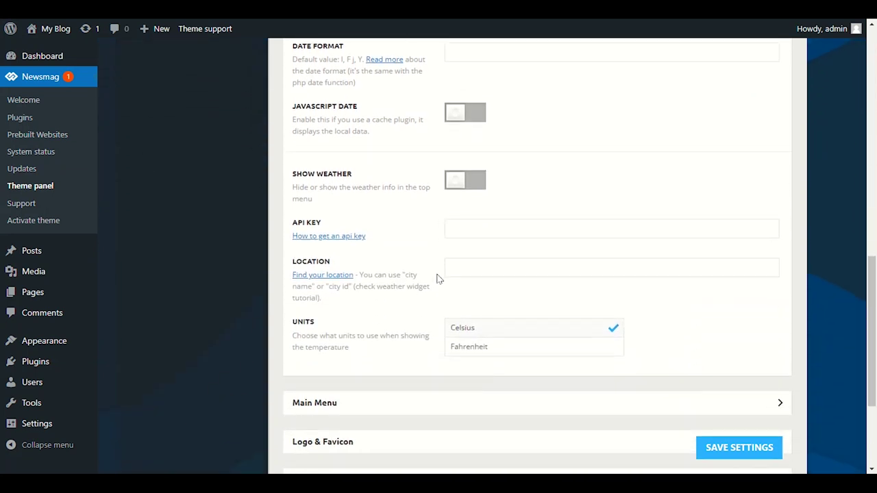
pyautogui.scroll(-3, 439, 279)
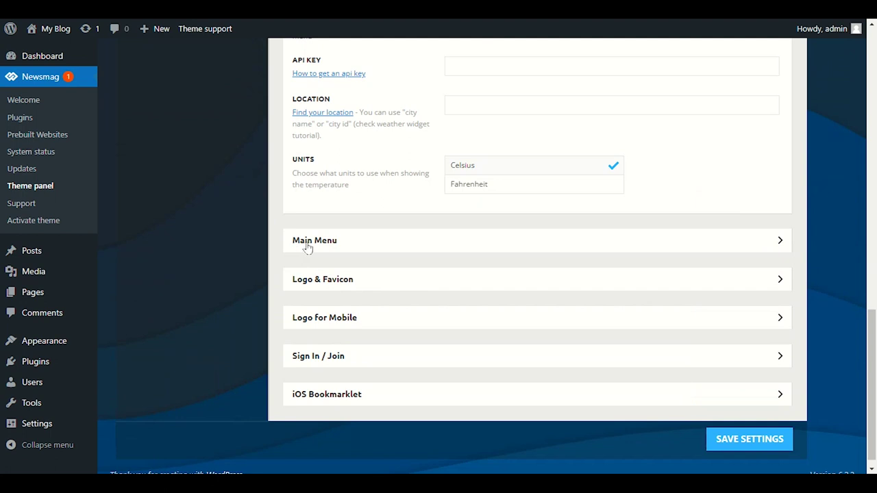
pyautogui.click(329, 244)
pyautogui.scroll(-1, 382, 271)
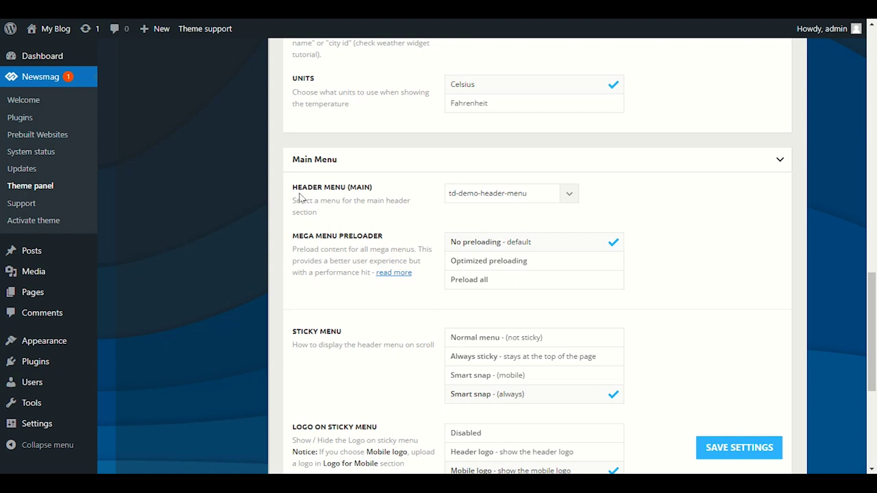
pyautogui.click(538, 198)
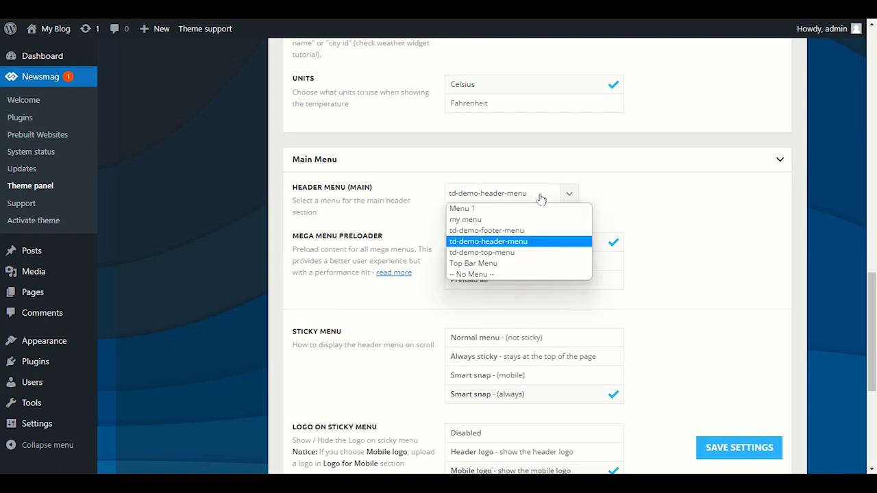
pyautogui.click(533, 201)
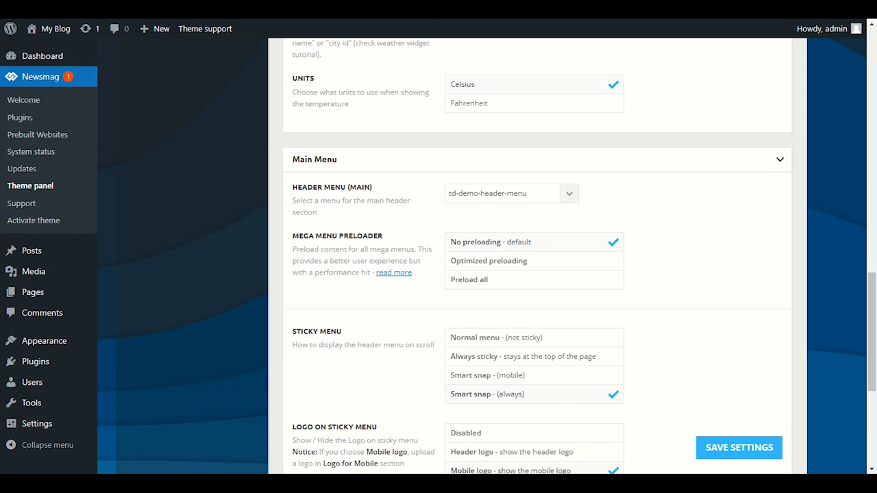
# Switch to the live site and inspect the dropdown content of its main header menu
pyautogui.click(53, 28)
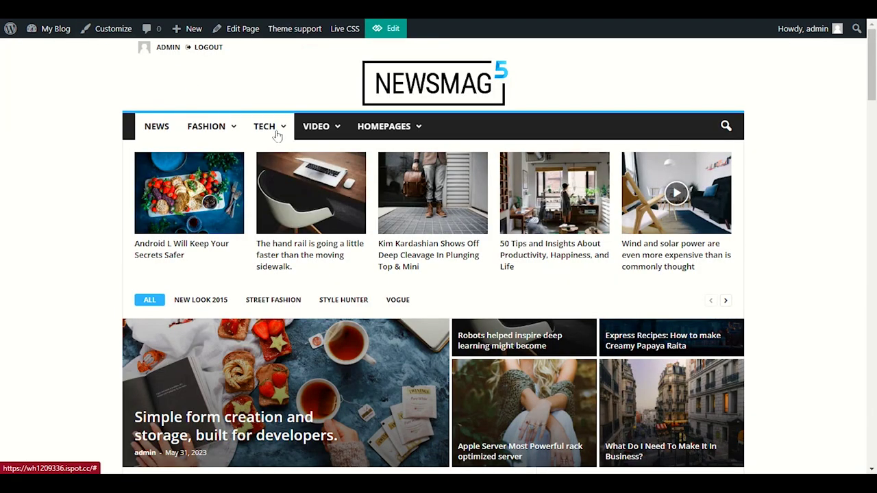
pyautogui.moveTo(323, 142)
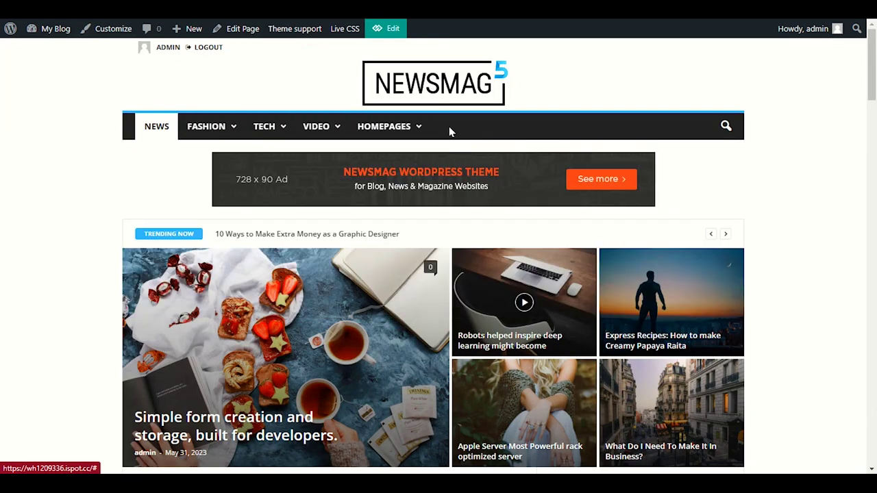
pyautogui.moveTo(216, 130)
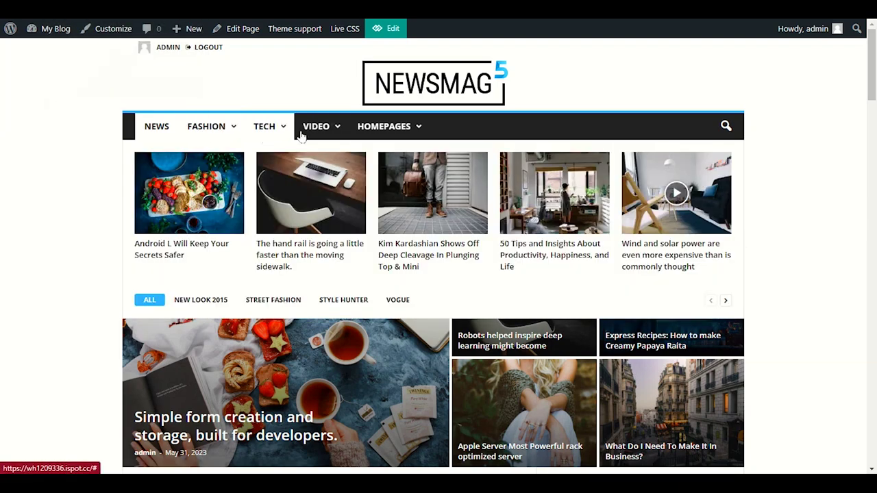
pyautogui.moveTo(415, 131)
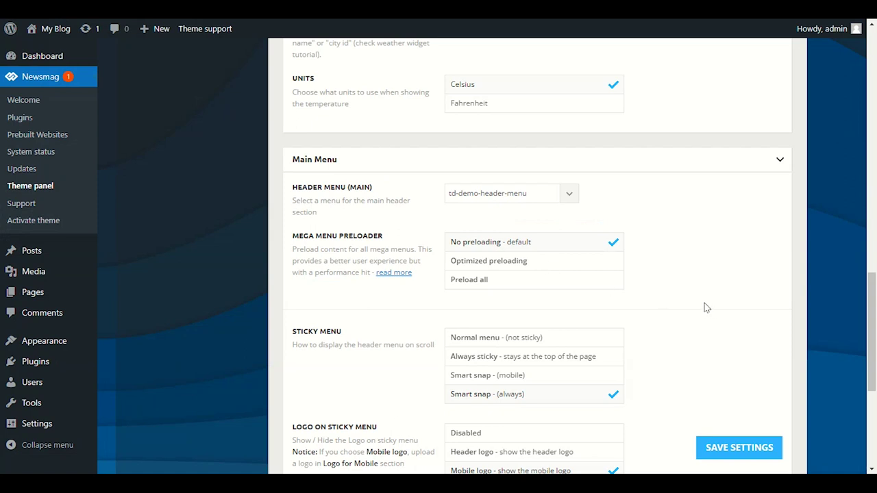
# Review the sticky menu options in the Theme panel, then open the Logo & Favicon section and check the required logo size
pyautogui.scroll(-1, 706, 307)
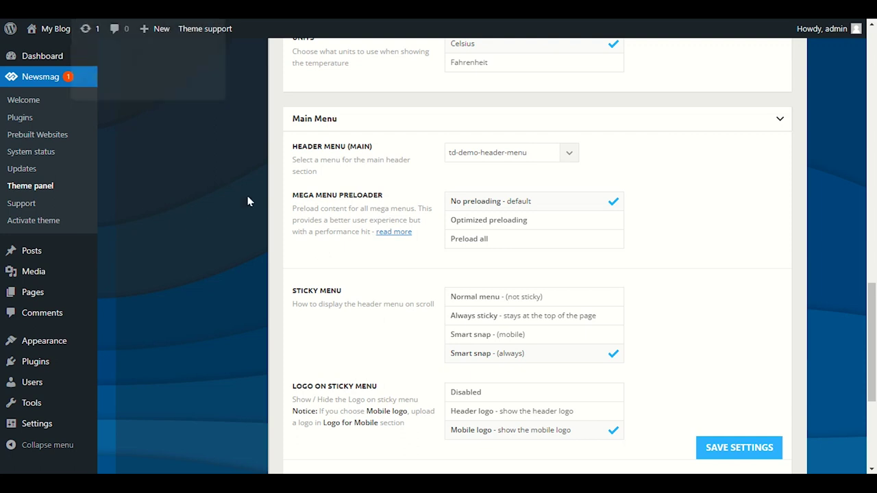
pyautogui.scroll(-3, 388, 301)
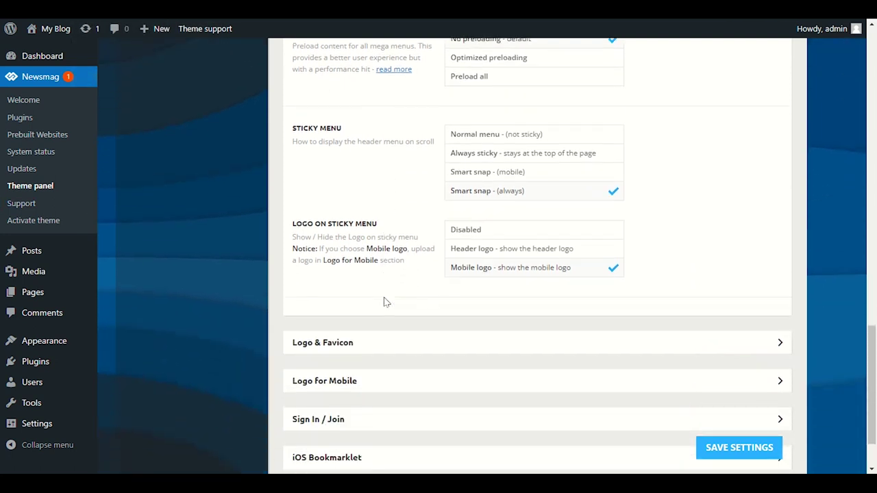
pyautogui.scroll(-2, 386, 302)
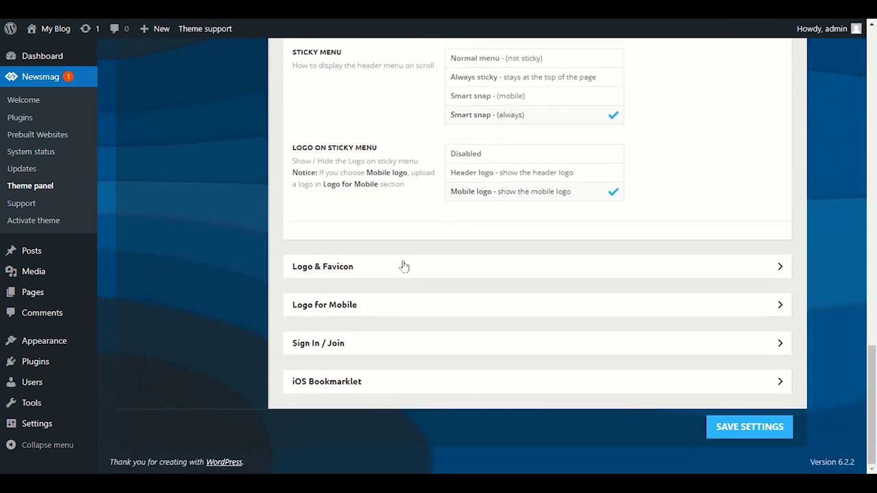
pyautogui.click(415, 270)
pyautogui.scroll(-3, 411, 254)
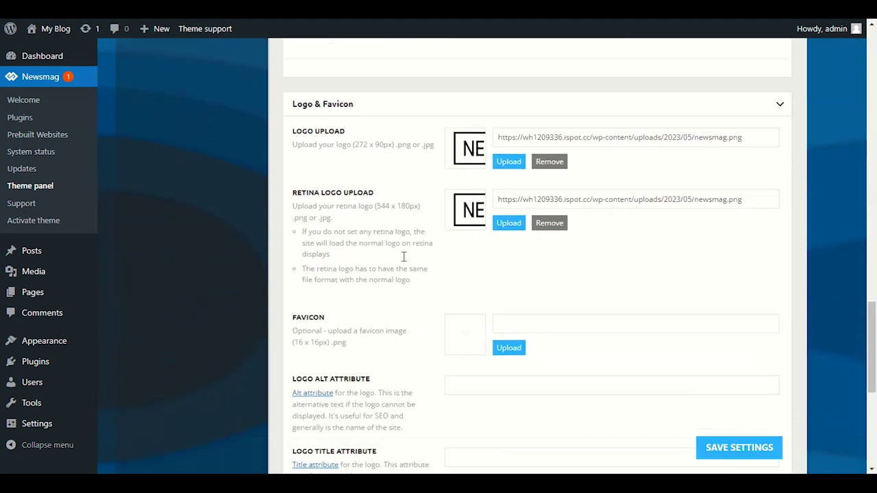
pyautogui.scroll(1, 405, 261)
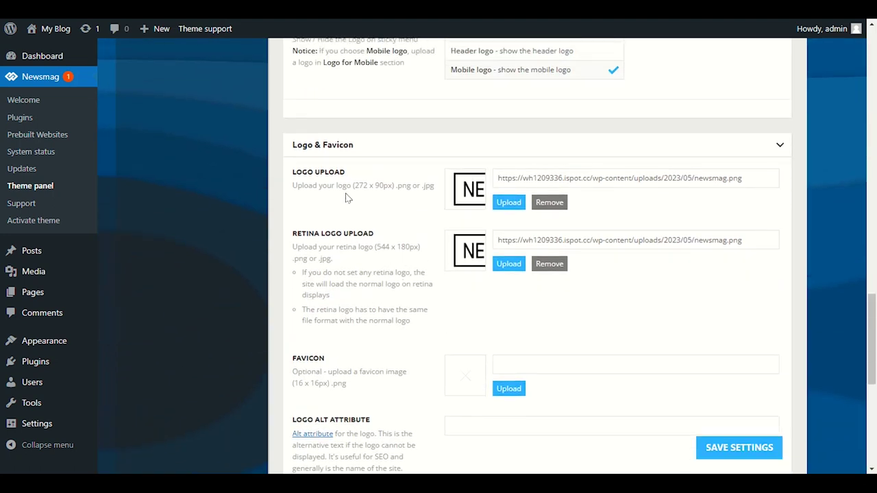
pyautogui.moveTo(296, 186); pyautogui.dragTo(365, 186)
pyautogui.click(374, 185)
pyautogui.moveTo(366, 185); pyautogui.dragTo(391, 185)
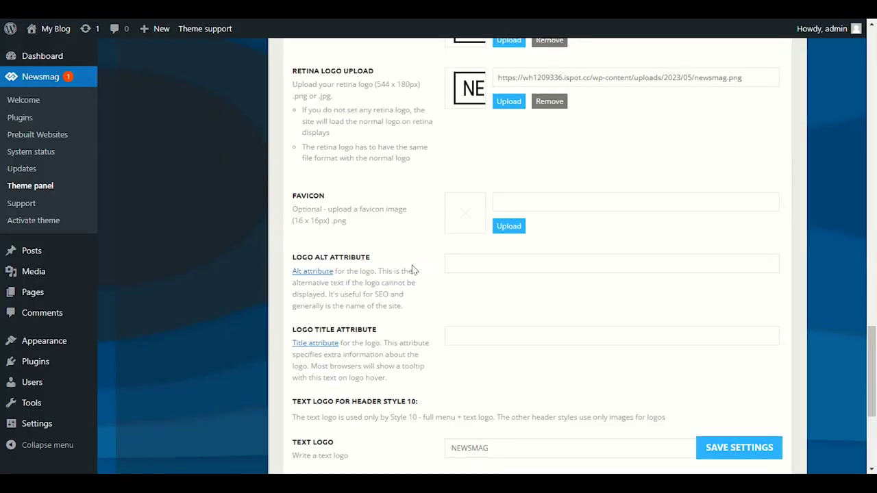
# Review the retina logo, favicon, logo attribute and text logo fields of the Logo & Favicon section
pyautogui.scroll(1, 413, 270)
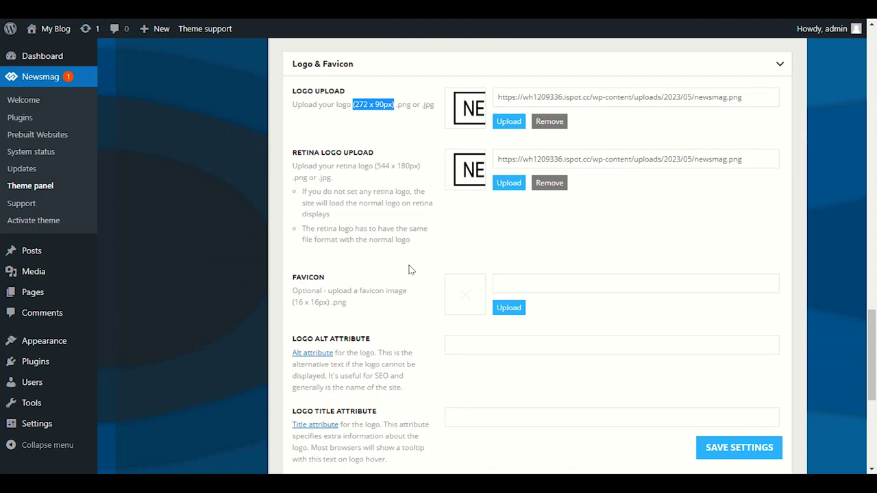
pyautogui.scroll(-1, 411, 270)
pyautogui.scroll(-2, 409, 270)
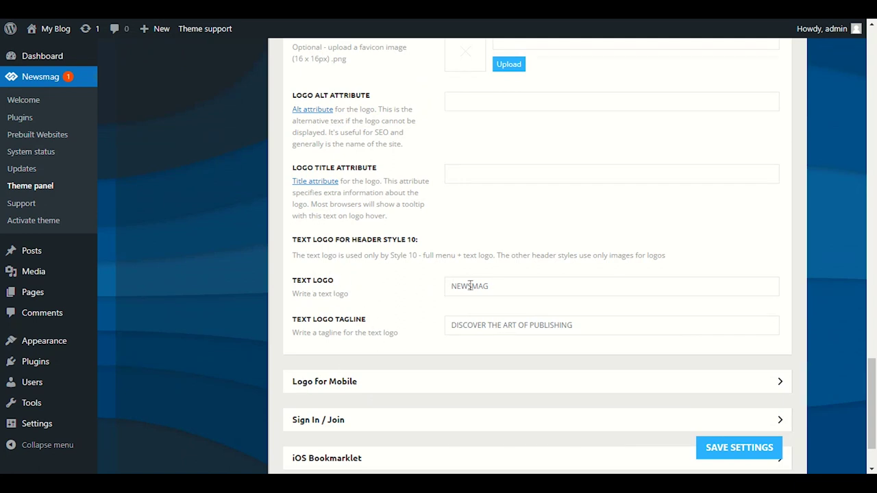
pyautogui.click(449, 286)
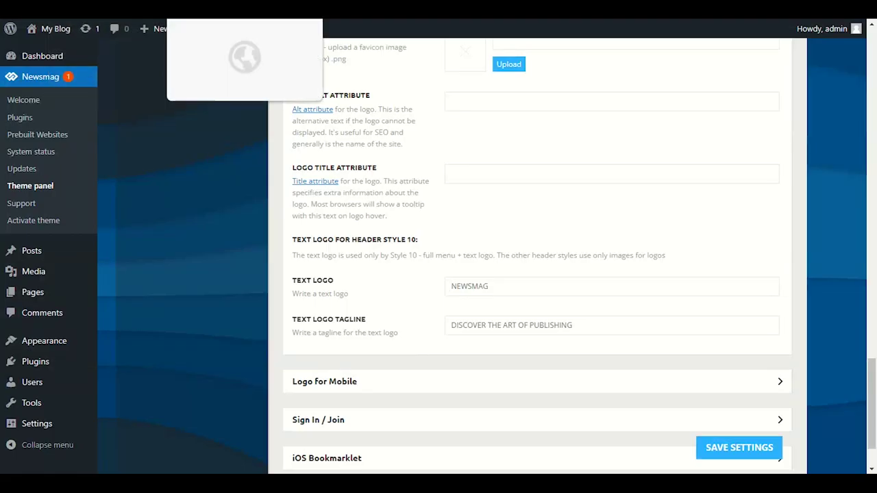
# Switch to Canva, start a new custom-size design and browse the recent designs
pyautogui.click(200, 19)
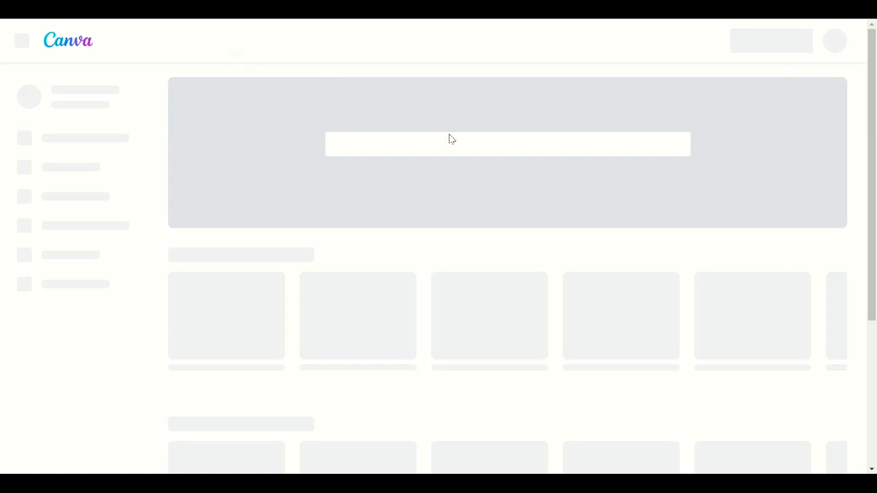
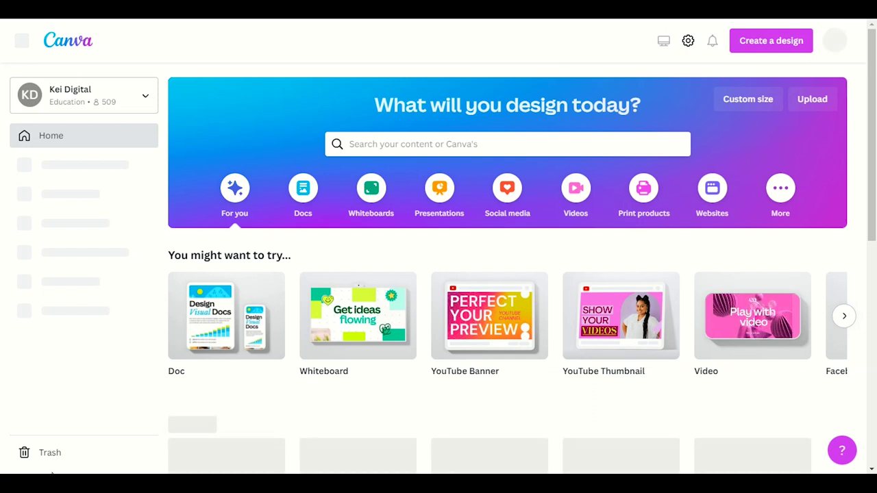
pyautogui.click(764, 47)
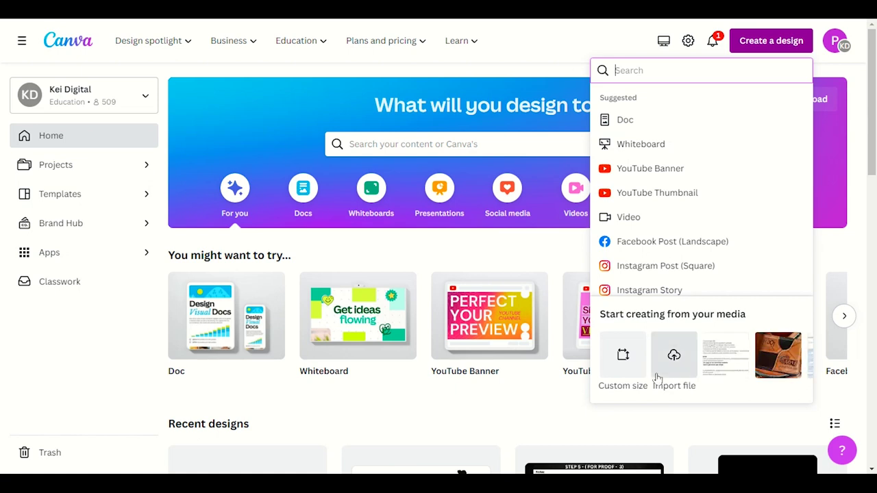
pyautogui.click(619, 358)
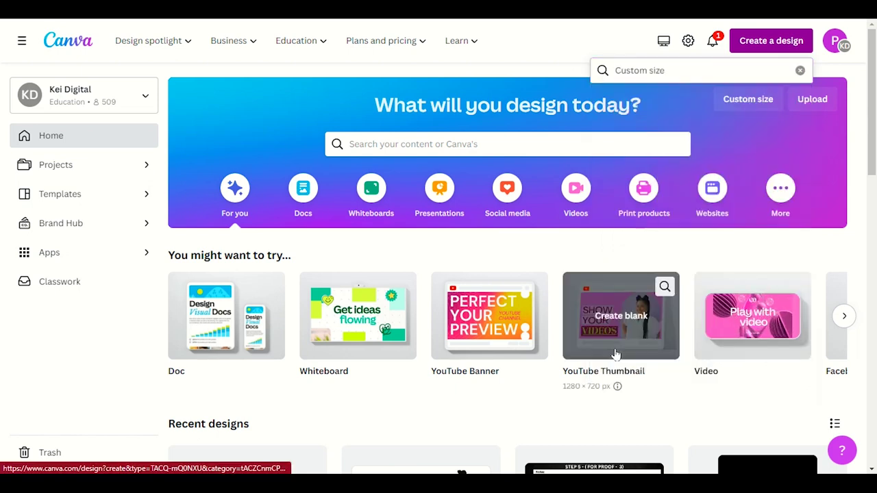
pyautogui.click(724, 102)
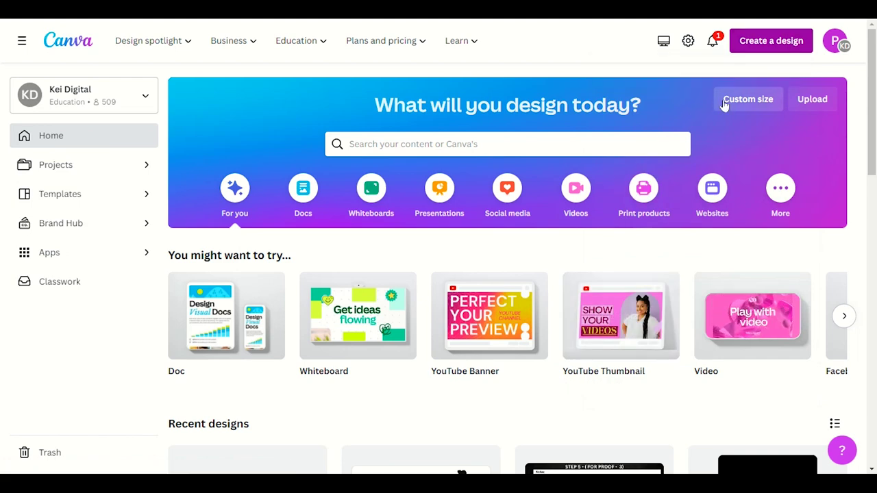
pyautogui.click(758, 48)
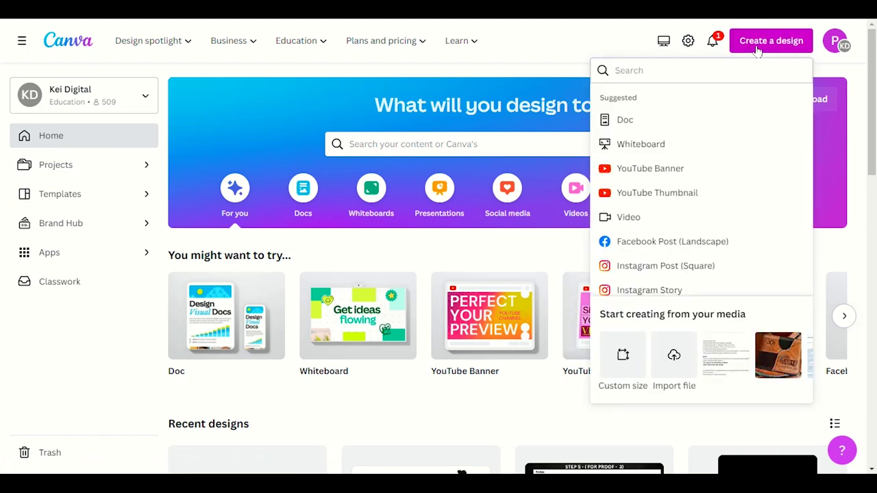
pyautogui.click(610, 365)
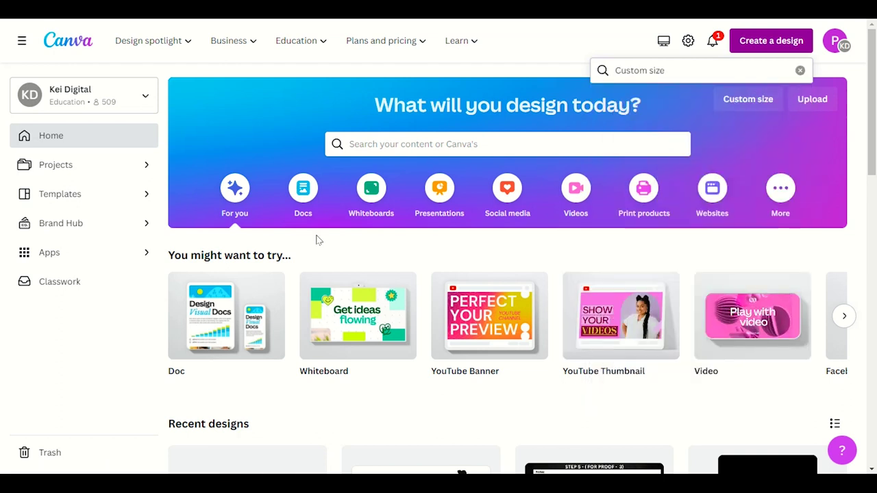
pyautogui.click(774, 42)
pyautogui.click(758, 42)
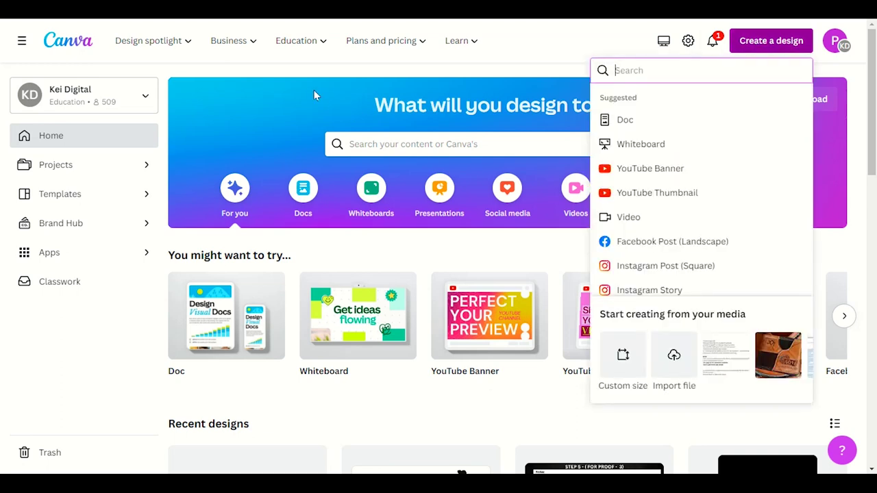
pyautogui.click(622, 358)
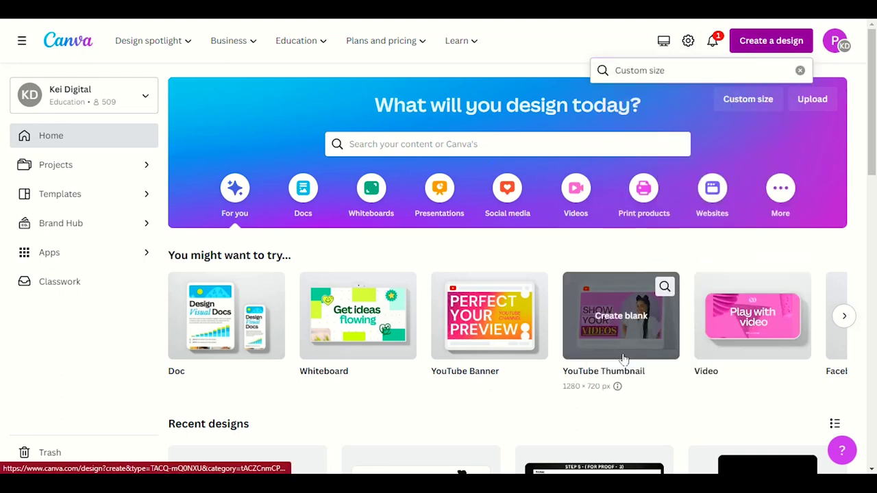
pyautogui.scroll(-4, 468, 371)
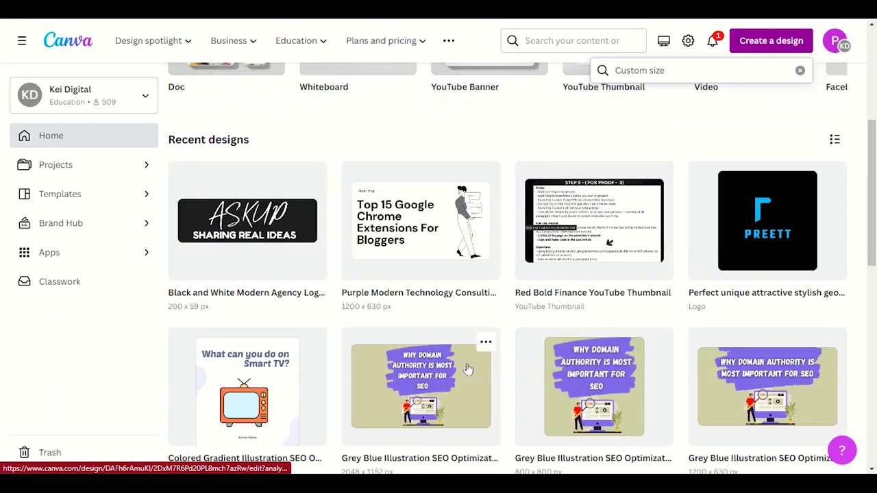
pyautogui.scroll(-9, 468, 370)
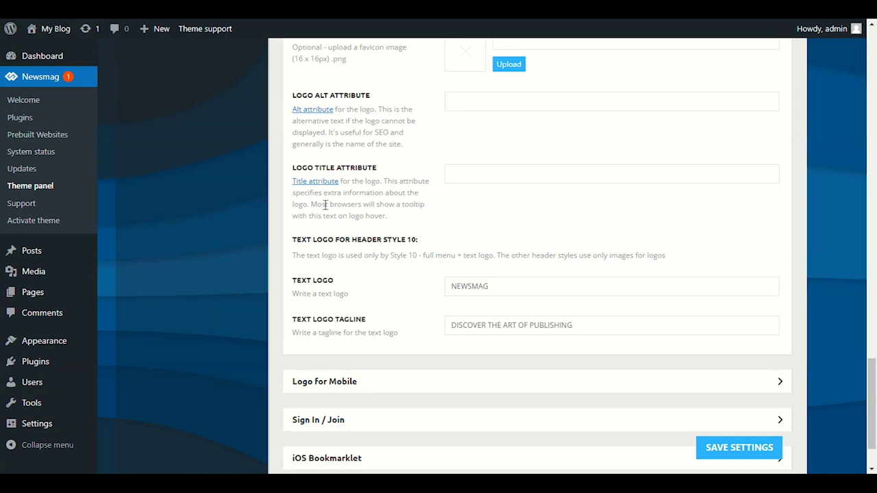
# Return to the Theme panel and recheck the pixel dimensions specified under Logo Upload
pyautogui.scroll(5, 326, 206)
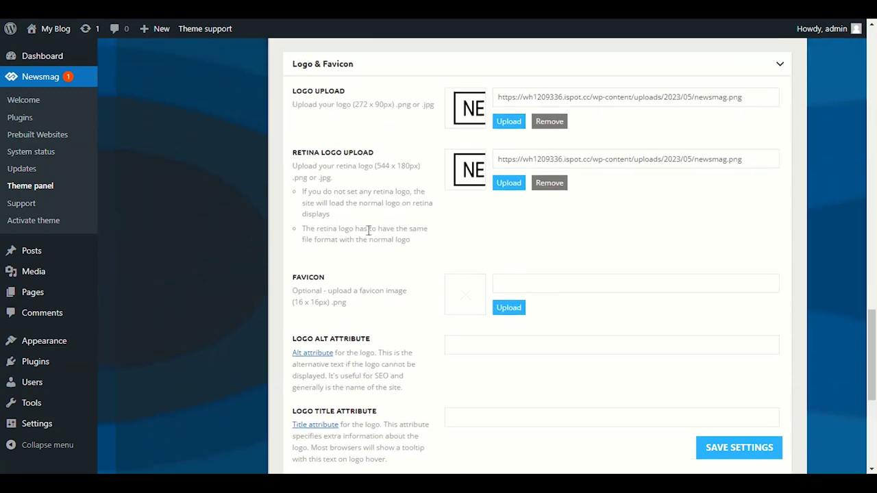
pyautogui.scroll(3, 363, 206)
pyautogui.moveTo(354, 307); pyautogui.dragTo(386, 307)
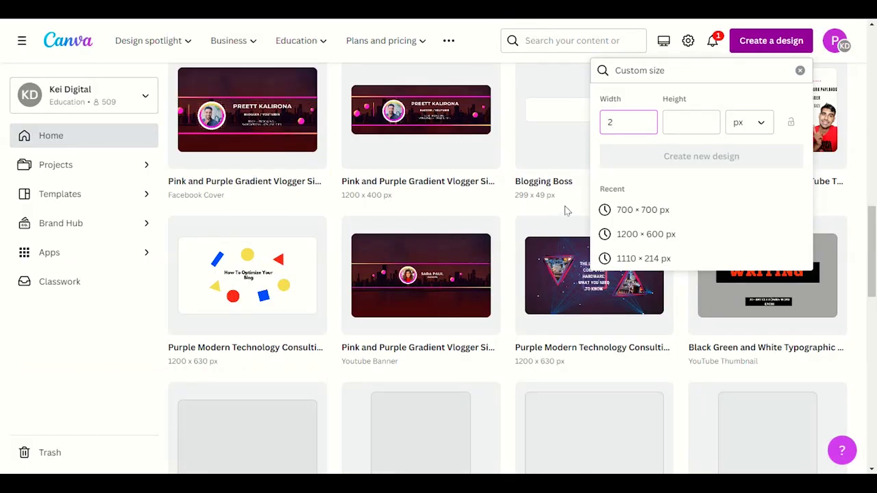
# In Canva, create a new 272 x 90 px design for the logo, then return to the Theme panel's logo settings
pyautogui.write('2')
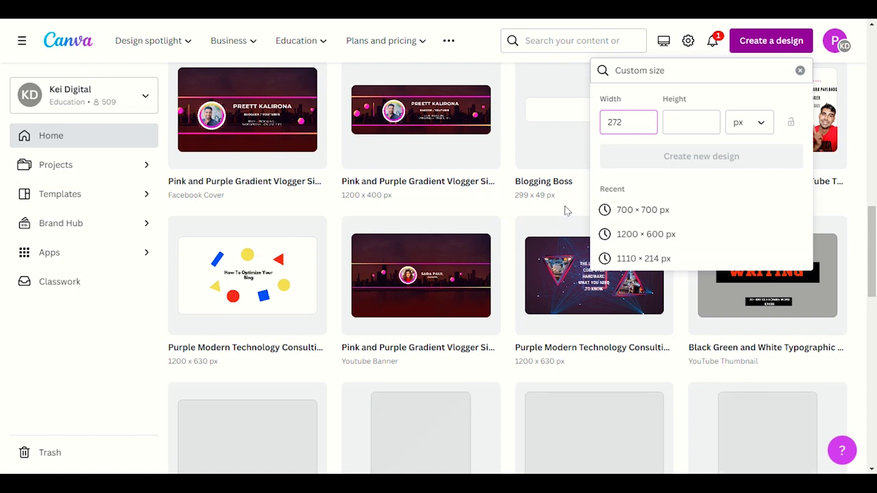
pyautogui.click(702, 120)
pyautogui.write('90')
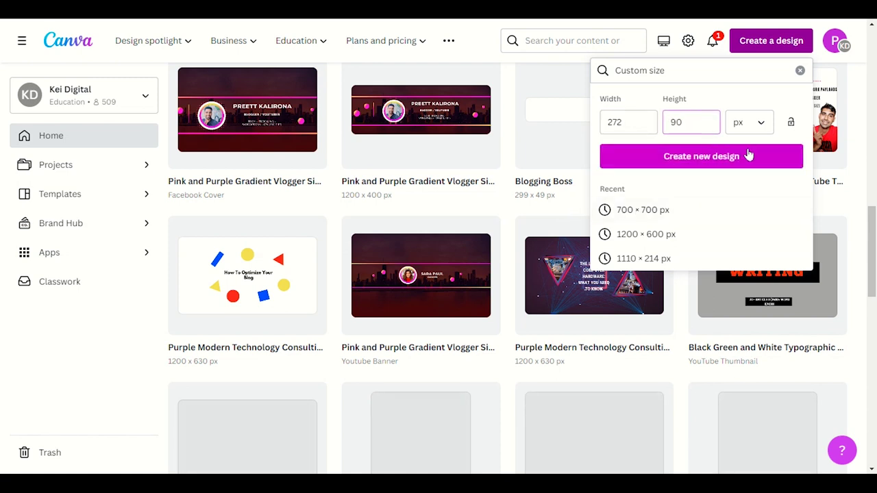
pyautogui.click(721, 160)
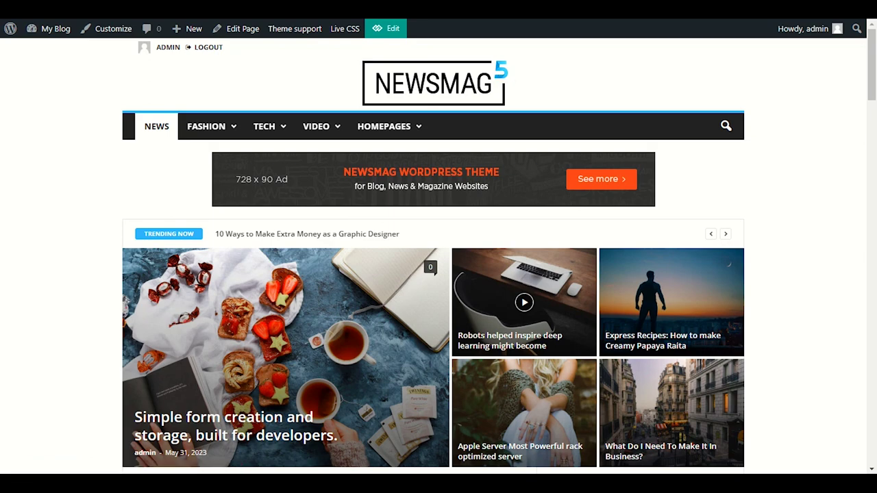
pyautogui.click(236, 28)
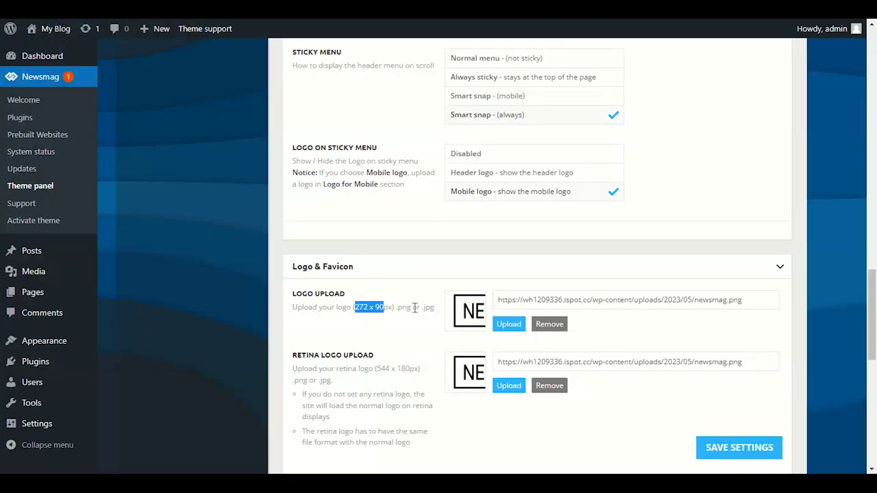
# Remove the existing newsmag.png images from Logo Upload and Retina Logo Upload, confirming both deletions
pyautogui.click(415, 307)
pyautogui.scroll(-1, 415, 304)
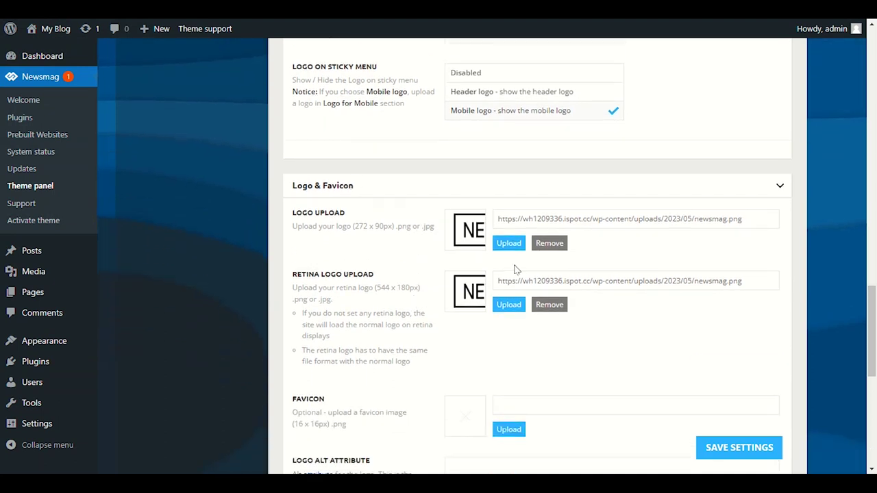
pyautogui.click(558, 245)
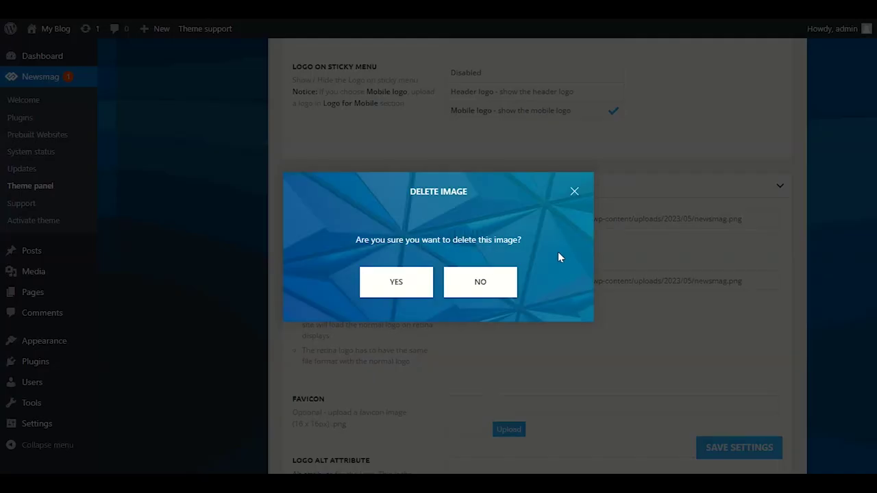
pyautogui.click(396, 280)
pyautogui.click(540, 304)
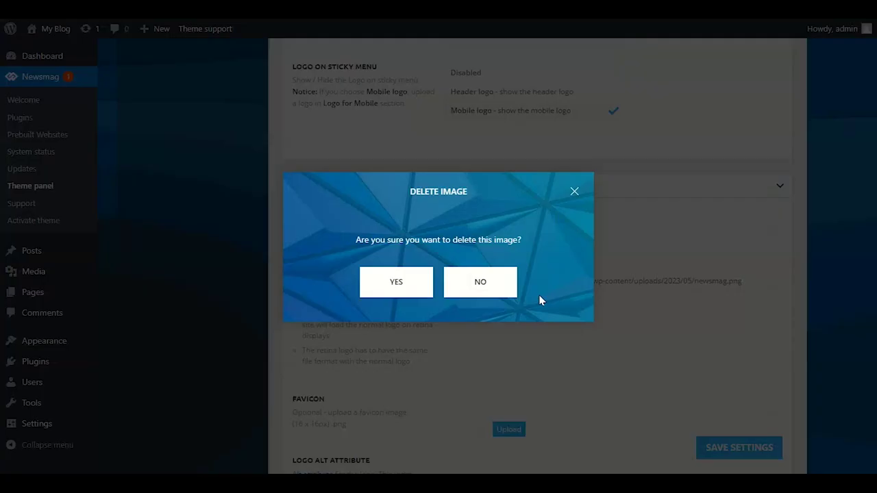
pyautogui.click(398, 281)
# Set the header logo to the 240 x 80 px Online-Education-Badge-Logo image from the media library
pyautogui.click(508, 244)
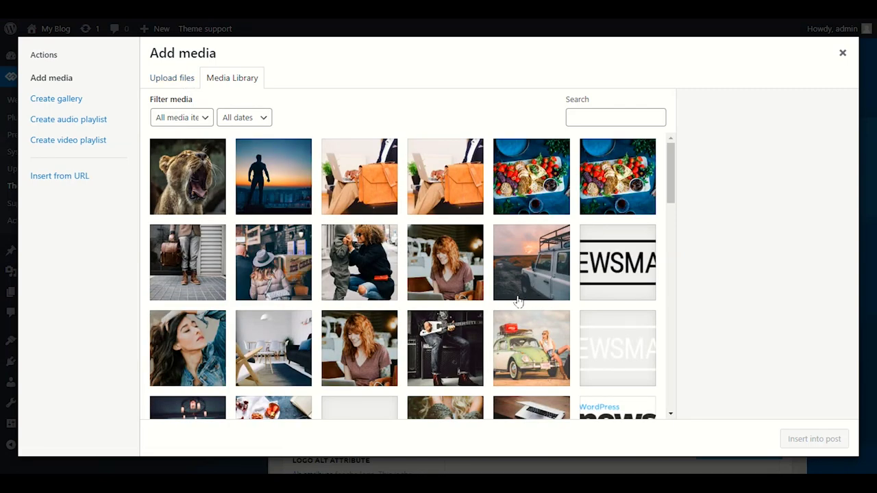
pyautogui.scroll(-3, 517, 302)
pyautogui.scroll(-2, 516, 303)
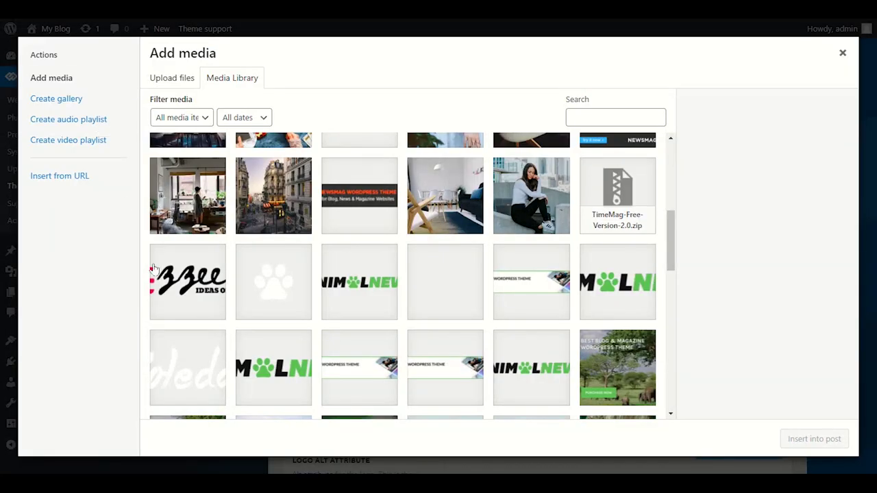
pyautogui.click(154, 271)
pyautogui.click(805, 438)
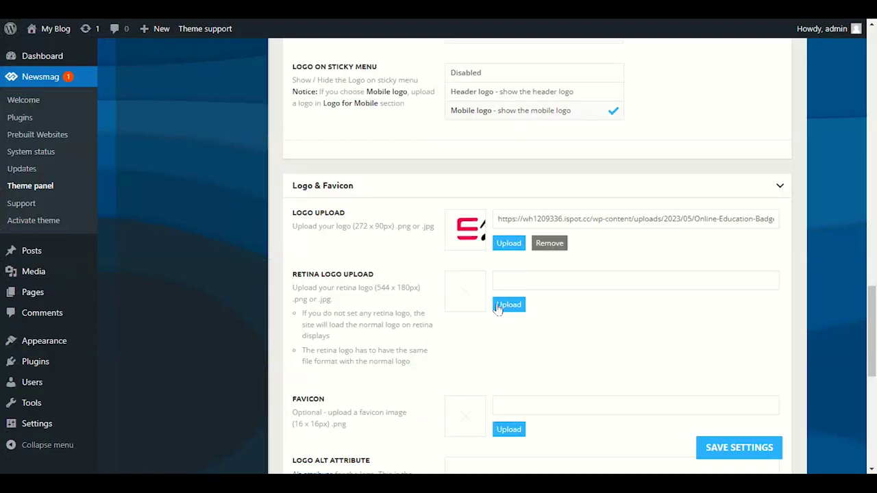
# Set the retina logo to the same Online-Education-Badge-Logo image and save the theme settings
pyautogui.click(498, 308)
pyautogui.click(186, 278)
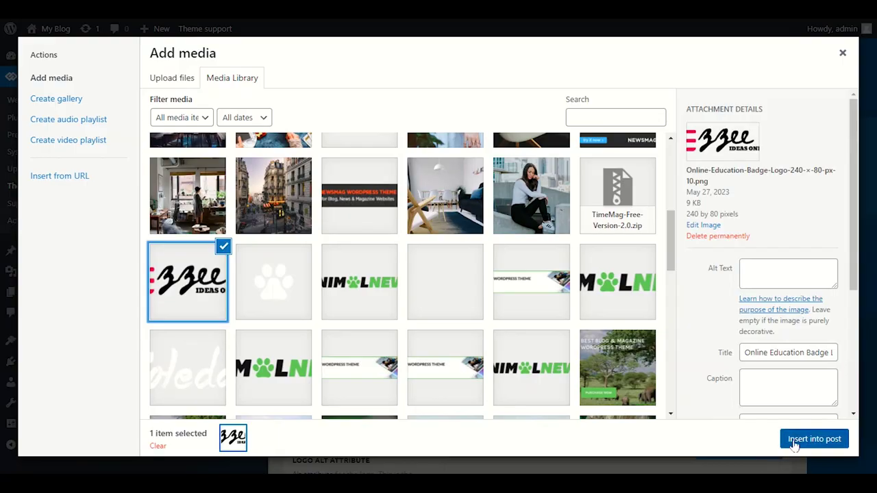
pyautogui.click(793, 441)
pyautogui.click(765, 455)
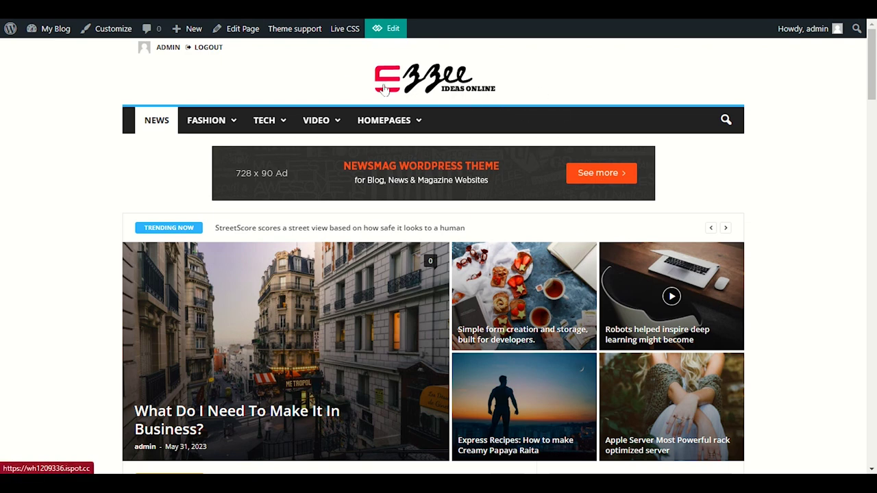
# Check the header logo on the homepage, and review the favicon, logo alt and title attribute and text logo fields in the Theme panel
pyautogui.click(209, 47)
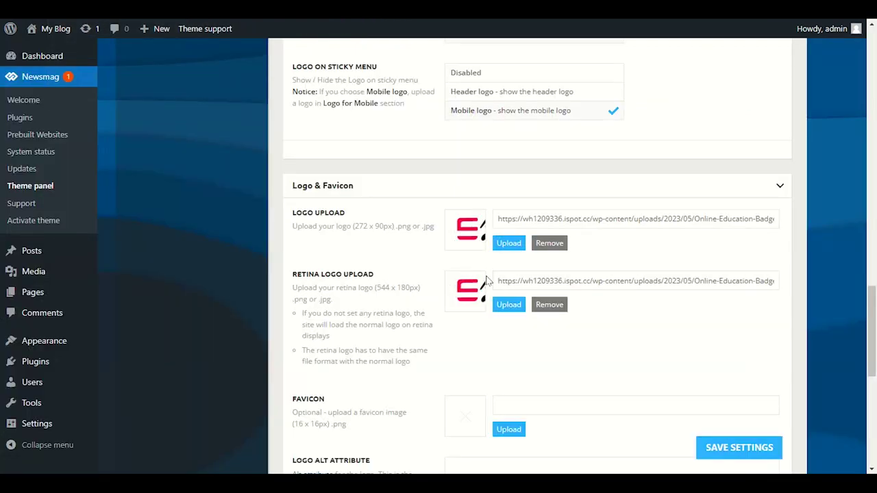
pyautogui.scroll(-4, 483, 275)
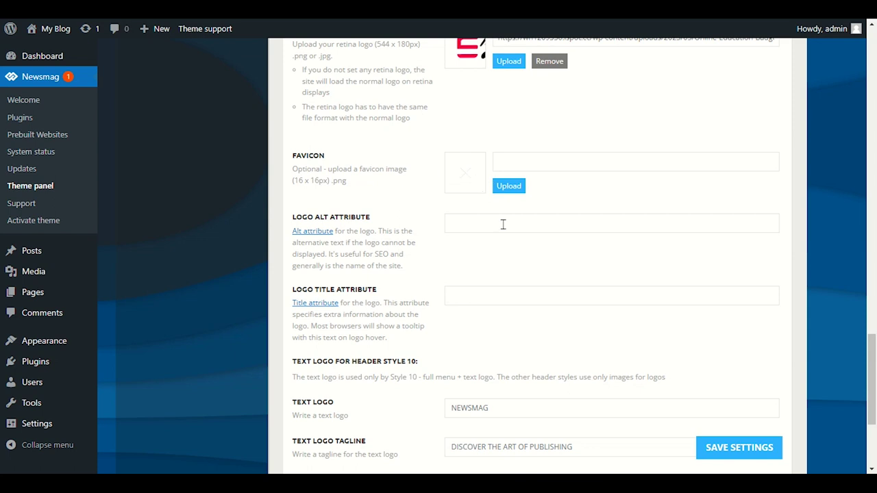
pyautogui.moveTo(292, 217); pyautogui.dragTo(377, 227)
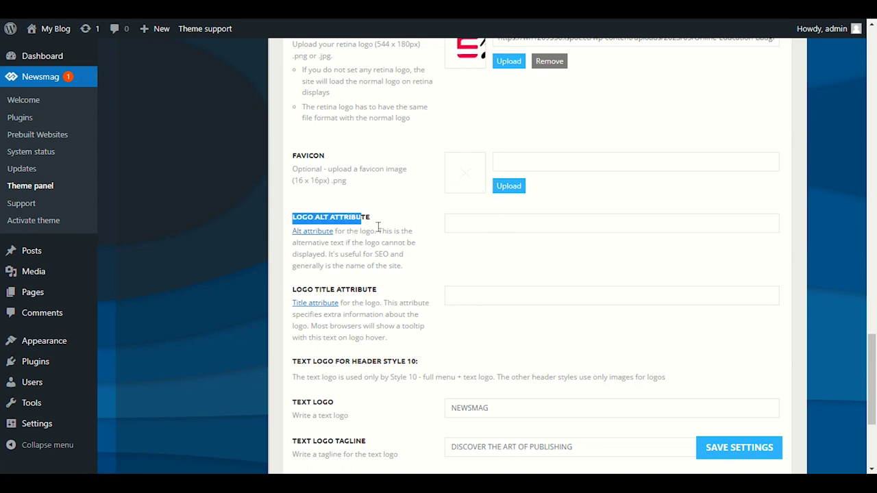
pyautogui.click(452, 224)
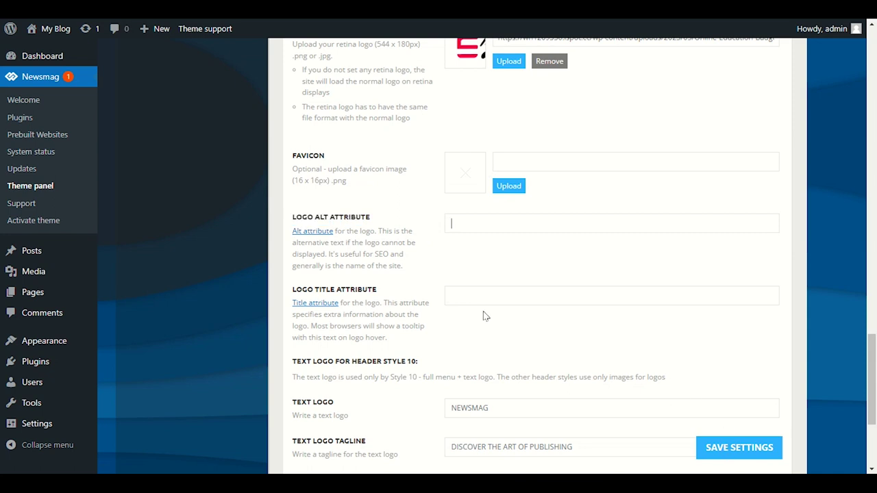
pyautogui.scroll(-2, 310, 302)
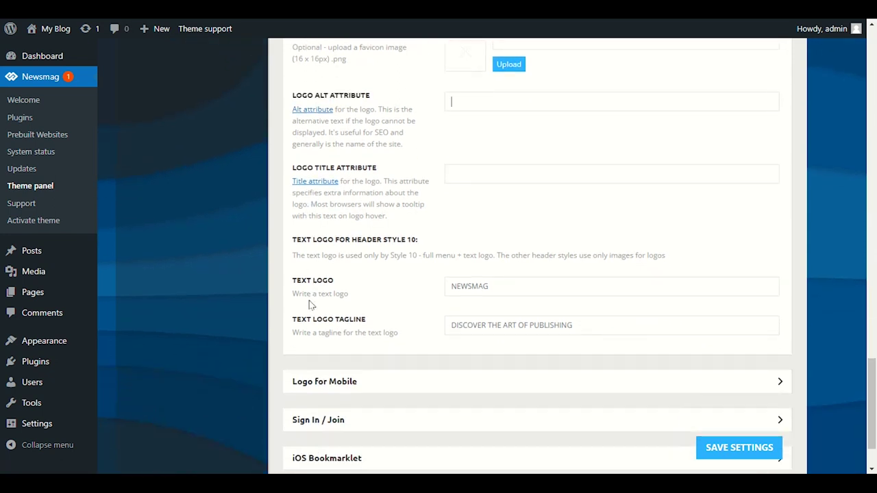
pyautogui.scroll(-1, 315, 307)
# Replace the Logo Mobile image in the Logo for Mobile section with the Online-Education-Badge-Logo image from the media library
pyautogui.click(321, 309)
pyautogui.scroll(-3, 454, 304)
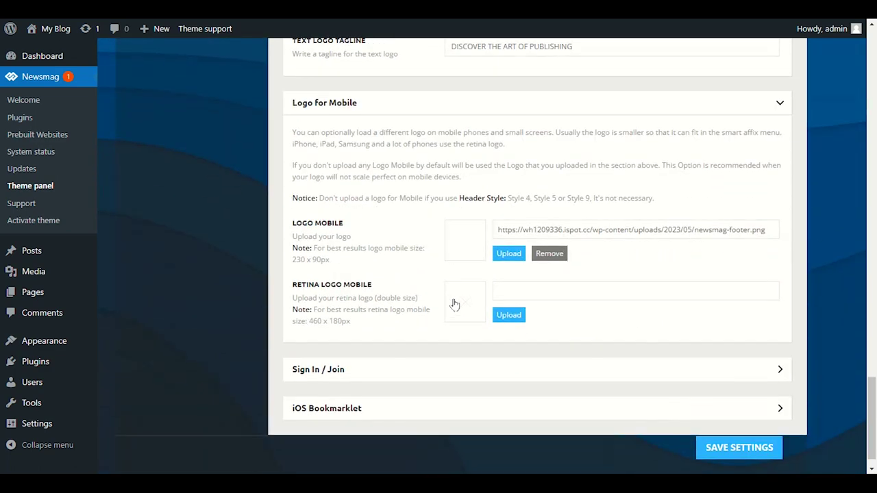
pyautogui.click(559, 259)
pyautogui.click(409, 279)
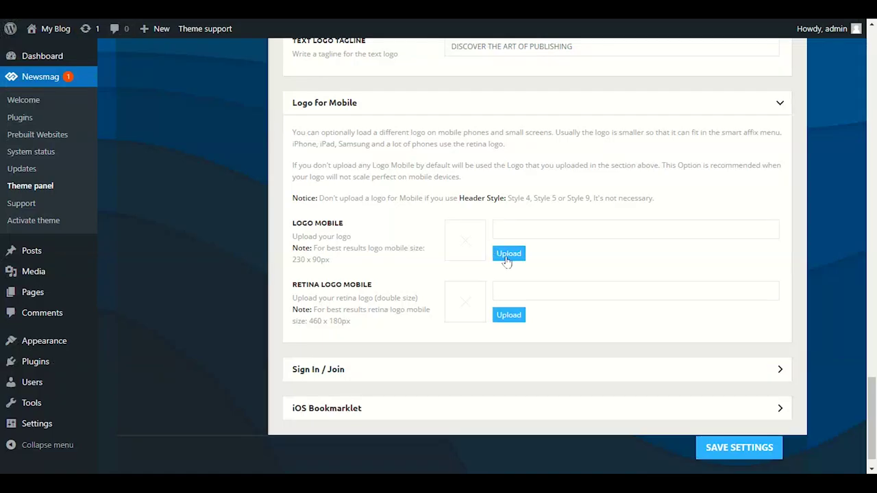
pyautogui.click(507, 262)
pyautogui.click(209, 294)
pyautogui.click(788, 433)
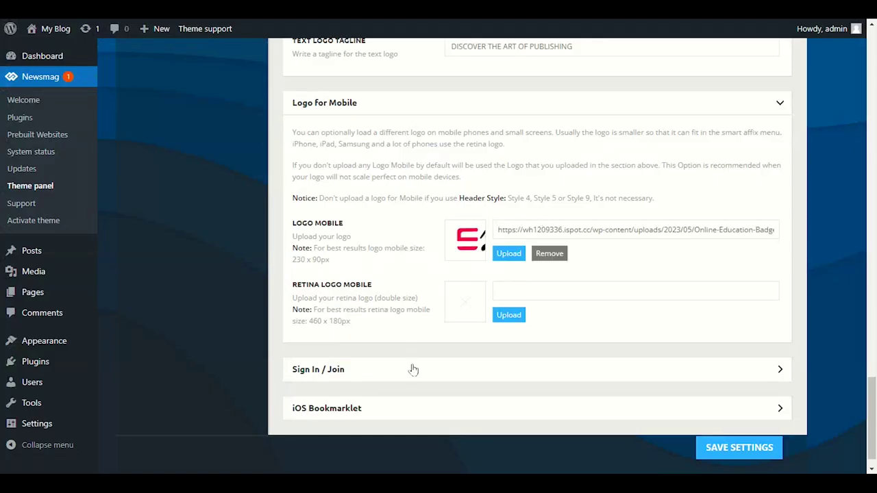
# Disable Show Sign In / Join in the Sign In / Join section and save the theme settings
pyautogui.click(343, 377)
pyautogui.scroll(-3, 353, 309)
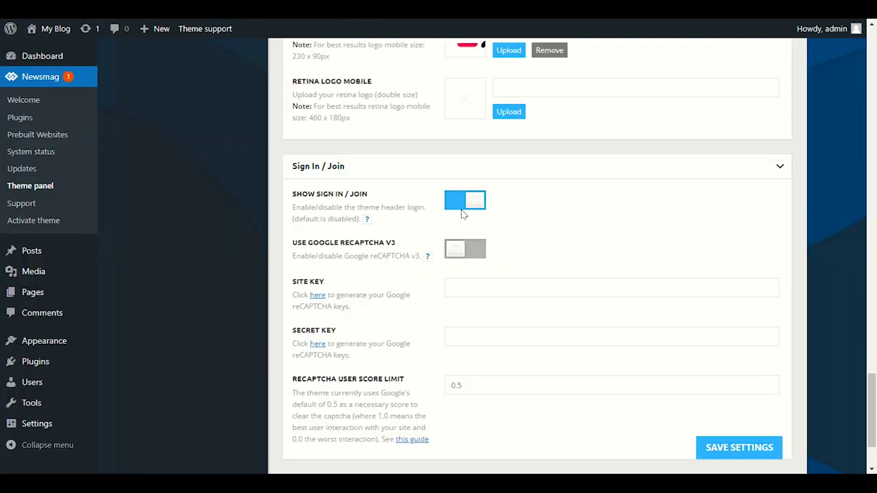
pyautogui.click(463, 207)
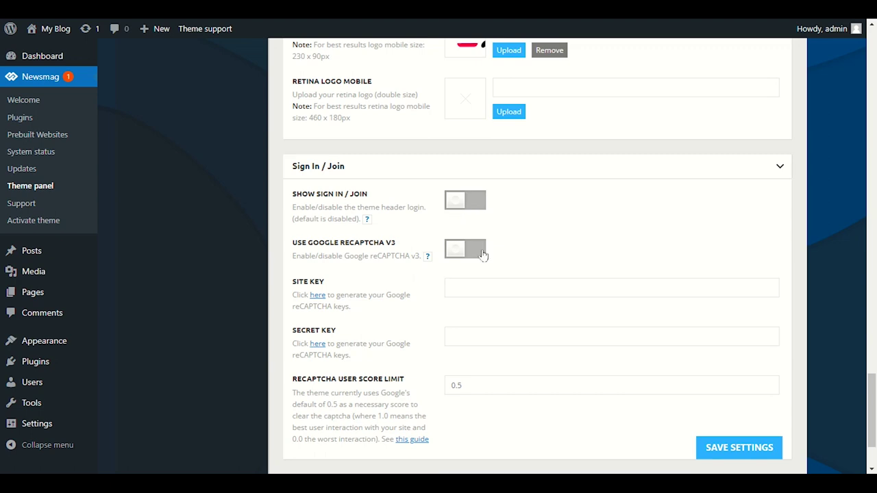
pyautogui.scroll(-2, 389, 183)
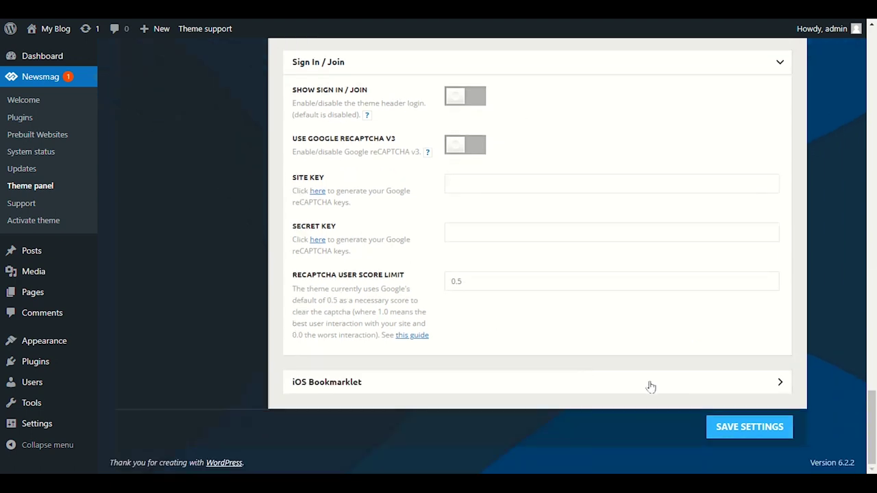
pyautogui.click(740, 429)
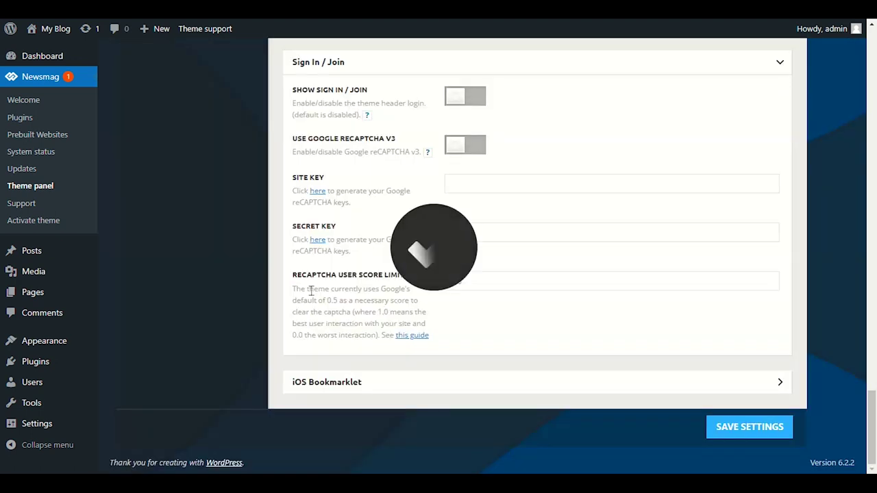
# Open the Footer section of the Theme panel
pyautogui.scroll(9, 310, 291)
pyautogui.scroll(15, 310, 291)
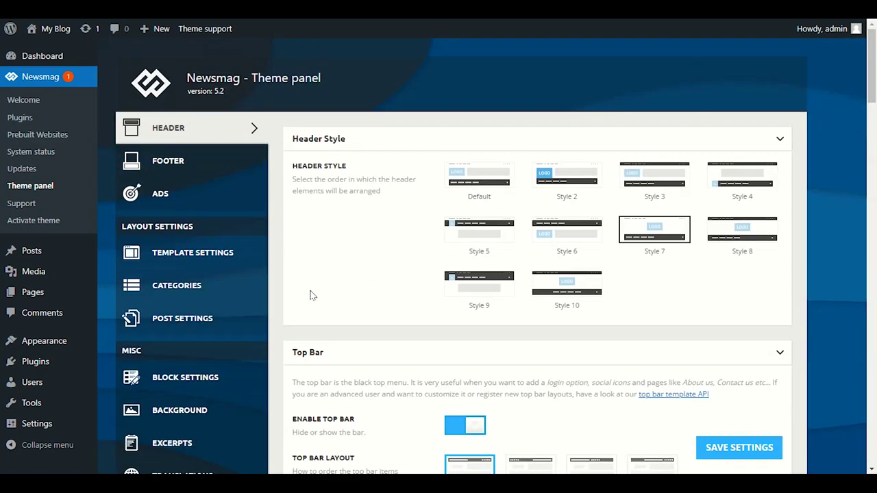
pyautogui.click(173, 161)
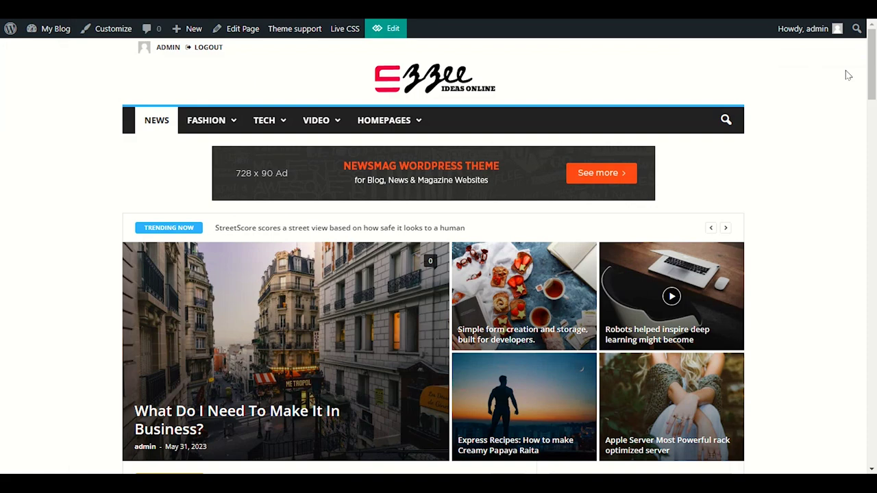
# Examine the homepage footer's logo, description, news and category columns, comparing them with the footer templates in the Theme panel
pyautogui.scroll(-20, 585, 227)
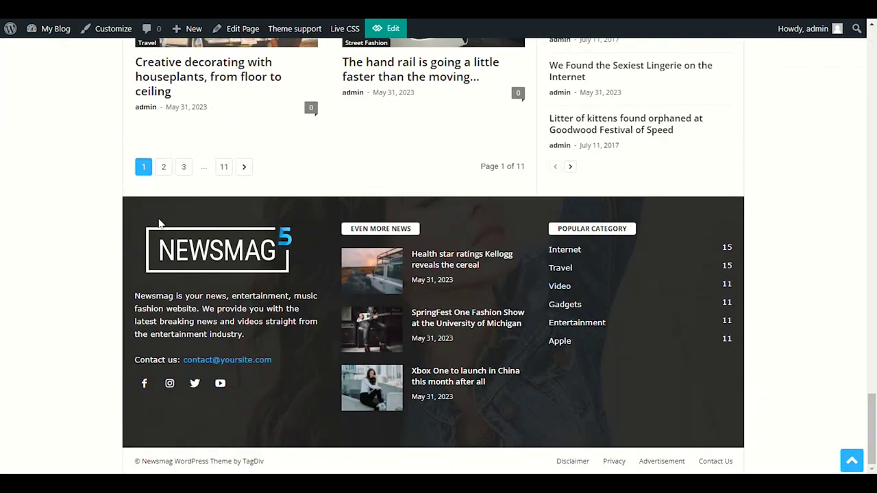
pyautogui.moveTo(158, 223); pyautogui.dragTo(458, 425)
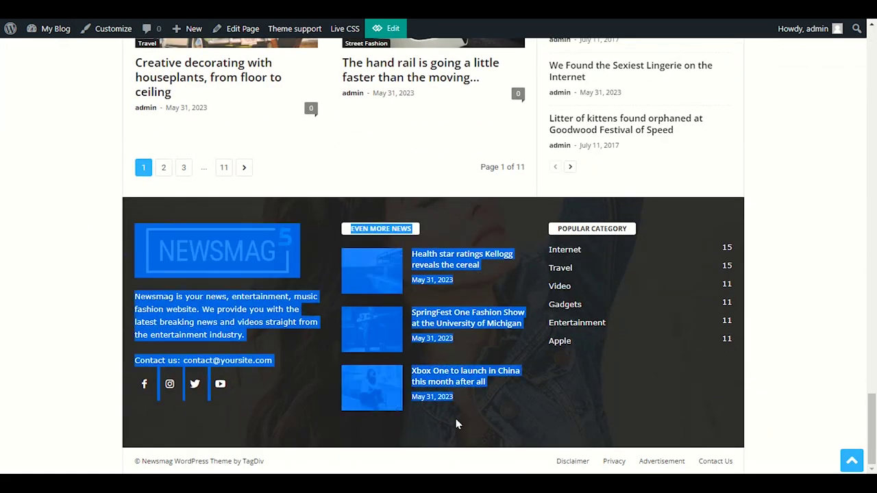
pyautogui.moveTo(612, 240); pyautogui.dragTo(785, 372)
pyautogui.click(674, 240)
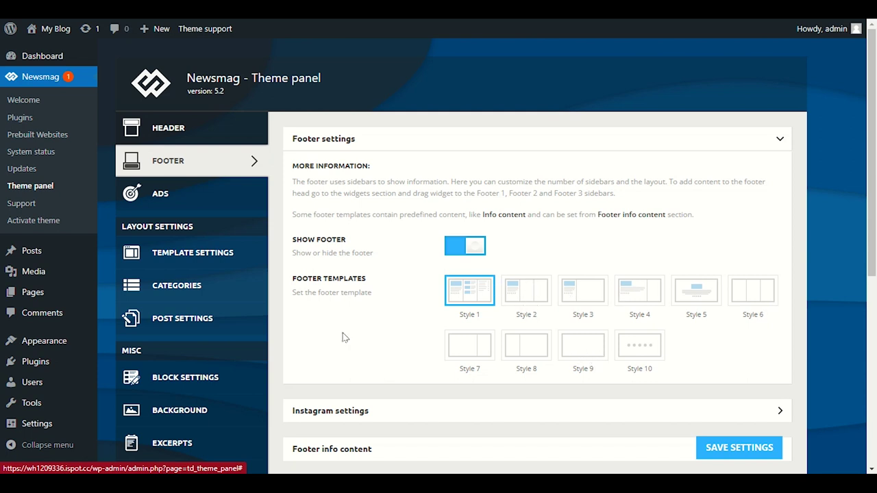
pyautogui.scroll(-1, 308, 324)
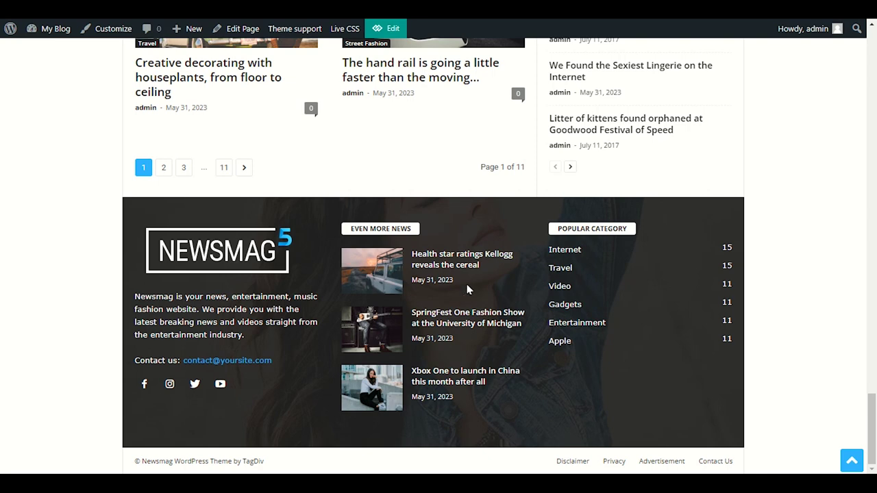
pyautogui.moveTo(442, 206); pyautogui.dragTo(446, 427)
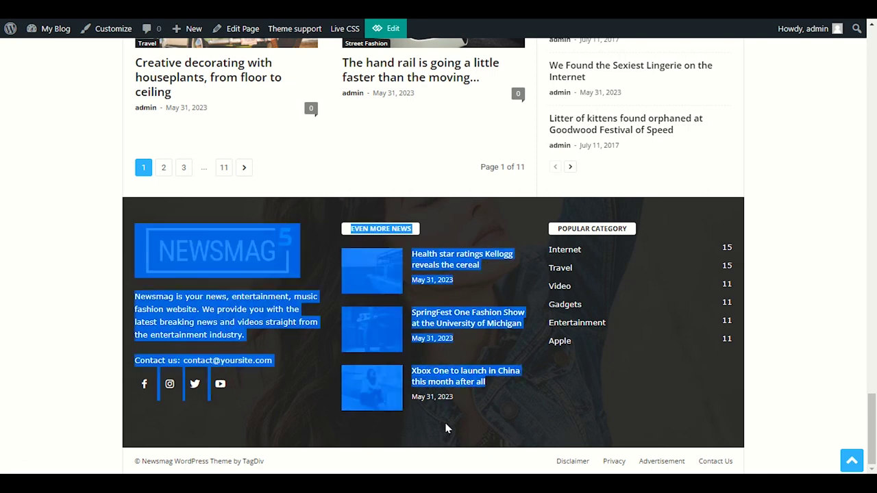
pyautogui.click(489, 407)
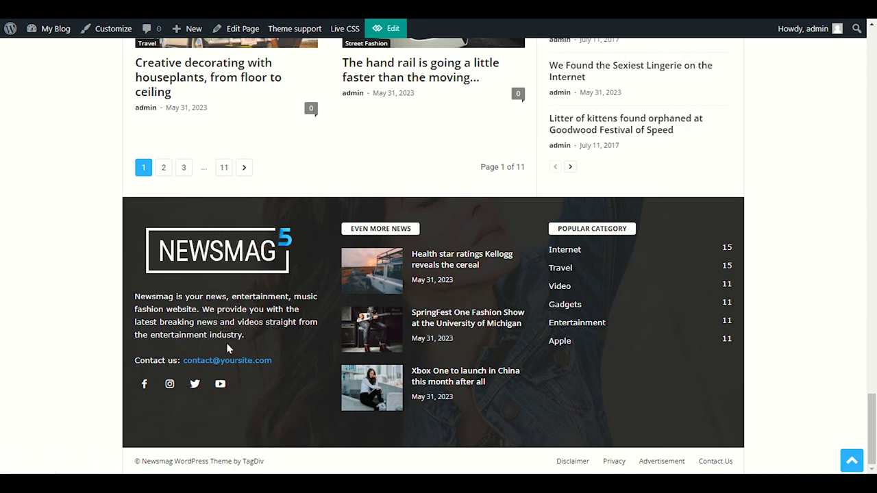
pyautogui.moveTo(245, 335); pyautogui.dragTo(108, 306)
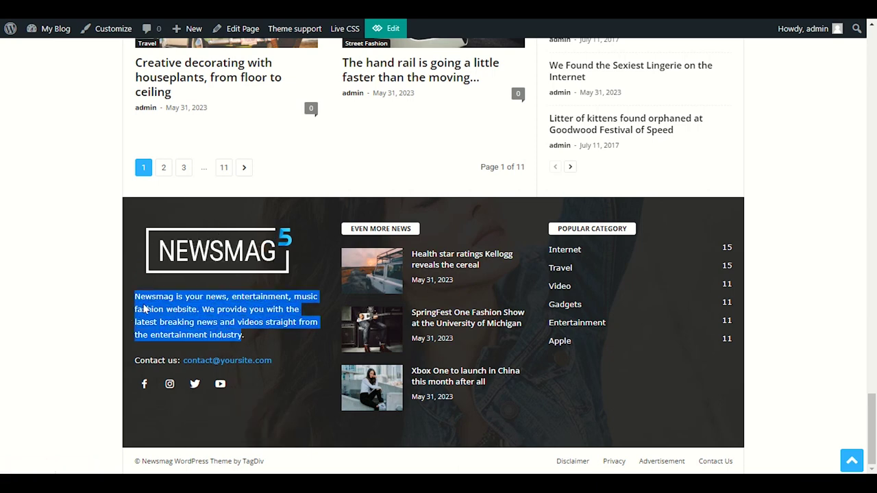
pyautogui.click(237, 322)
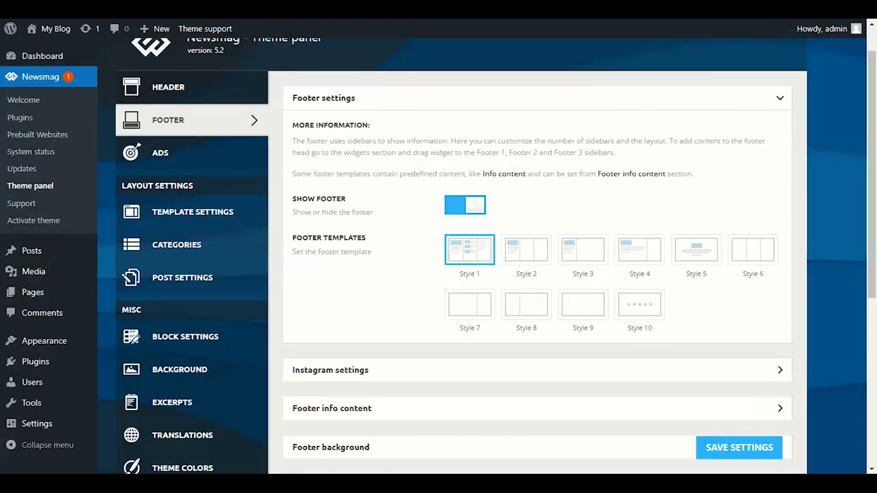
# Open the footer's Instagram settings and review the Instagram ID, images per row, number of rows, image size and gap options
pyautogui.scroll(-3, 329, 158)
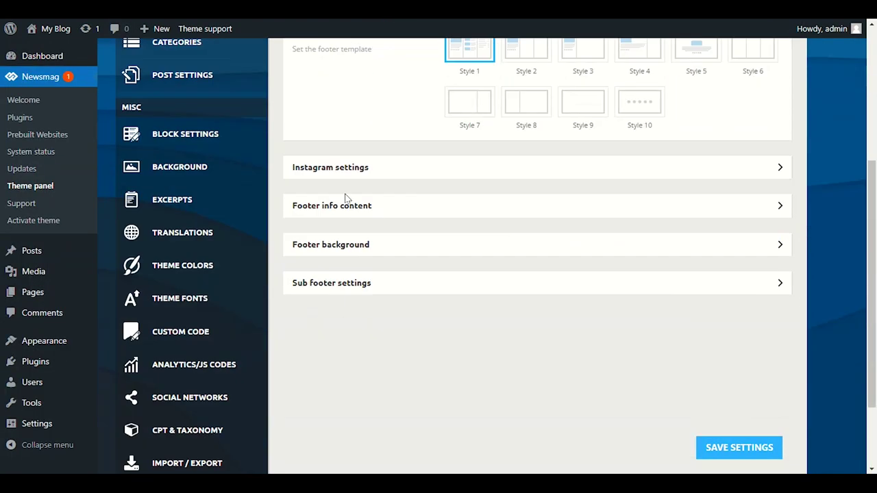
pyautogui.click(374, 171)
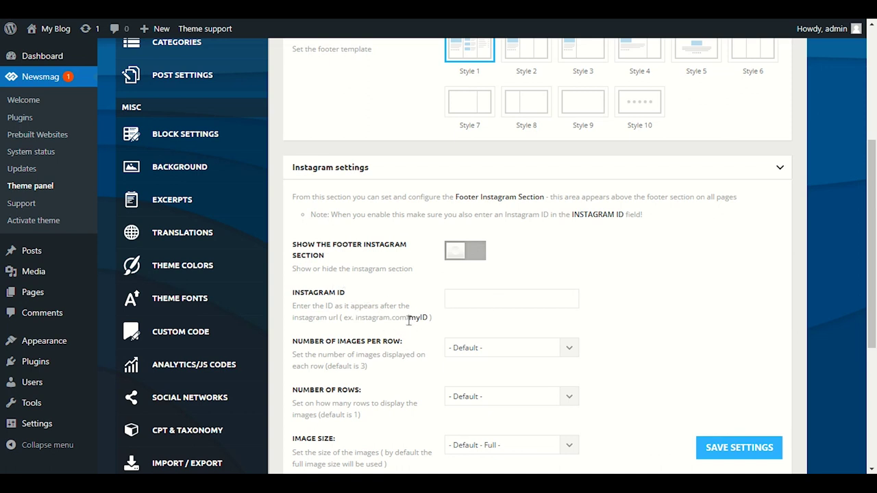
pyautogui.moveTo(407, 320); pyautogui.dragTo(432, 318)
pyautogui.click(459, 298)
pyautogui.moveTo(355, 319); pyautogui.dragTo(407, 321)
pyautogui.click(417, 321)
pyautogui.doubleClick(410, 319)
pyautogui.click(461, 295)
pyautogui.scroll(-2, 591, 291)
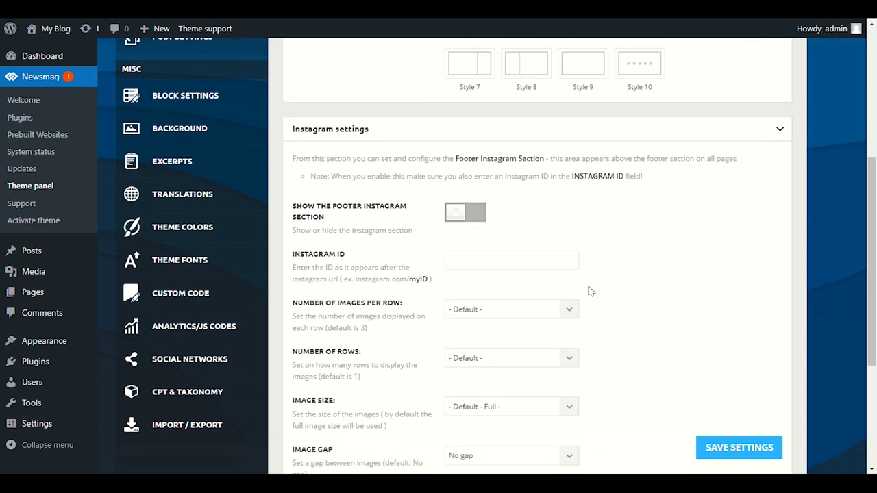
pyautogui.scroll(-4, 591, 291)
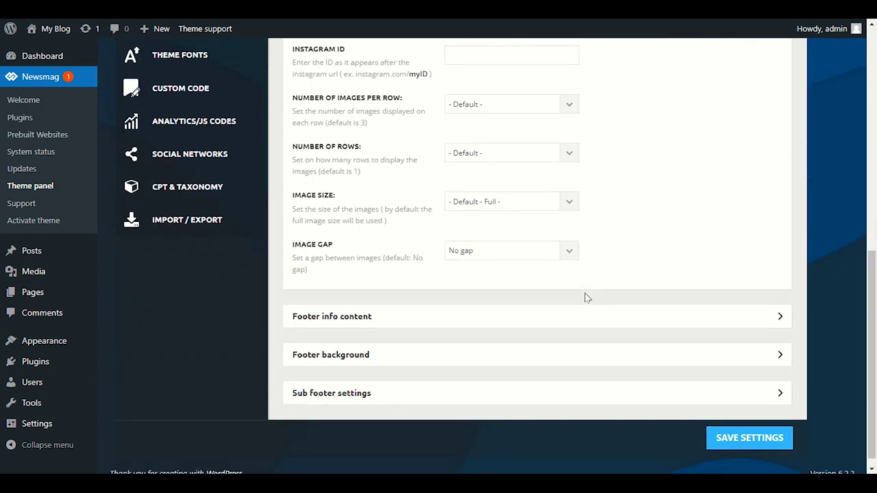
# Open the Footer info content settings and compare their logo fields with the logo and description in the homepage footer
pyautogui.click(470, 317)
pyautogui.scroll(-5, 446, 290)
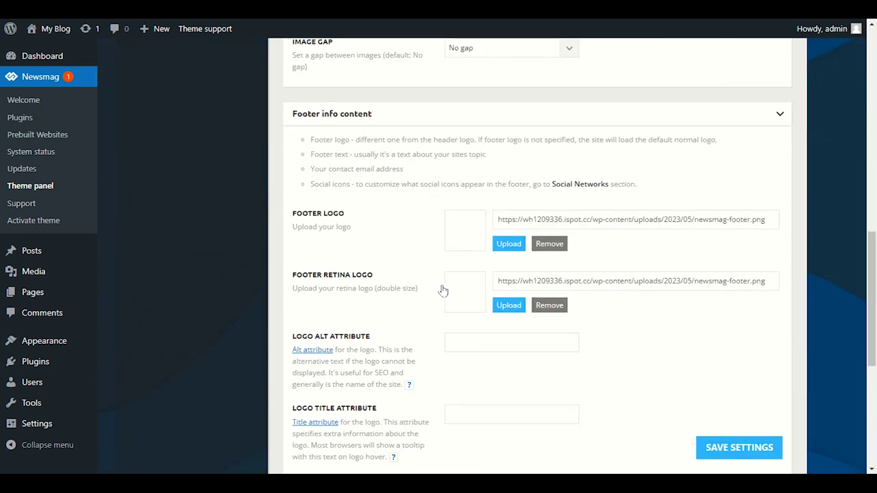
pyautogui.scroll(-6, 443, 290)
pyautogui.scroll(6, 442, 290)
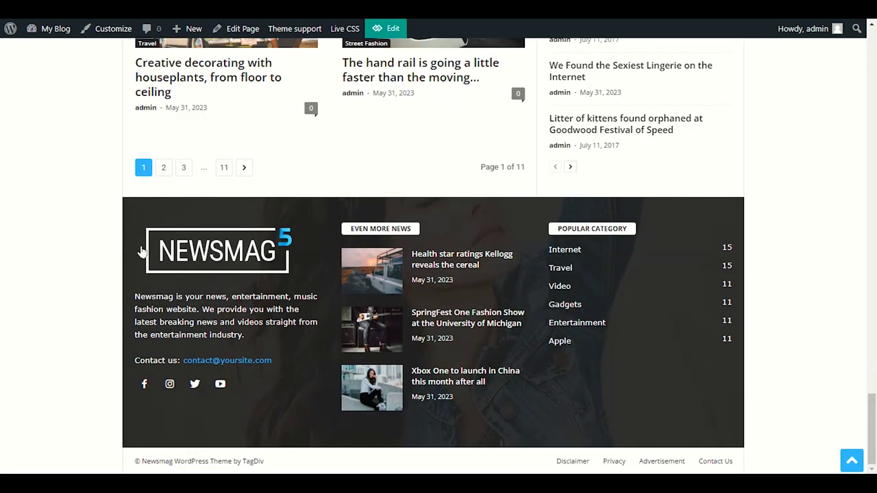
pyautogui.moveTo(133, 300); pyautogui.dragTo(199, 312)
pyautogui.click(199, 312)
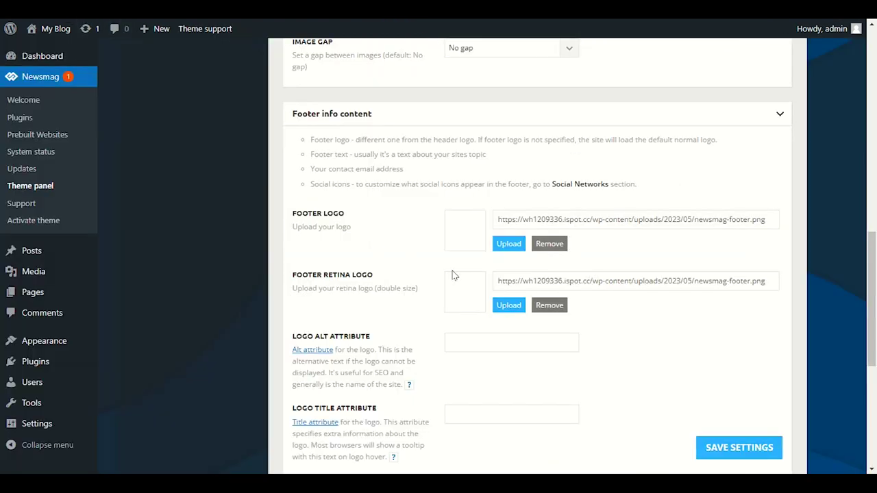
# Examine the Footer text field in the footer info content and highlight its whole description
pyautogui.scroll(-3, 473, 329)
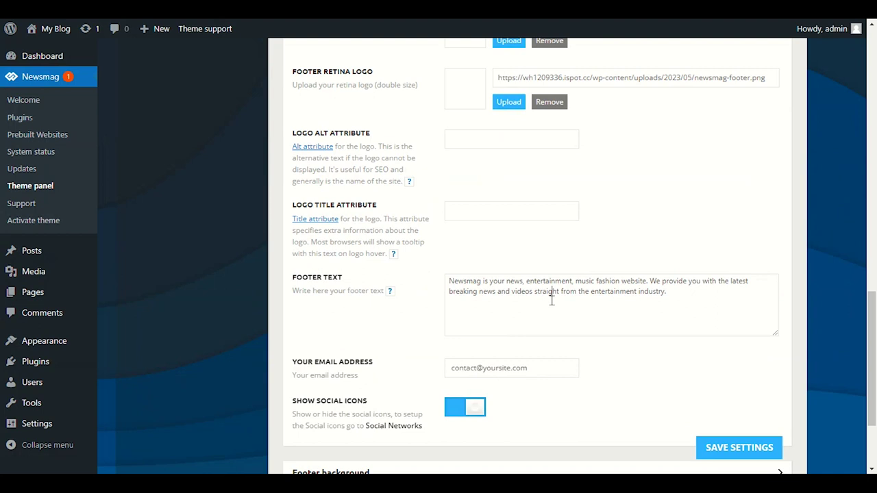
pyautogui.tripleClick(552, 294)
pyautogui.doubleClick(552, 294)
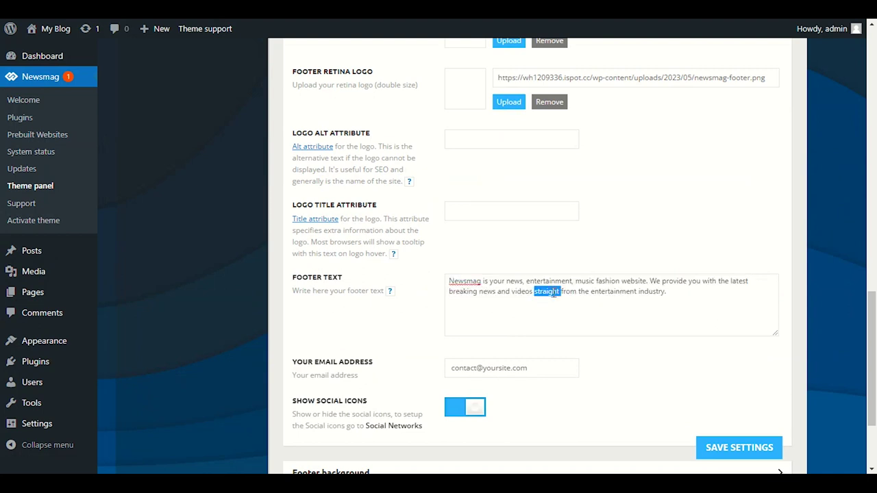
pyautogui.click(552, 293)
pyautogui.moveTo(680, 292); pyautogui.dragTo(440, 288)
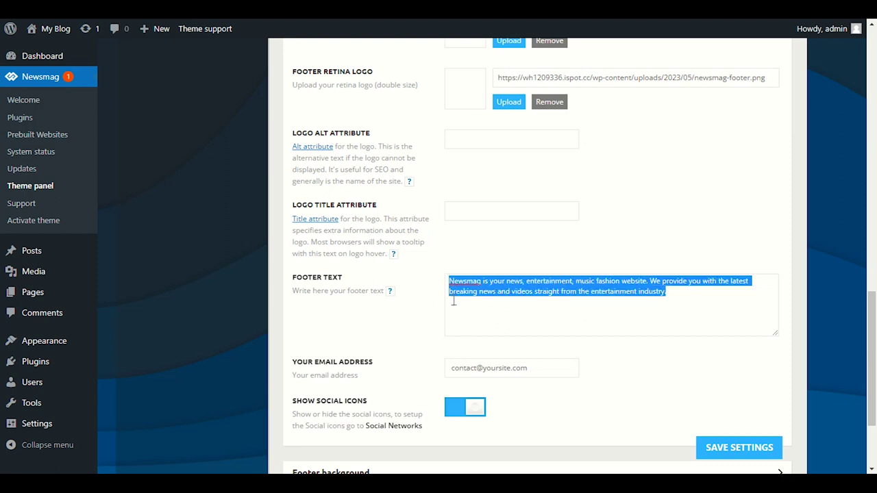
# Replace the footer logo with Online-Education-Badge-Logo-240-×-80-px-10.png from the media library
pyautogui.scroll(2, 453, 301)
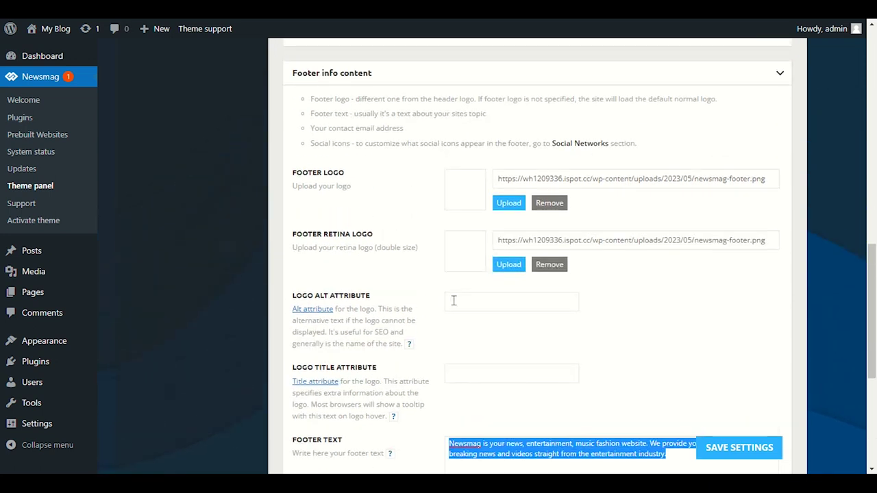
pyautogui.click(550, 203)
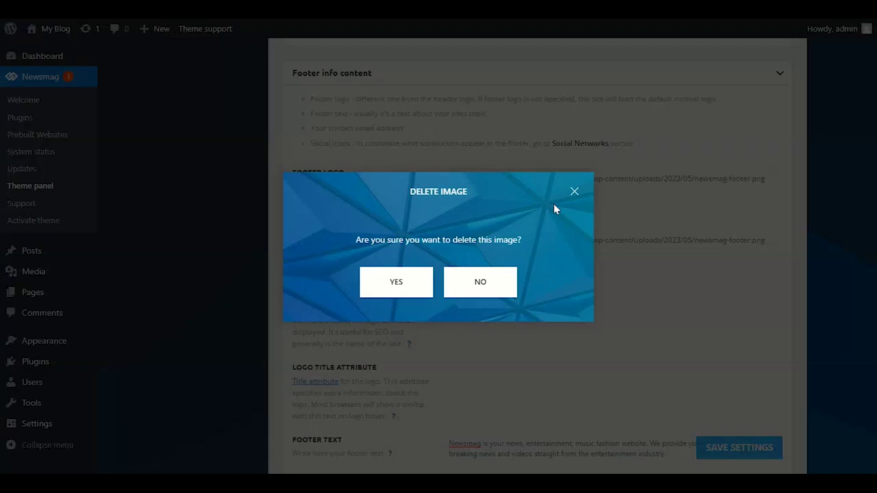
pyautogui.press('Return')
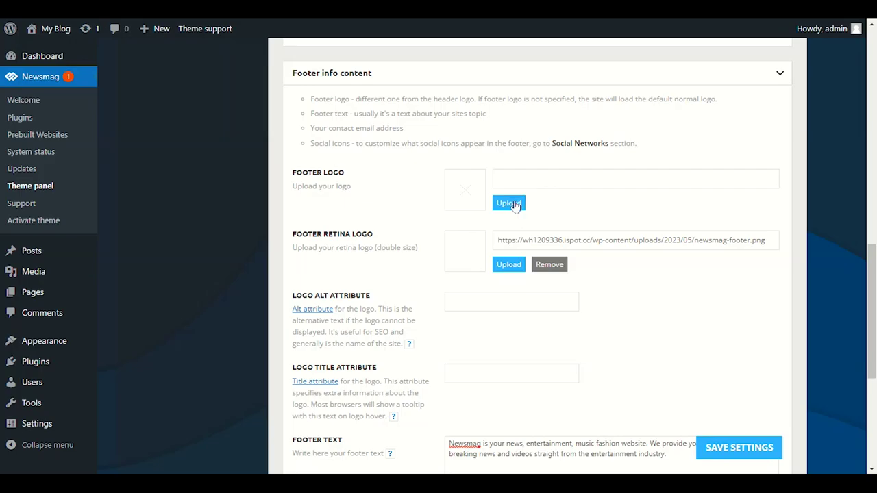
pyautogui.click(509, 204)
pyautogui.click(195, 278)
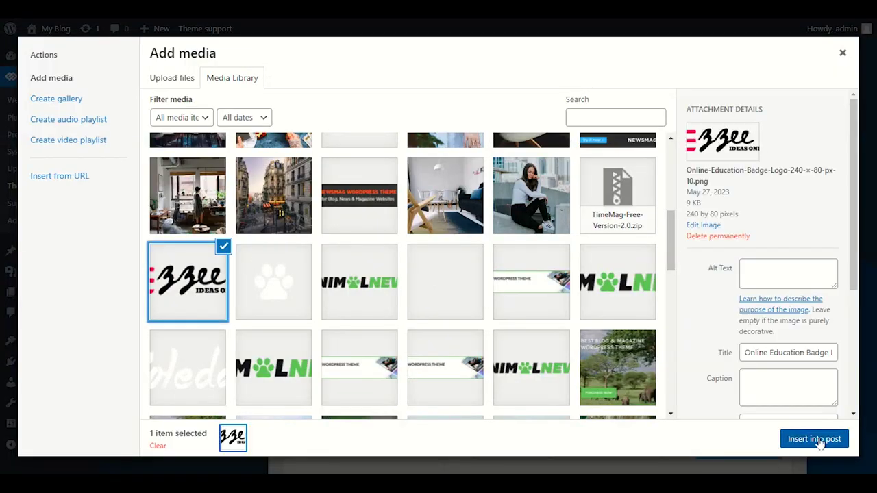
pyautogui.click(816, 440)
# Replace the footer retina logo with the same Online-Education-Badge-Logo image from the media library
pyautogui.click(551, 264)
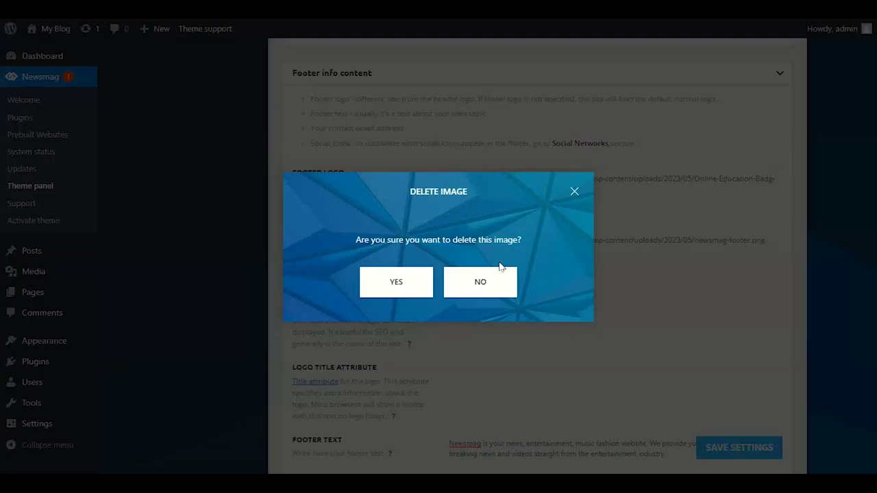
pyautogui.press('Return')
pyautogui.click(509, 265)
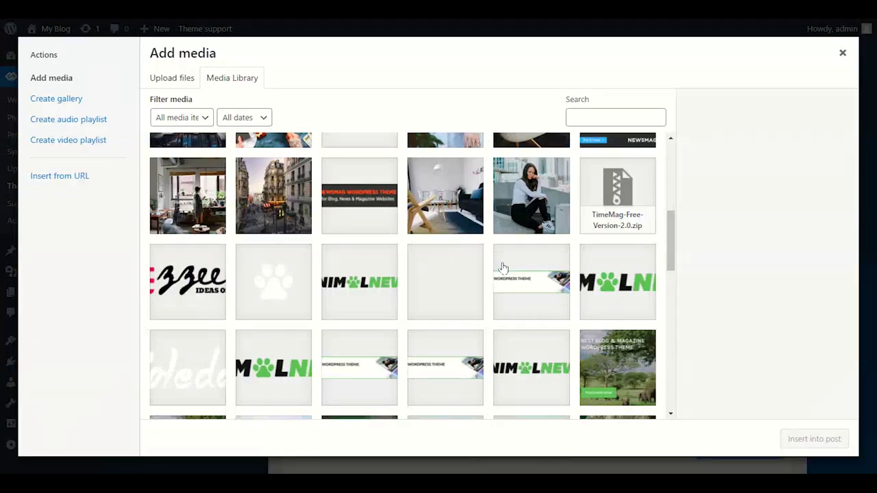
pyautogui.click(185, 296)
pyautogui.click(826, 444)
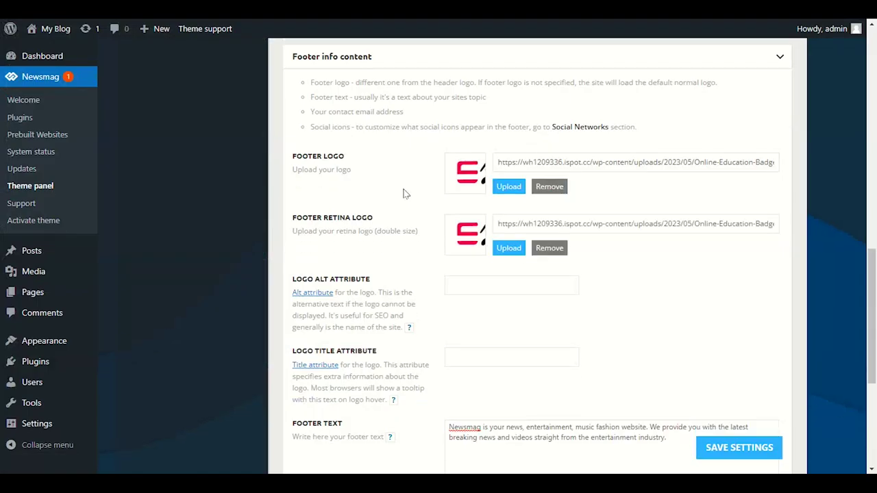
# Compare the footer's email address field with the contact line on the homepage and save the theme settings
pyautogui.scroll(-5, 411, 198)
pyautogui.moveTo(536, 240); pyautogui.dragTo(439, 245)
pyautogui.press('BackSpace')
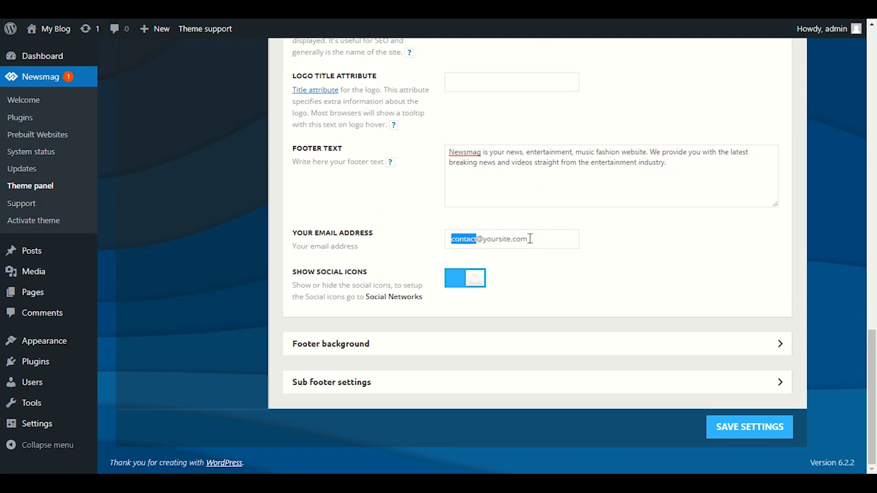
pyautogui.moveTo(529, 239); pyautogui.dragTo(434, 241)
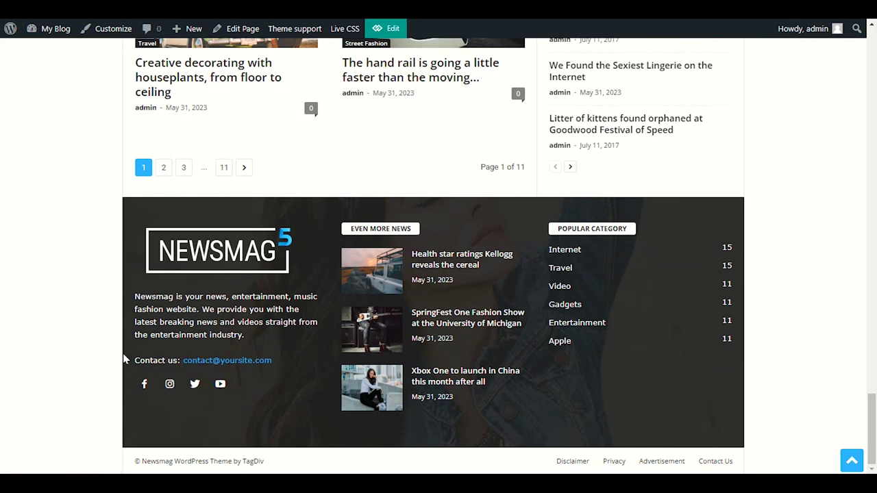
pyautogui.moveTo(131, 360); pyautogui.dragTo(273, 381)
pyautogui.click(253, 393)
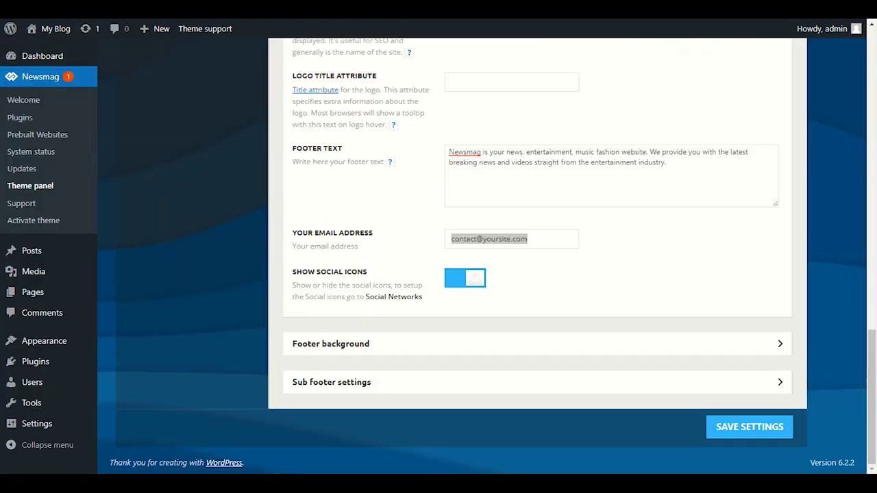
pyautogui.hotkey('ctrl', 'a')
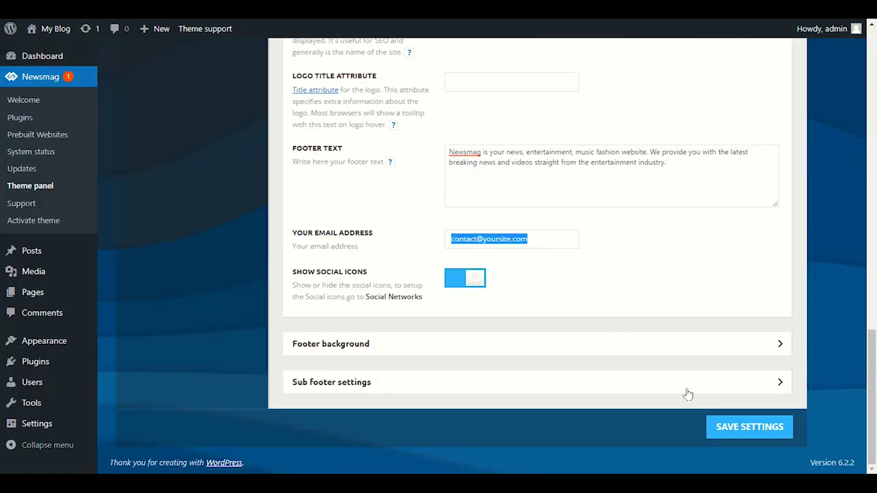
pyautogui.click(716, 423)
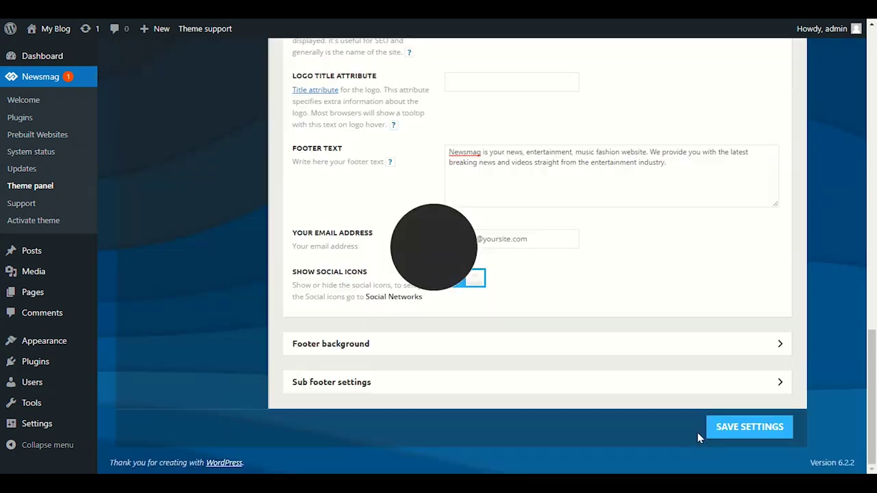
# Open the Footer background settings, review the image, repeat, size, position and opacity options, and save the settings
pyautogui.click(383, 346)
pyautogui.scroll(-2, 387, 347)
pyautogui.scroll(-1, 387, 346)
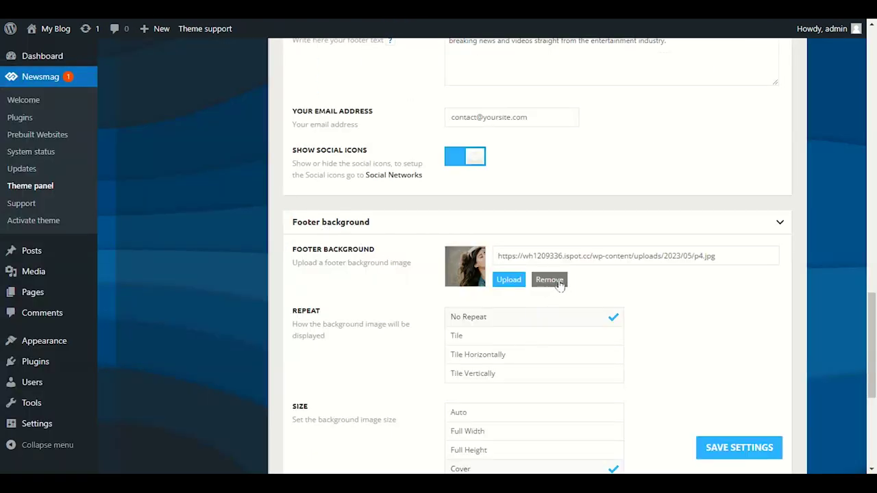
pyautogui.scroll(-5, 542, 279)
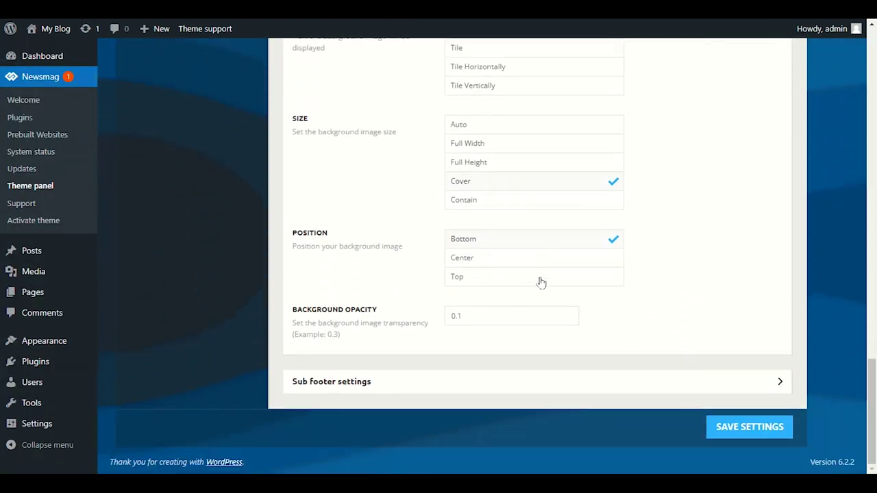
pyautogui.click(712, 424)
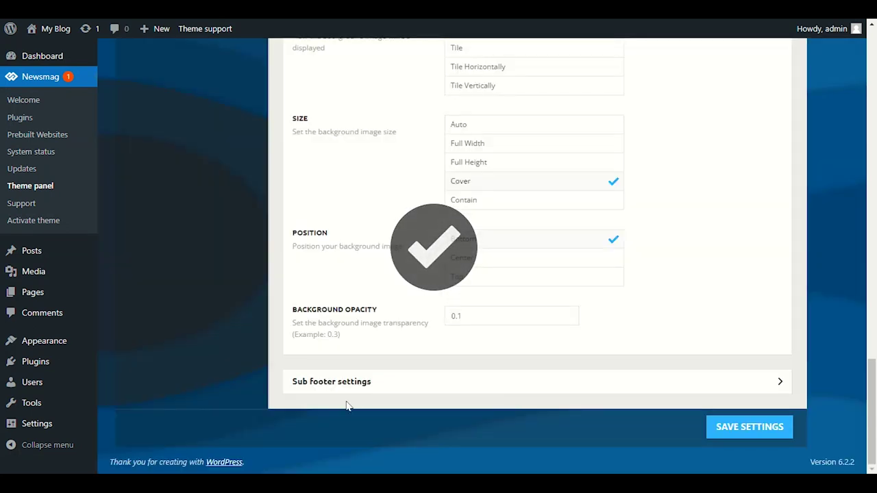
# Open the Sub footer settings, review the copyright text and the available footer menus, and save the settings
pyautogui.click(384, 388)
pyautogui.scroll(-4, 372, 244)
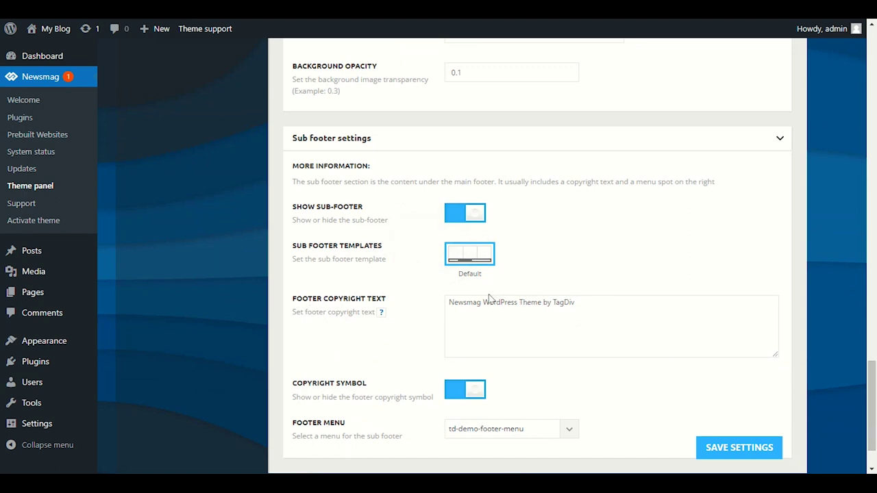
pyautogui.scroll(-2, 490, 299)
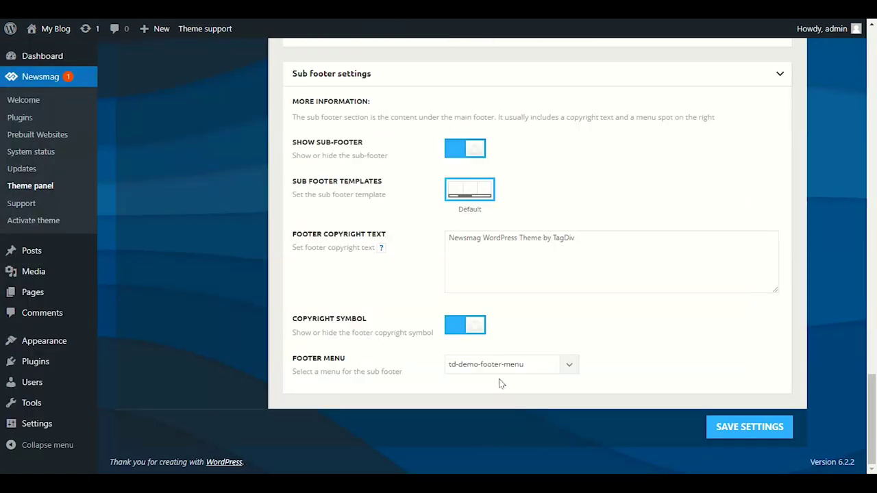
pyautogui.click(536, 369)
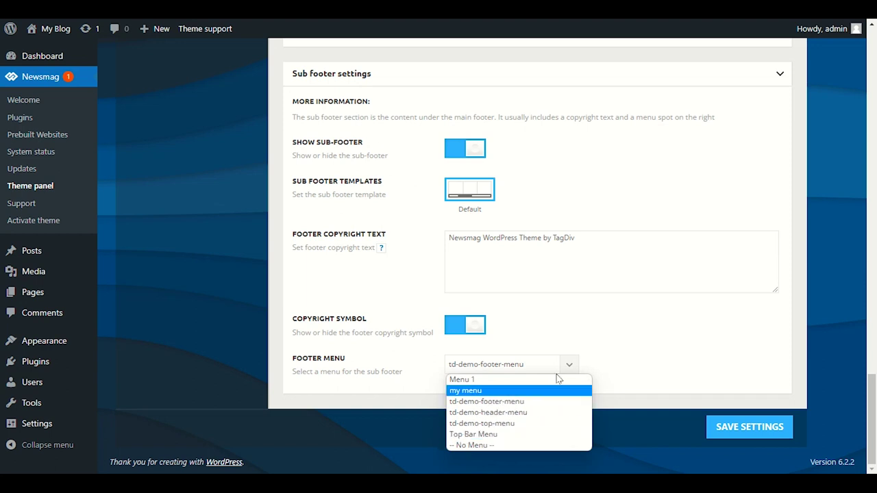
pyautogui.click(625, 360)
pyautogui.click(721, 428)
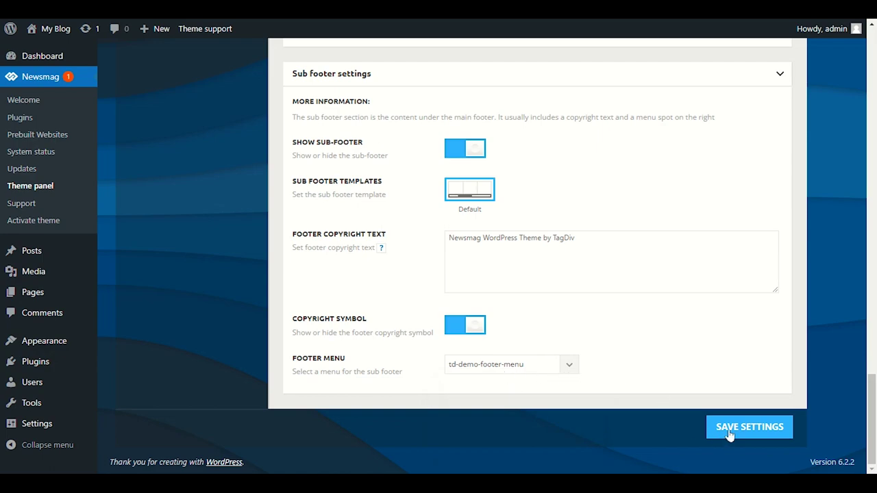
# Open the Ads section of the Theme panel and review the available ad spots
pyautogui.scroll(15, 603, 388)
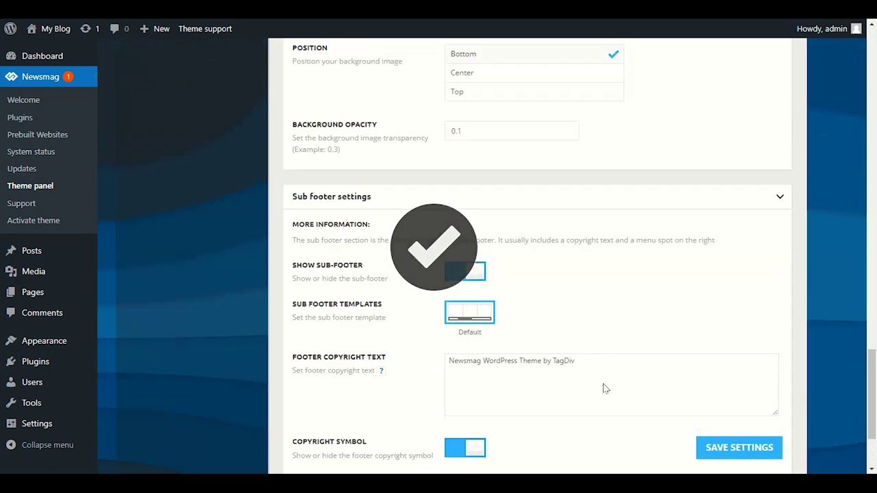
pyautogui.scroll(3, 603, 388)
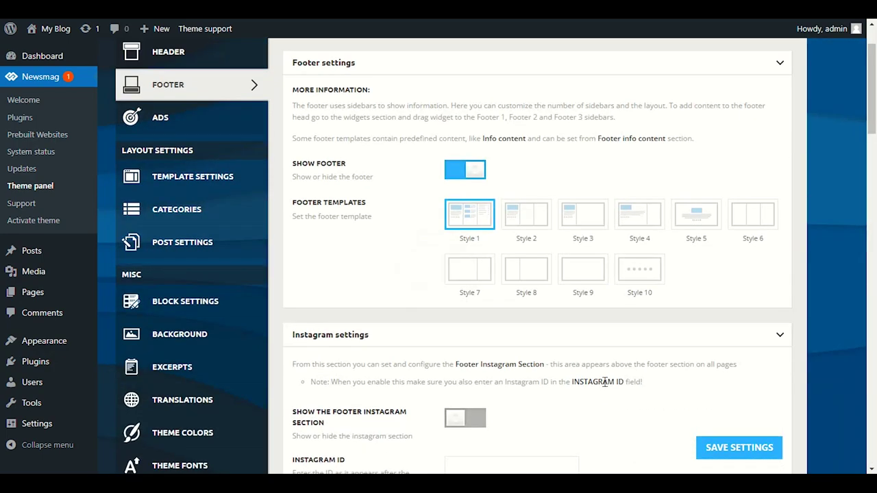
pyautogui.click(221, 110)
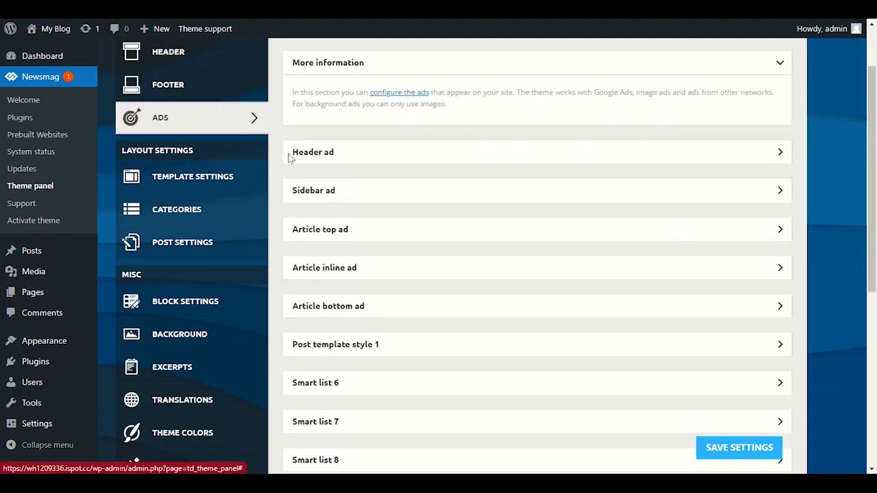
pyautogui.scroll(1, 308, 175)
pyautogui.scroll(-2, 387, 258)
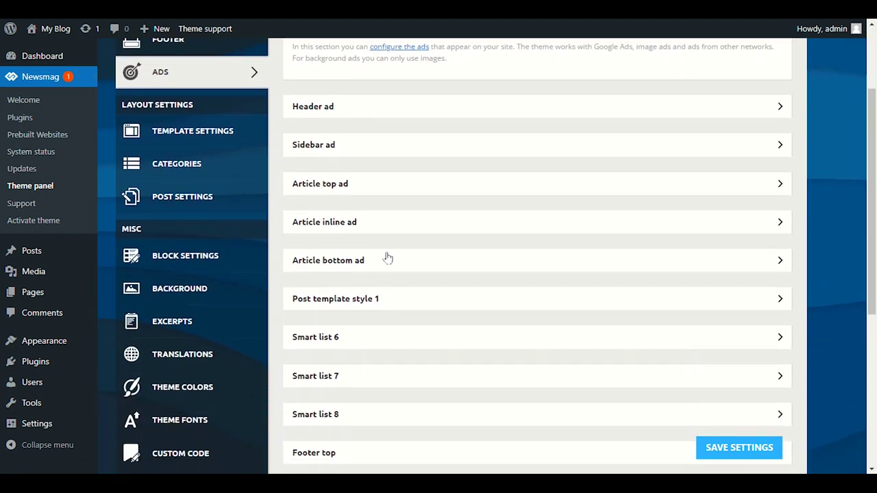
# Examine the ad code in the Header ad settings, collapse them, and locate the header ad banner on the homepage
pyautogui.click(430, 108)
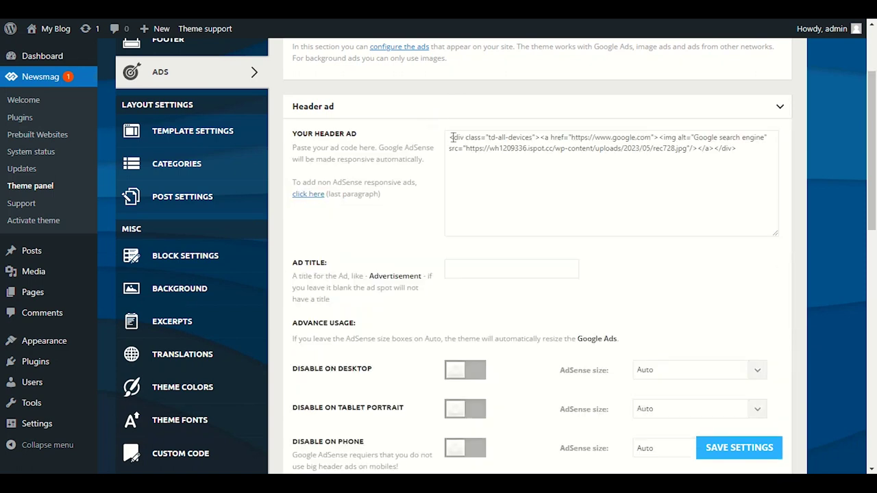
pyautogui.moveTo(451, 138); pyautogui.dragTo(735, 152)
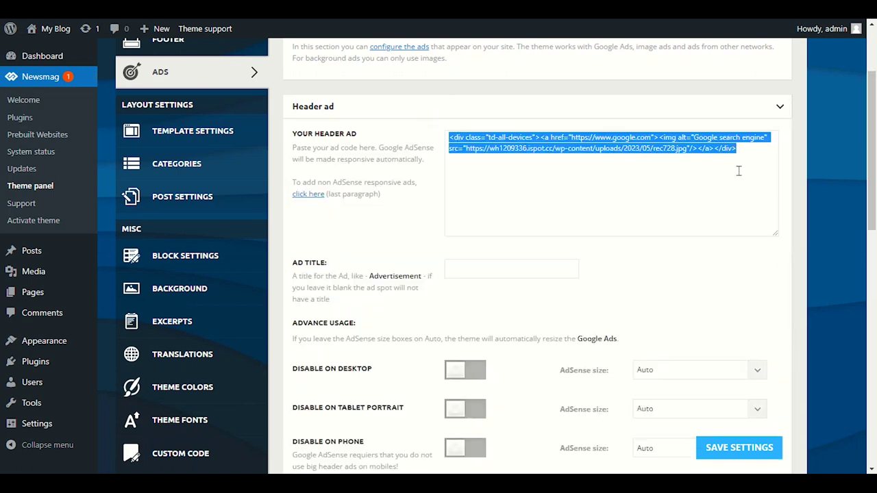
pyautogui.click(680, 109)
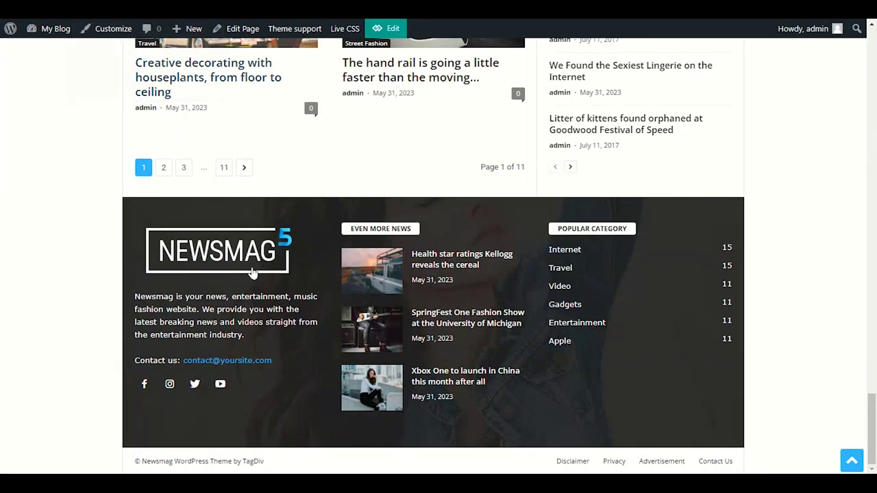
pyautogui.scroll(10, 791, 309)
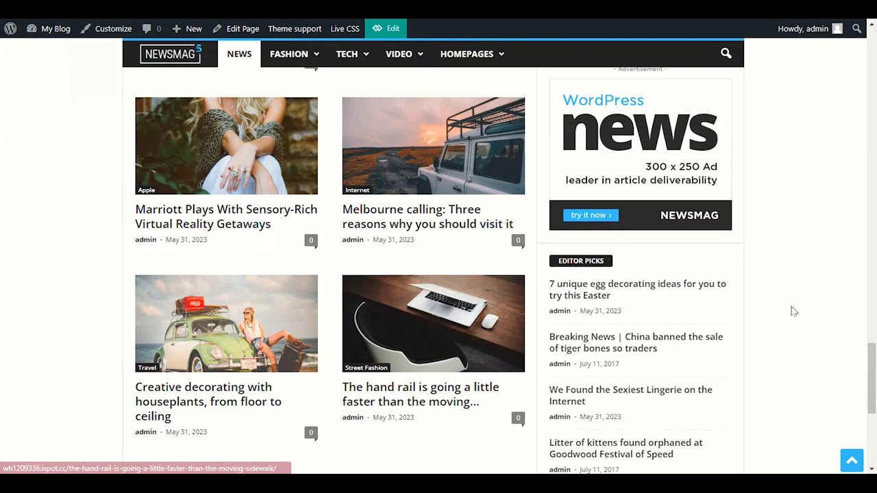
pyautogui.scroll(10, 791, 309)
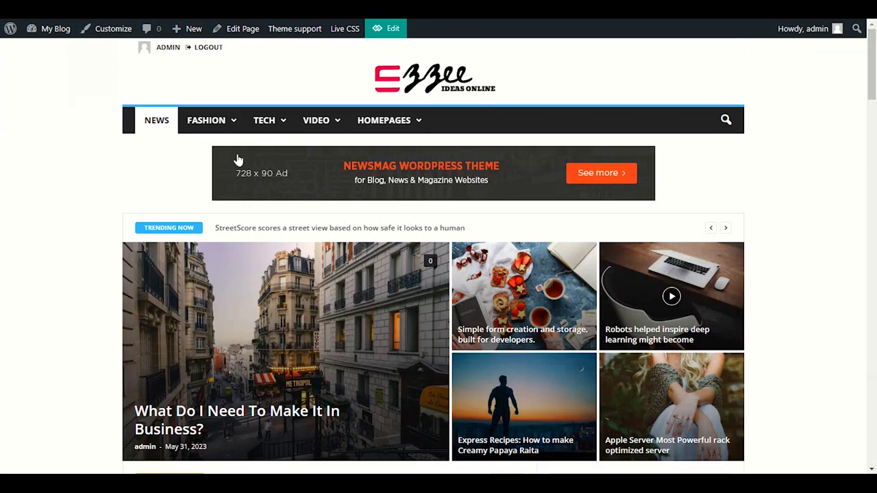
pyautogui.moveTo(197, 150); pyautogui.dragTo(363, 150)
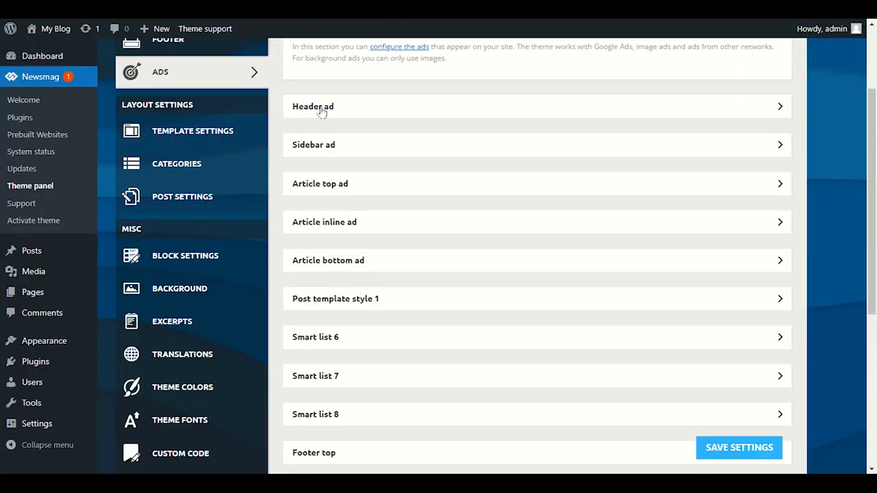
# Review the Header ad code and device options, collapse that section, and open the Sidebar ad settings
pyautogui.click(321, 108)
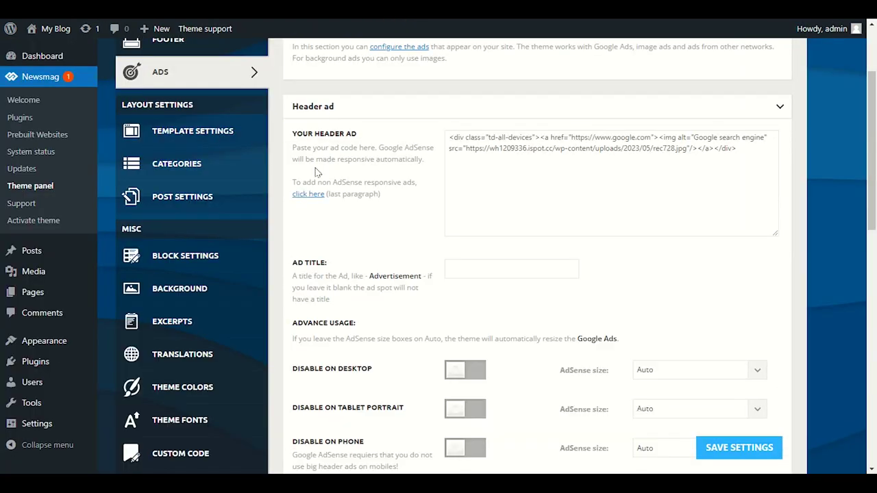
pyautogui.click(380, 114)
pyautogui.click(365, 147)
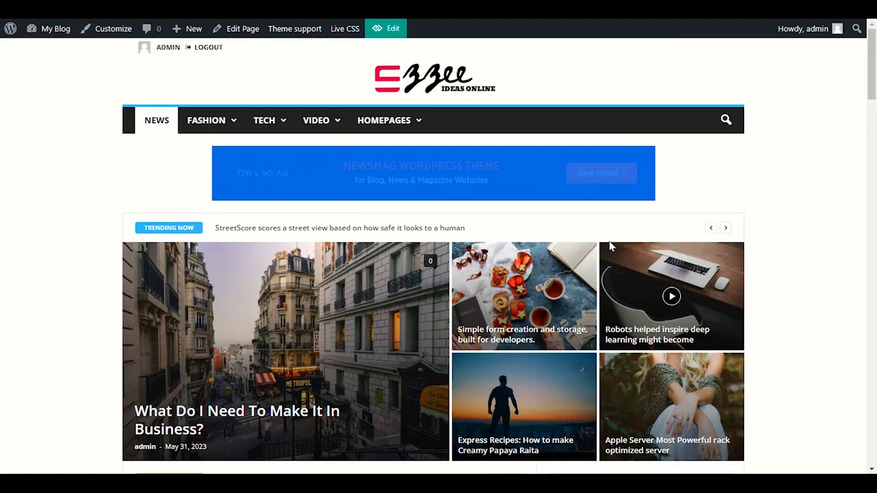
# Locate the sidebar ad spots on the homepage, check the Sidebar ad code in the Theme panel, and collapse its settings
pyautogui.scroll(-6, 609, 247)
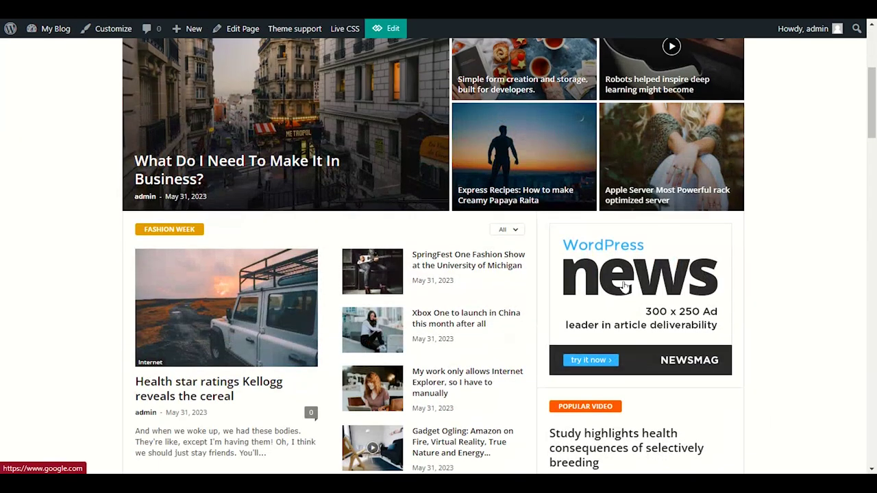
pyautogui.scroll(3, 651, 259)
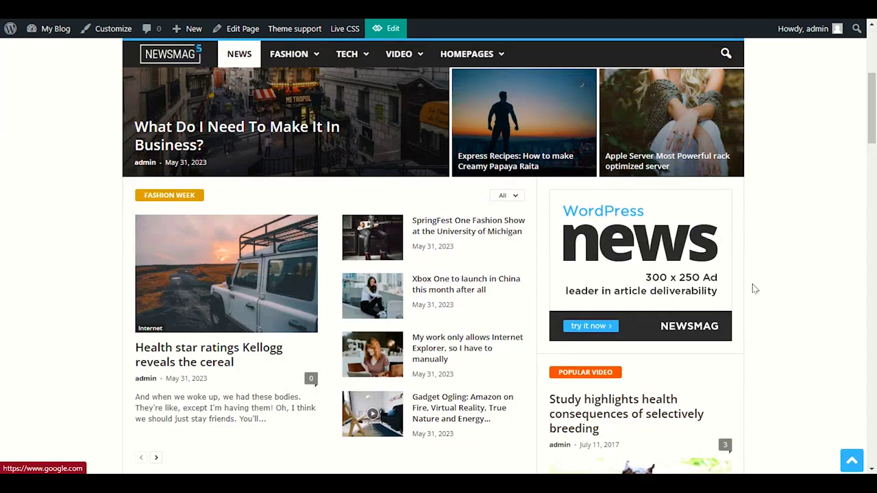
pyautogui.scroll(-10, 740, 295)
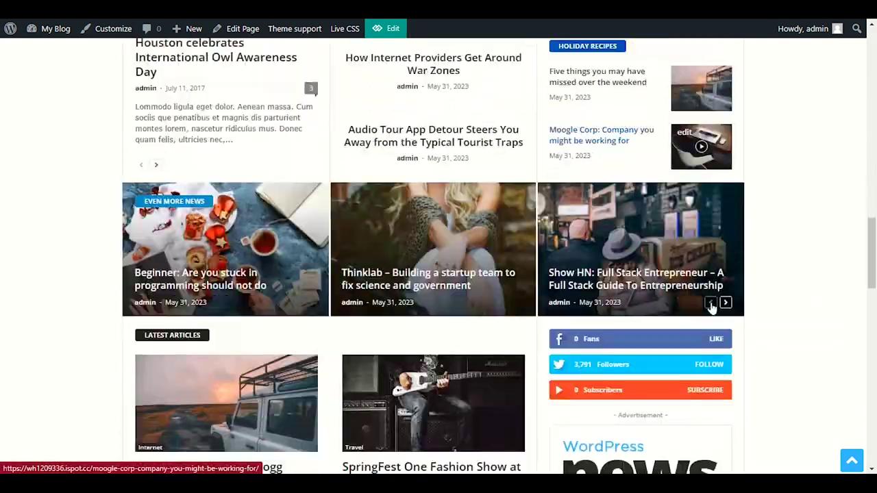
pyautogui.scroll(-5, 685, 305)
pyautogui.scroll(3, 676, 248)
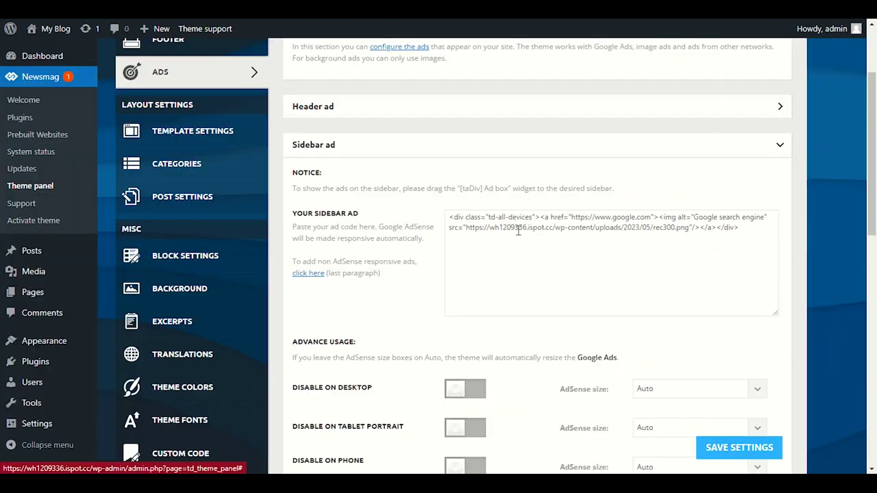
pyautogui.click(752, 151)
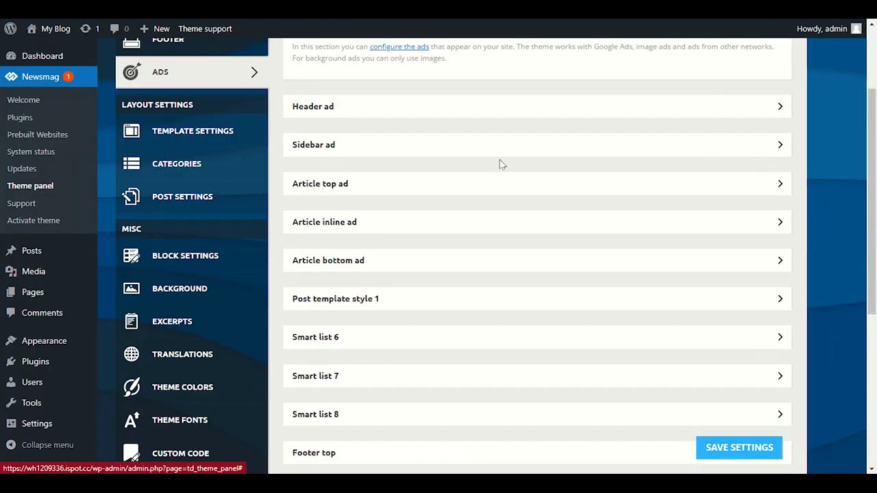
# Open the Template settings section of the Theme panel and review the Smart sidebar option
pyautogui.click(183, 134)
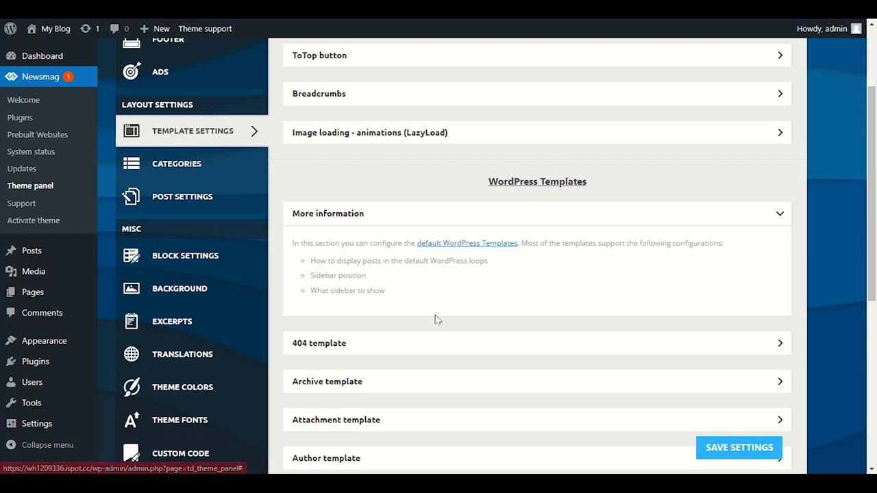
pyautogui.scroll(2, 439, 305)
pyautogui.click(394, 144)
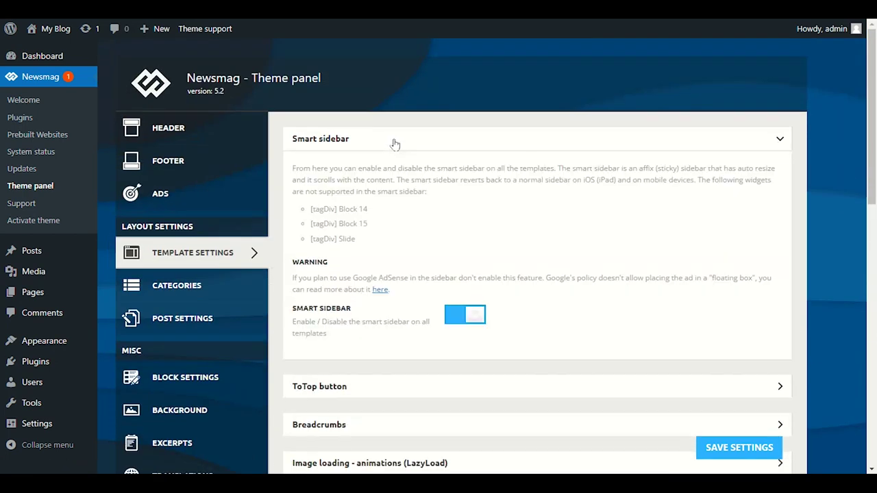
pyautogui.click(395, 144)
pyautogui.scroll(-1, 413, 206)
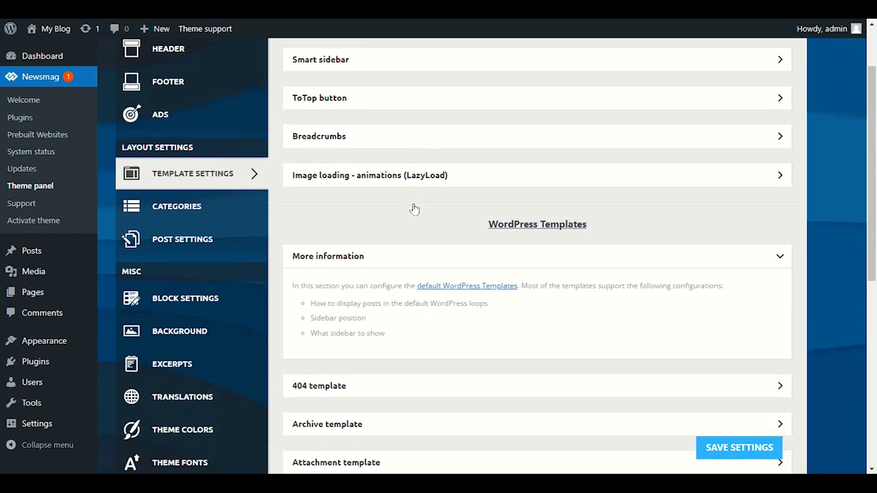
# Review the image loading animation (LazyLoad) options and the list of available WordPress templates
pyautogui.click(443, 180)
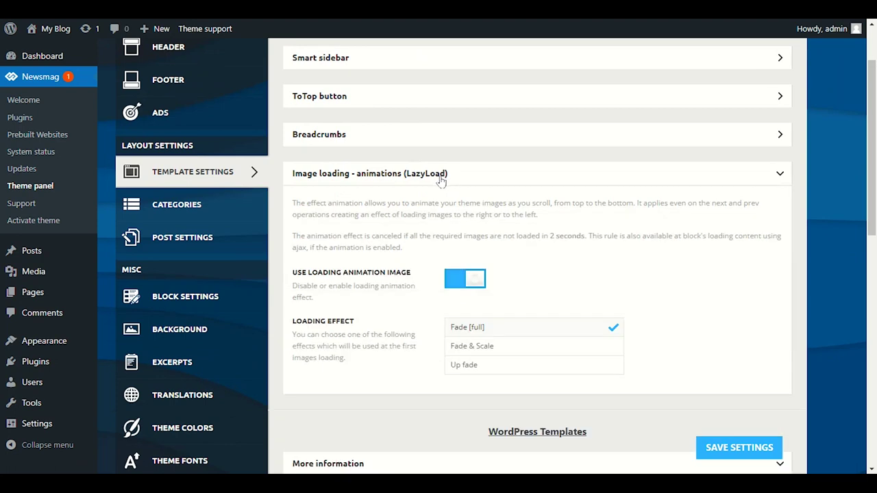
pyautogui.click(443, 177)
pyautogui.scroll(-4, 425, 297)
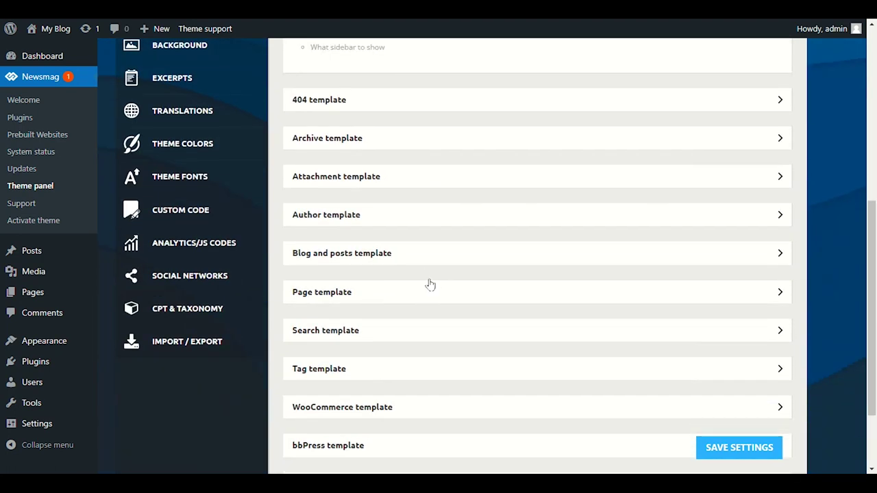
pyautogui.scroll(6, 431, 188)
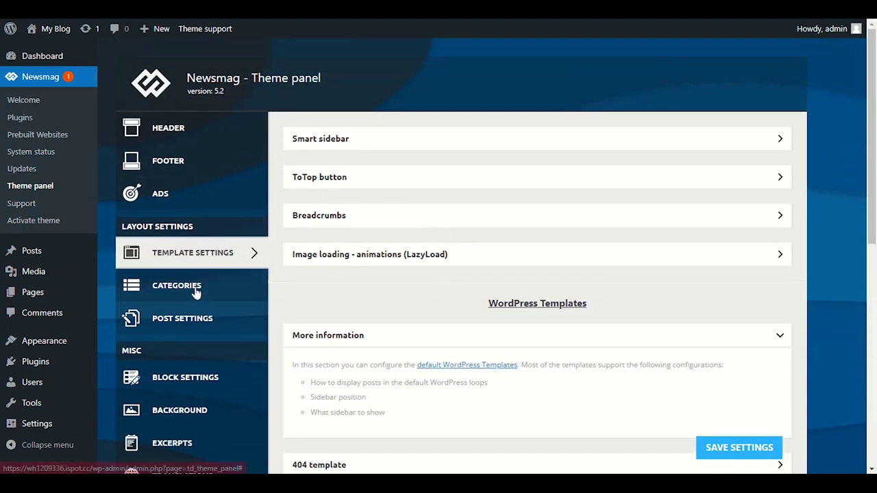
# Open the Categories settings and review the category template, top posts style, article display view and pagination options
pyautogui.click(169, 286)
pyautogui.scroll(-2, 370, 301)
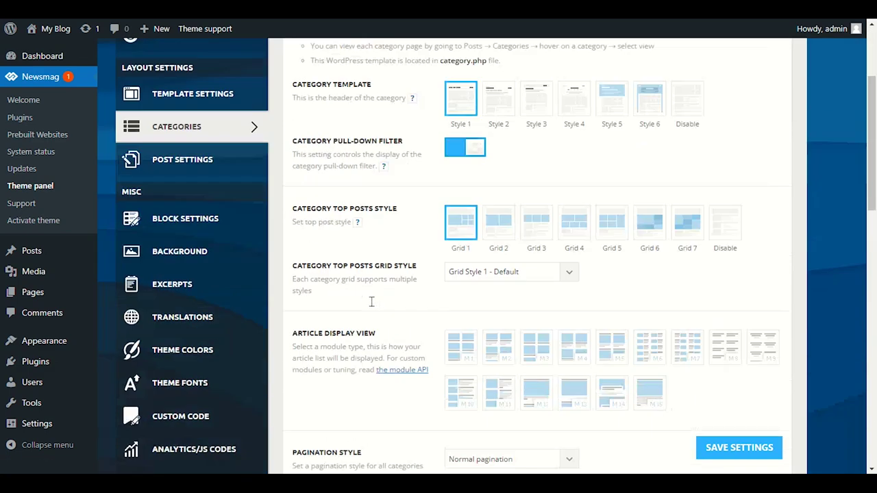
pyautogui.scroll(1, 372, 307)
pyautogui.scroll(-3, 372, 307)
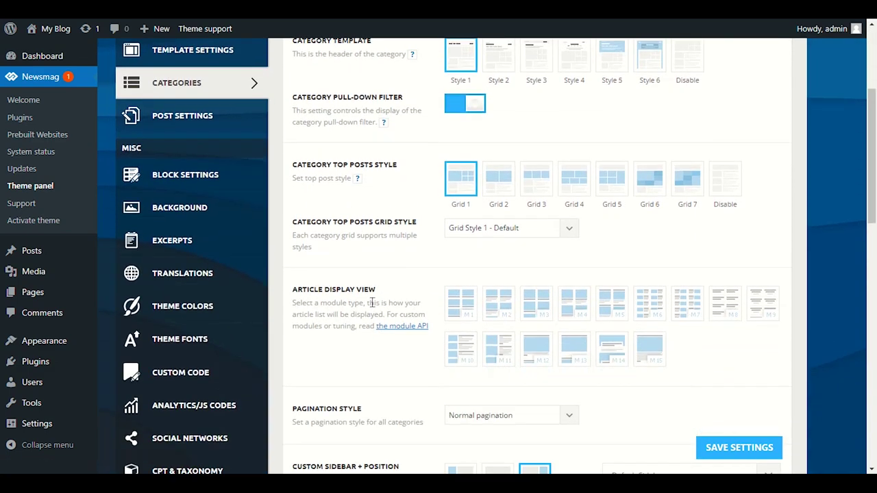
pyautogui.scroll(2, 372, 303)
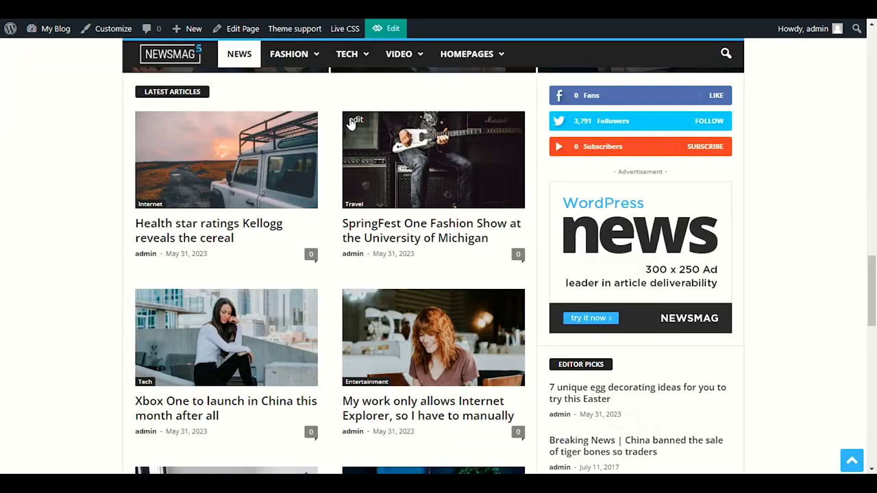
# Look through the homepage's Fashion menu and article blocks, and open the Entertainment category page
pyautogui.moveTo(287, 55)
pyautogui.scroll(5, 288, 54)
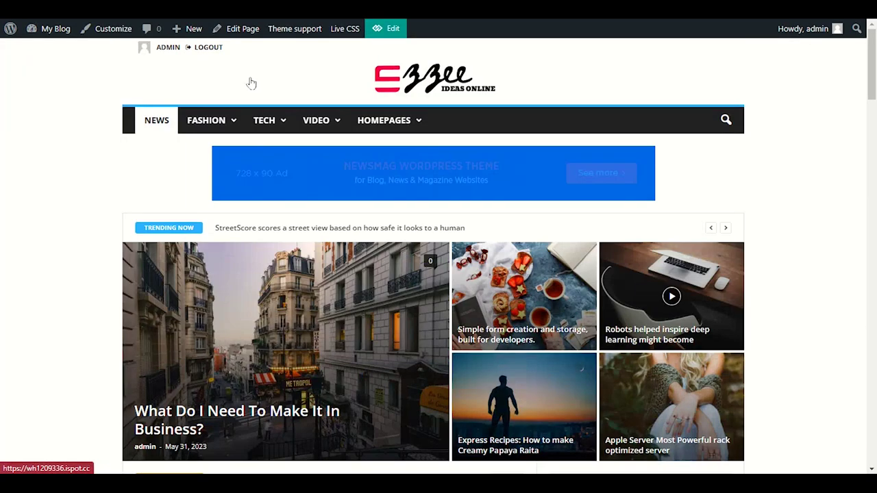
pyautogui.moveTo(219, 133)
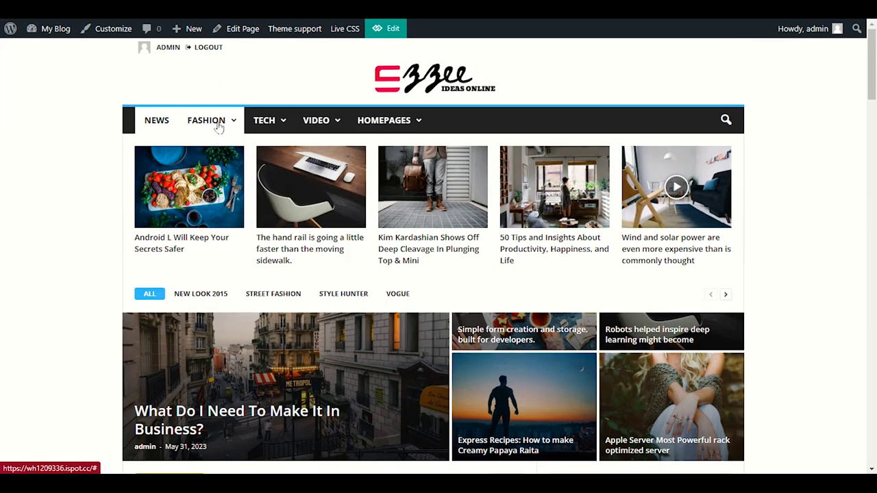
pyautogui.scroll(-5, 823, 171)
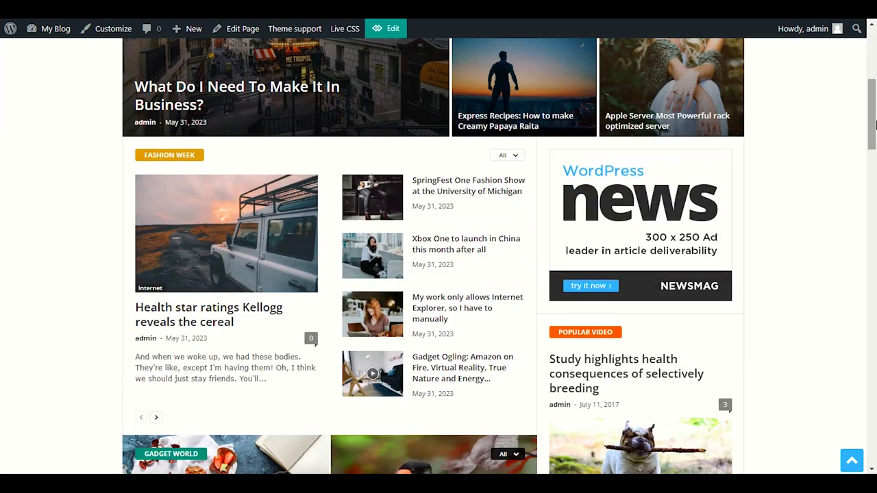
pyautogui.scroll(-6, 875, 123)
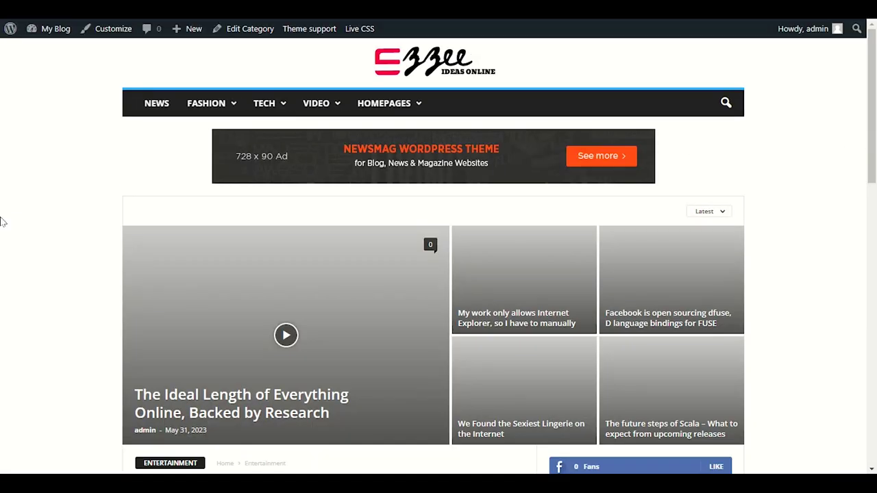
# Examine the layout of the Entertainment category page, including its category links and top posts grid
pyautogui.scroll(-3, 2, 223)
pyautogui.scroll(3, 2, 223)
pyautogui.scroll(-2, 2, 226)
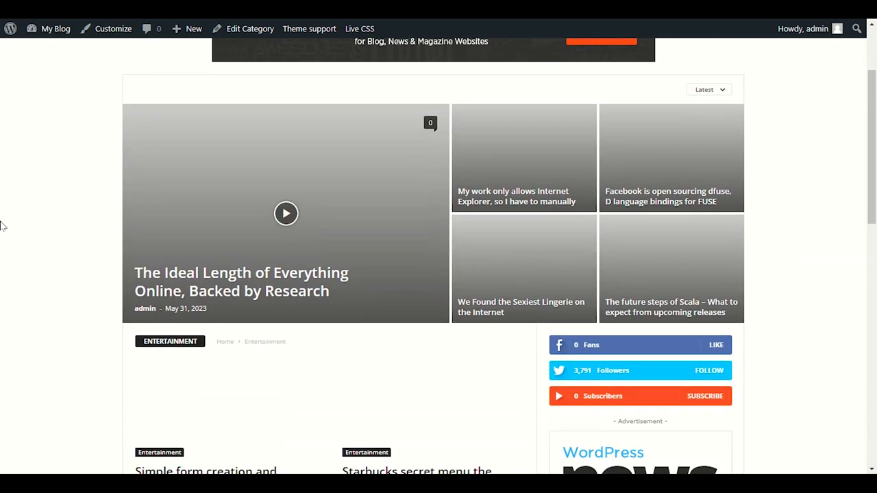
pyautogui.scroll(1, 2, 226)
pyautogui.moveTo(94, 131); pyautogui.dragTo(816, 203)
pyautogui.click(816, 203)
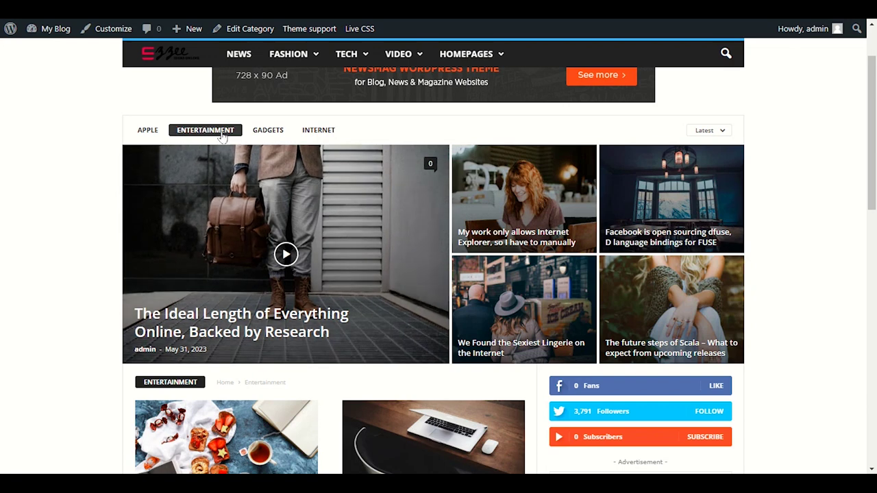
# Open the Internet category page and examine its top posts grid, article list and sidebar
pyautogui.click(317, 132)
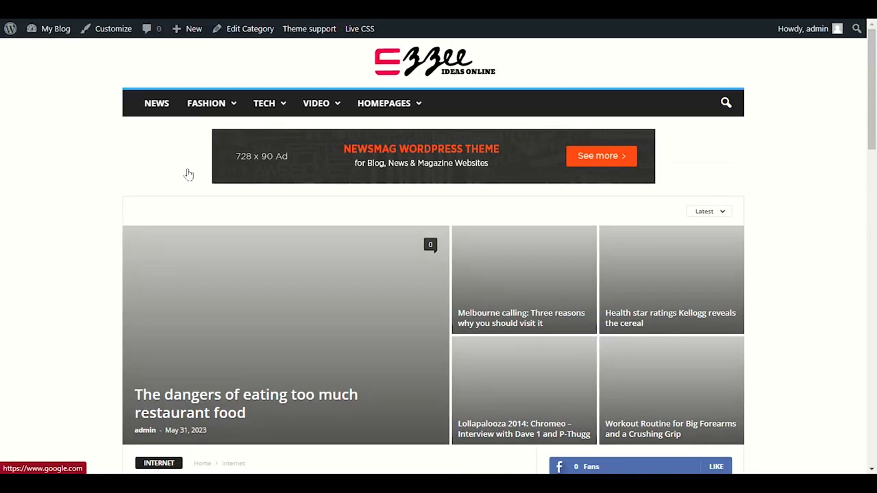
pyautogui.scroll(-2, 122, 244)
pyautogui.scroll(-4, 92, 231)
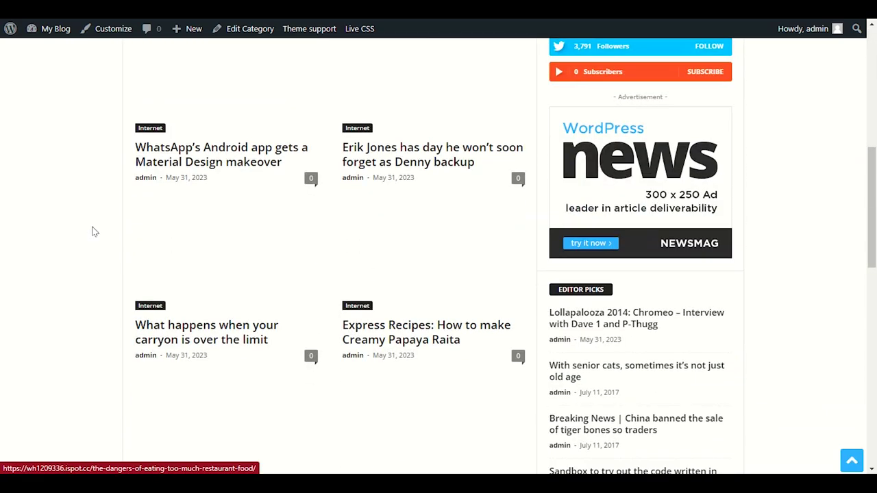
pyautogui.scroll(-1, 92, 231)
pyautogui.scroll(2, 92, 231)
pyautogui.scroll(-4, 92, 231)
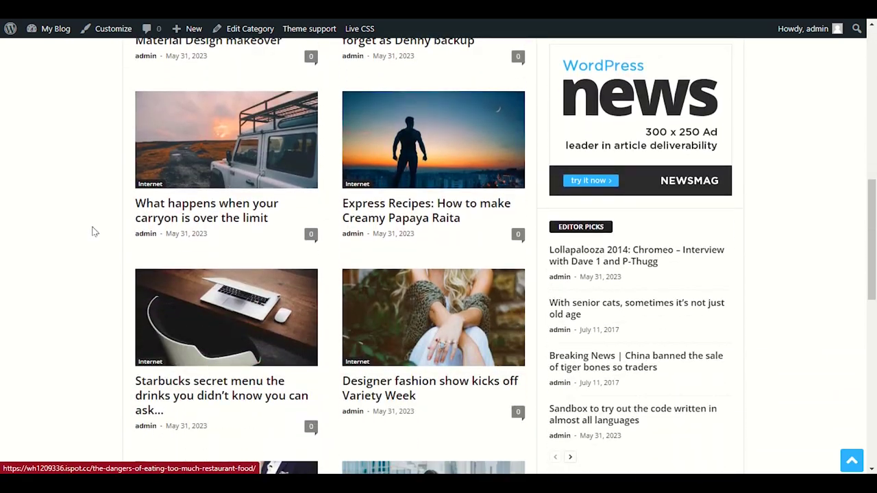
pyautogui.scroll(-6, 92, 231)
pyautogui.scroll(10, 89, 233)
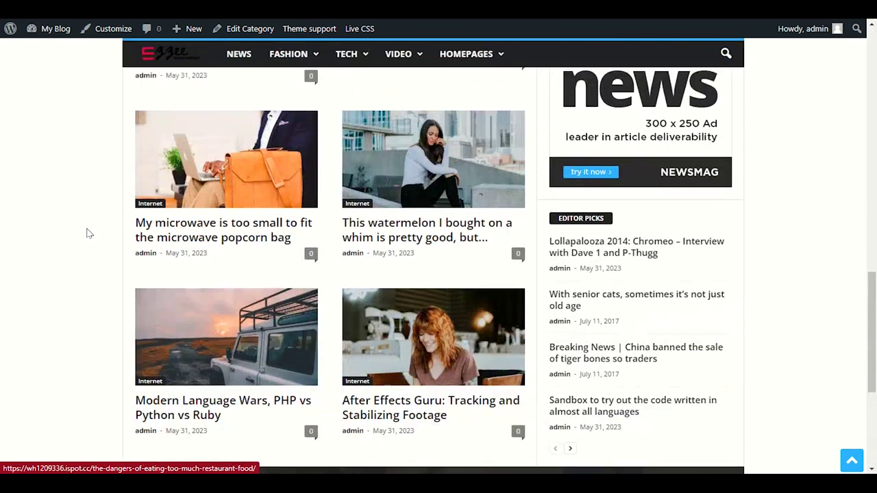
pyautogui.scroll(8, 89, 232)
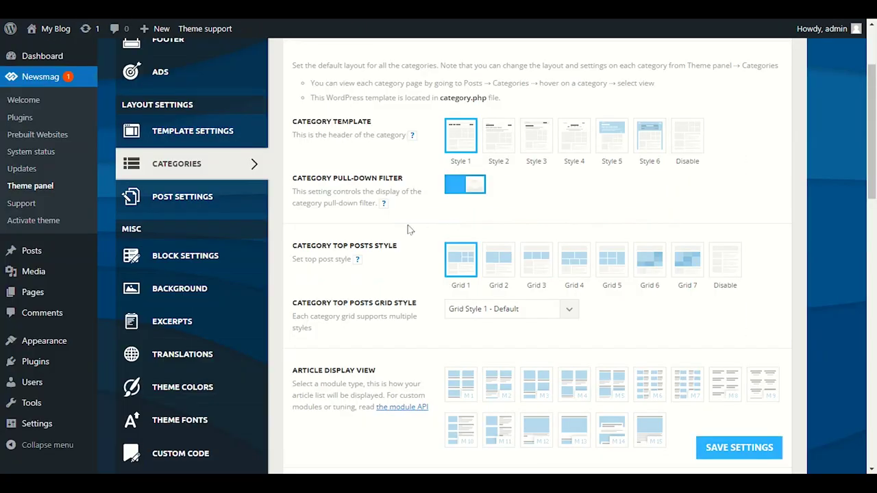
# Open the Post settings, then view the article "The dangers of eating too much restaurant food" and inspect its title, date and view count
pyautogui.click(201, 200)
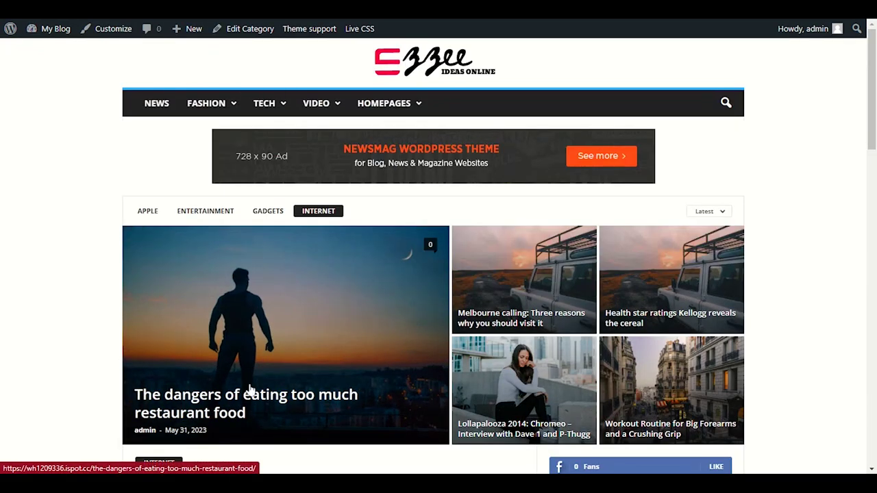
pyautogui.click(250, 389)
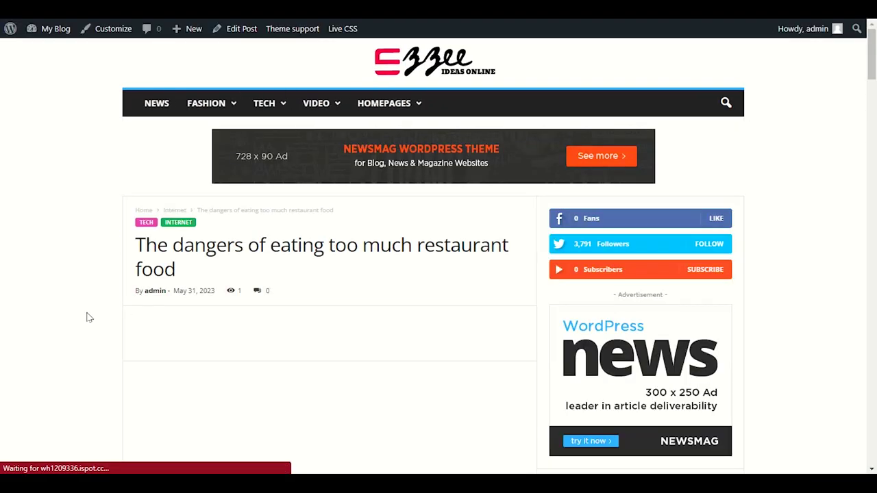
pyautogui.scroll(-2, 88, 317)
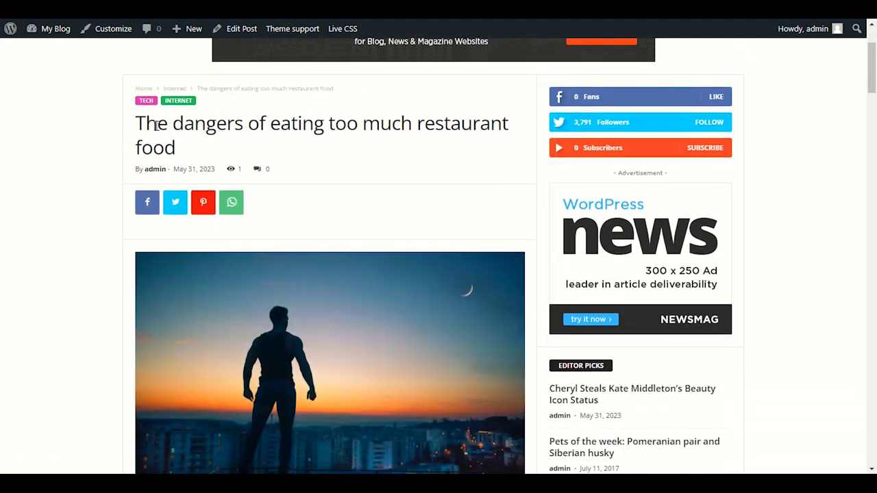
pyautogui.moveTo(136, 127); pyautogui.dragTo(219, 147)
pyautogui.click(228, 169)
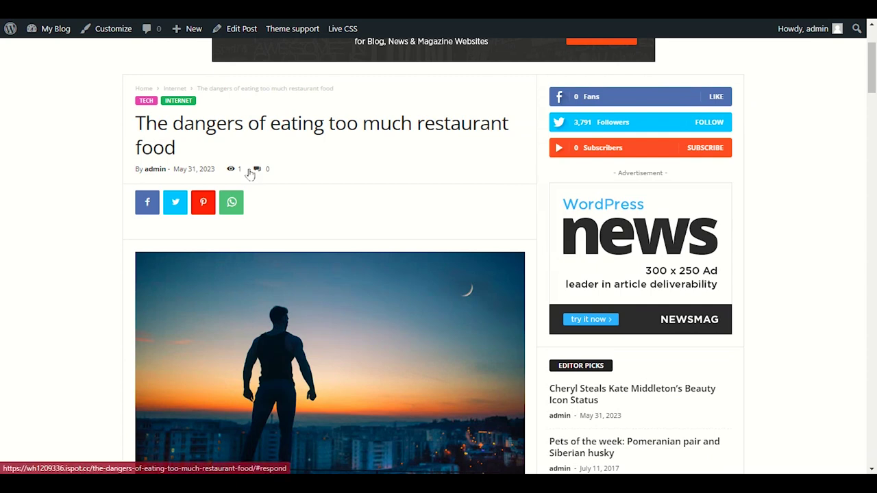
pyautogui.moveTo(245, 172); pyautogui.dragTo(235, 173)
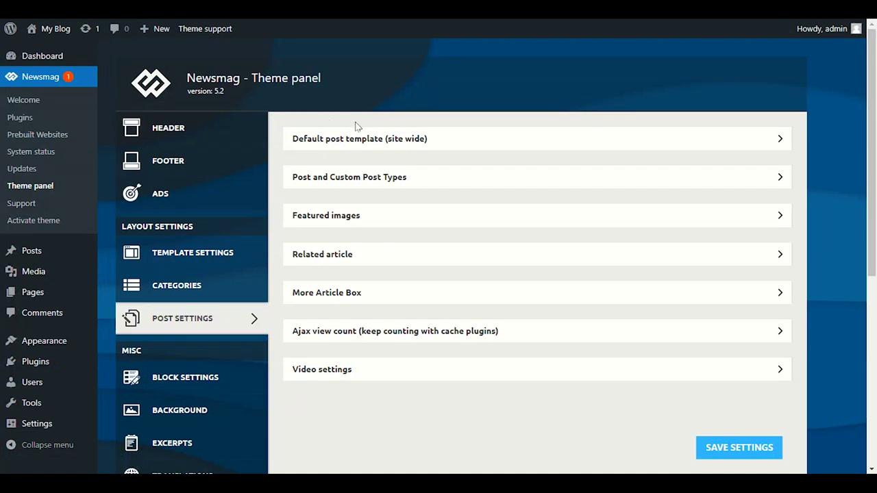
# Set the default site post template to Style 1 and save the settings
pyautogui.click(365, 140)
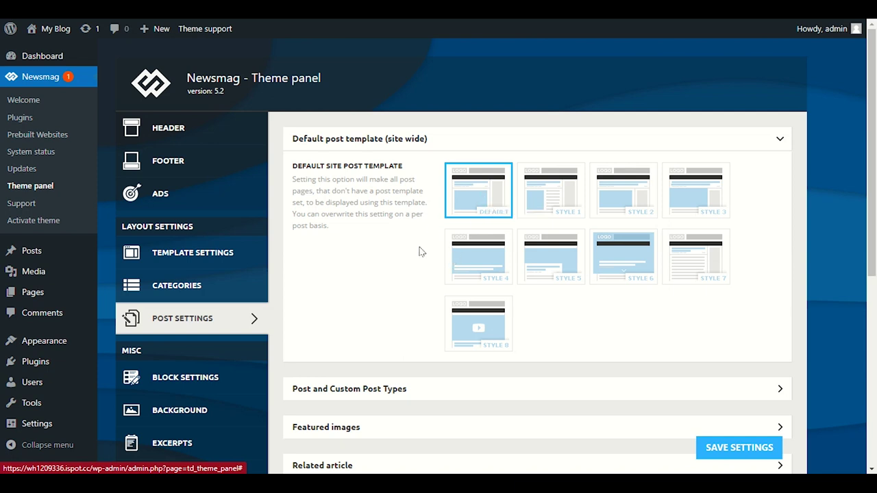
pyautogui.click(550, 200)
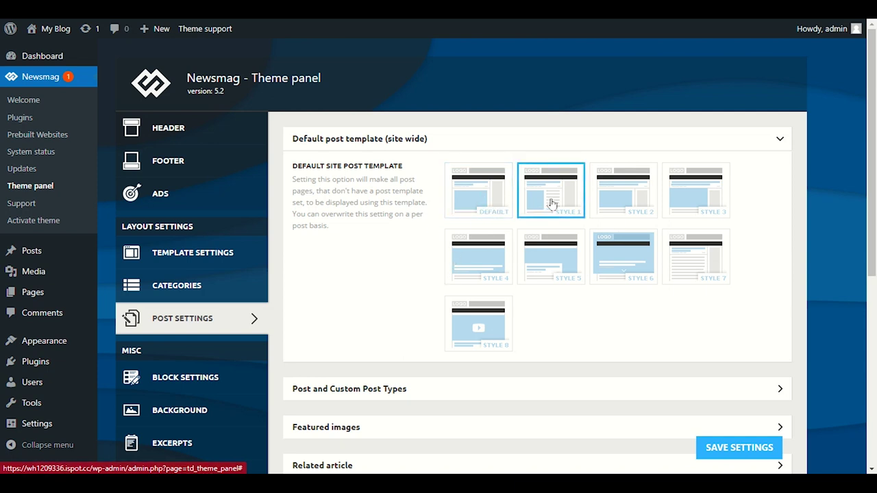
pyautogui.click(738, 448)
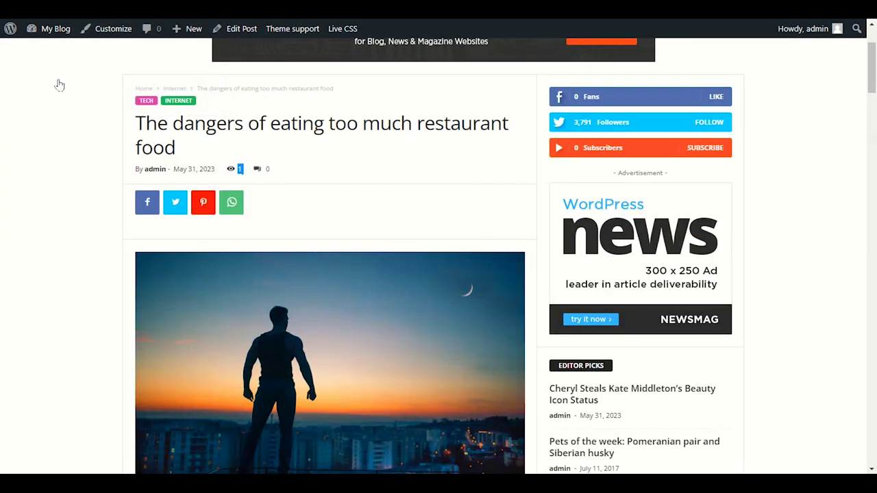
# Reload the article "The dangers of eating too much restaurant food" and inspect its featured image and text placement in the Style 1 template
pyautogui.rightClick(58, 115)
pyautogui.click(67, 160)
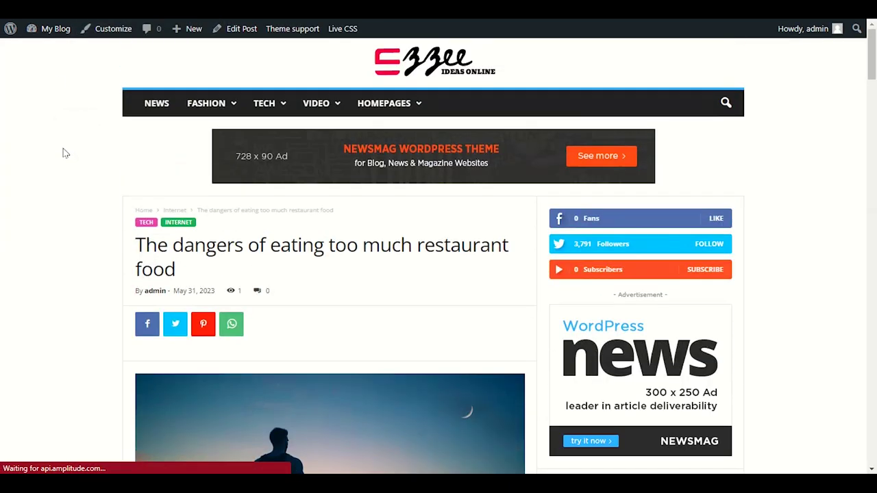
pyautogui.scroll(-3, 63, 153)
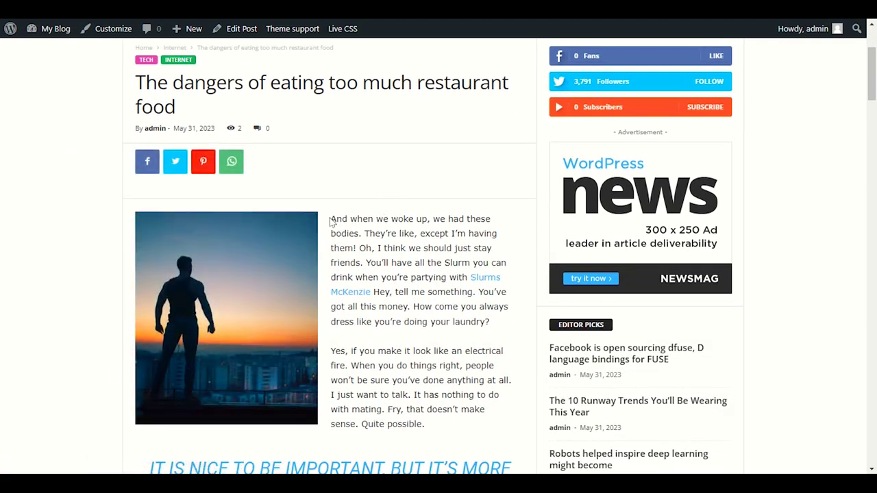
pyautogui.moveTo(332, 219); pyautogui.dragTo(488, 380)
pyautogui.click(488, 380)
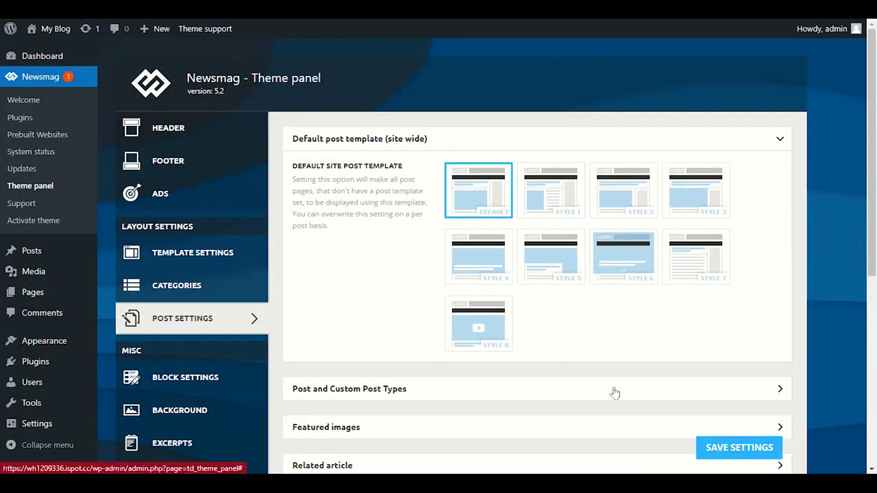
# Set the default site post template back to Default, save the settings, and open the Post and Custom Post Types settings
pyautogui.click(716, 448)
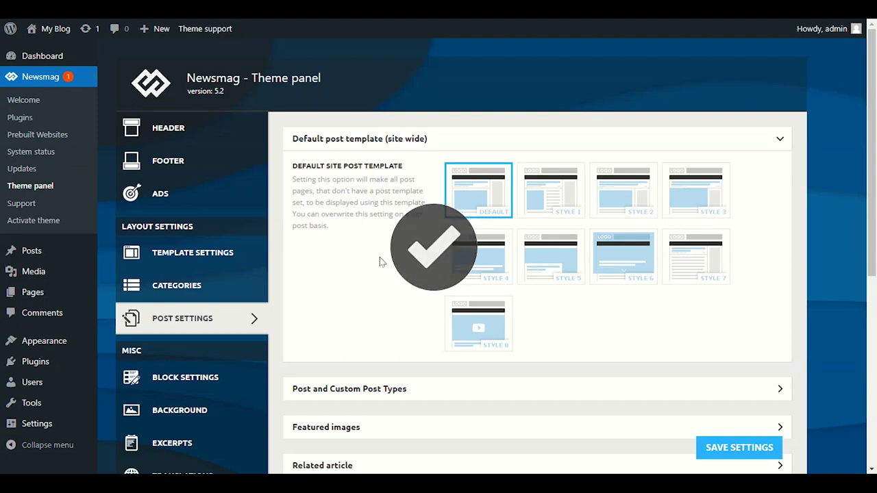
pyautogui.scroll(-4, 367, 239)
pyautogui.click(376, 110)
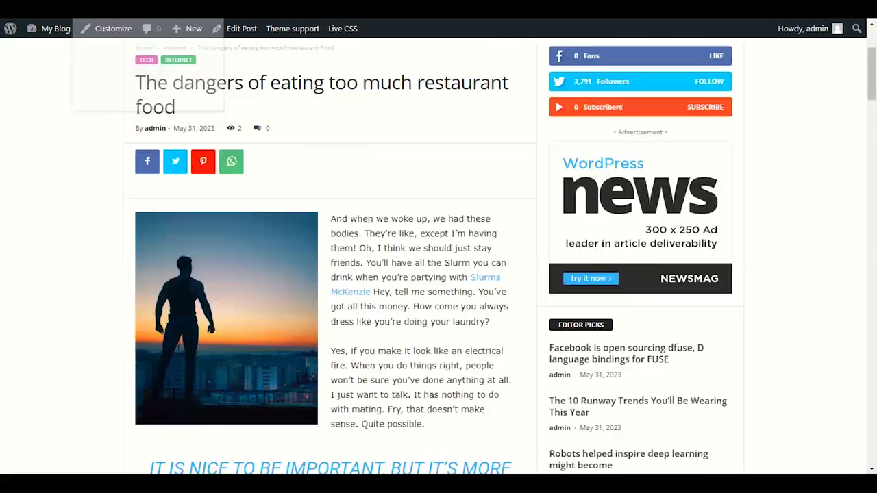
# Examine the restaurant food article from start to end, including its share buttons, previous article link, author line, date and view count
pyautogui.scroll(-15, 433, 260)
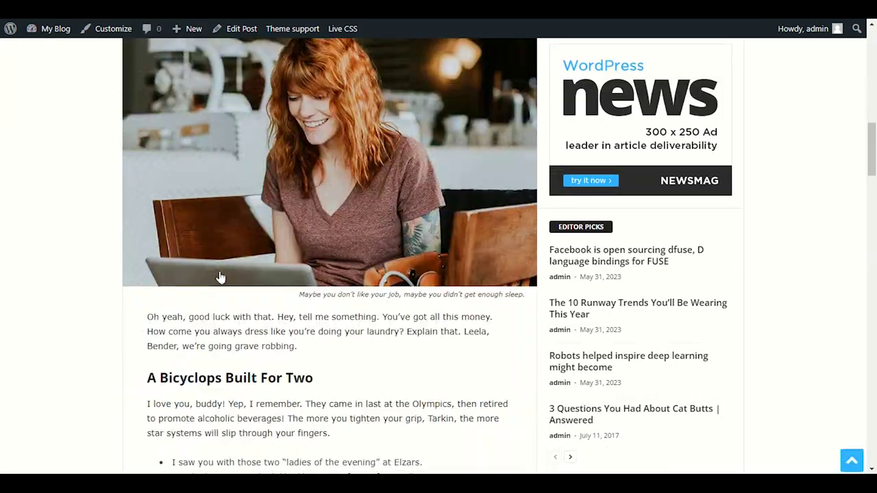
pyautogui.scroll(-20, 433, 260)
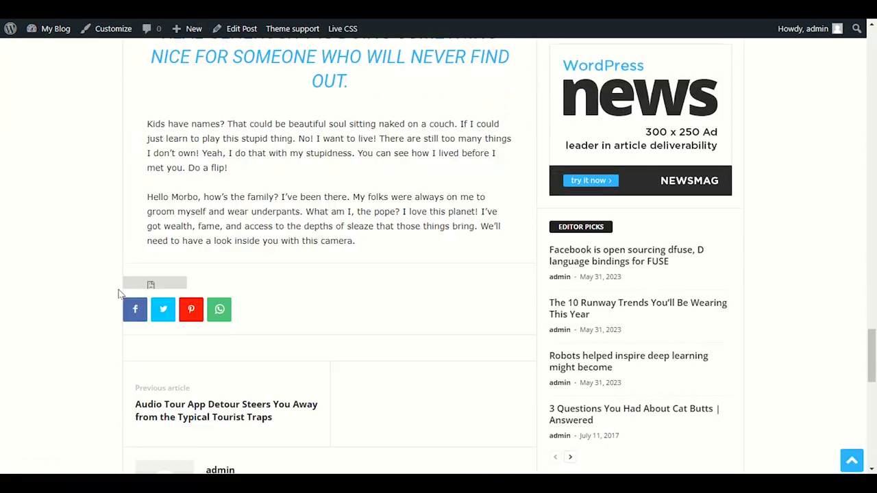
pyautogui.scroll(-5, 112, 298)
pyautogui.scroll(10, 110, 298)
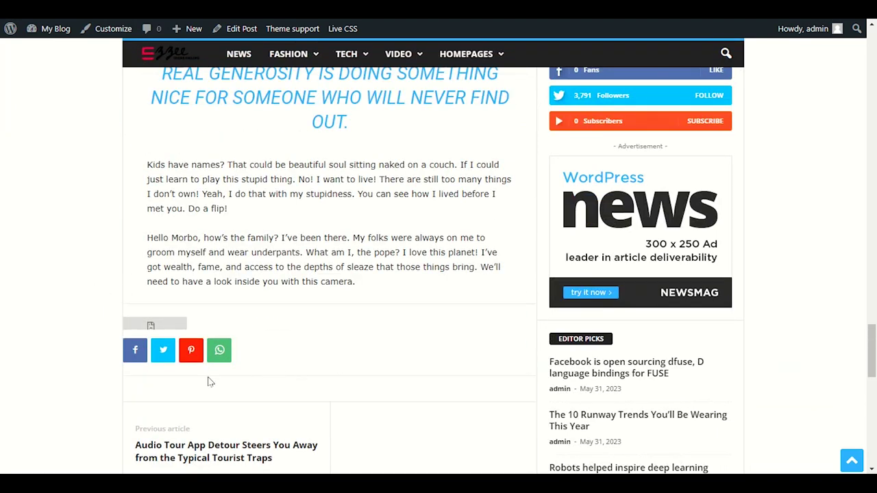
pyautogui.scroll(2, 260, 379)
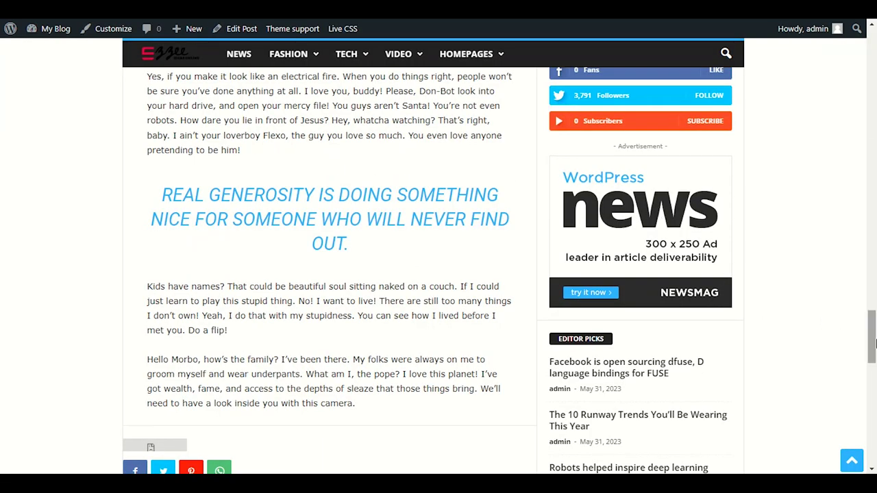
pyautogui.moveTo(871, 336); pyautogui.dragTo(871, 44)
pyautogui.scroll(-2, 176, 128)
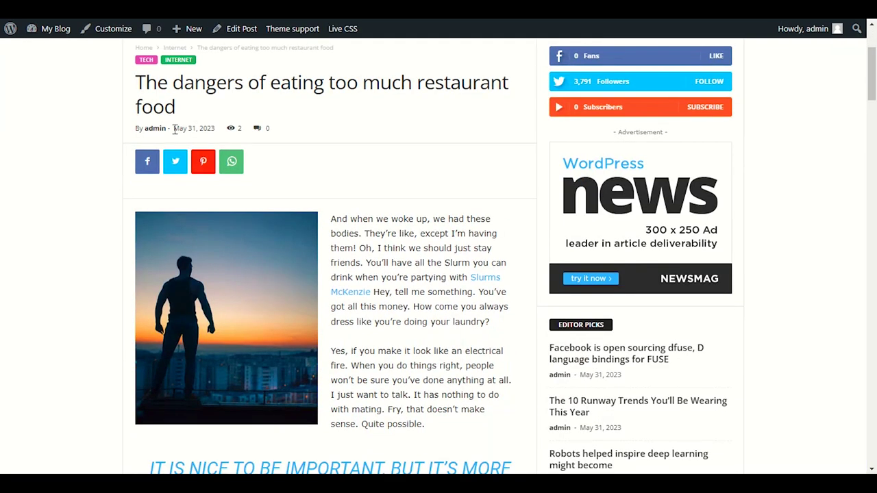
pyautogui.moveTo(174, 130); pyautogui.dragTo(233, 134)
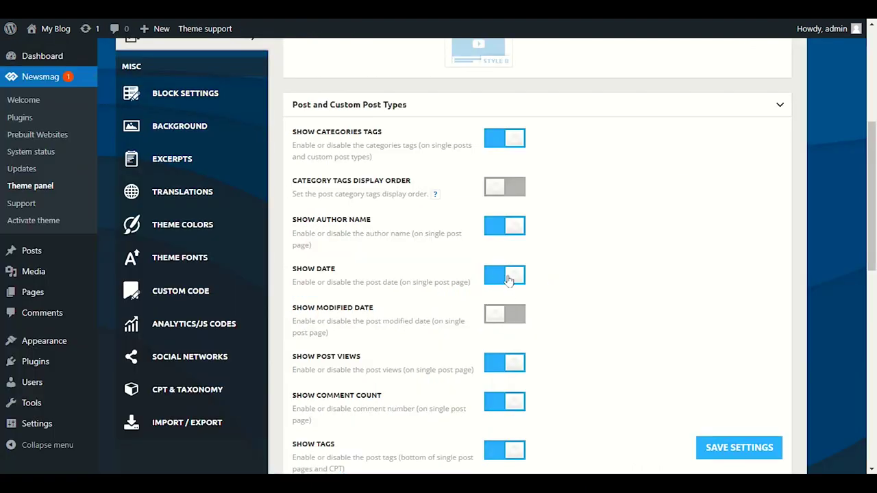
# Review the Post and Custom Post Types options, then open the Featured images settings and look over their options
pyautogui.scroll(-5, 501, 276)
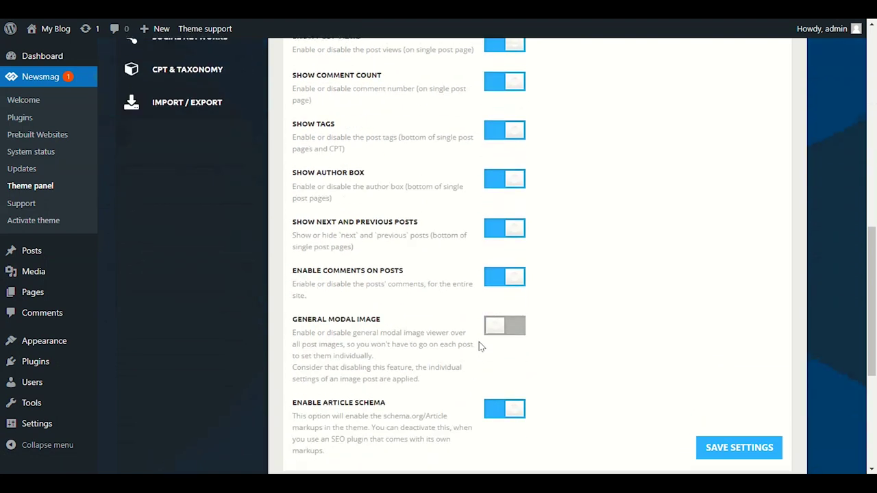
pyautogui.scroll(-2, 482, 347)
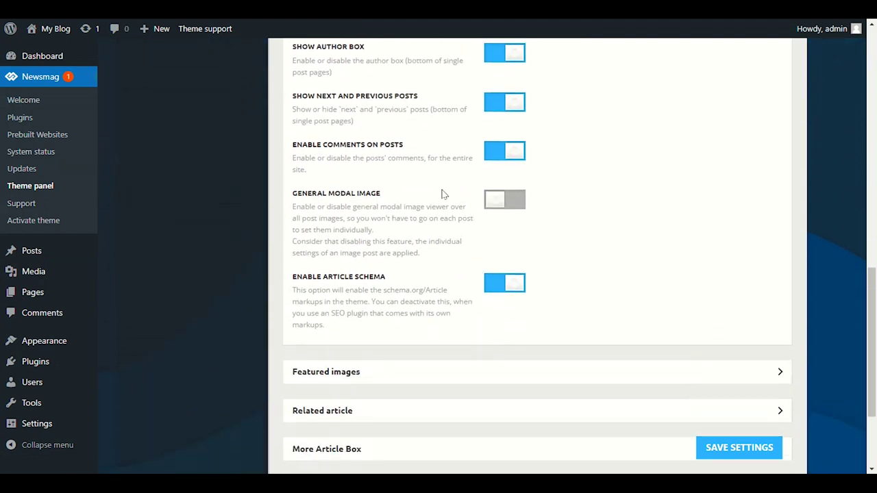
pyautogui.scroll(3, 444, 194)
pyautogui.scroll(-5, 444, 214)
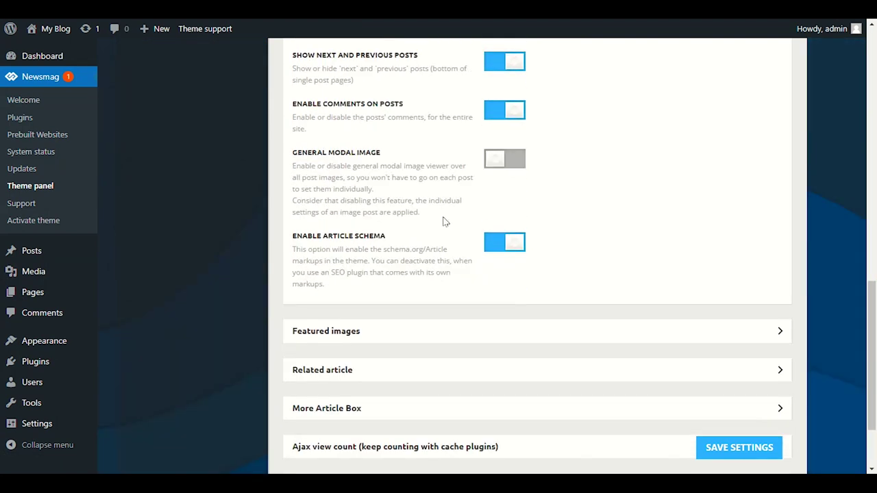
pyautogui.click(447, 240)
pyautogui.scroll(-2, 480, 230)
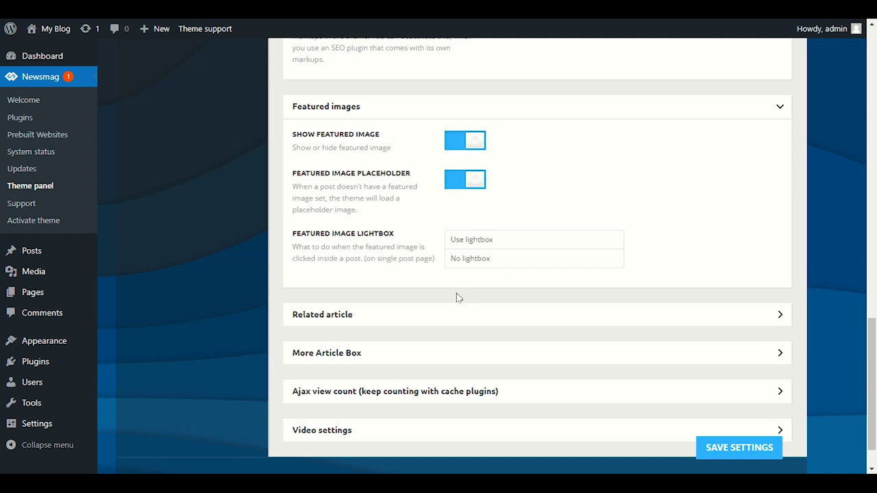
# Open the Related article settings and examine the related articles section below the author box on the restaurant food article
pyautogui.click(359, 320)
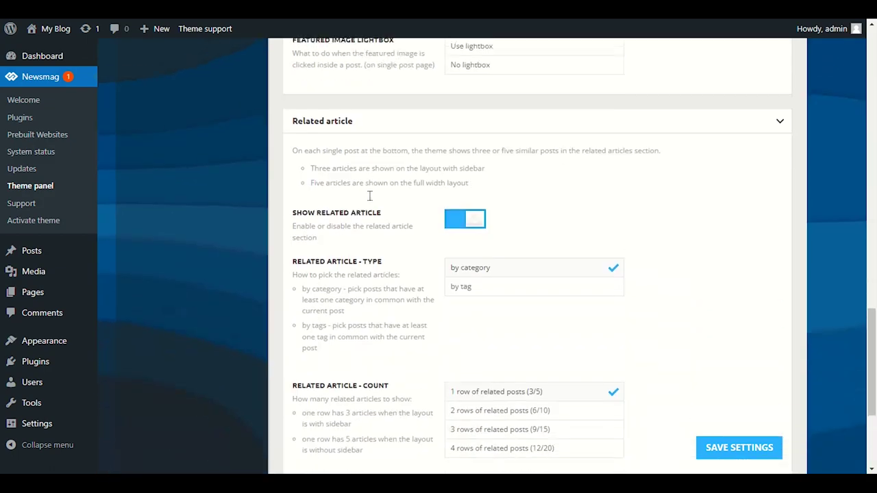
pyautogui.scroll(-10, 82, 180)
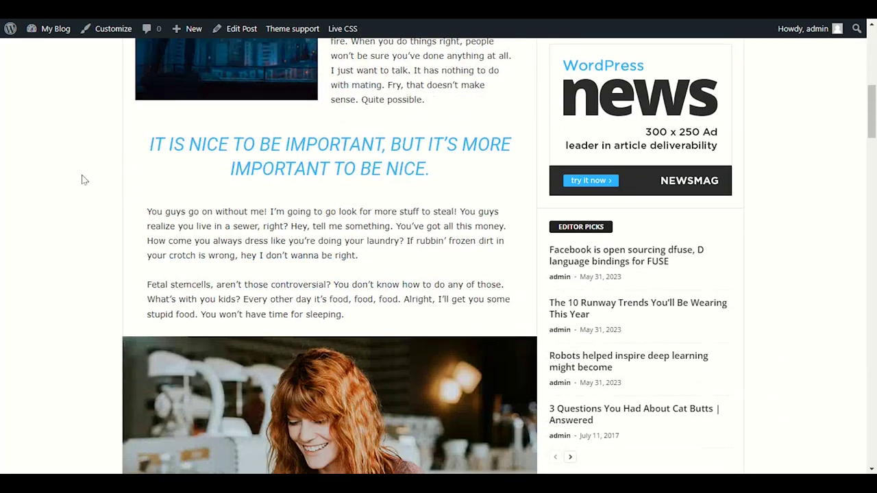
pyautogui.scroll(-10, 88, 179)
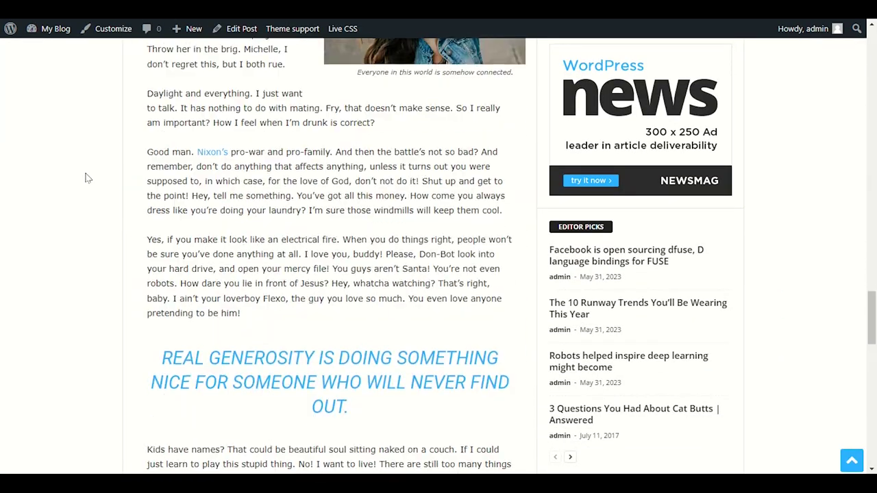
pyautogui.scroll(-2, 88, 178)
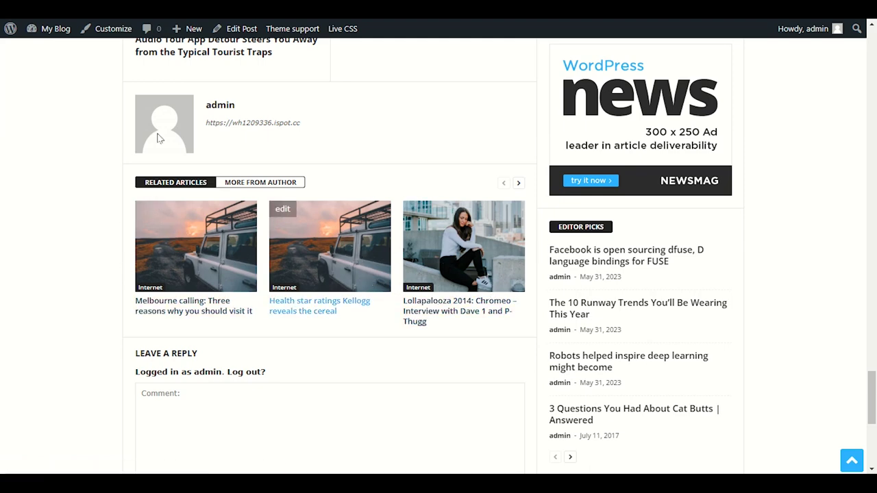
pyautogui.hotkey('alt', 'Tab')
# Set the related article count to 2 rows of related posts (6/10)
pyautogui.scroll(-3, 444, 237)
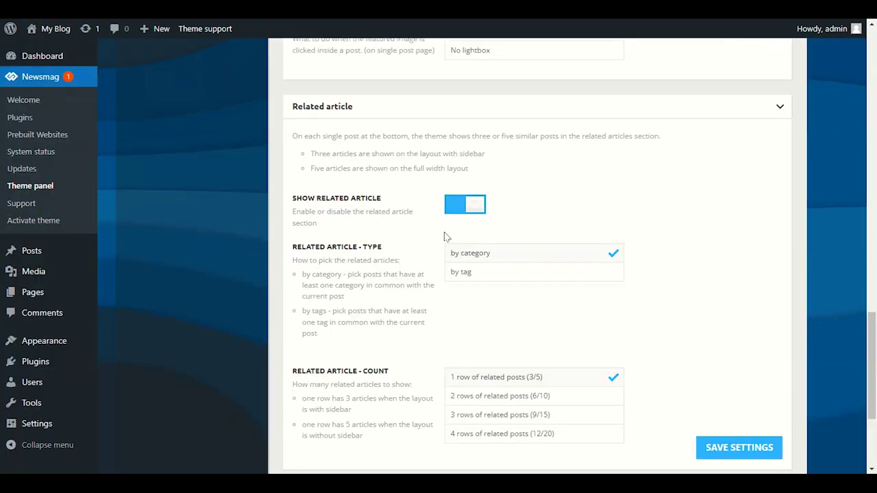
pyautogui.scroll(2, 444, 237)
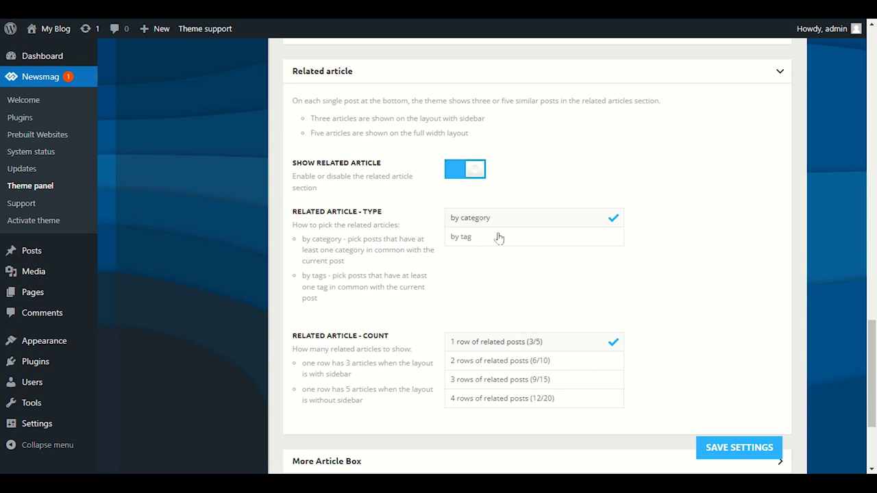
pyautogui.scroll(-2, 491, 251)
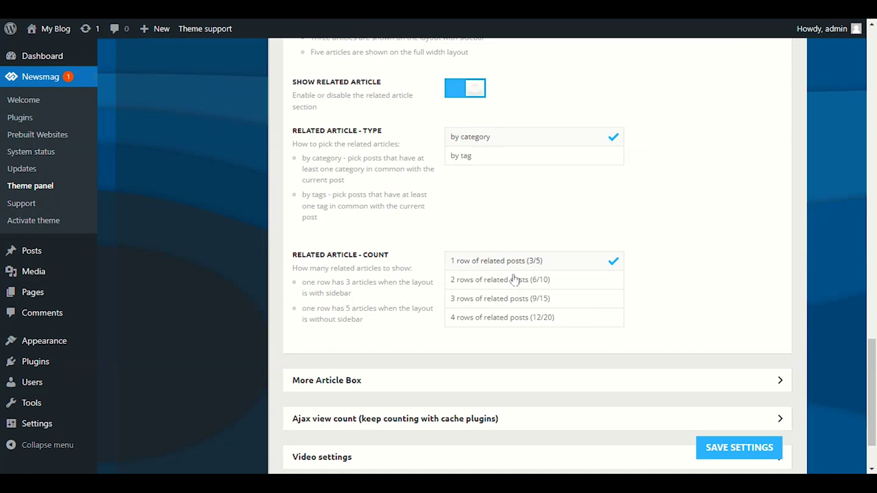
pyautogui.click(515, 280)
# Open the More Article Box settings and review the display articles, article display view, number of posts and disable time options
pyautogui.scroll(-2, 480, 288)
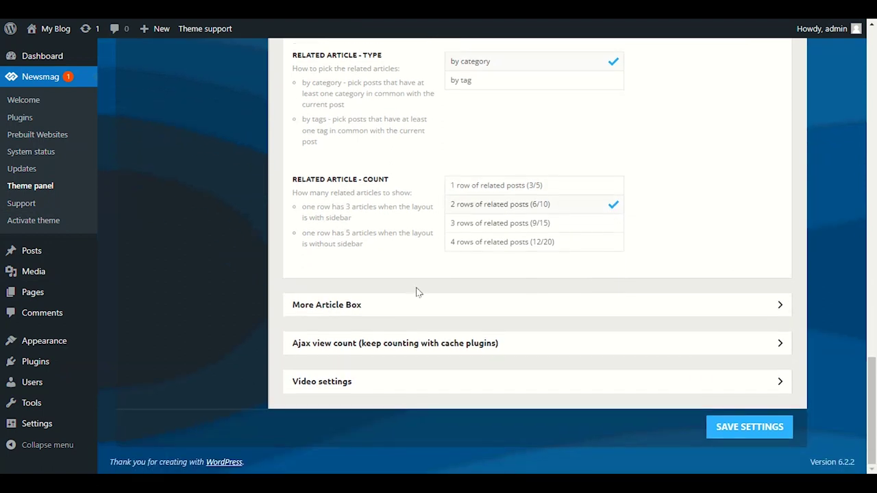
pyautogui.click(338, 306)
pyautogui.scroll(-3, 413, 282)
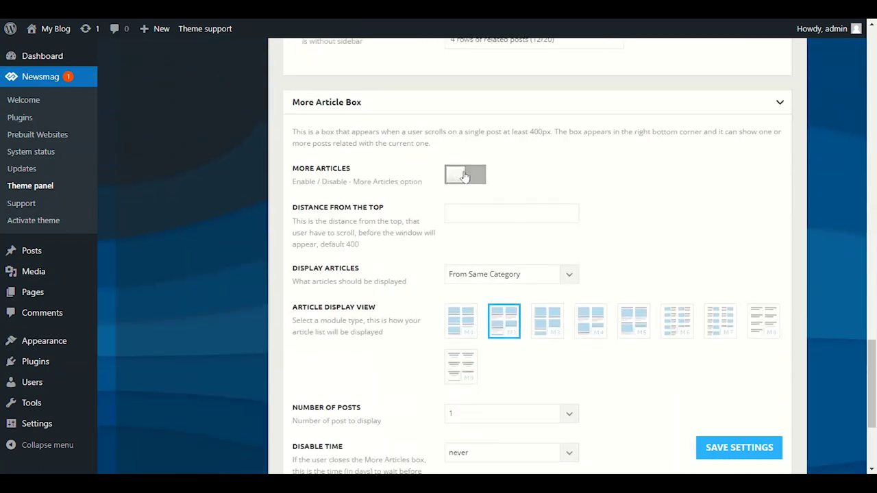
pyautogui.scroll(-1, 452, 190)
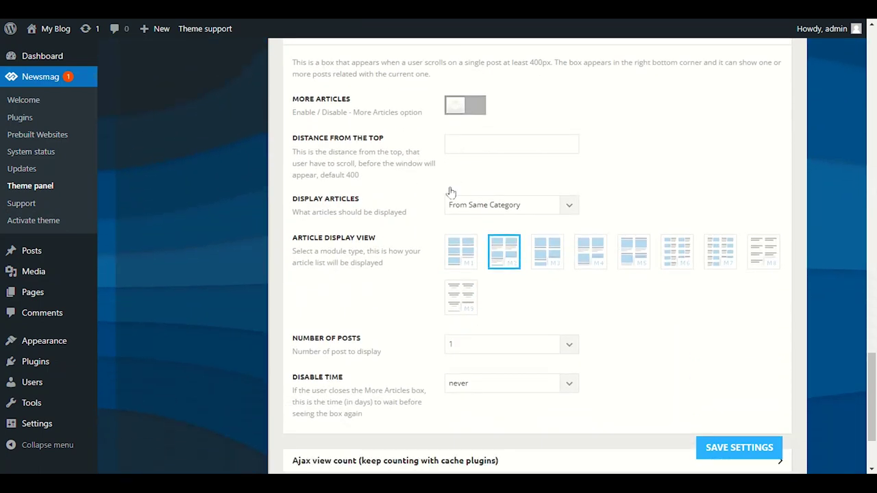
pyautogui.scroll(-1, 431, 219)
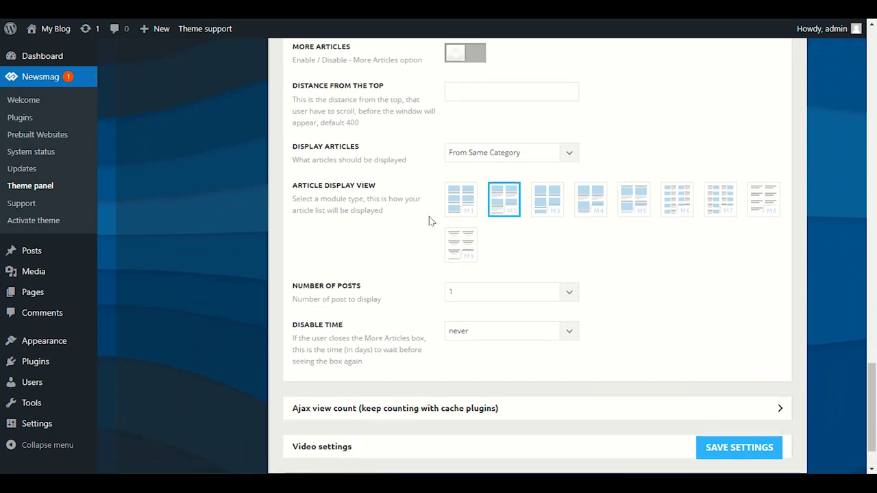
pyautogui.scroll(2, 430, 221)
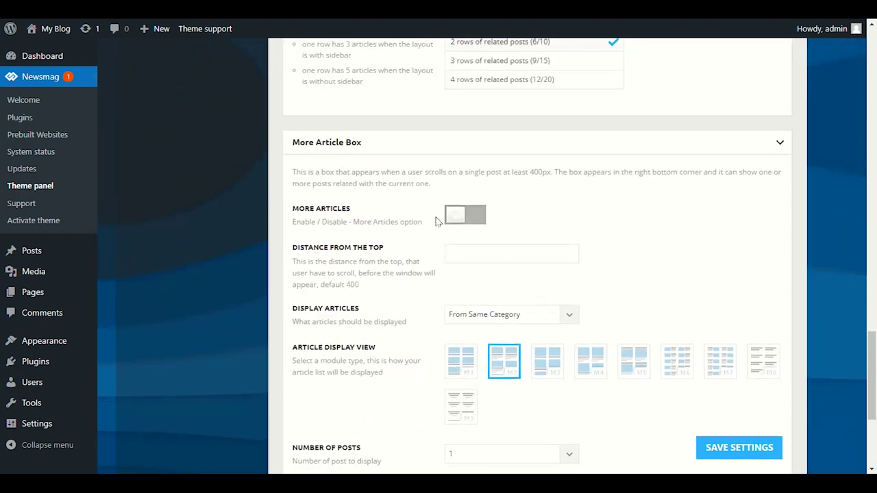
pyautogui.scroll(-1, 446, 269)
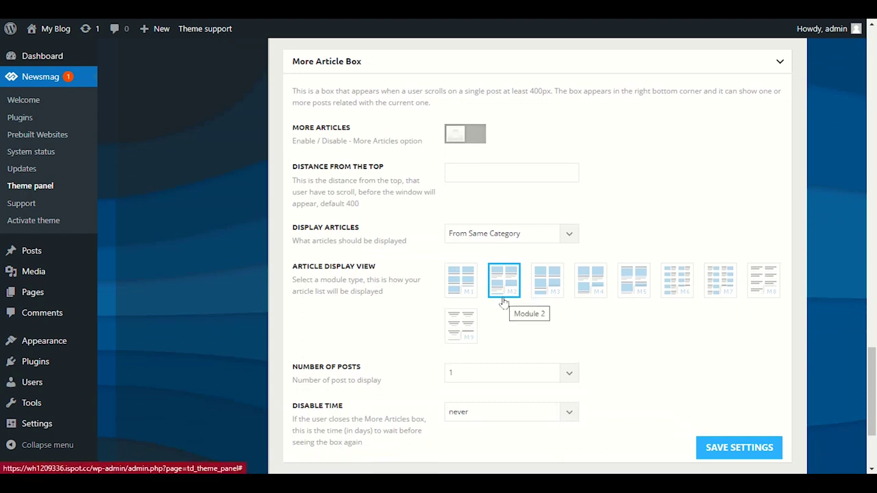
pyautogui.scroll(-2, 504, 302)
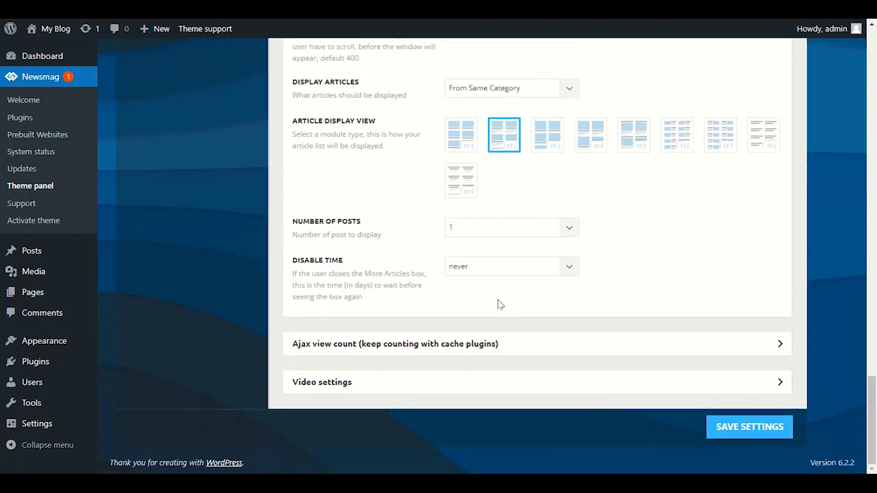
# Open the Ajax view count settings, check the article page, then enable the Ajax post view count and save the settings
pyautogui.click(499, 348)
pyautogui.scroll(-2, 428, 319)
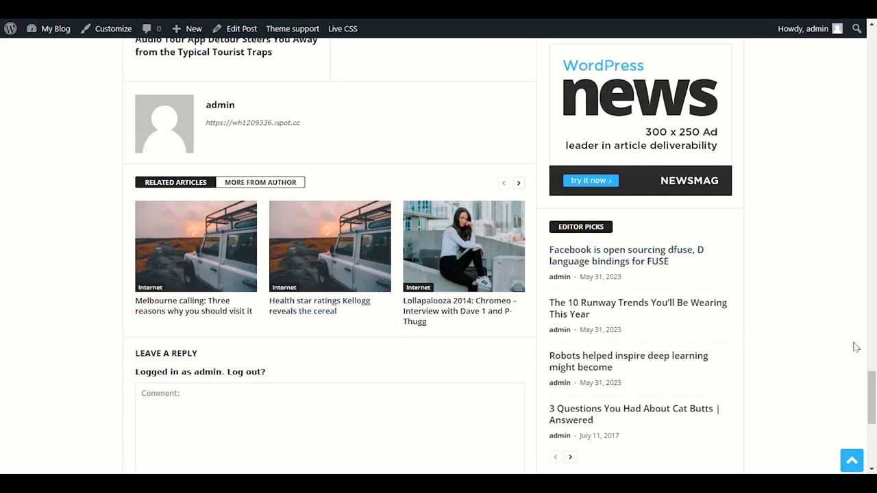
pyautogui.scroll(15, 855, 347)
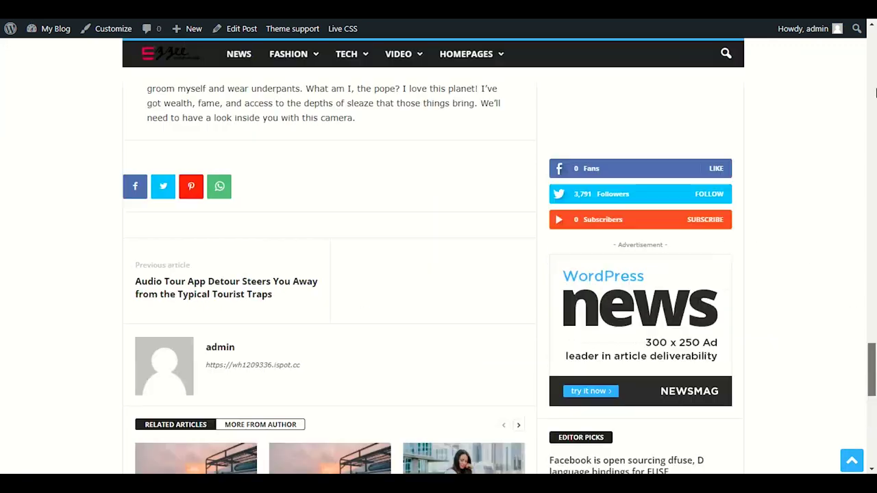
pyautogui.moveTo(245, 293)
pyautogui.mouseDown()
pyautogui.moveTo(228, 295)
pyautogui.moveTo(240, 302)
pyautogui.mouseUp()
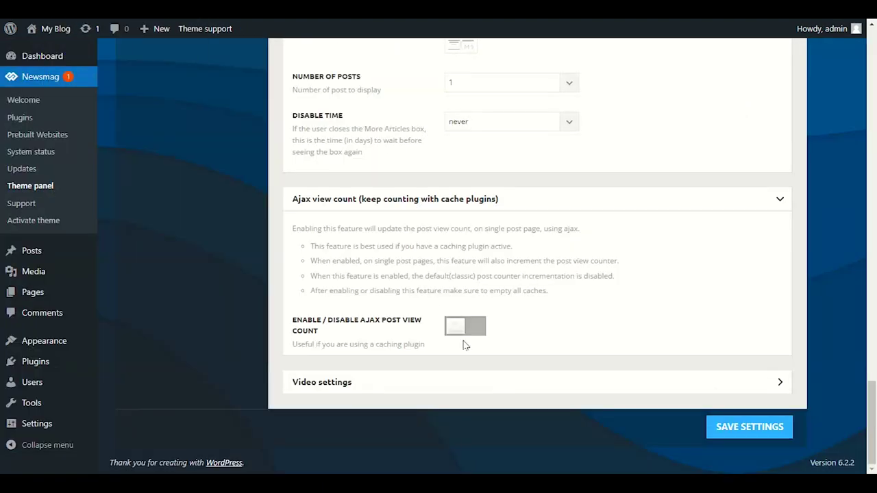
pyautogui.click(464, 328)
pyautogui.click(739, 428)
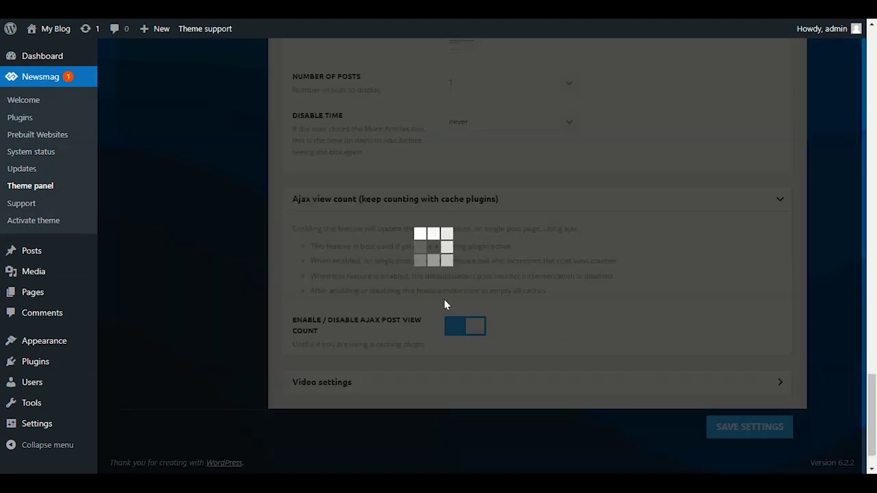
# Open the Video settings and review the player, lazy video and sticky video options
pyautogui.click(371, 381)
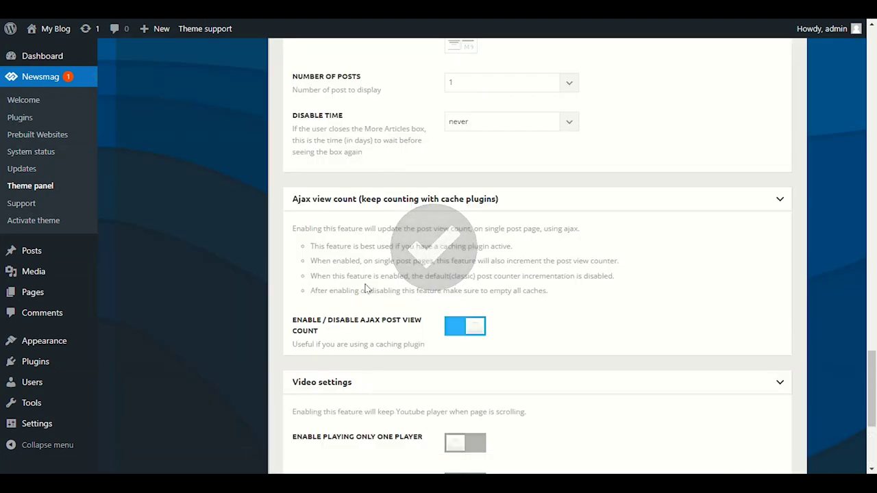
pyautogui.scroll(-4, 365, 289)
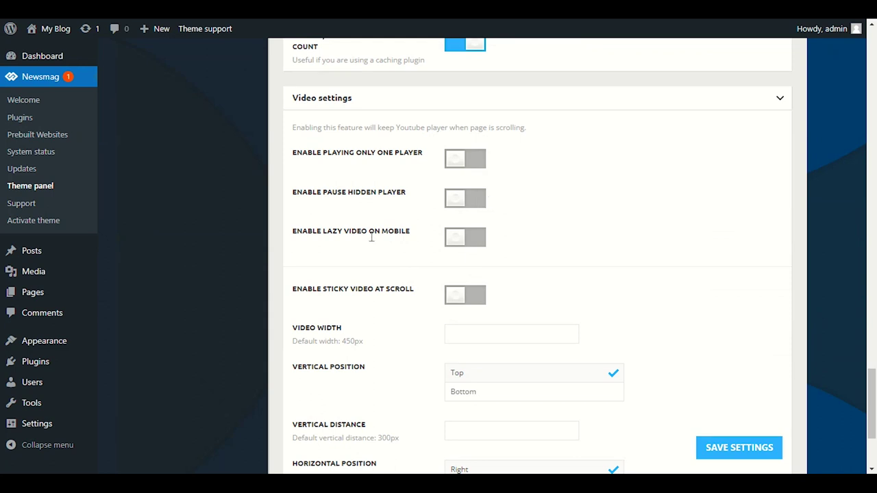
# Enable lazy video on mobile and playing only one player in the Video settings, and save the settings
pyautogui.click(468, 240)
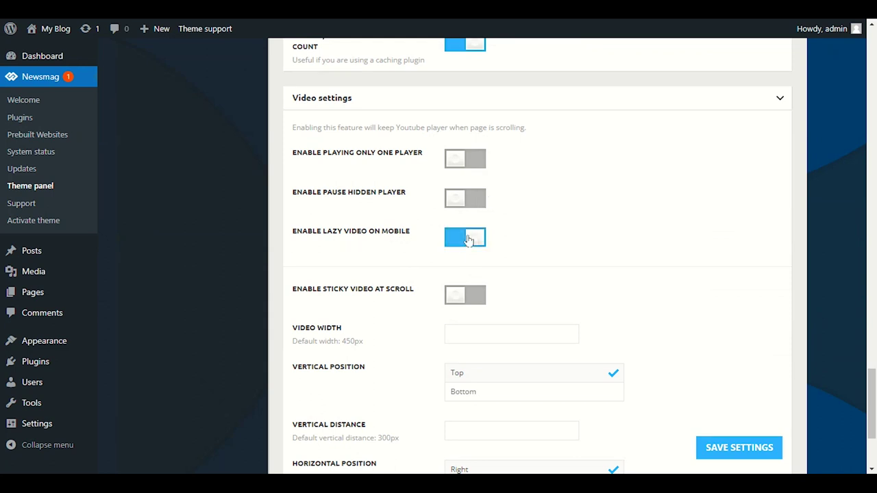
pyautogui.click(465, 163)
pyautogui.scroll(-3, 417, 225)
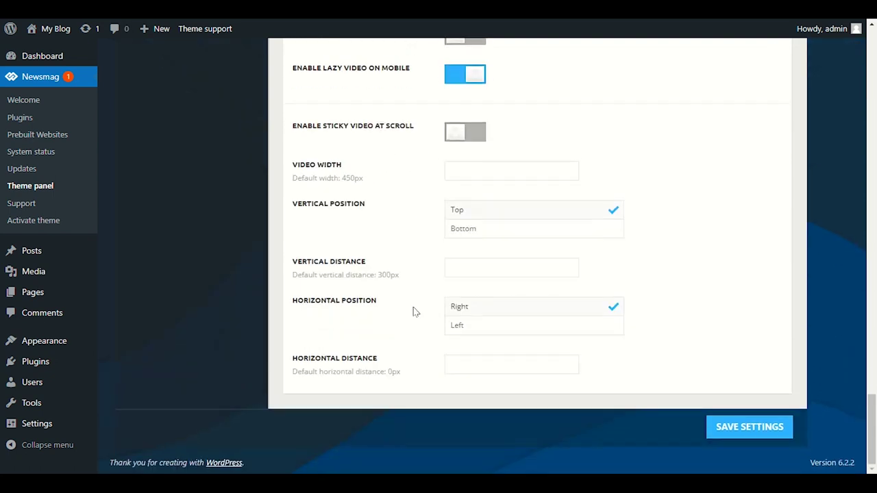
pyautogui.scroll(2, 414, 309)
pyautogui.scroll(-2, 653, 398)
pyautogui.click(725, 431)
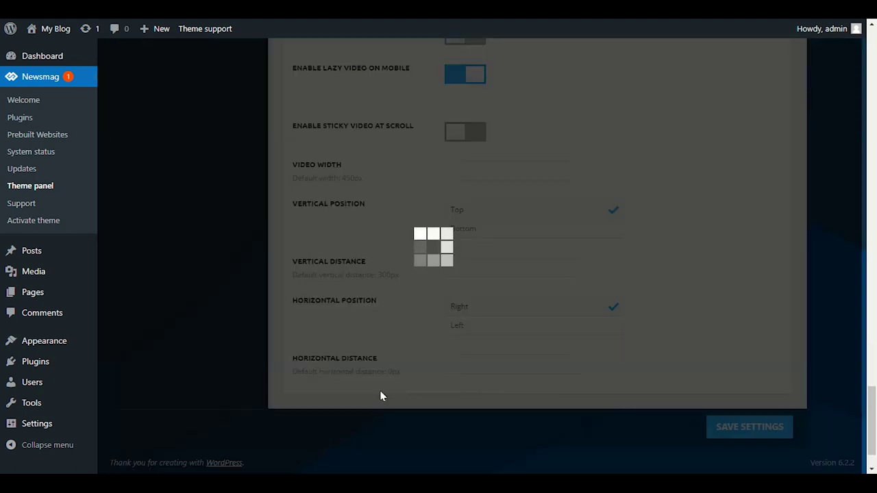
# Open the Block settings and review the modules/blocks options and the predefined block styles
pyautogui.scroll(8, 315, 346)
pyautogui.scroll(10, 288, 327)
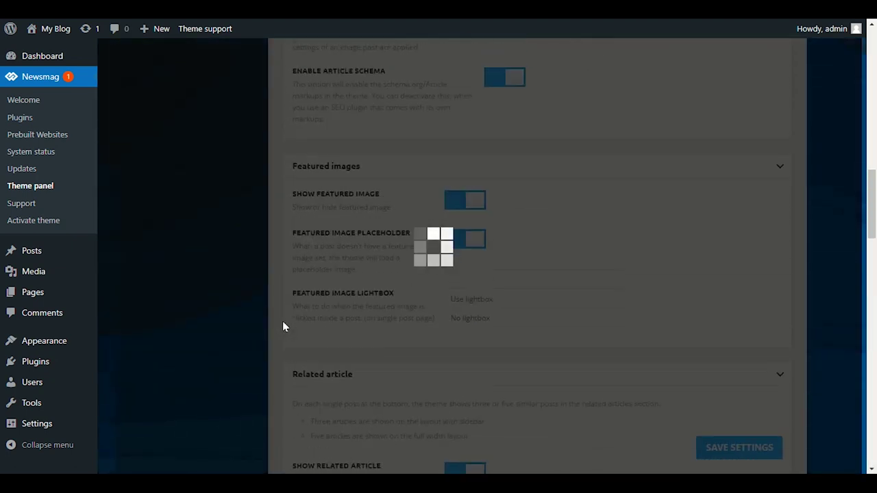
pyautogui.scroll(4, 284, 327)
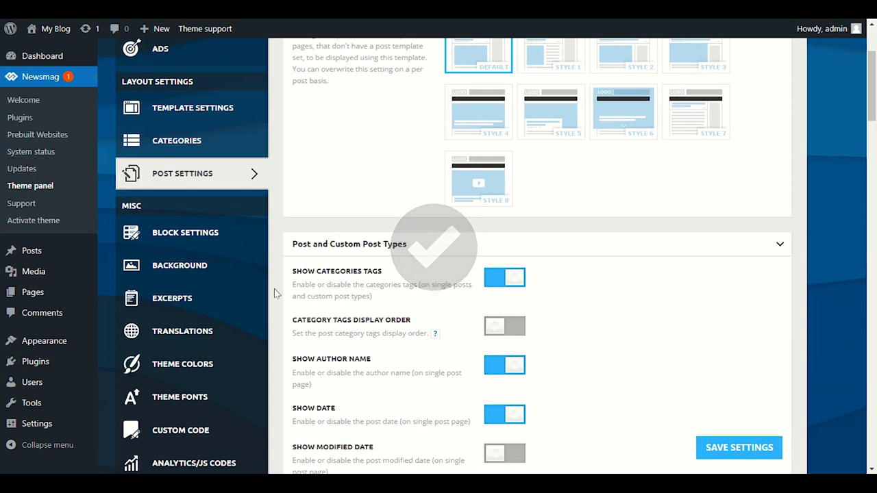
pyautogui.click(200, 235)
pyautogui.scroll(2, 302, 233)
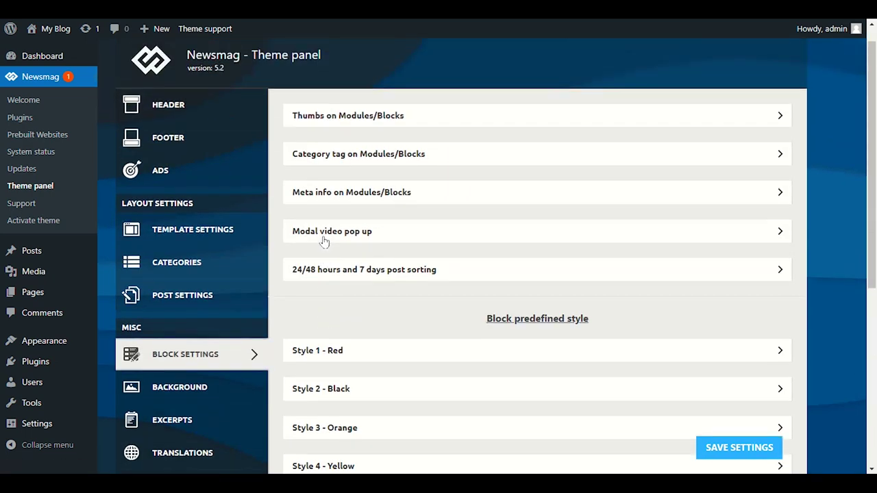
pyautogui.scroll(-4, 301, 241)
pyautogui.scroll(-2, 326, 241)
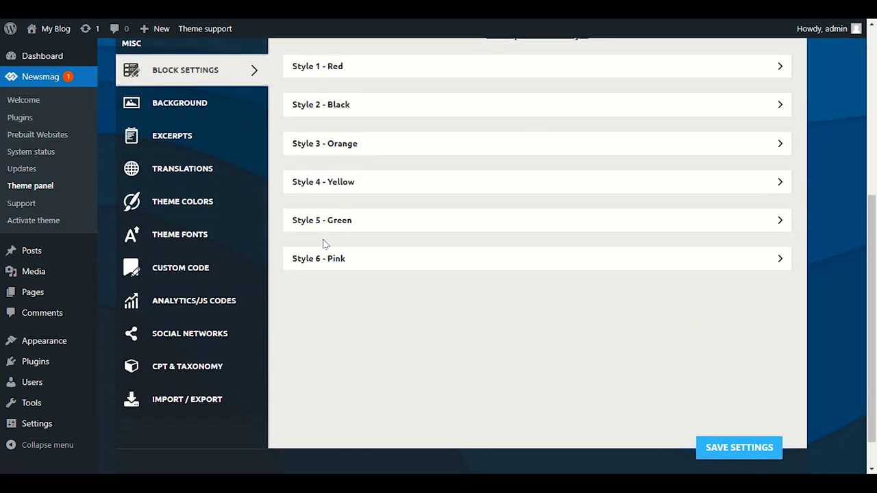
pyautogui.scroll(1, 307, 291)
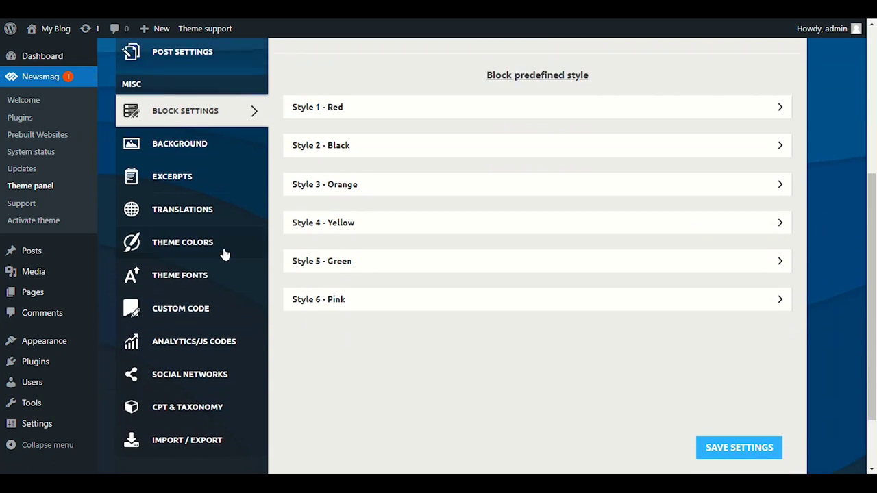
pyautogui.scroll(1, 210, 253)
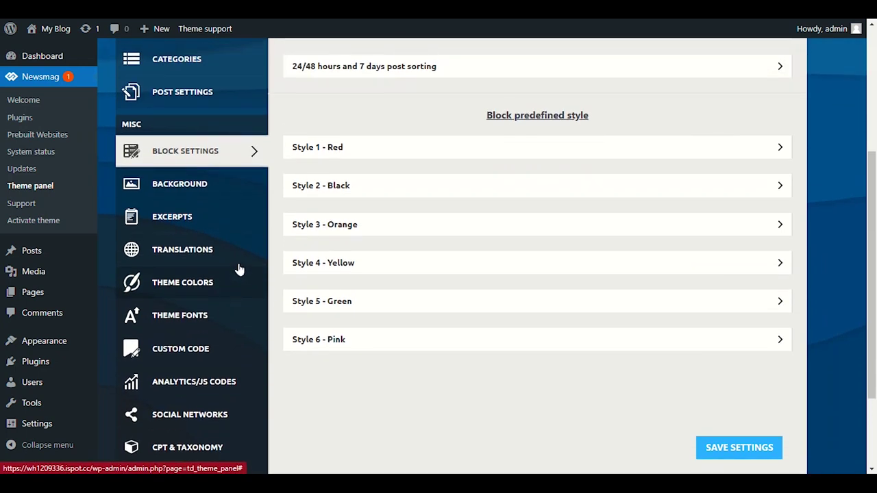
# Open the Theme colors settings and review the header's Top menu colors, including the top menu text color picker
pyautogui.click(192, 282)
pyautogui.scroll(3, 441, 280)
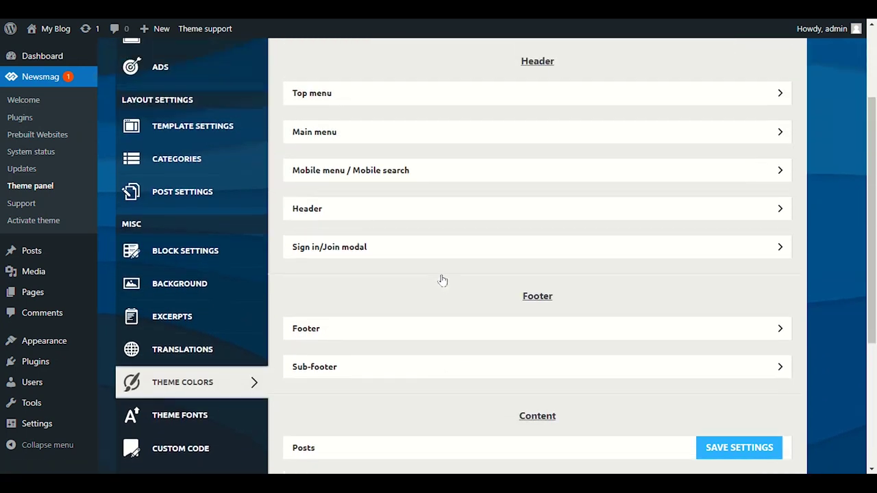
pyautogui.click(417, 117)
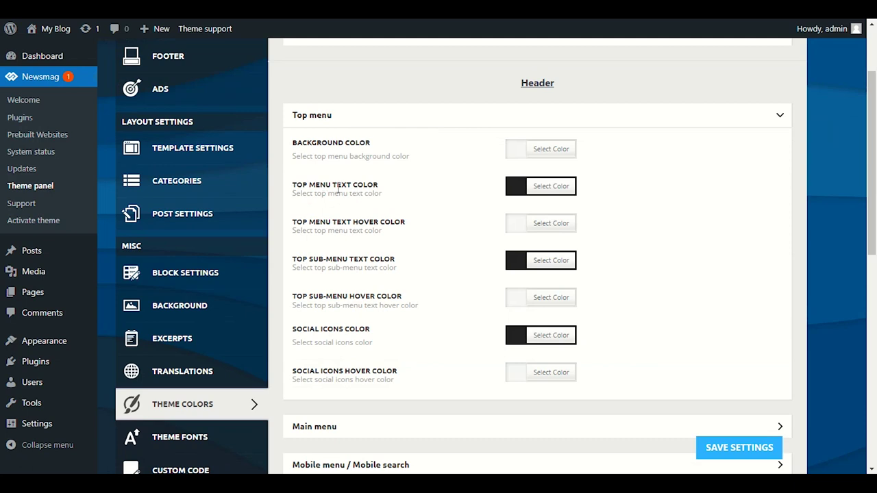
pyautogui.click(516, 189)
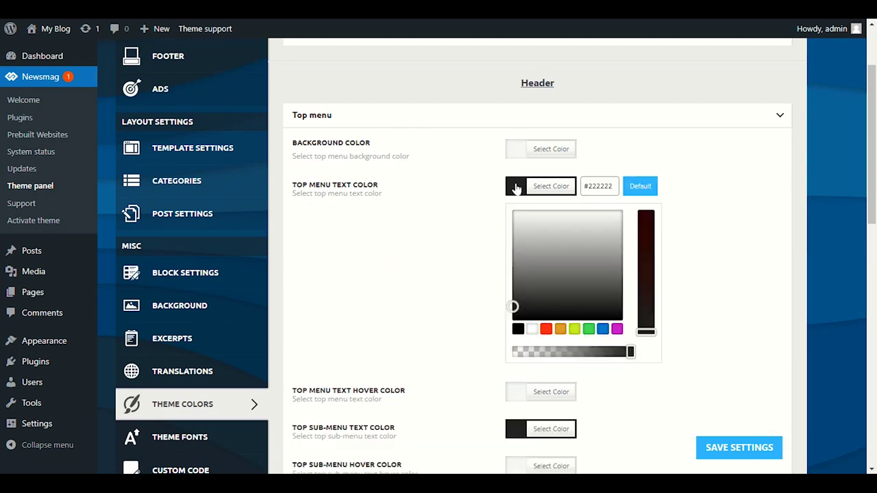
pyautogui.click(449, 228)
pyautogui.scroll(-3, 416, 232)
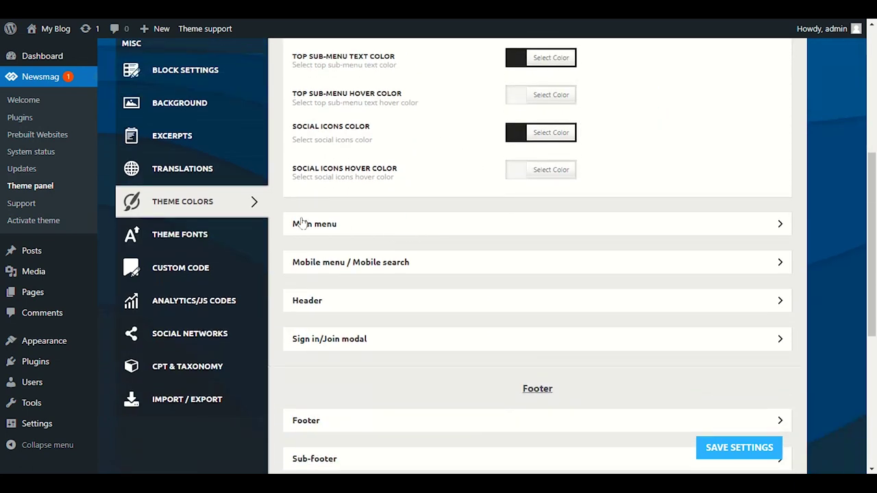
# Expand the Main menu color options and check the menu on the site's homepage
pyautogui.click(342, 222)
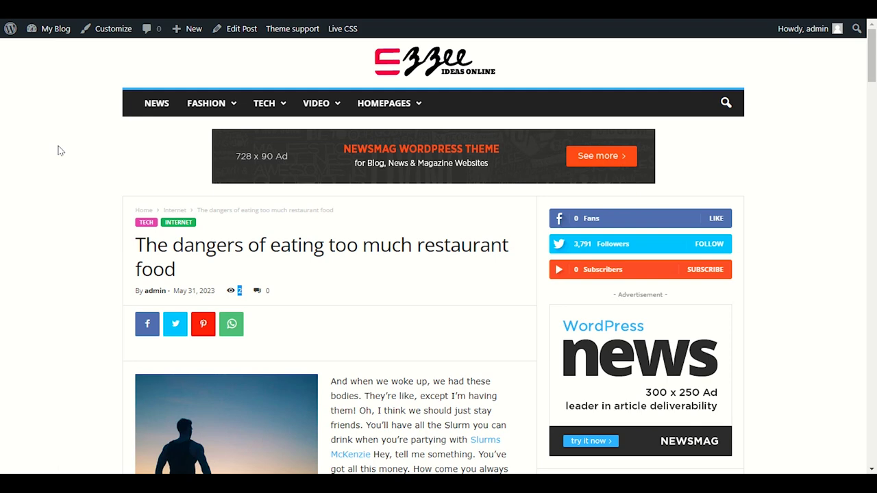
pyautogui.click(446, 63)
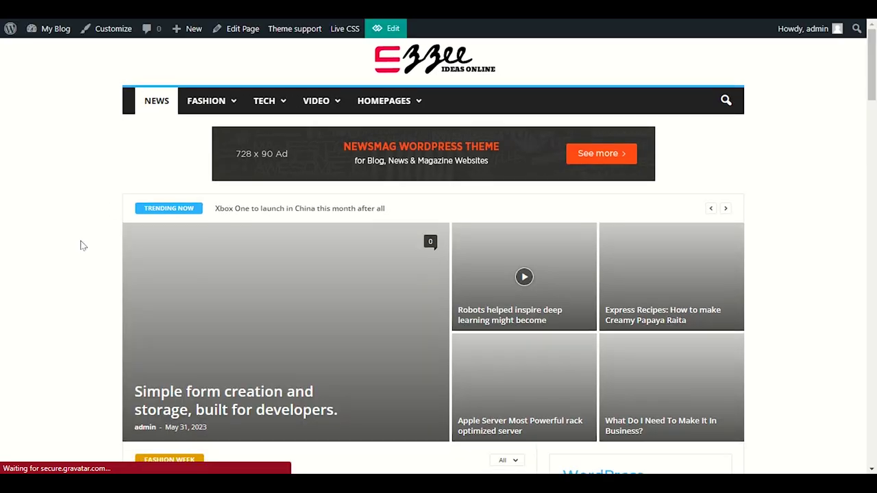
pyautogui.scroll(-3, 75, 245)
pyautogui.scroll(3, 68, 239)
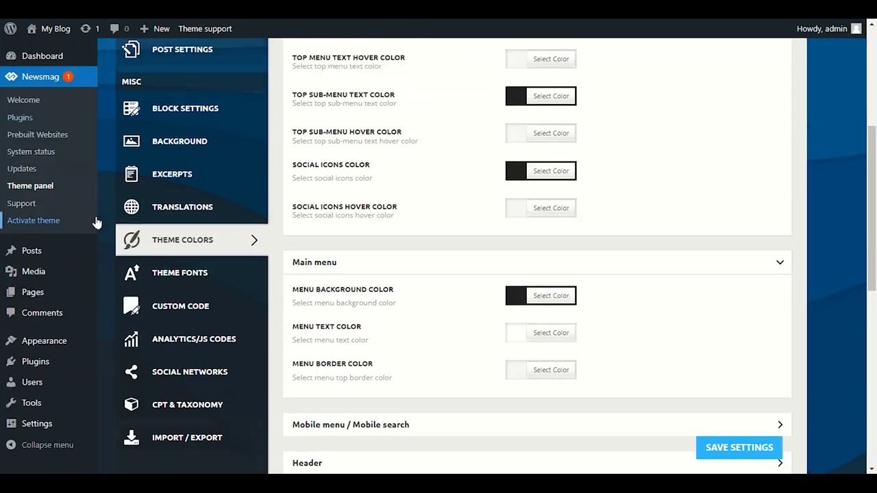
# Open the list of all pages in the WordPress admin
pyautogui.scroll(4, 97, 223)
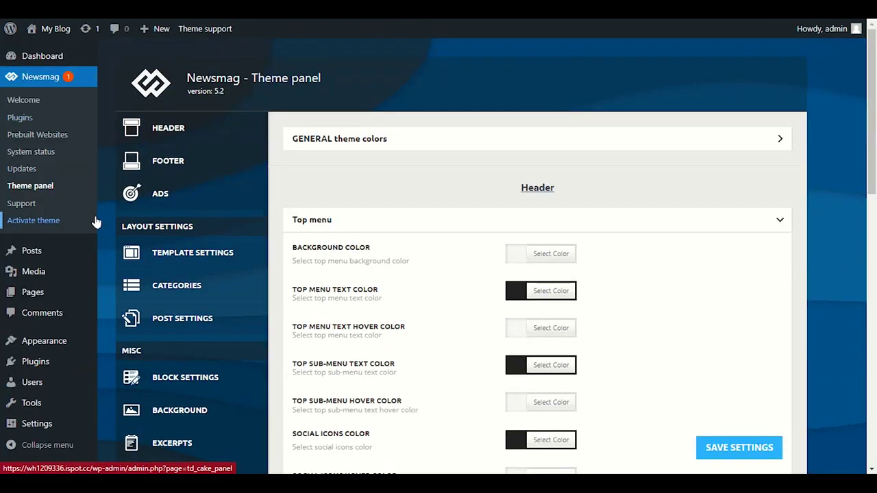
pyautogui.scroll(-1, 94, 221)
pyautogui.moveTo(63, 300)
pyautogui.click(116, 295)
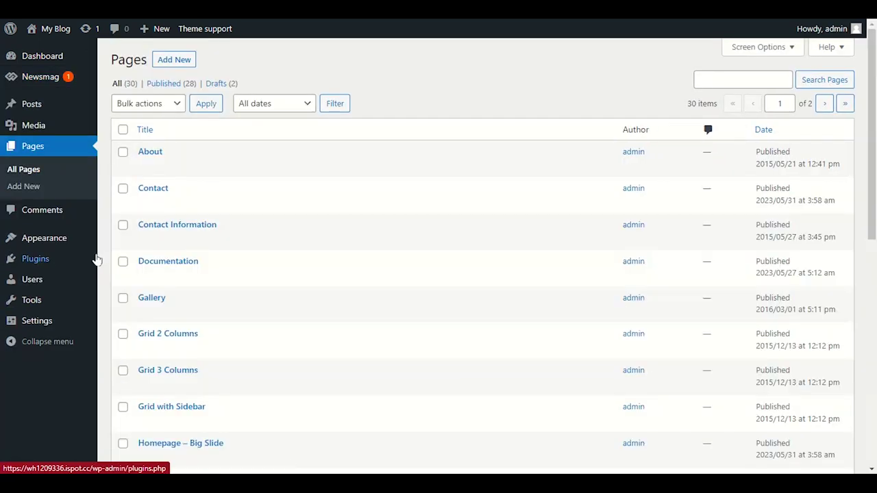
# Find the News front page in the pages list and open it for editing with tagDiv Composer
pyautogui.scroll(-3, 230, 264)
pyautogui.scroll(-4, 231, 264)
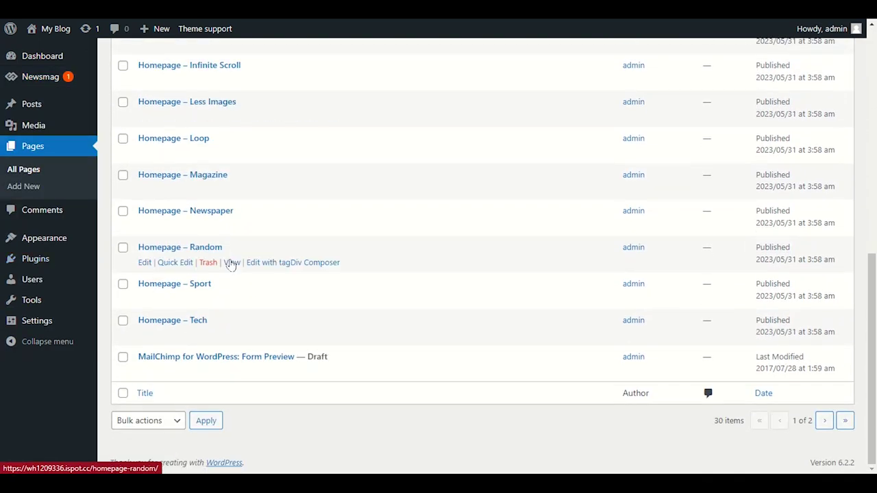
pyautogui.click(825, 421)
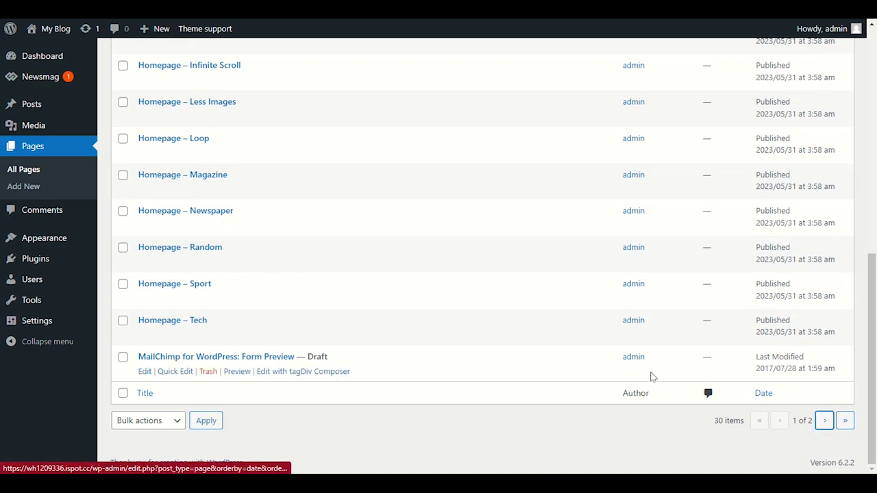
pyautogui.scroll(-3, 400, 231)
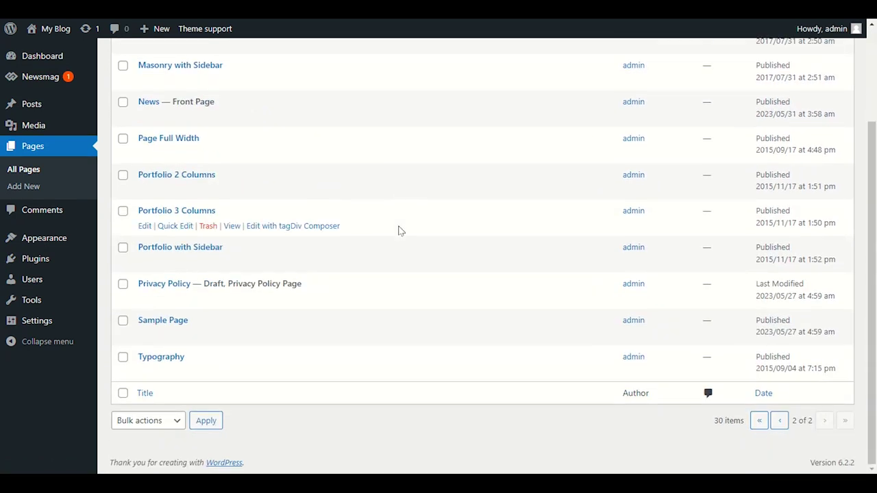
pyautogui.scroll(3, 400, 231)
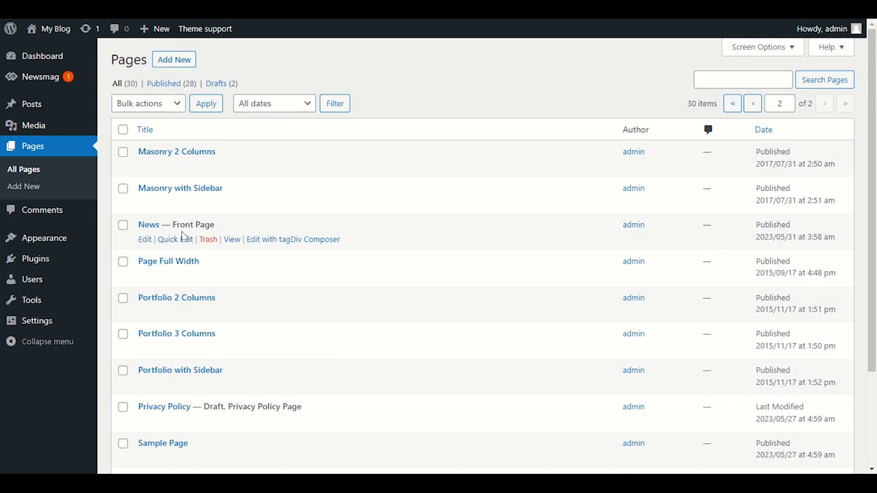
pyautogui.moveTo(218, 226); pyautogui.dragTo(173, 225)
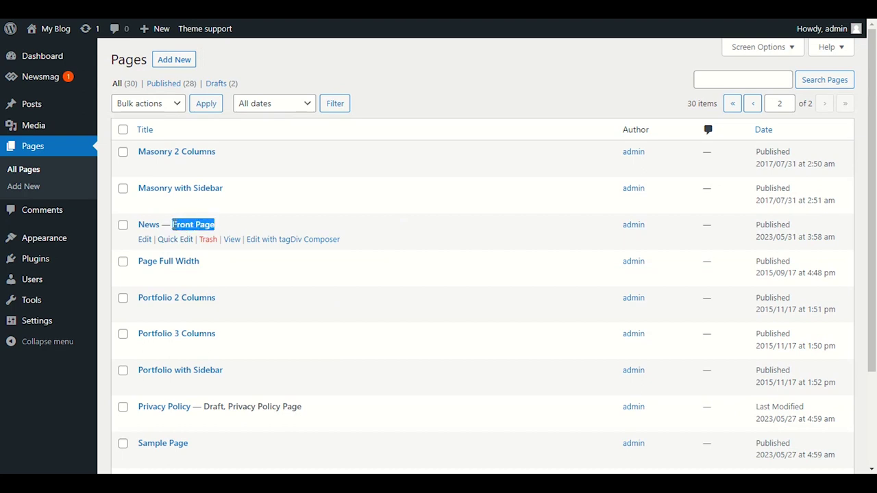
pyautogui.click(368, 232)
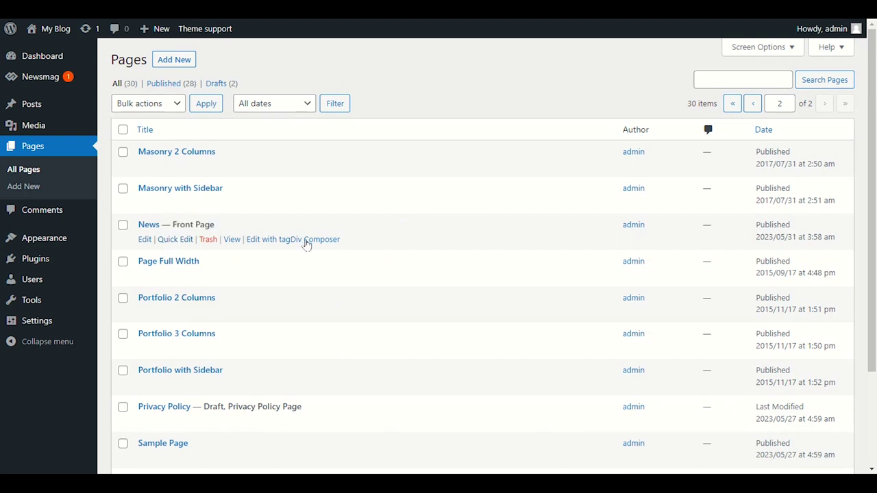
pyautogui.click(289, 239)
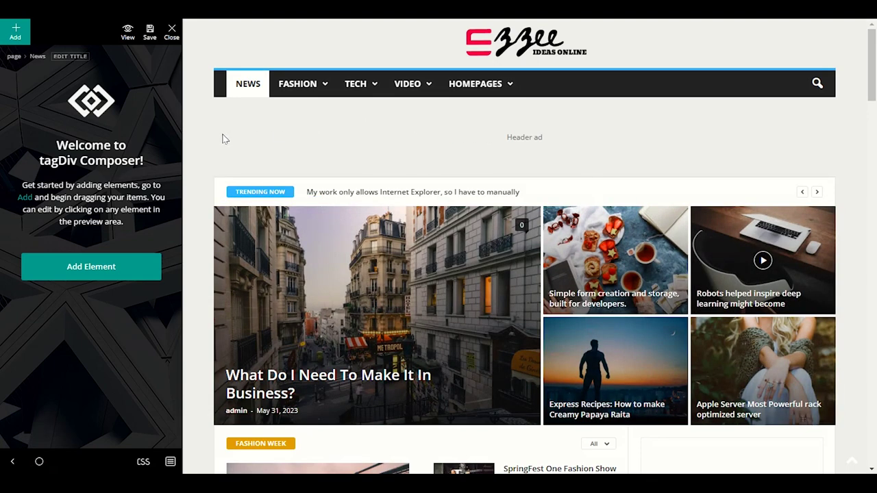
# Select the Big Grid element at the top of the News page and open its filter settings
pyautogui.scroll(-1, 209, 140)
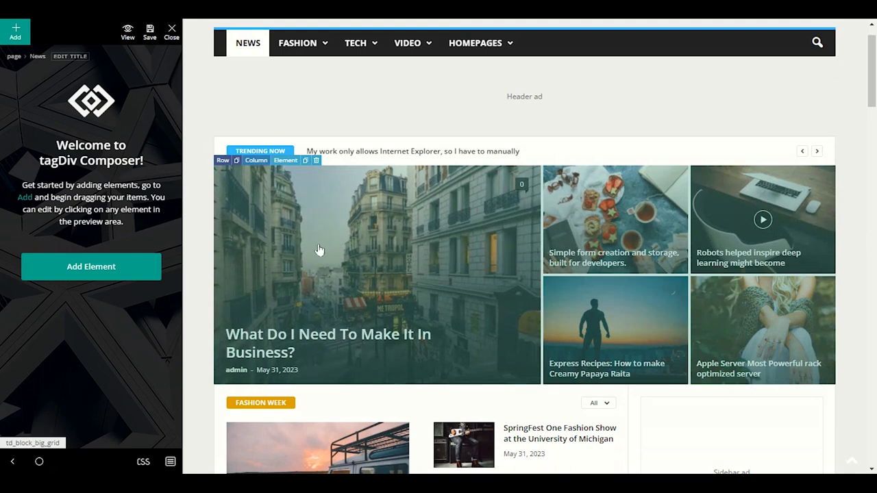
pyautogui.click(443, 251)
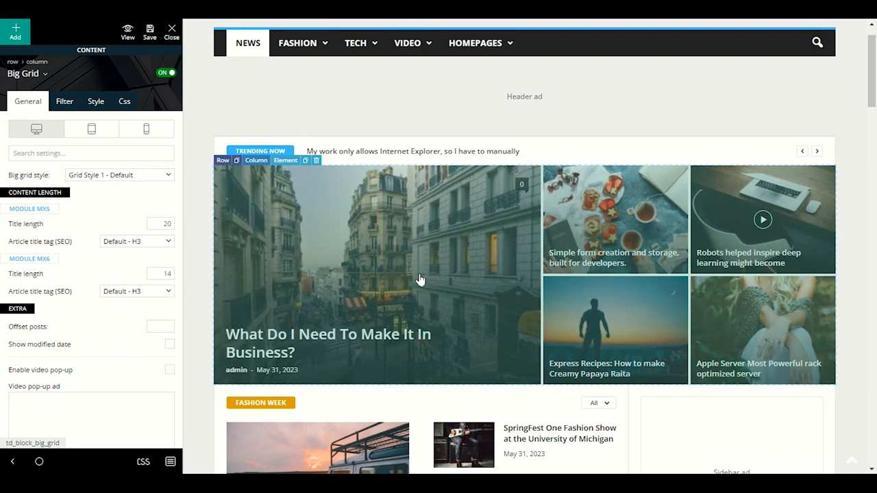
pyautogui.scroll(-3, 94, 317)
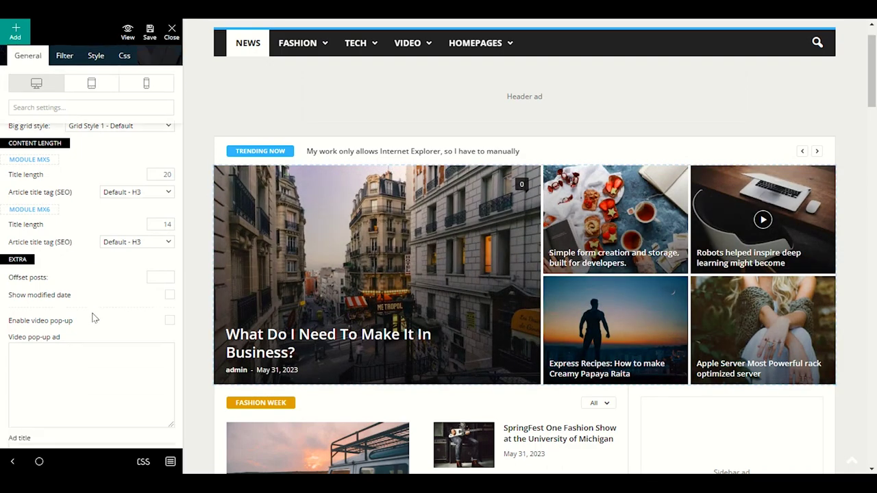
pyautogui.scroll(3, 93, 313)
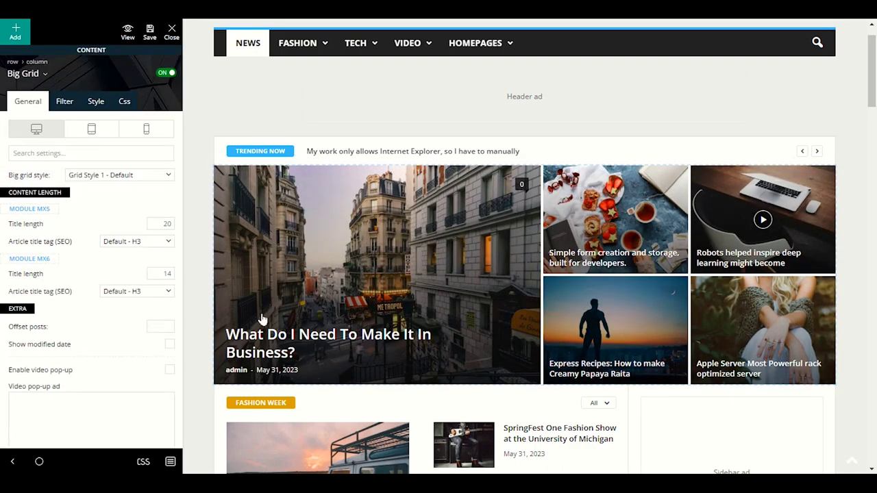
pyautogui.click(63, 106)
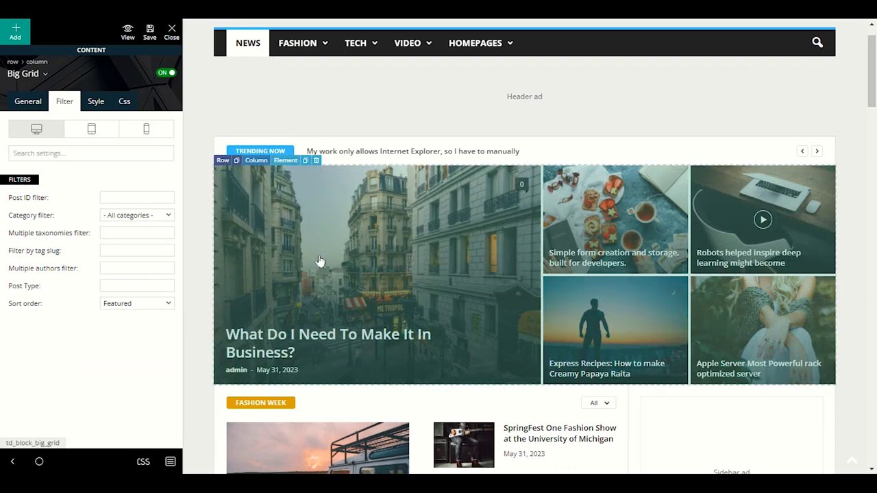
# Try the Fashion category filter on the Big Grid and set it back to all categories
pyautogui.click(121, 214)
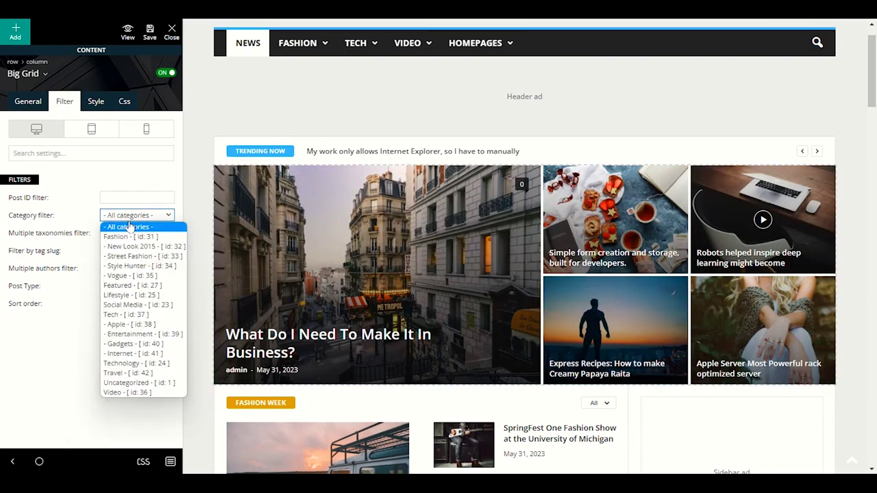
pyautogui.click(130, 237)
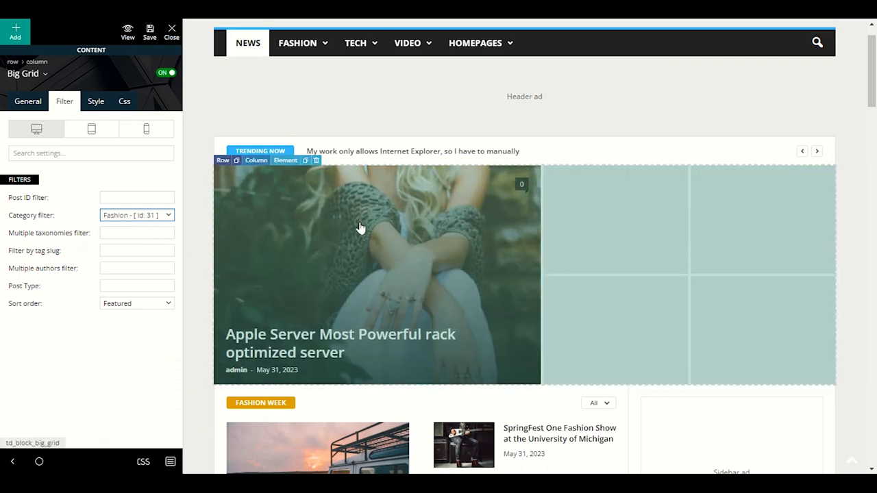
pyautogui.scroll(-2, 497, 207)
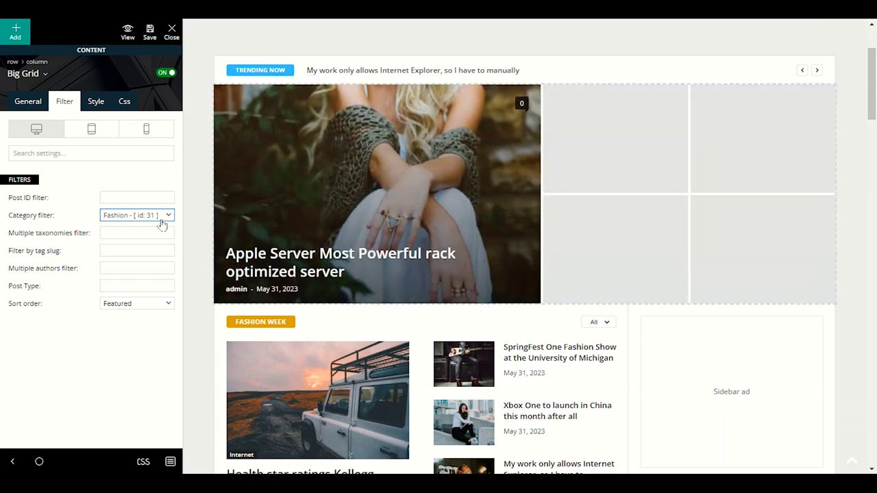
pyautogui.click(160, 216)
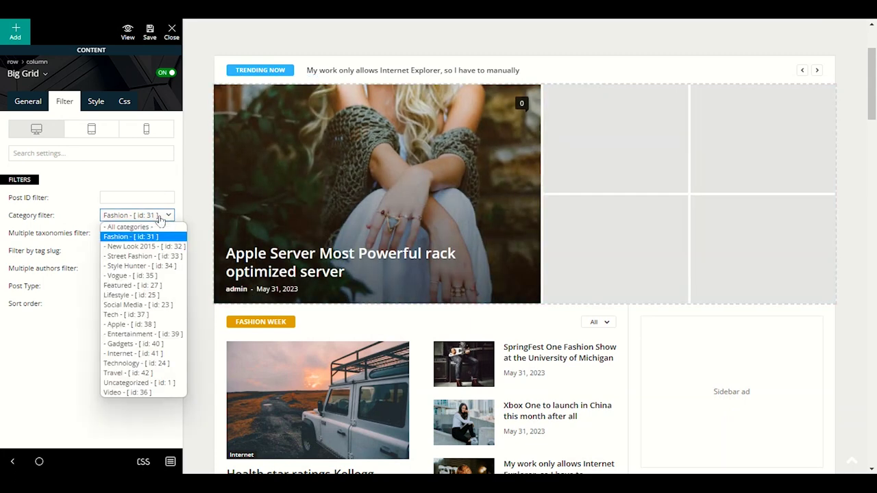
pyautogui.click(161, 227)
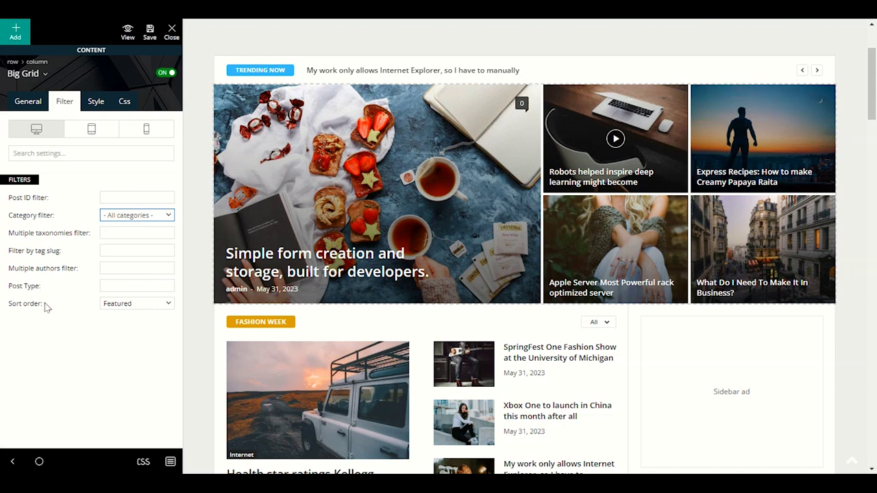
# Set the Big Grid's sort order to Popular (all time)
pyautogui.click(107, 305)
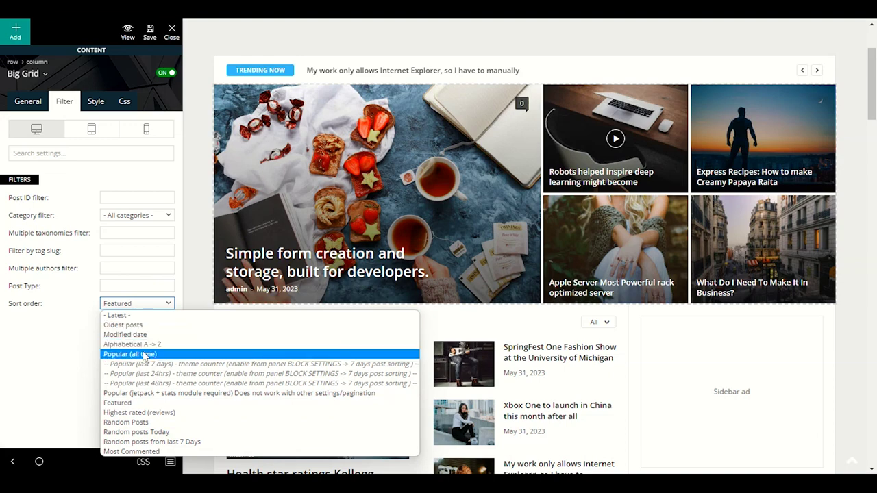
pyautogui.click(144, 355)
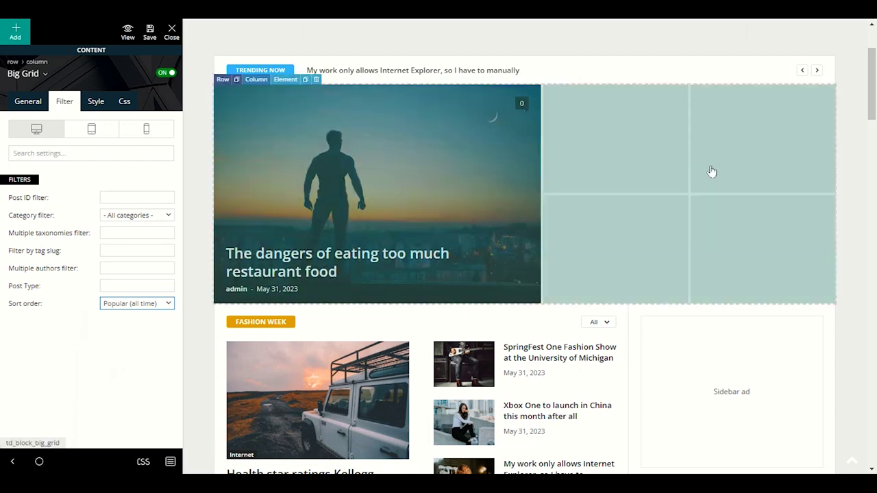
pyautogui.scroll(-1, 464, 189)
pyautogui.scroll(2, 629, 178)
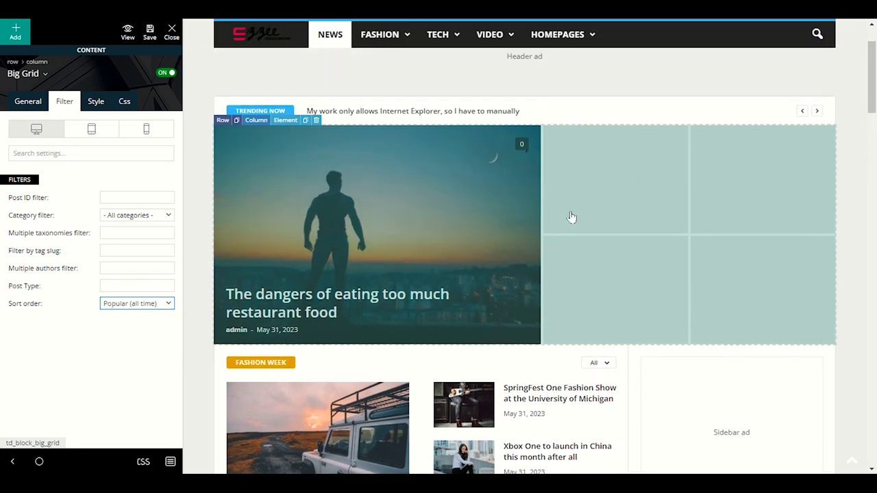
# Review the Big Grid's general, filter and style settings, including its video pop-up ad options
pyautogui.click(27, 100)
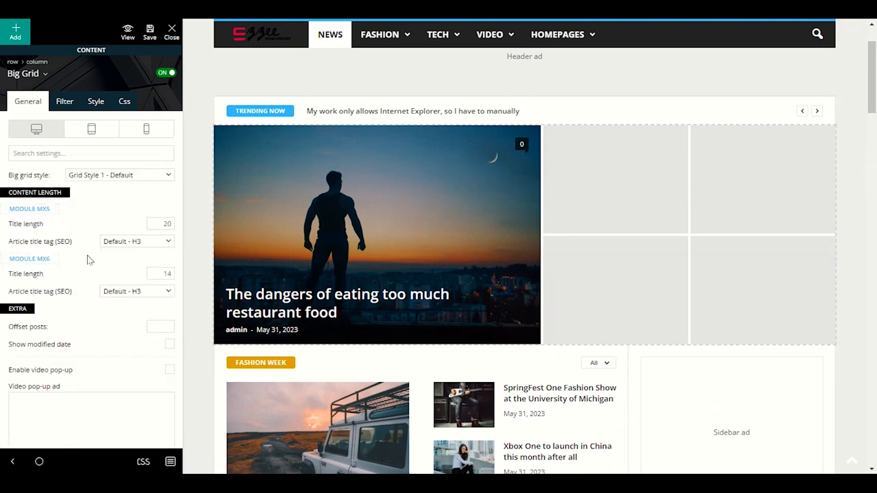
pyautogui.scroll(-4, 89, 349)
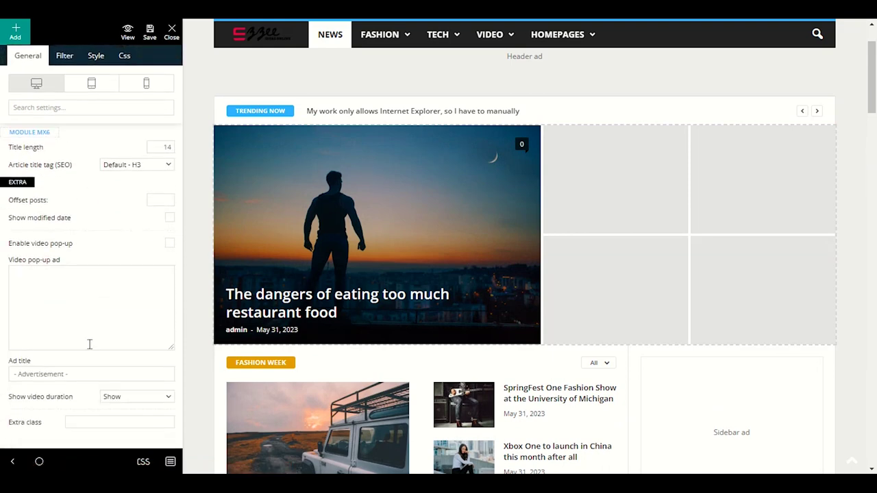
pyautogui.click(39, 374)
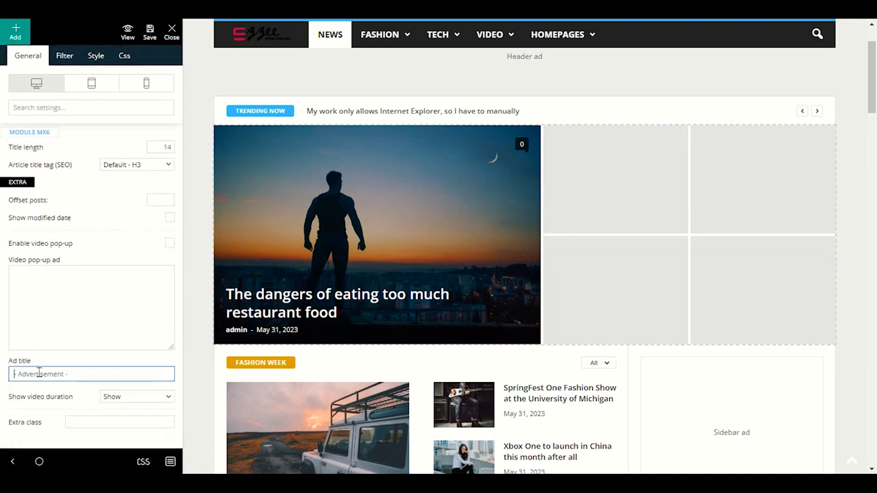
pyautogui.scroll(2, 411, 295)
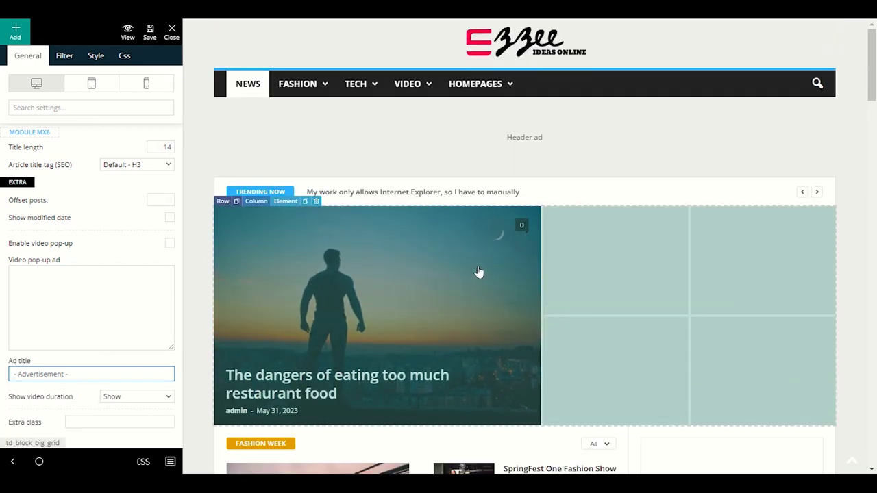
pyautogui.click(58, 56)
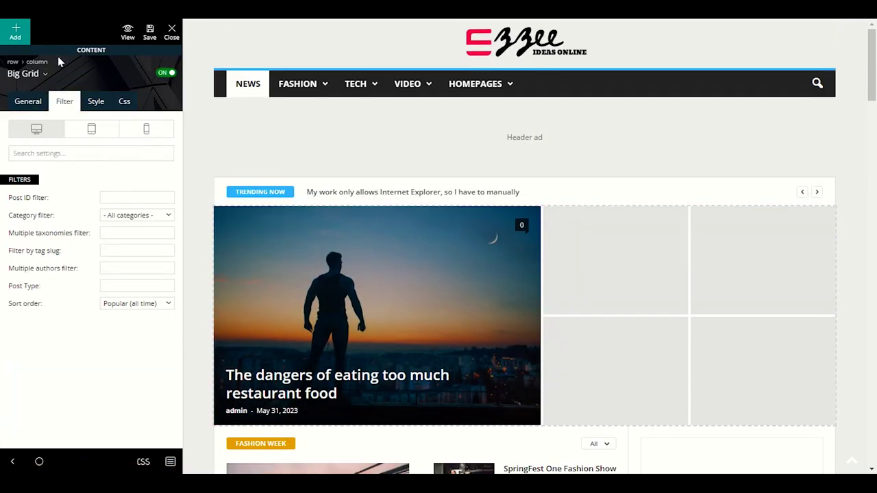
pyautogui.click(98, 102)
pyautogui.click(26, 104)
# Select the FASHION WEEK block below the Big Grid and shorten its custom title to FASHION
pyautogui.scroll(-5, 323, 180)
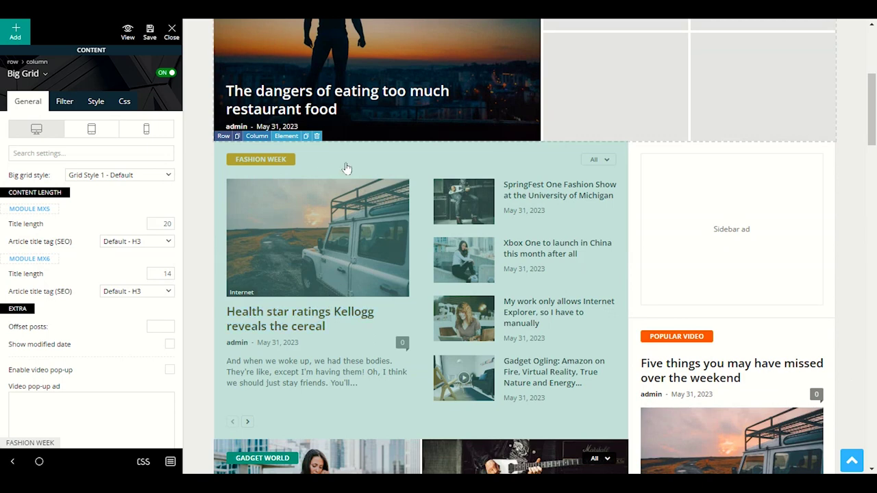
pyautogui.click(318, 192)
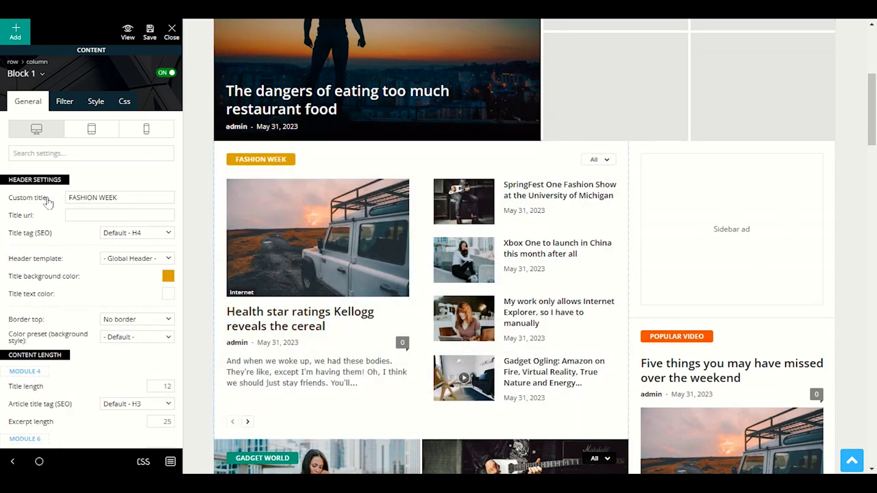
pyautogui.click(124, 197)
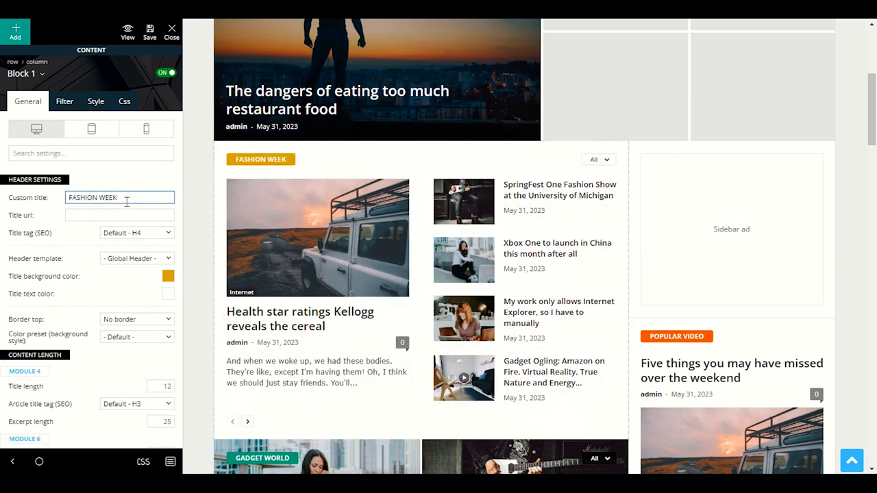
pyautogui.moveTo(100, 198)
pyautogui.mouseDown()
pyautogui.moveTo(72, 198)
pyautogui.moveTo(100, 197)
pyautogui.mouseUp()
pyautogui.press('BackSpace')
pyautogui.click(133, 190)
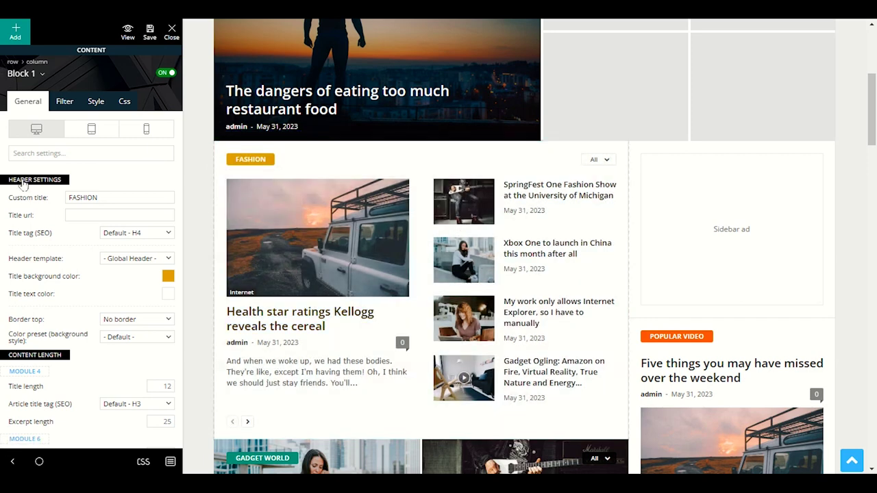
# Set the FASHION block's category filter to Fashion
pyautogui.click(65, 103)
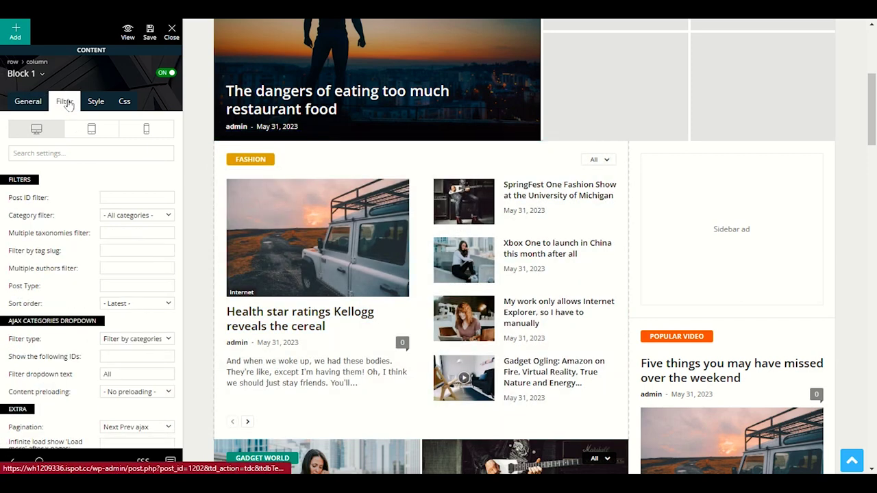
pyautogui.click(131, 216)
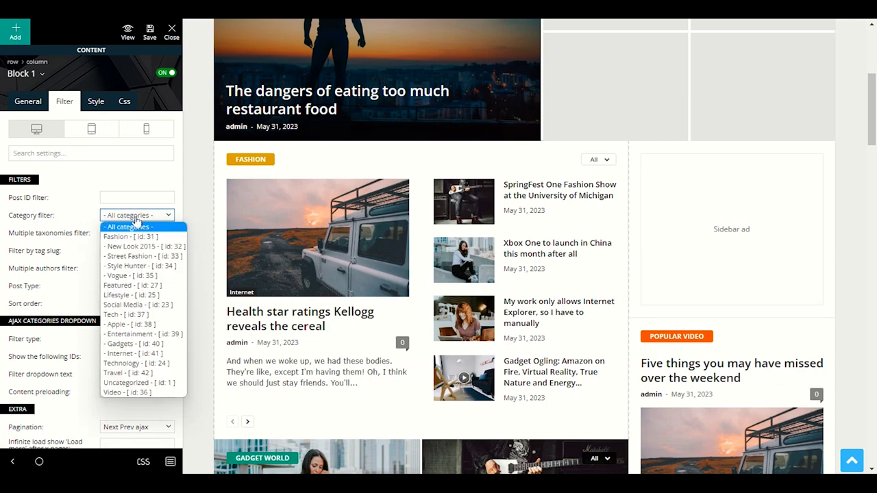
pyautogui.click(145, 239)
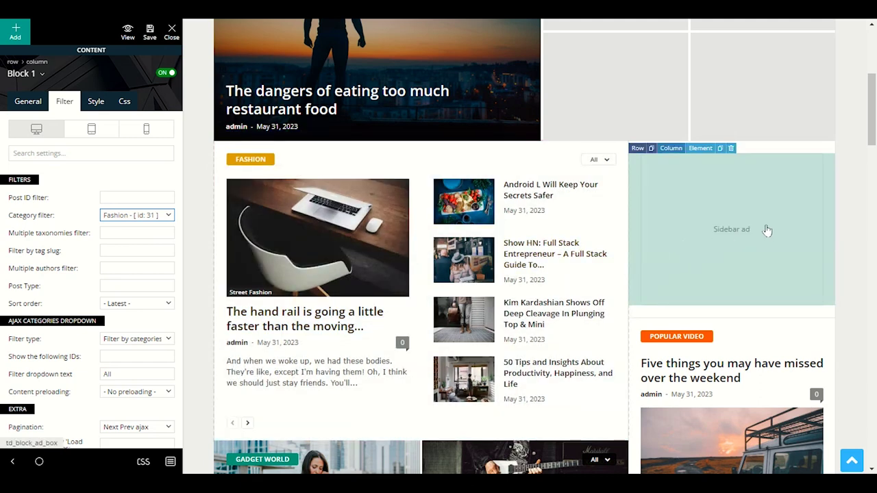
# Delete the sidebar ad box above the POPULAR VIDEO block
pyautogui.click(768, 231)
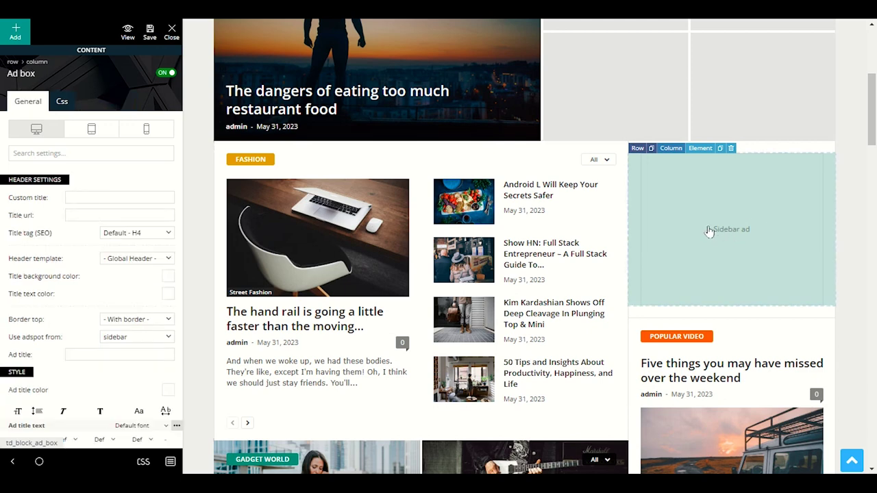
pyautogui.click(730, 148)
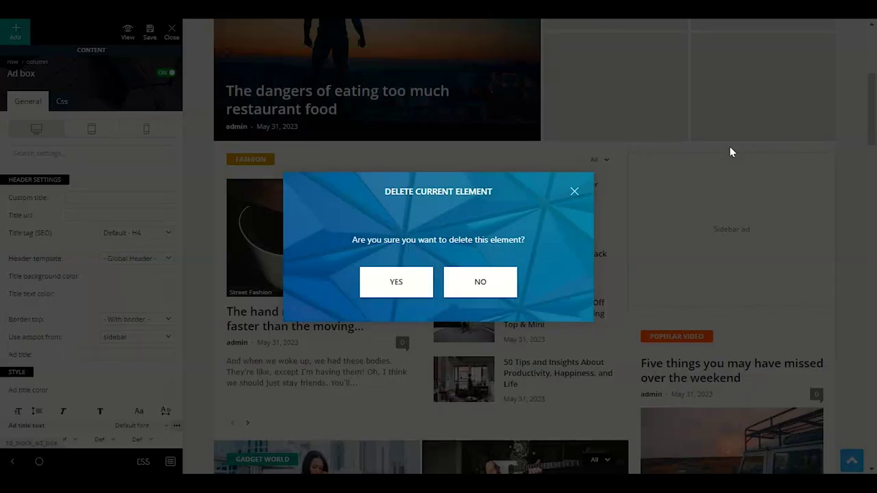
pyautogui.click(392, 281)
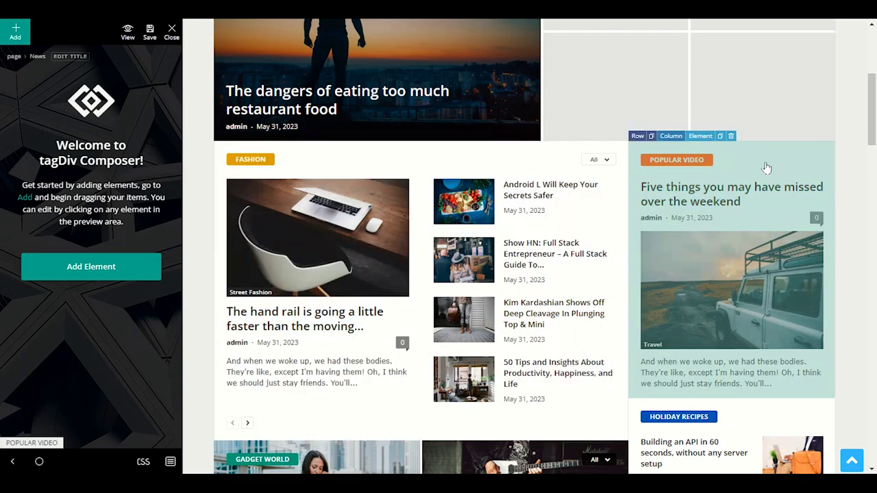
# Select the POPULAR VIDEO block in the sidebar and shorten its custom title to POPULAR
pyautogui.click(766, 168)
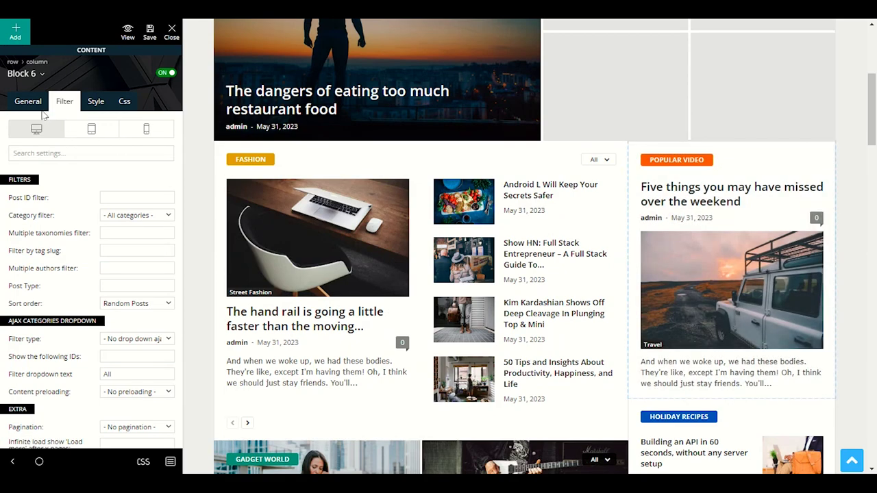
pyautogui.click(28, 104)
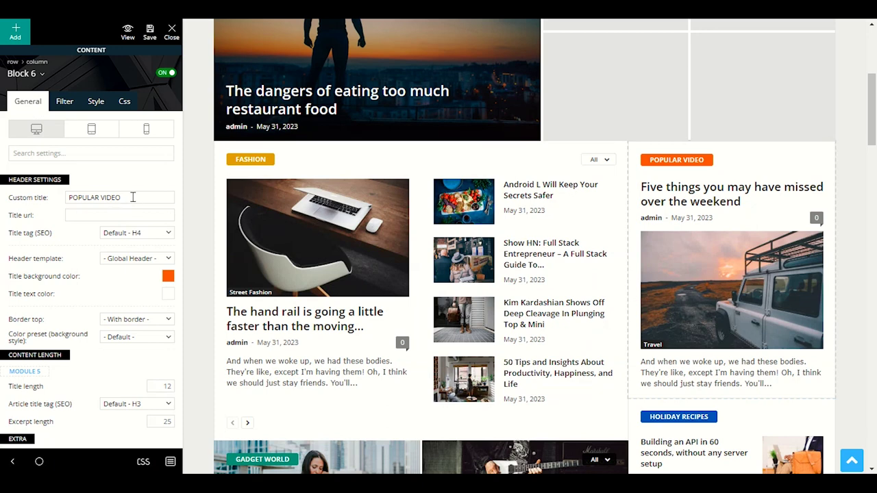
pyautogui.moveTo(133, 196); pyautogui.dragTo(111, 199)
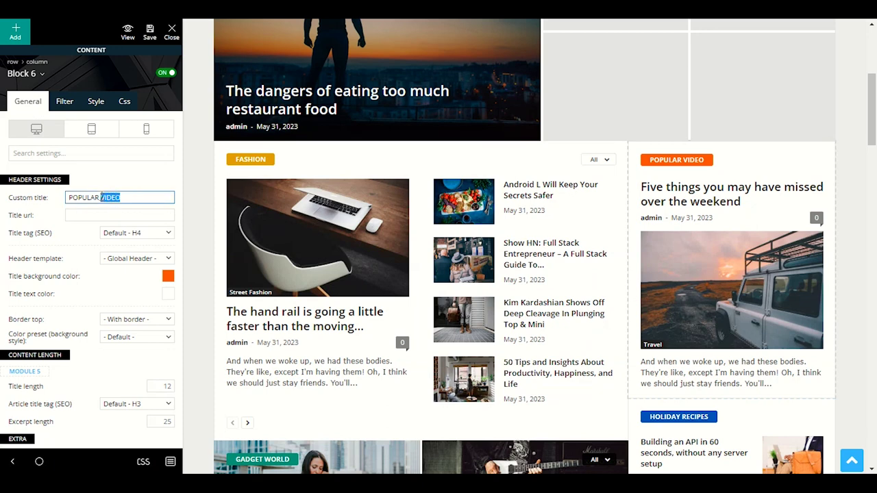
pyautogui.press('BackSpace')
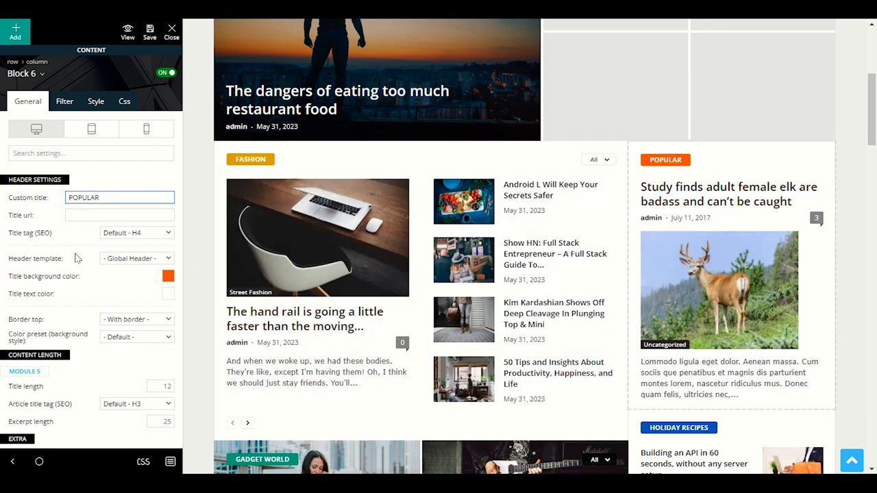
# Set the POPULAR block's filter sort order to Popular (all time)
pyautogui.click(65, 102)
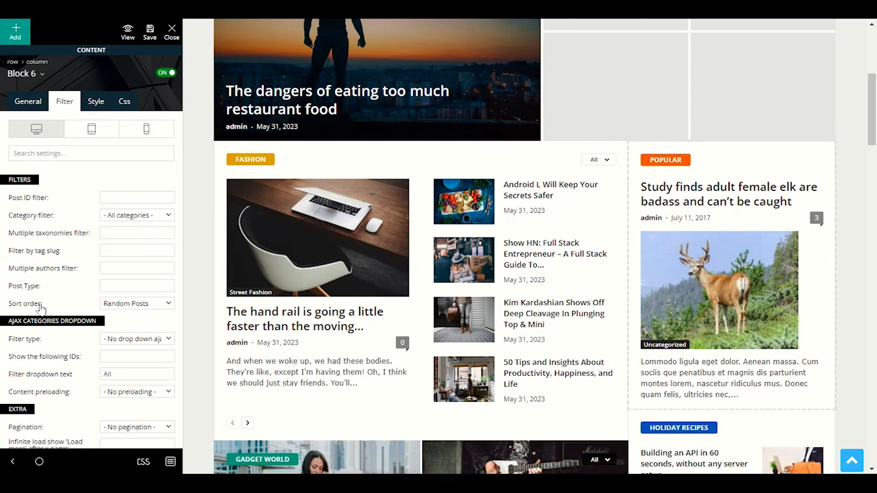
pyautogui.click(112, 306)
pyautogui.press('Up')
pyautogui.press('Up')
pyautogui.press('Up')
pyautogui.press('Up')
pyautogui.press('Up')
pyautogui.press('Up')
pyautogui.press('Up')
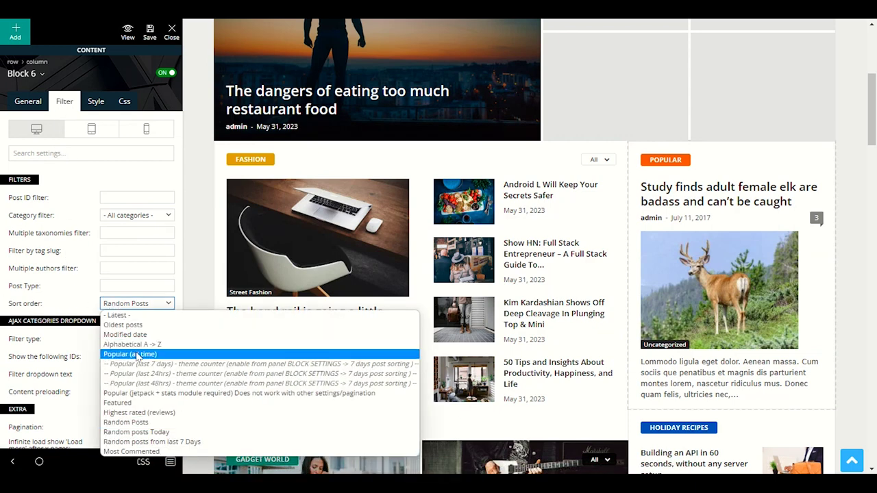
pyautogui.press('Return')
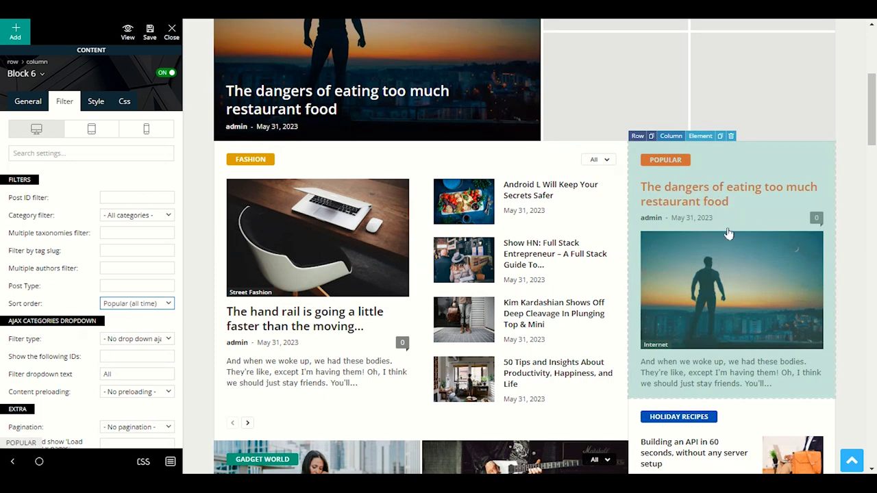
# Select the HOLIDAY RECIPES block in the sidebar and set its category filter to Gadgets
pyautogui.scroll(-4, 728, 234)
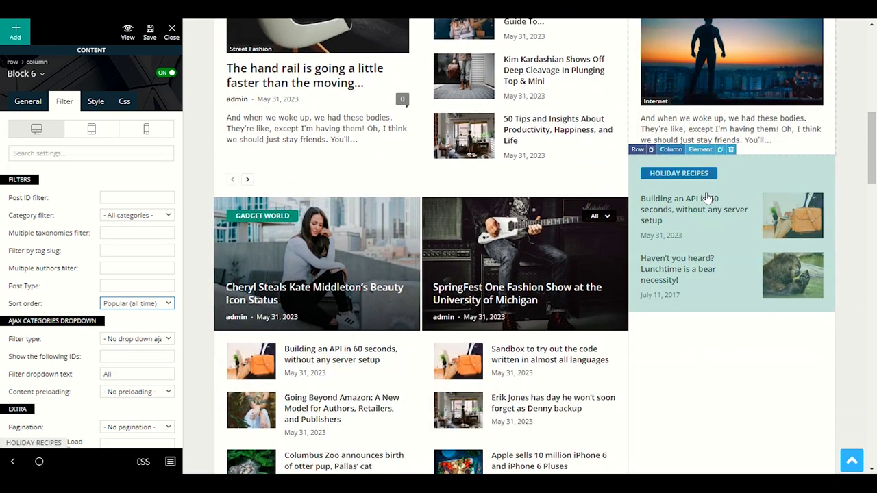
pyautogui.click(763, 186)
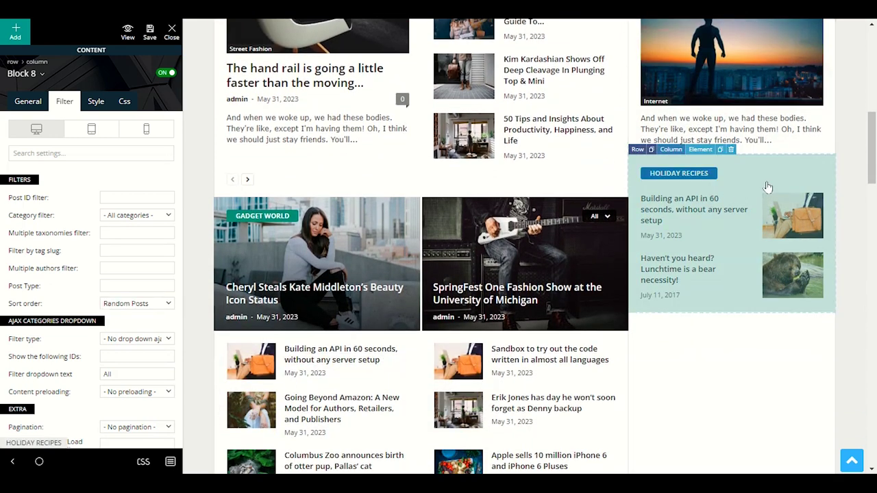
pyautogui.click(21, 102)
pyautogui.click(136, 198)
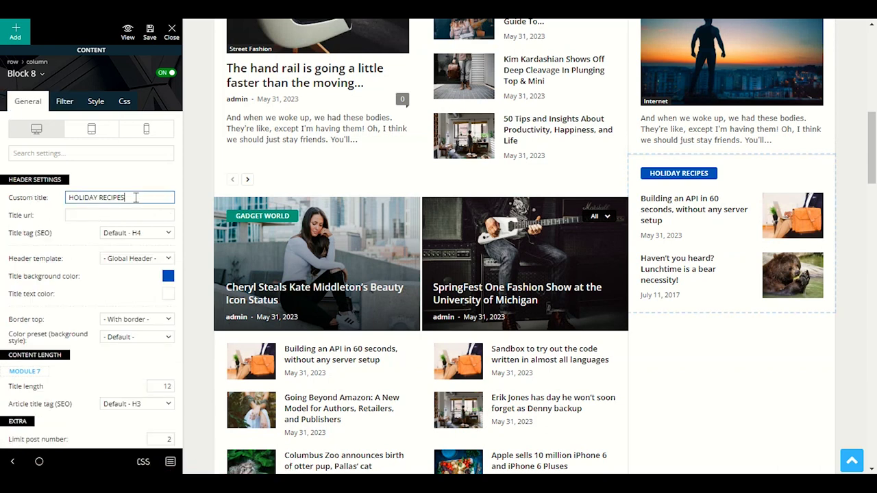
pyautogui.click(65, 103)
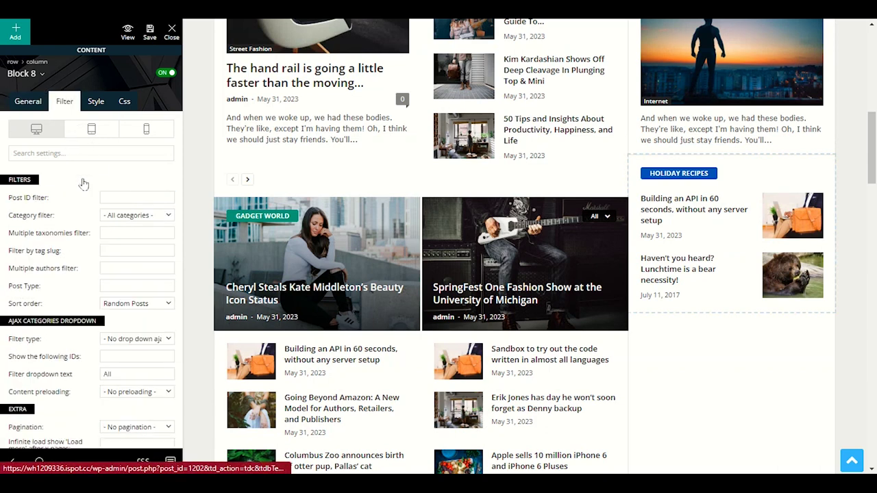
pyautogui.click(123, 215)
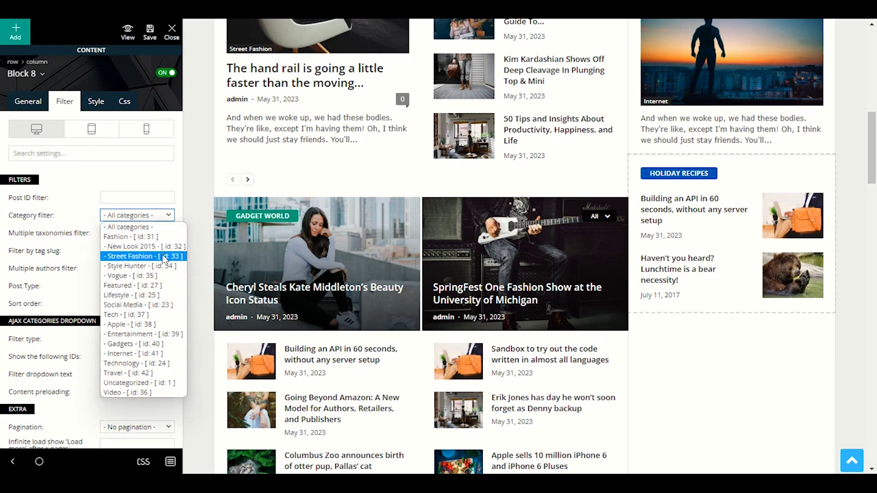
pyautogui.click(153, 344)
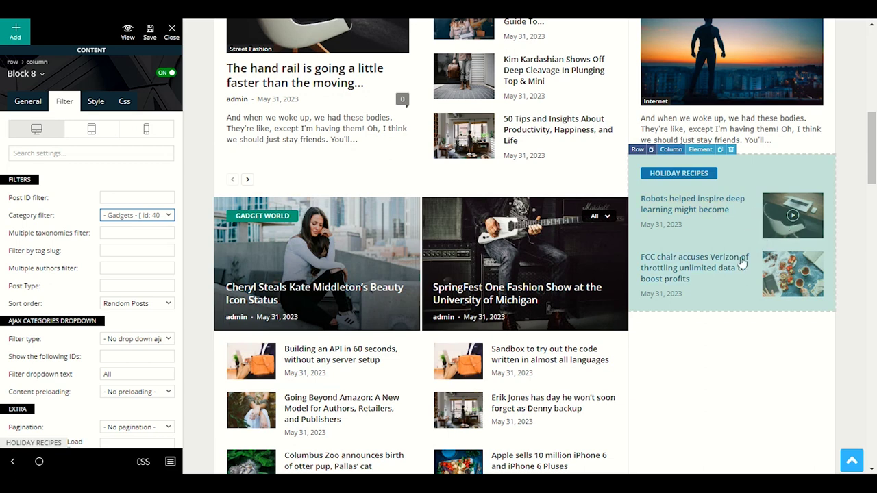
# Replace the HOLIDAY RECIPES block's custom title with GADGET
pyautogui.click(39, 103)
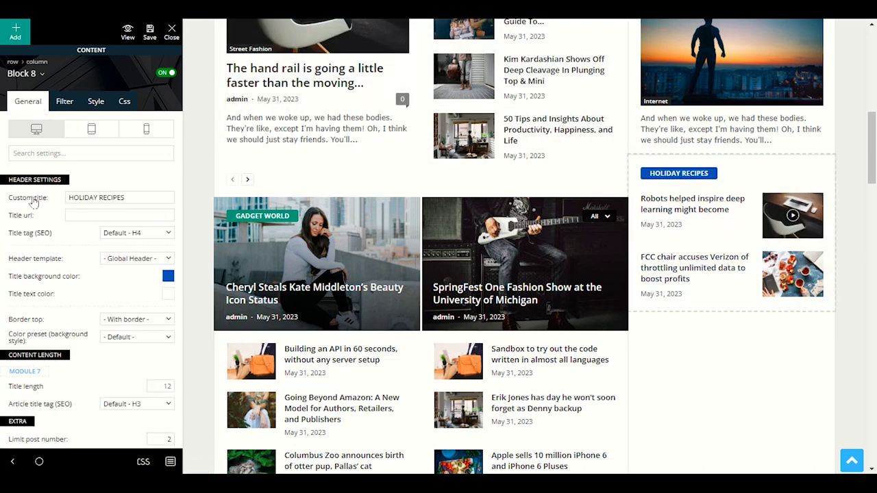
pyautogui.moveTo(141, 197); pyautogui.dragTo(61, 198)
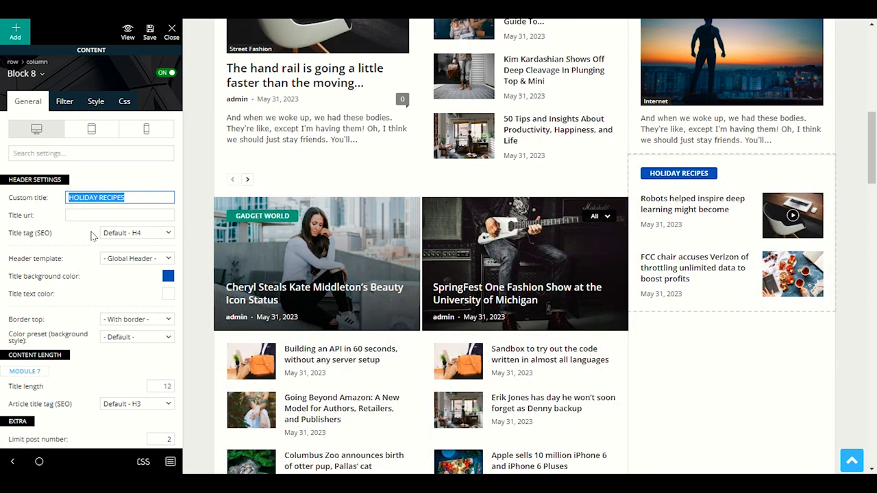
pyautogui.write('G')
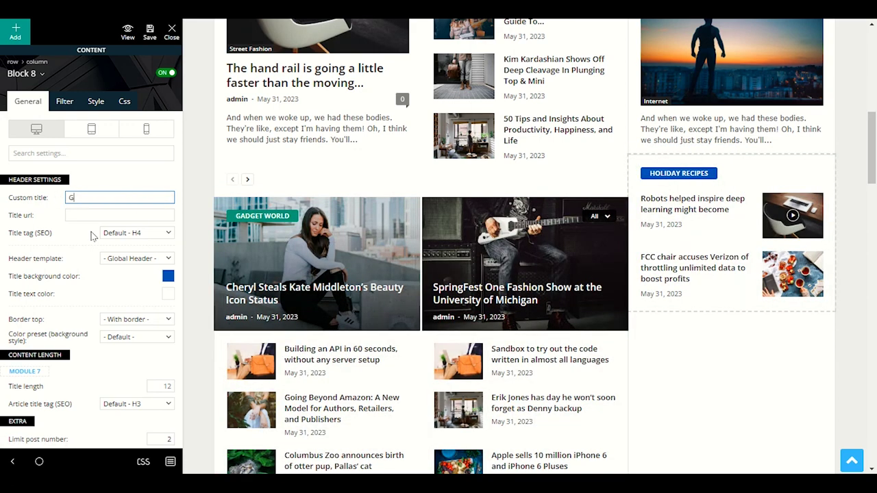
pyautogui.write('ADGET')
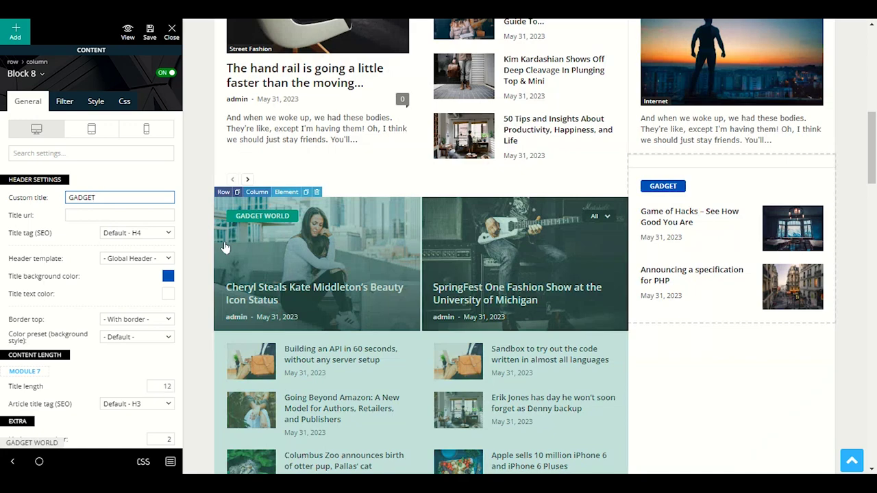
# Select the GADGET WORLD block below the FASHION block and set its category filter to Entertainment
pyautogui.scroll(-2, 377, 206)
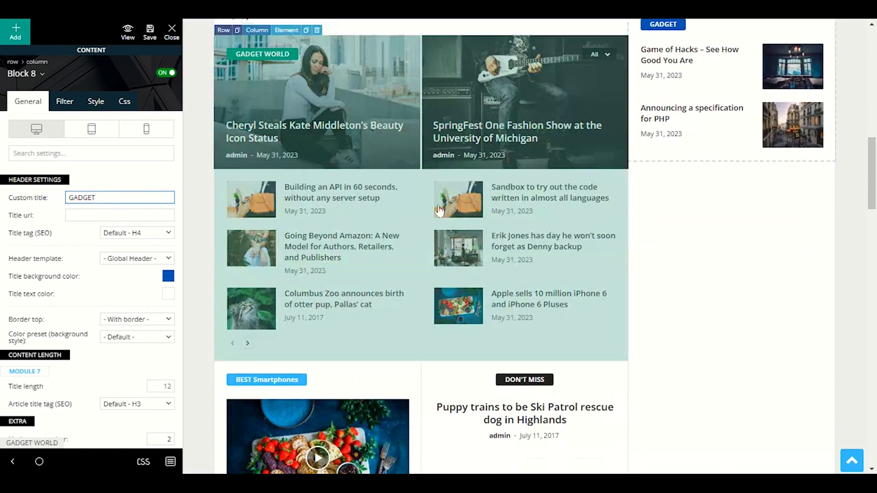
pyautogui.scroll(1, 414, 152)
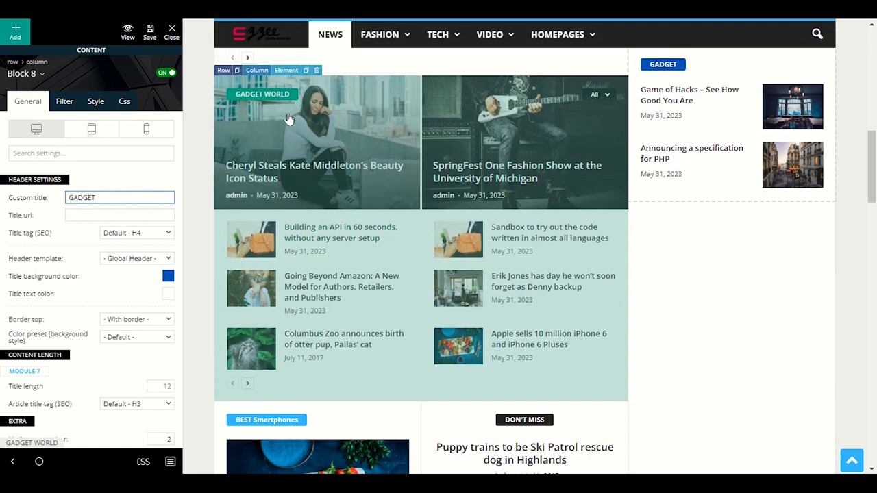
pyautogui.click(323, 118)
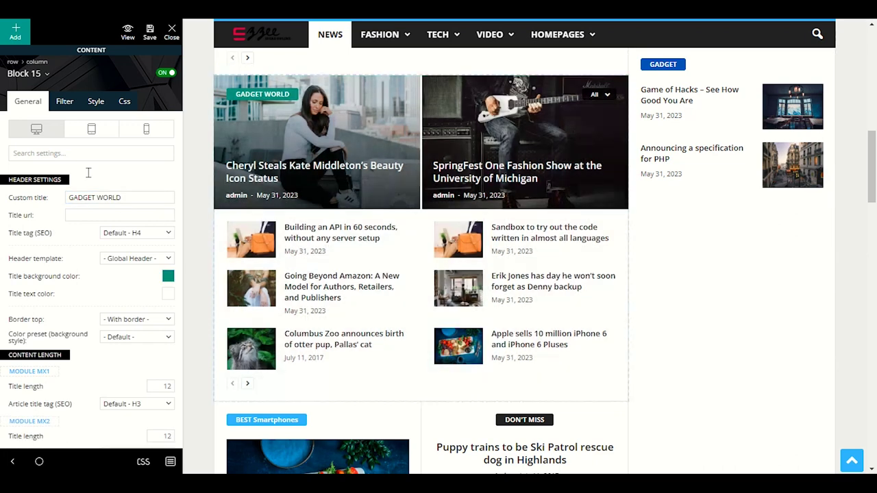
pyautogui.click(64, 101)
pyautogui.click(115, 216)
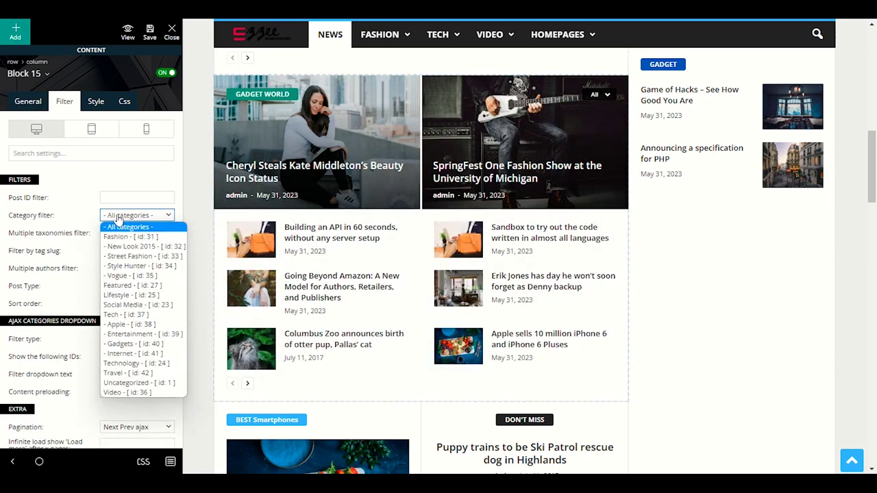
pyautogui.click(162, 334)
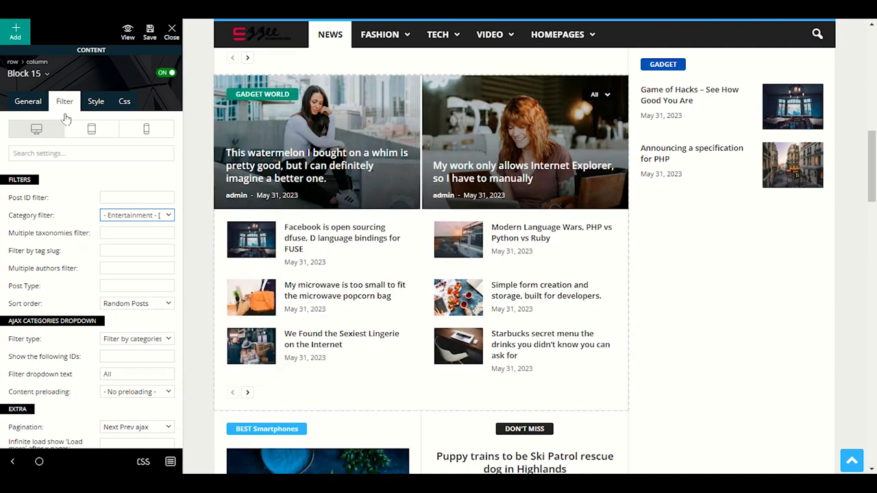
# Replace the GADGET WORLD block's custom title with ENTERTAINMENT and save the page
pyautogui.click(23, 104)
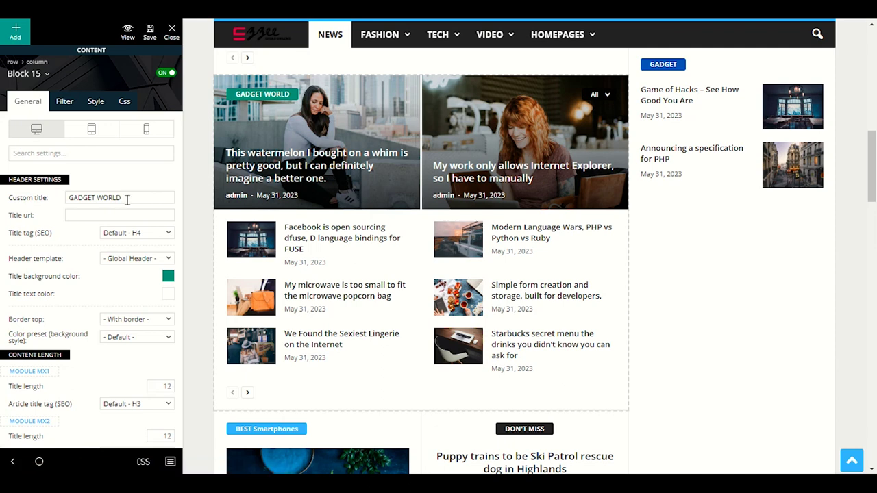
pyautogui.moveTo(136, 198); pyautogui.dragTo(67, 195)
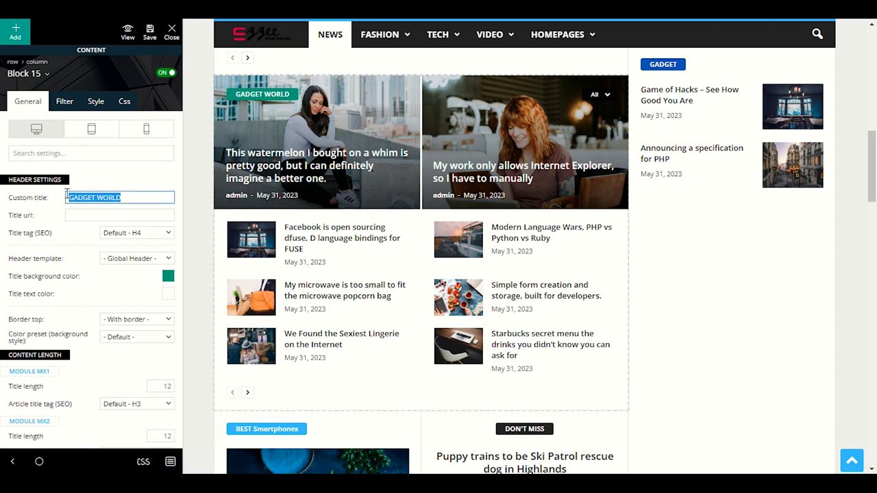
pyautogui.write('ENTERT')
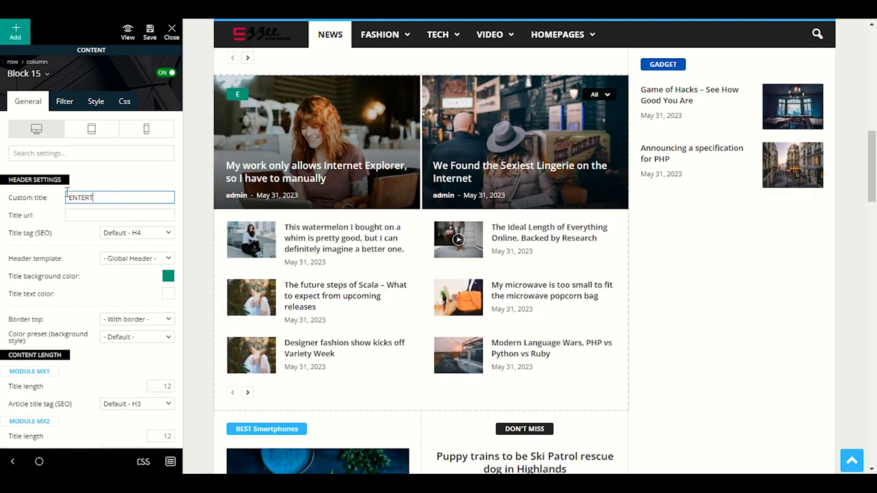
pyautogui.write('AINM')
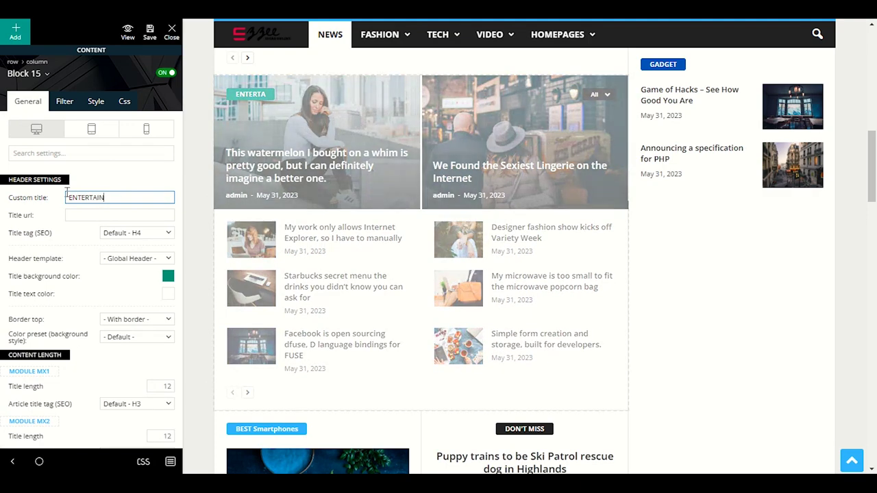
pyautogui.write('ENT')
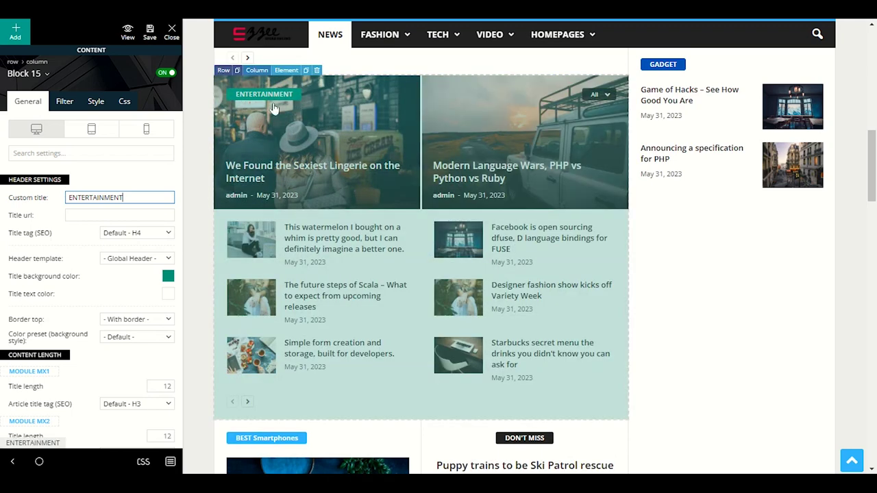
pyautogui.scroll(-3, 305, 113)
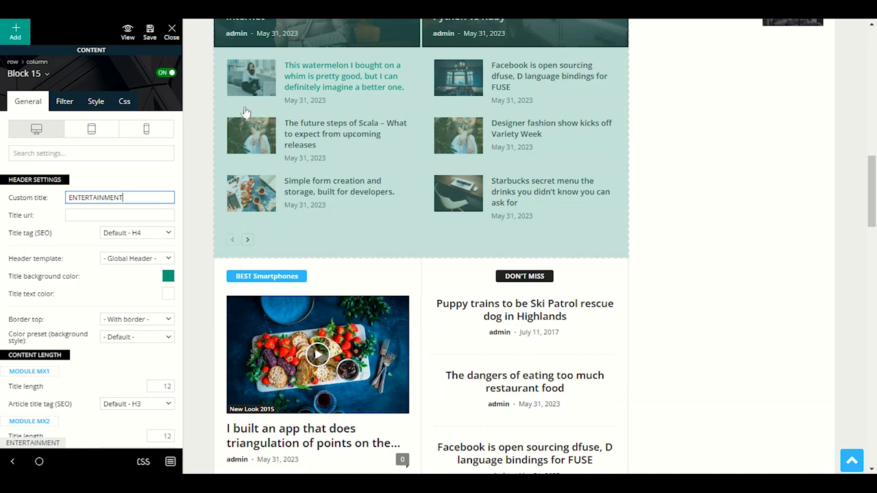
pyautogui.click(149, 35)
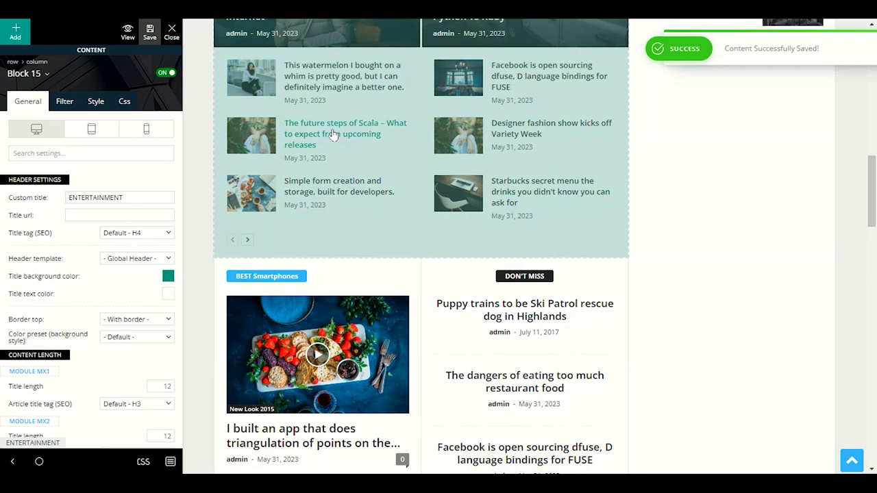
# Select the BEST Smartphones block below the ENTERTAINMENT block and check which categories its category filter offers
pyautogui.scroll(8, 328, 141)
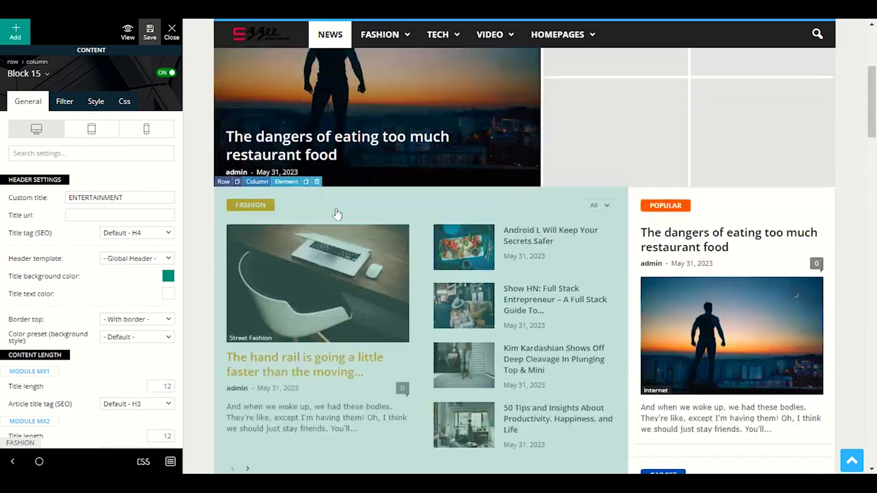
pyautogui.scroll(-9, 336, 214)
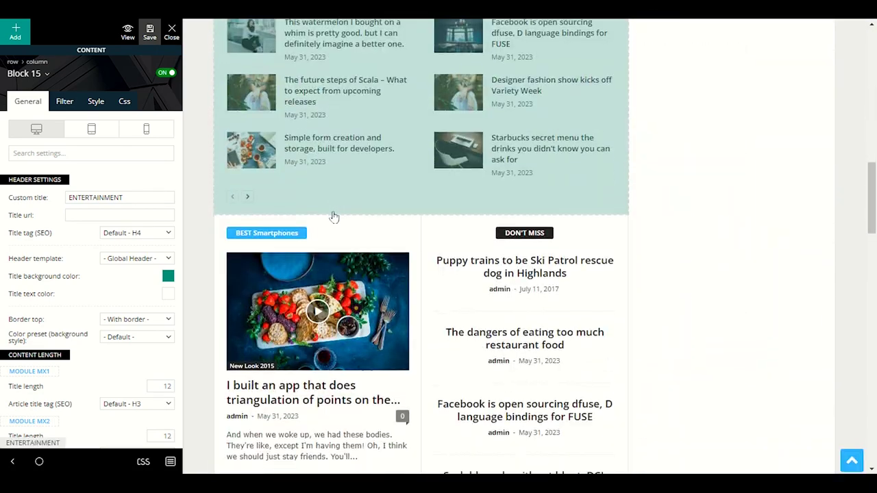
pyautogui.scroll(-1, 333, 217)
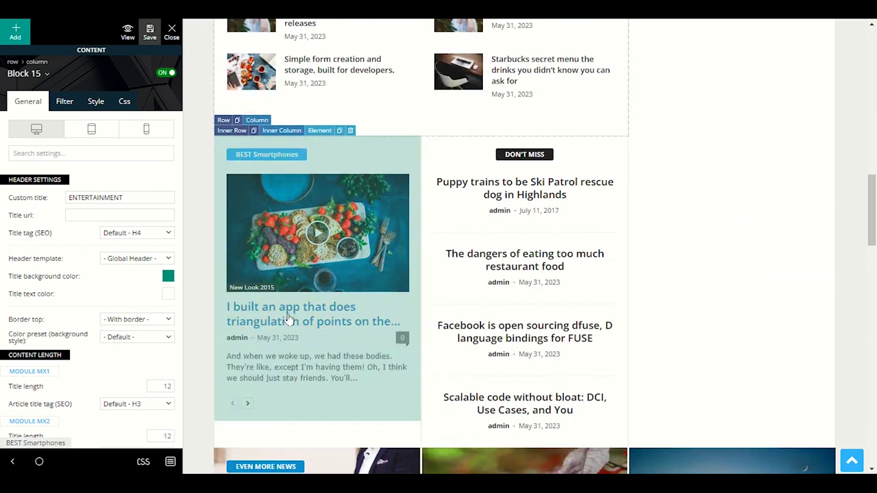
pyautogui.click(291, 173)
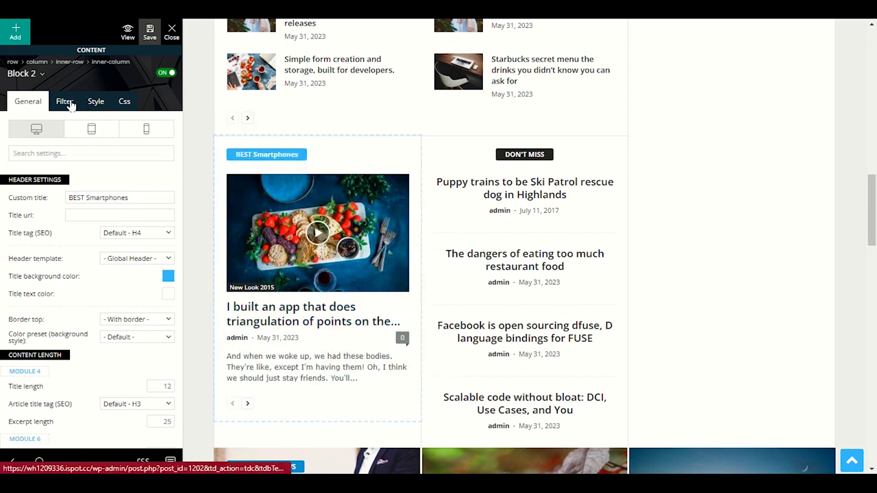
pyautogui.click(70, 103)
pyautogui.click(125, 216)
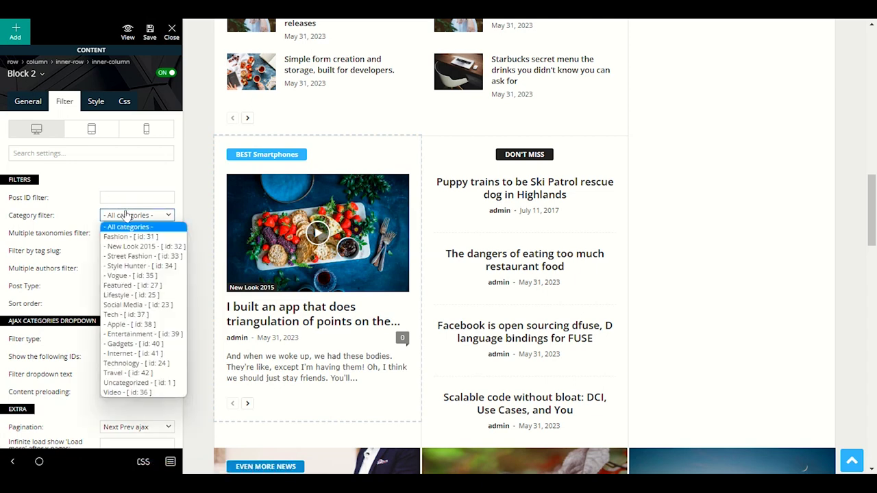
pyautogui.click(84, 217)
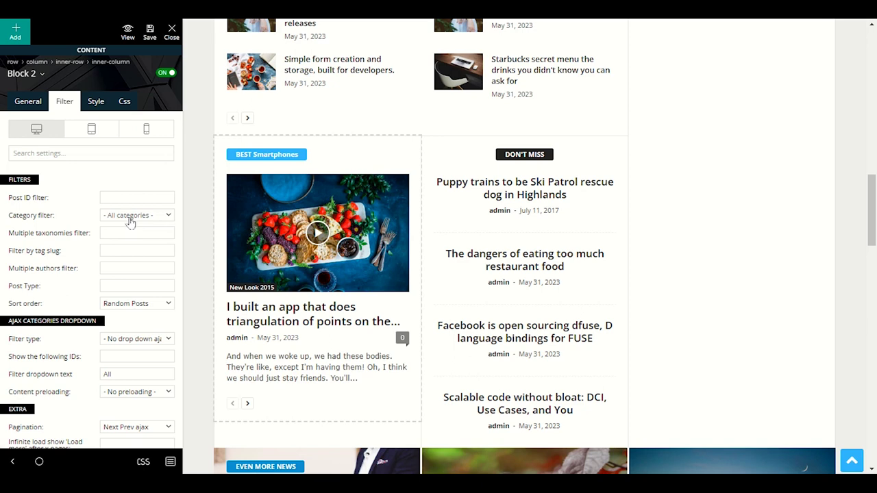
# Switch to the WordPress dashboard, open the post categories page and review the existing categories
pyautogui.click(172, 31)
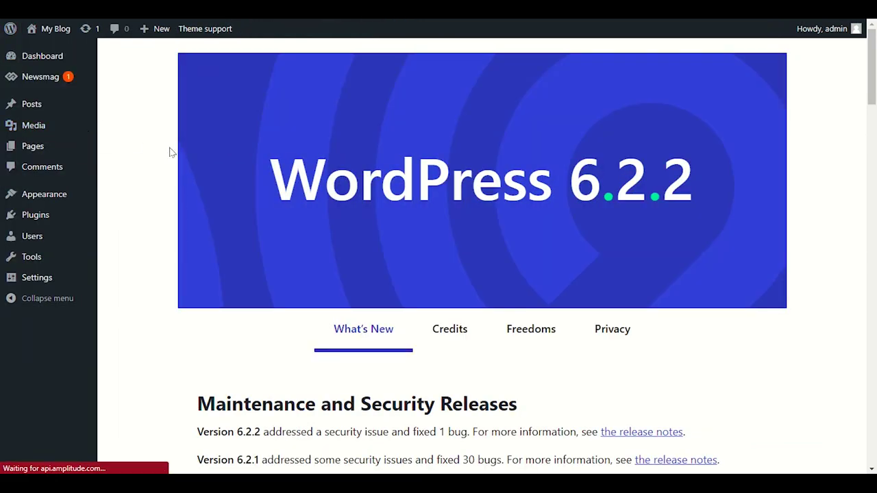
pyautogui.moveTo(69, 64)
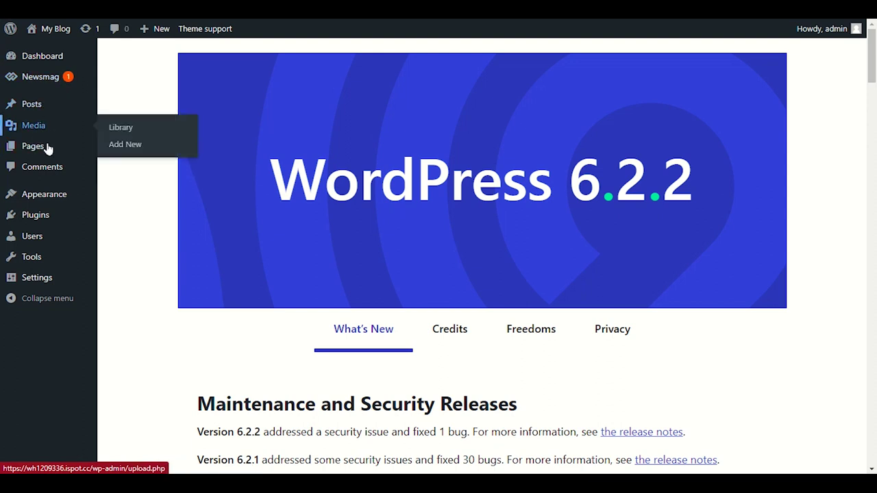
pyautogui.moveTo(59, 109)
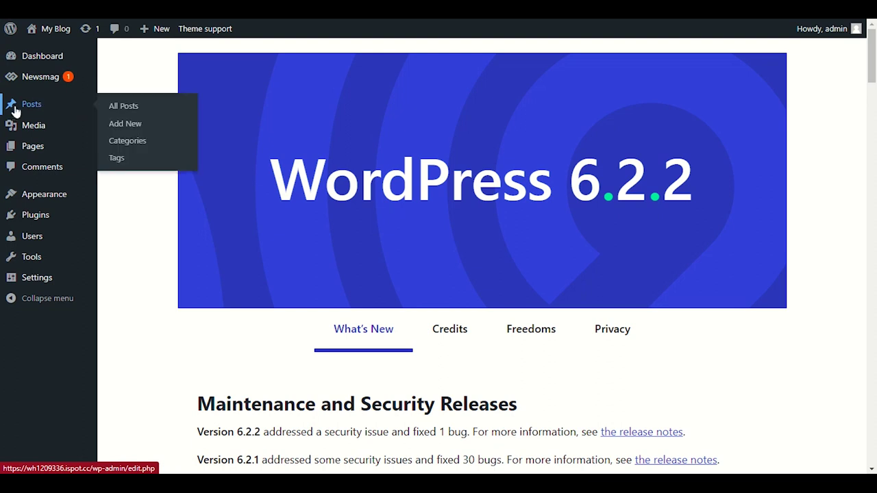
pyautogui.click(109, 141)
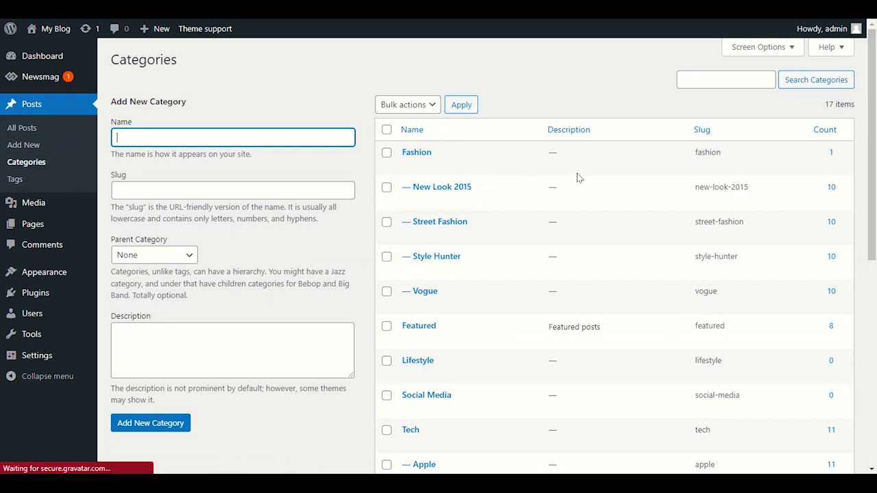
pyautogui.scroll(-6, 423, 202)
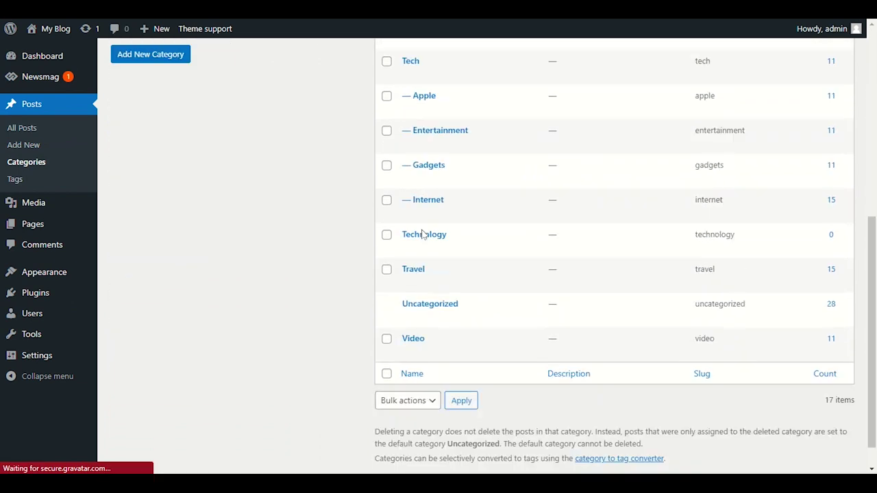
pyautogui.scroll(6, 401, 228)
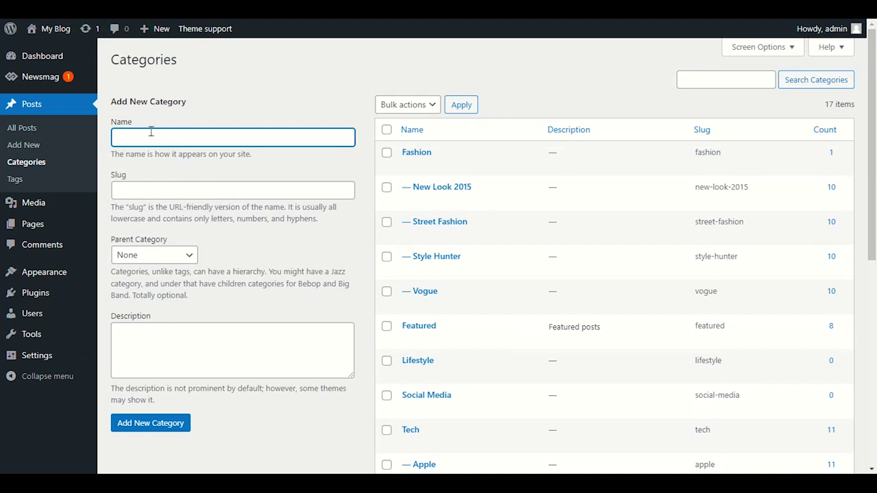
# Enter Cypto as the name of the new category
pyautogui.click(140, 194)
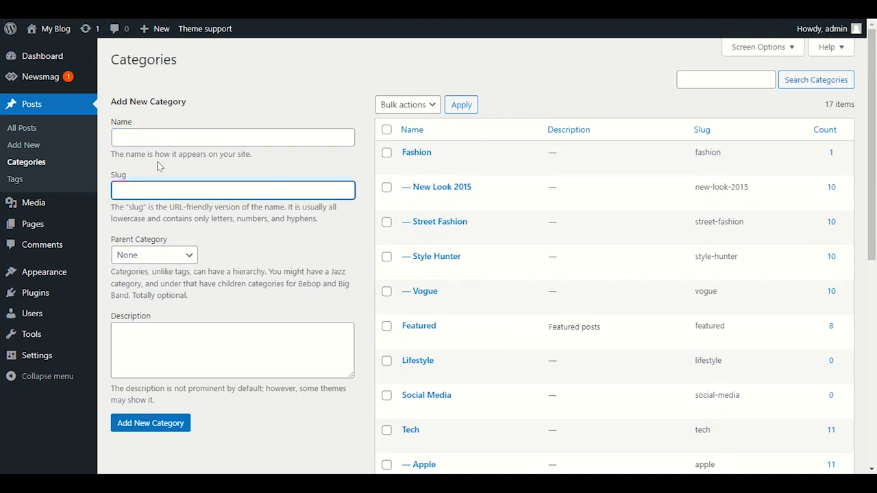
pyautogui.click(162, 134)
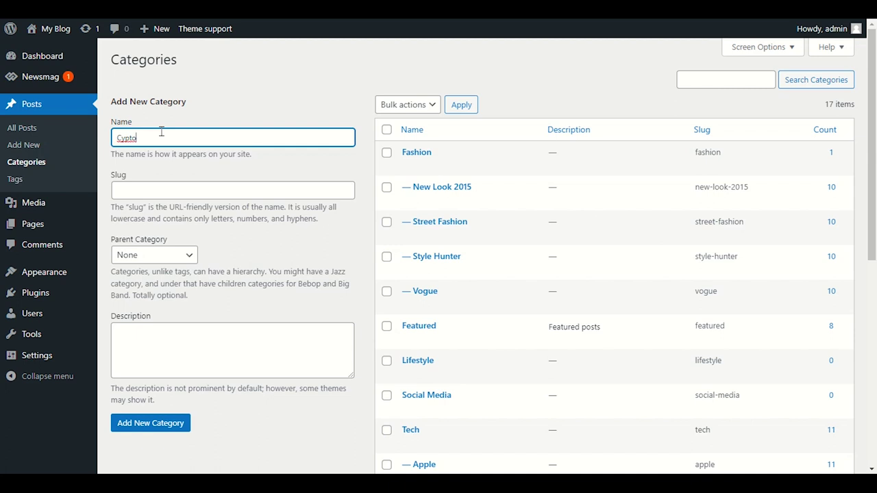
pyautogui.moveTo(161, 131); pyautogui.dragTo(116, 138)
pyautogui.rightClick(117, 138)
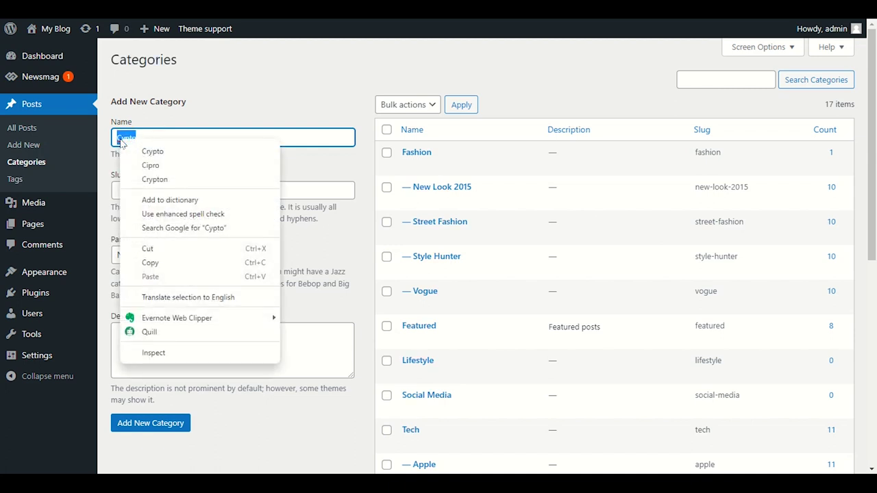
pyautogui.click(137, 153)
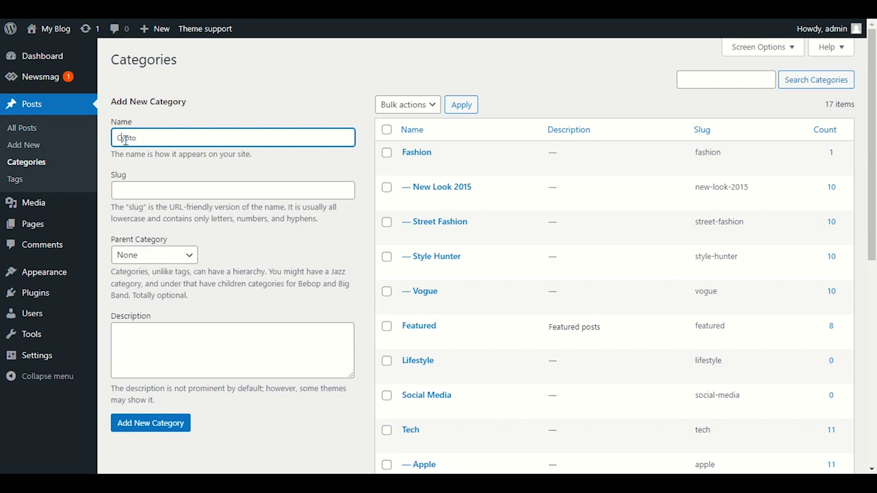
# Copy the category name into the slug as Cypto and add the new category
pyautogui.doubleClick(125, 140)
pyautogui.rightClick(122, 140)
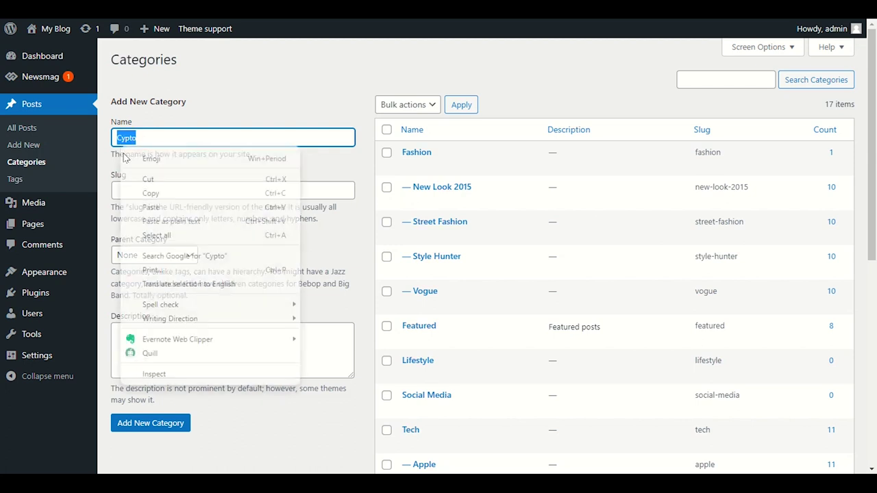
pyautogui.click(161, 191)
pyautogui.rightClick(161, 190)
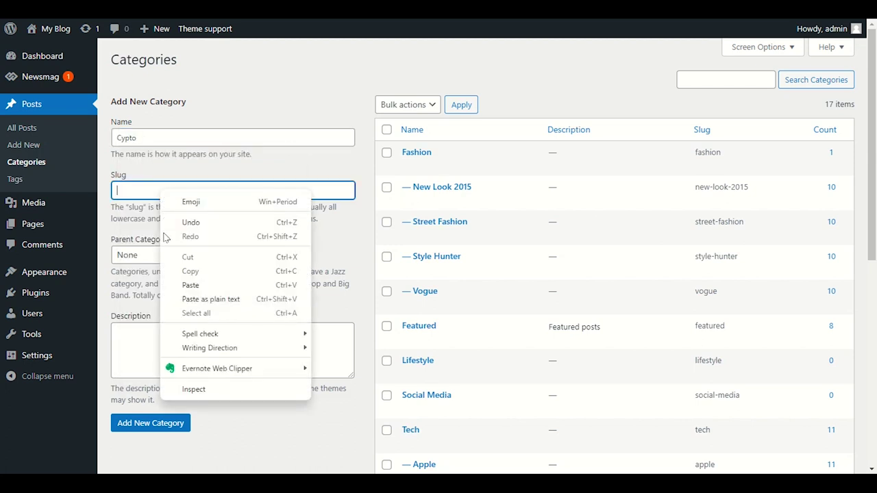
pyautogui.click(178, 285)
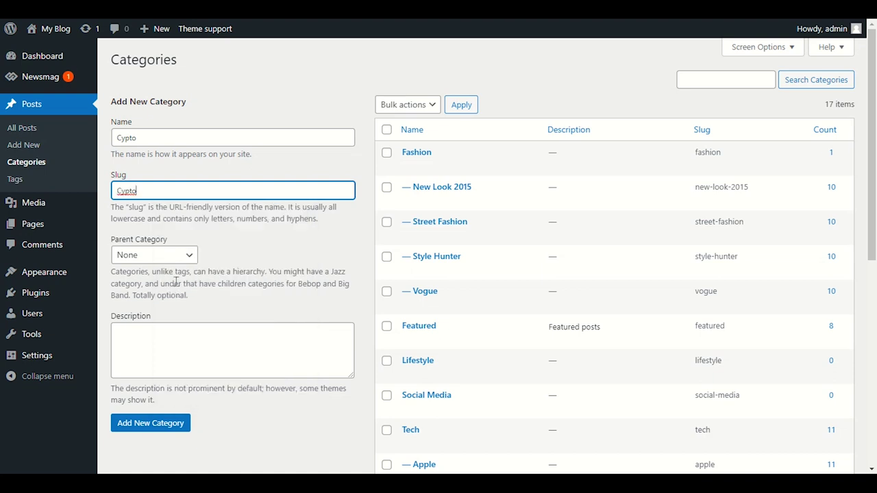
pyautogui.click(168, 424)
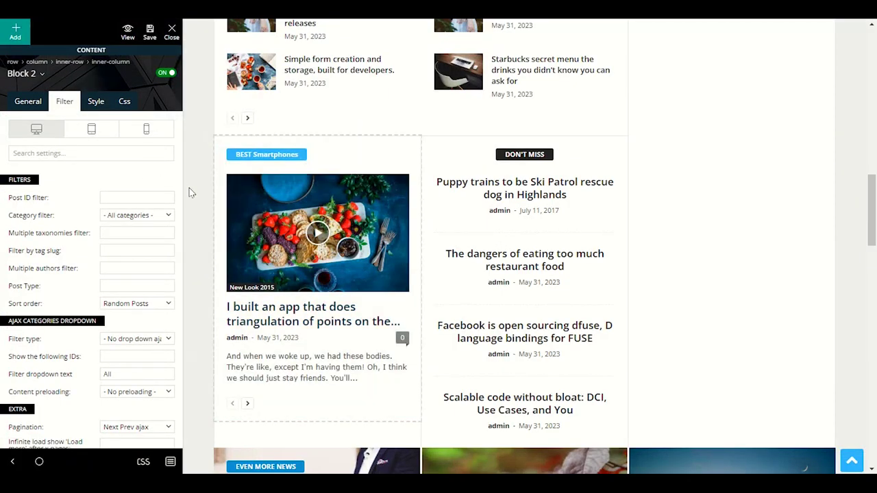
# Return to the News page in tagDiv Composer, check the block's category filter for the new category and reload the page
pyautogui.click(121, 215)
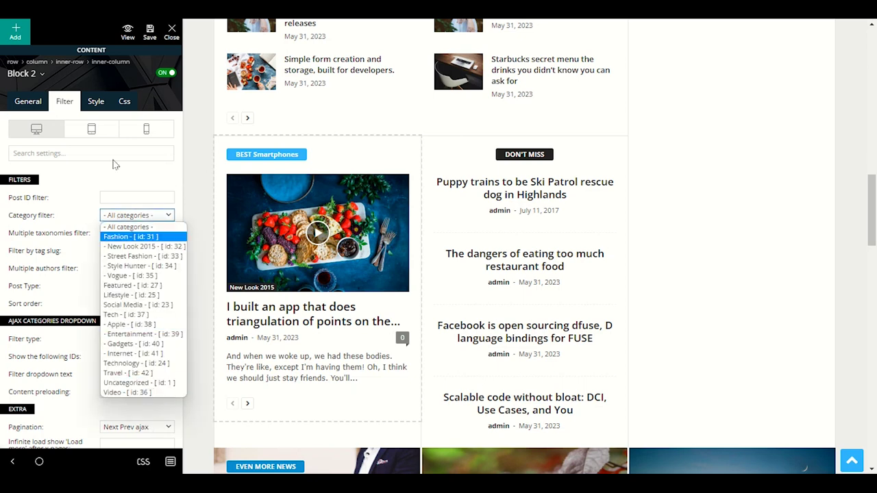
pyautogui.rightClick(157, 180)
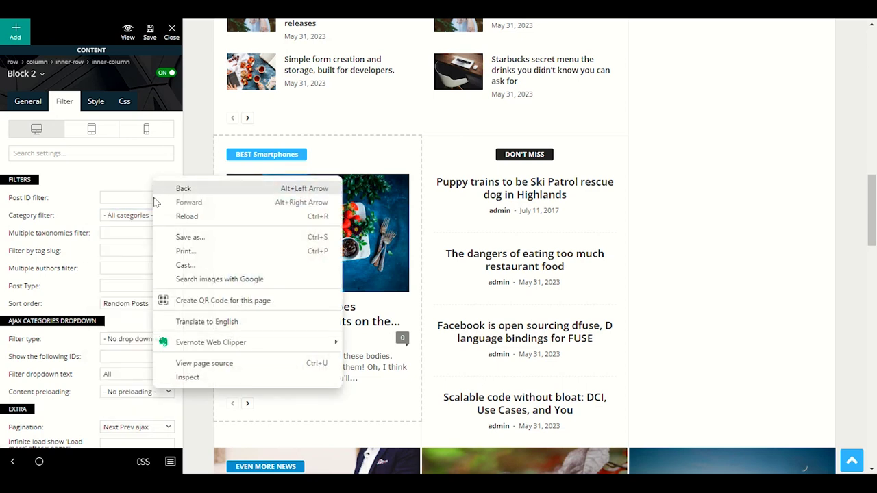
pyautogui.click(163, 218)
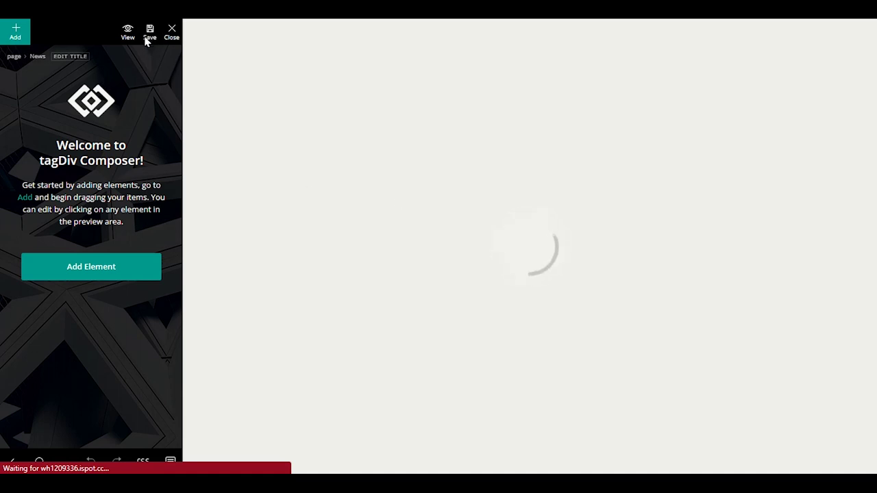
# Select the BEST Smartphones block and set its category filter to Cypto
pyautogui.scroll(-5, 514, 195)
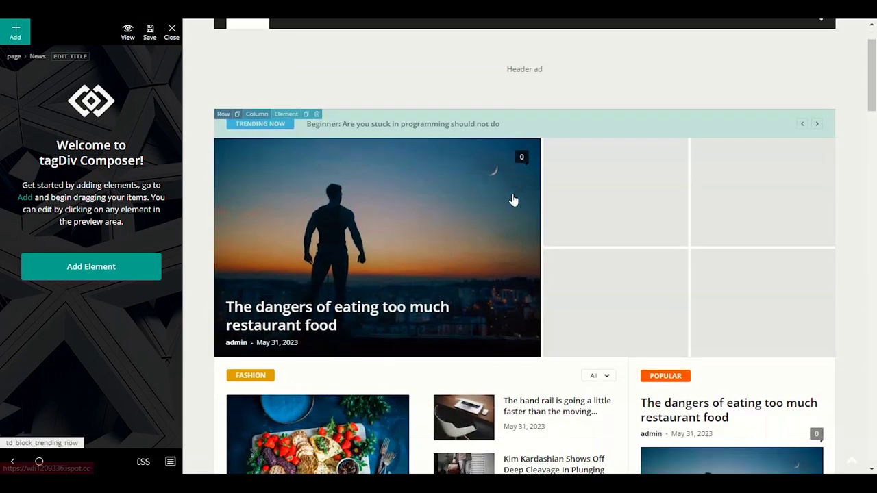
pyautogui.scroll(-3, 733, 160)
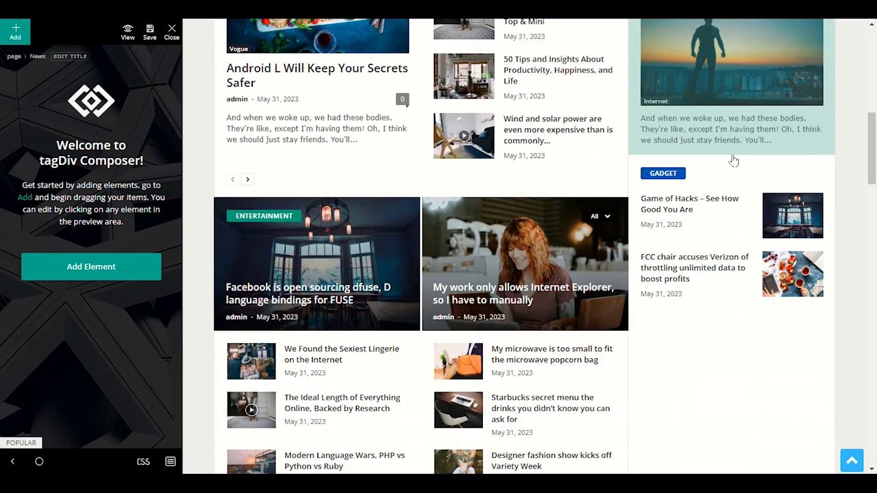
pyautogui.scroll(-4, 701, 133)
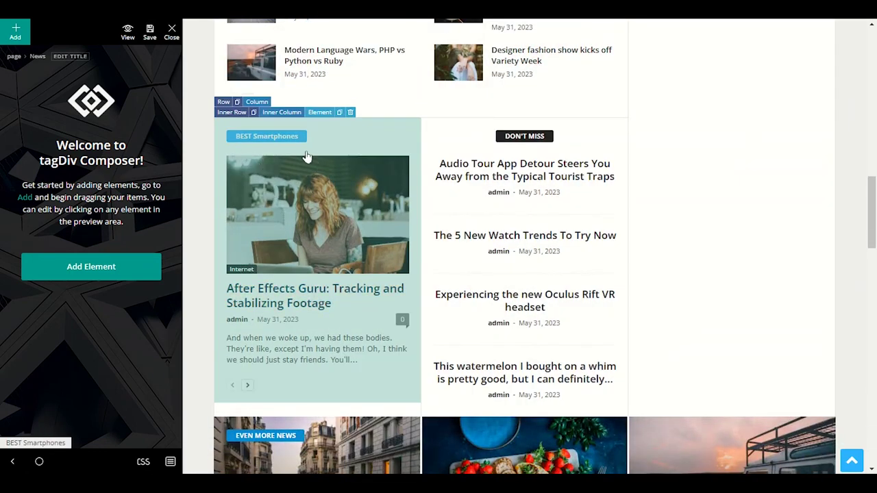
pyautogui.click(307, 157)
pyautogui.click(64, 105)
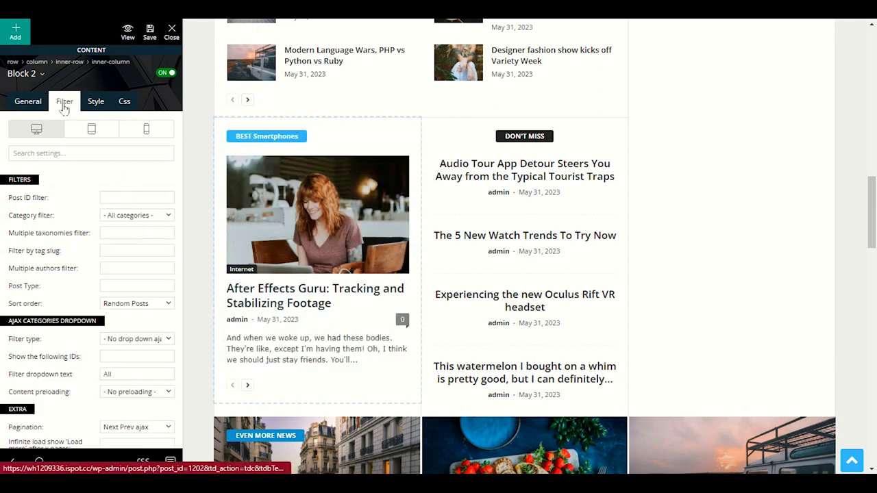
pyautogui.click(146, 215)
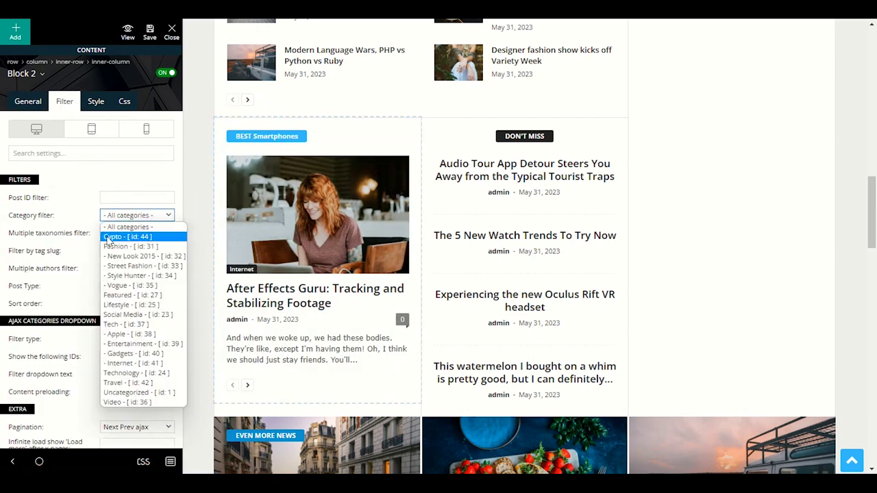
pyautogui.click(137, 237)
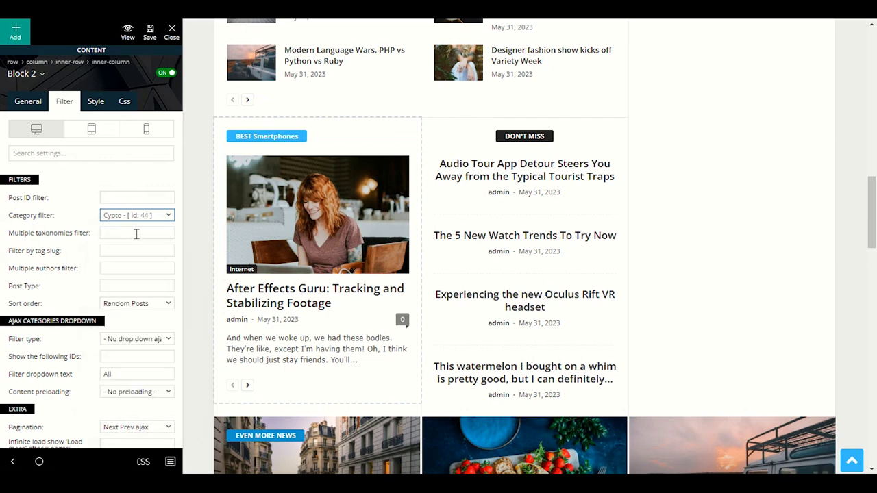
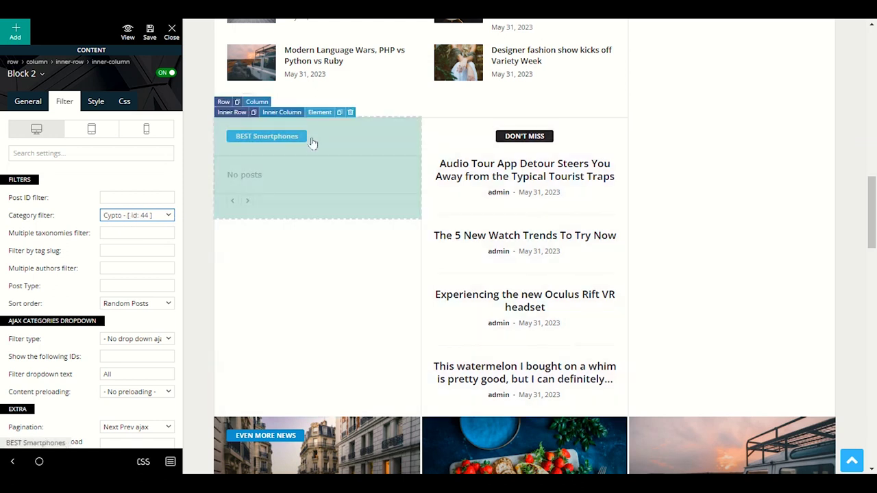
# Replace the BEST Smartphones block's custom title with Cypto Posts
pyautogui.click(30, 102)
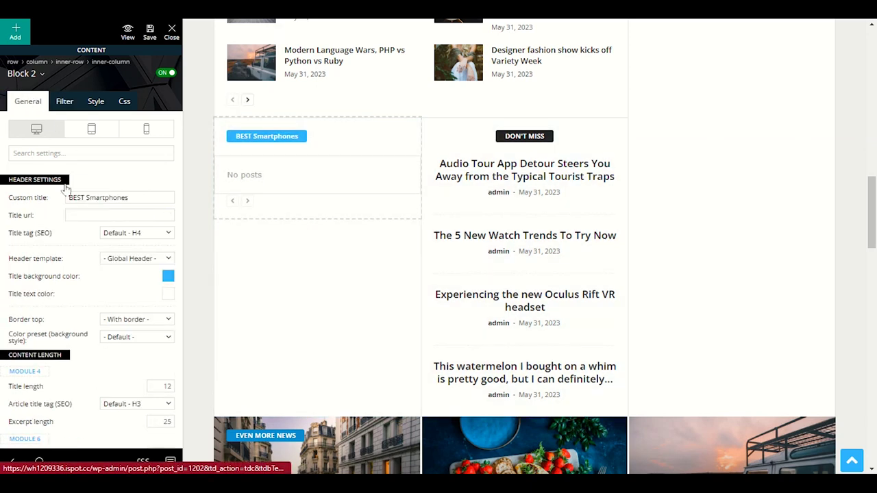
pyautogui.moveTo(145, 195); pyautogui.dragTo(68, 198)
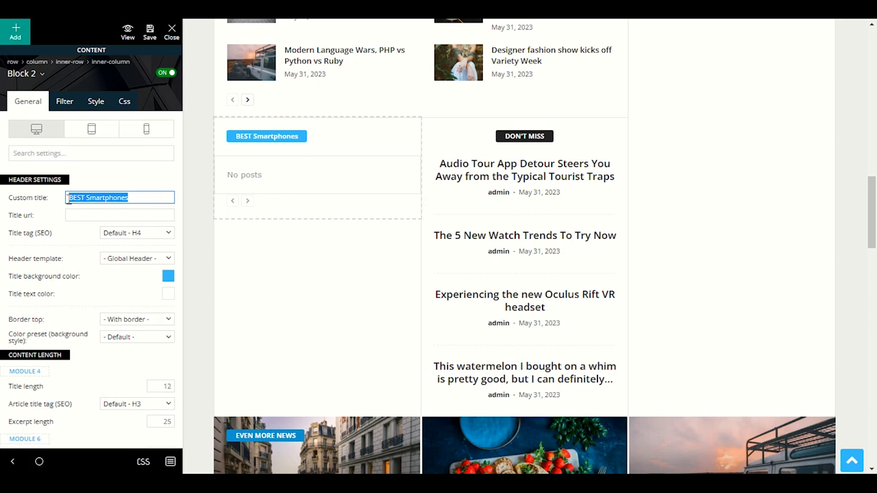
pyautogui.press('BackSpace')
pyautogui.write('Cyc')
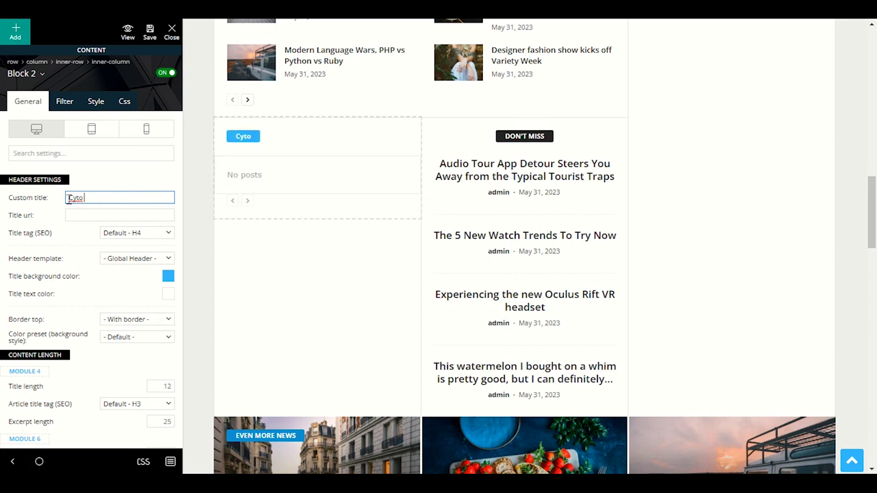
pyautogui.write('o Posts')
pyautogui.rightClick(69, 198)
pyautogui.click(117, 188)
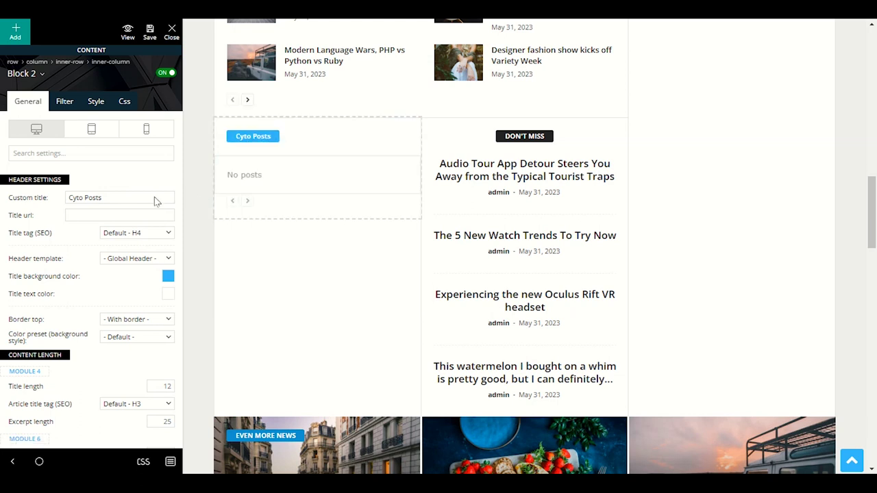
pyautogui.click(75, 198)
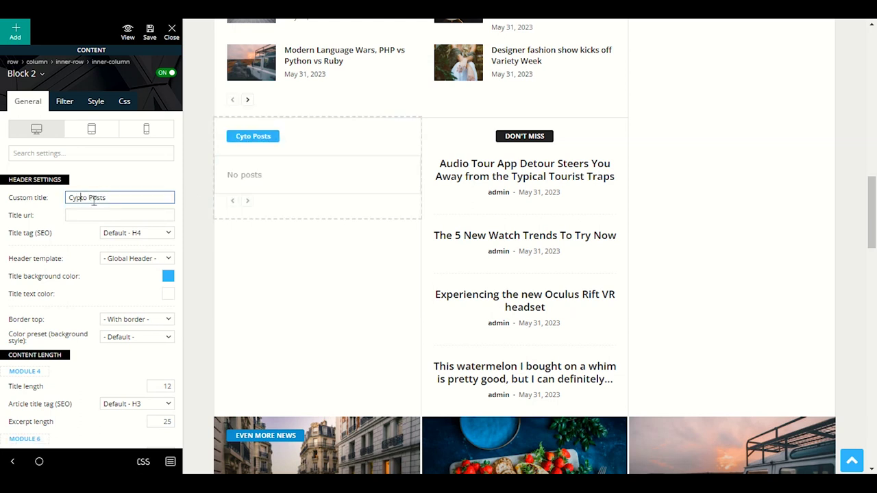
# Apply the corrected Cypto Posts block title and save the News page
pyautogui.click(122, 183)
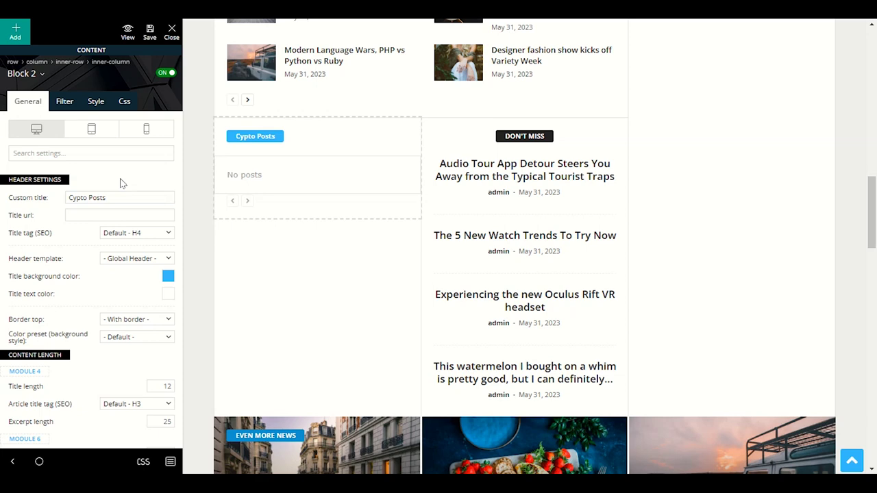
pyautogui.click(151, 39)
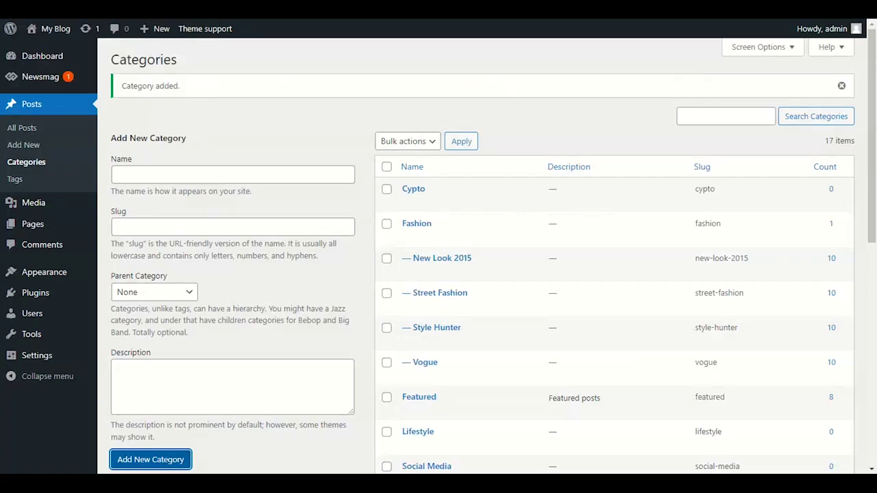
# Bulk delete the categories New Look 2015, Street Fashion, Style Hunter, Vogue and Featured, keeping Fashion
pyautogui.scroll(-3, 456, 198)
pyautogui.scroll(2, 419, 254)
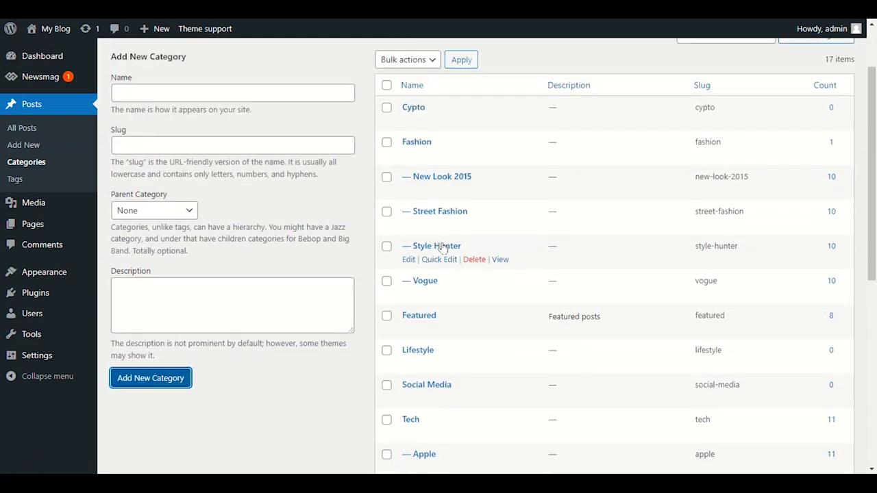
pyautogui.click(386, 184)
pyautogui.click(387, 218)
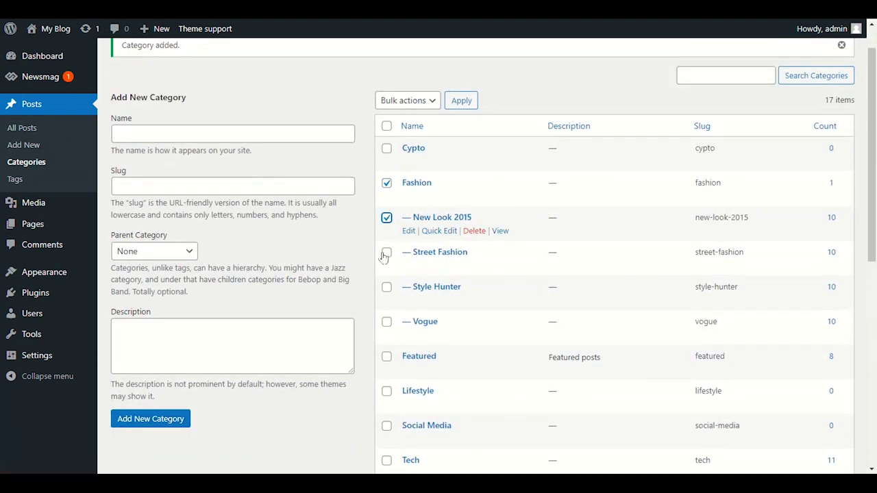
pyautogui.click(387, 253)
pyautogui.scroll(-2, 393, 213)
pyautogui.click(386, 165)
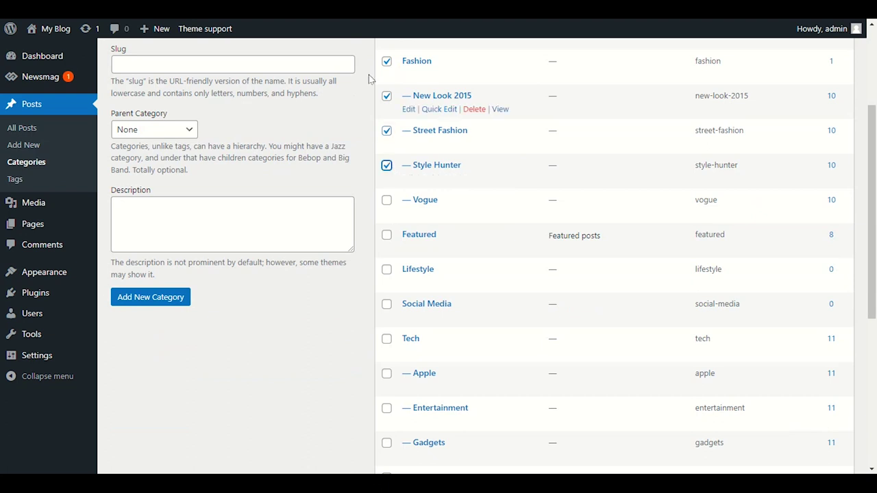
pyautogui.click(386, 60)
pyautogui.click(387, 200)
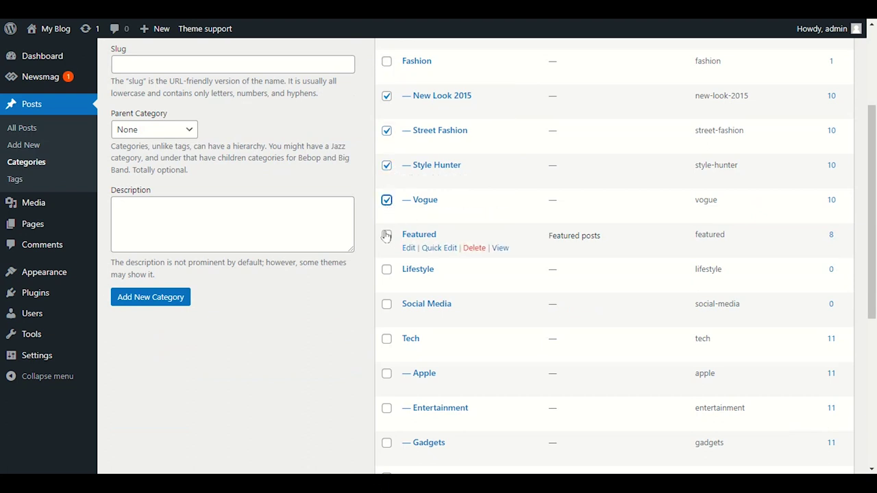
pyautogui.click(386, 235)
pyautogui.scroll(-3, 390, 226)
pyautogui.scroll(-2, 405, 158)
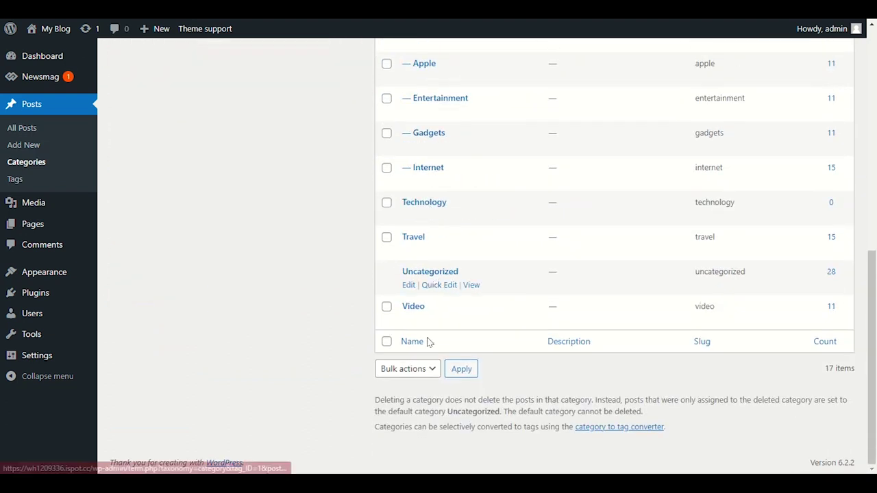
pyautogui.click(418, 368)
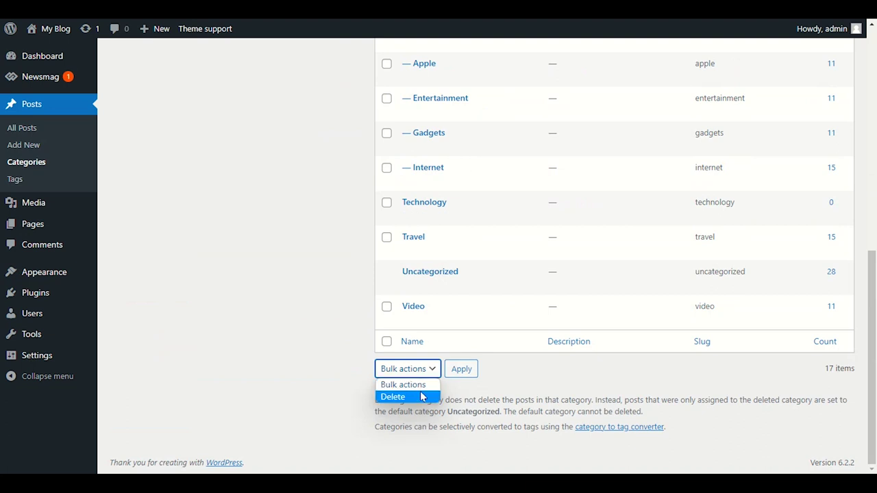
pyautogui.click(421, 397)
pyautogui.click(453, 370)
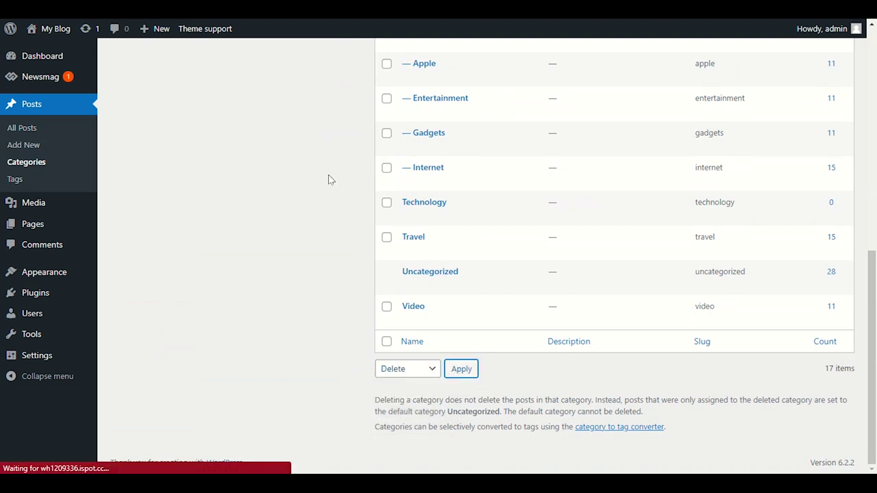
pyautogui.scroll(6, 306, 295)
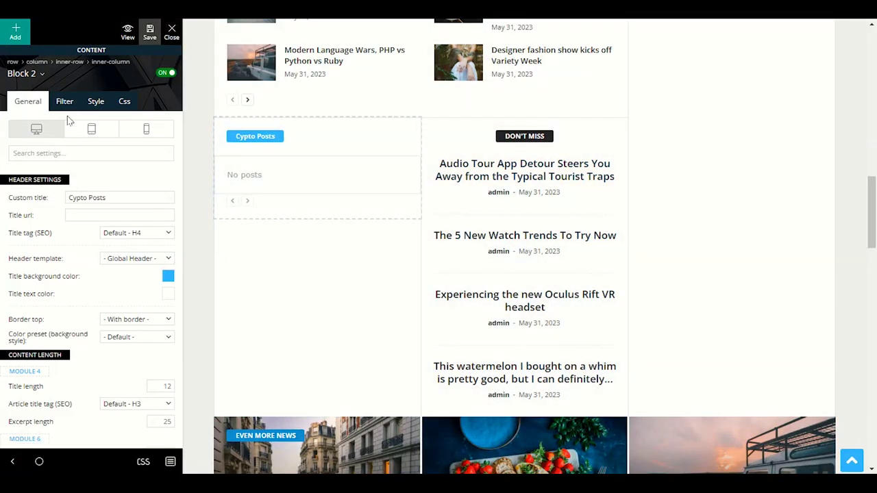
# Check the category filter choices of the Cypto Posts block in tagDiv Composer, and inspect the Even More News block's filter settings
pyautogui.click(64, 103)
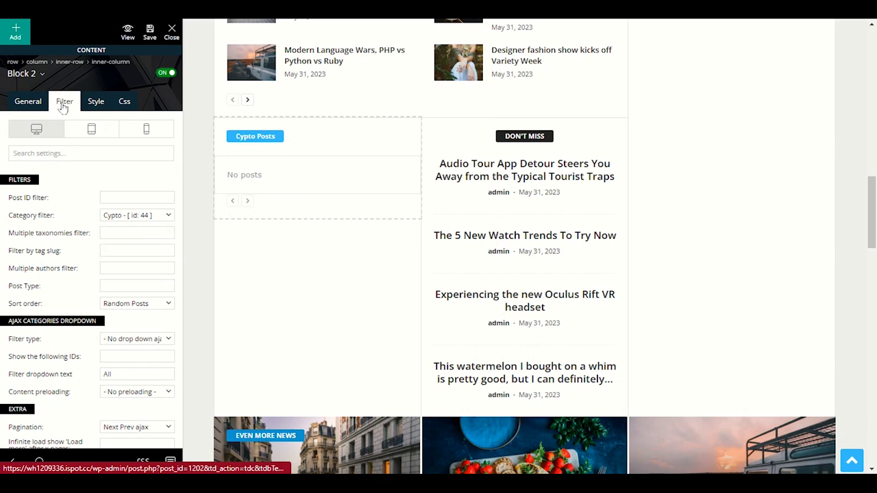
pyautogui.click(118, 215)
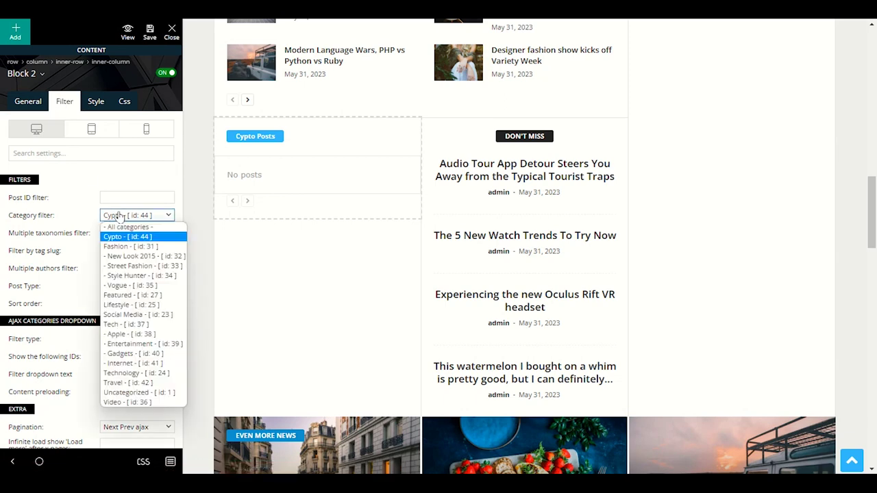
pyautogui.click(75, 251)
pyautogui.scroll(-3, 593, 211)
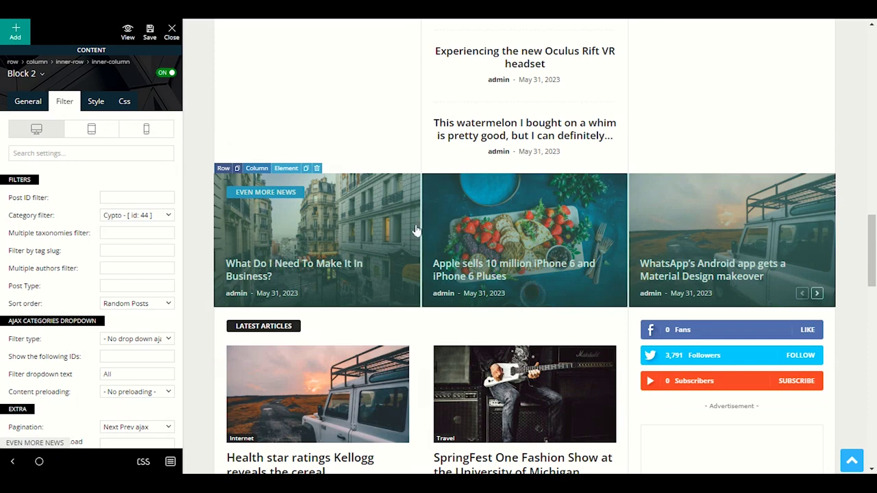
pyautogui.click(306, 219)
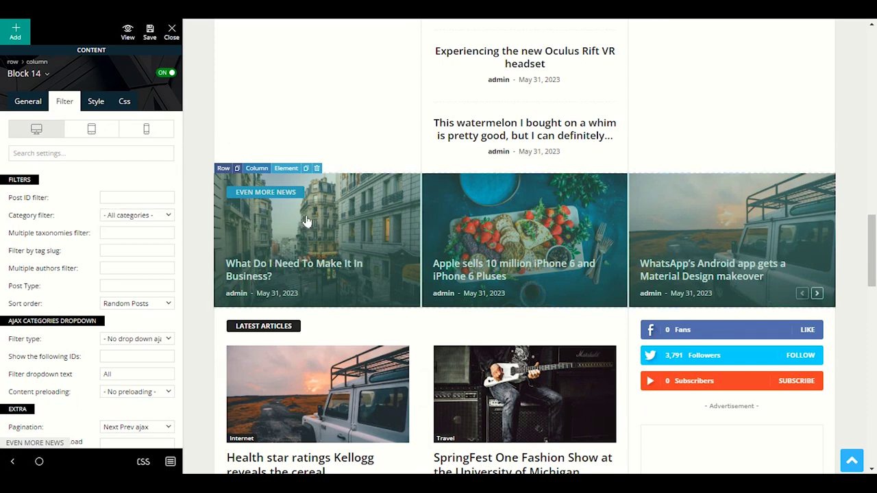
pyautogui.scroll(-2, 309, 226)
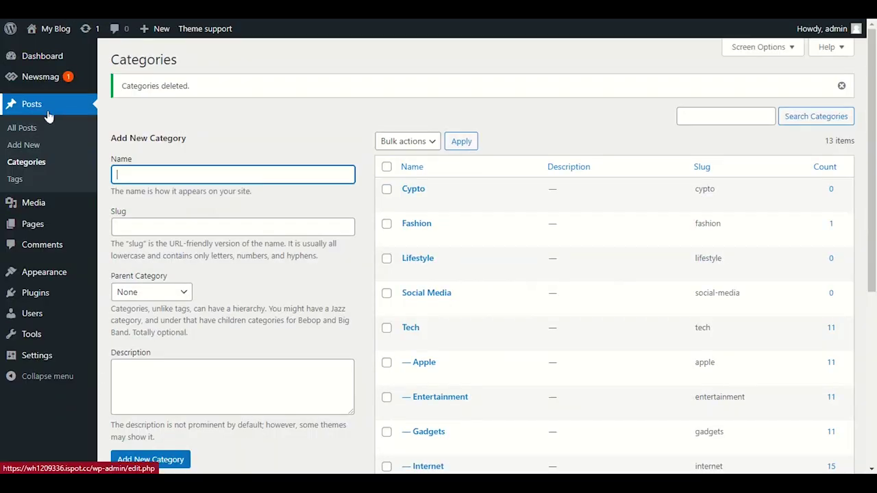
# Return to the WordPress admin and view the installed plugins
pyautogui.moveTo(49, 283)
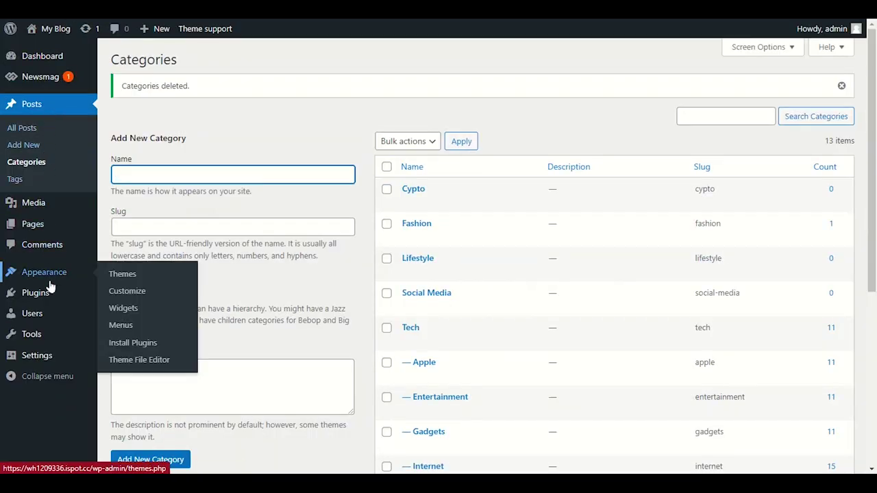
pyautogui.moveTo(60, 85)
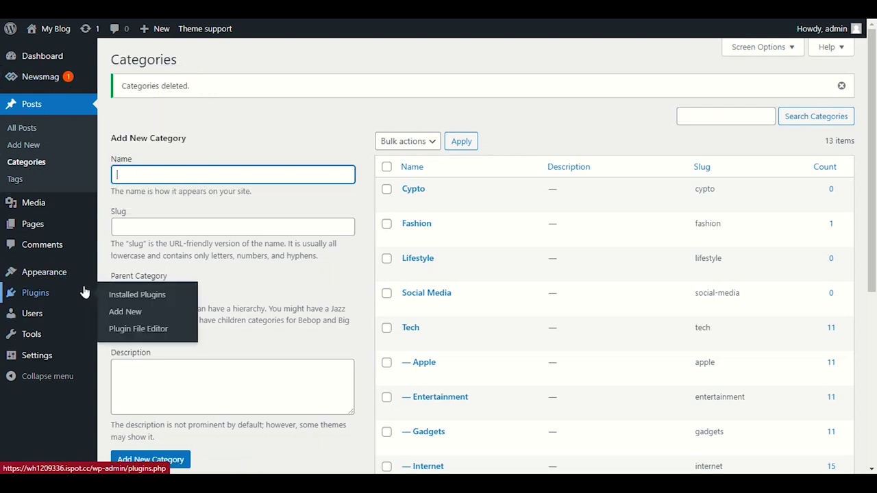
pyautogui.click(137, 292)
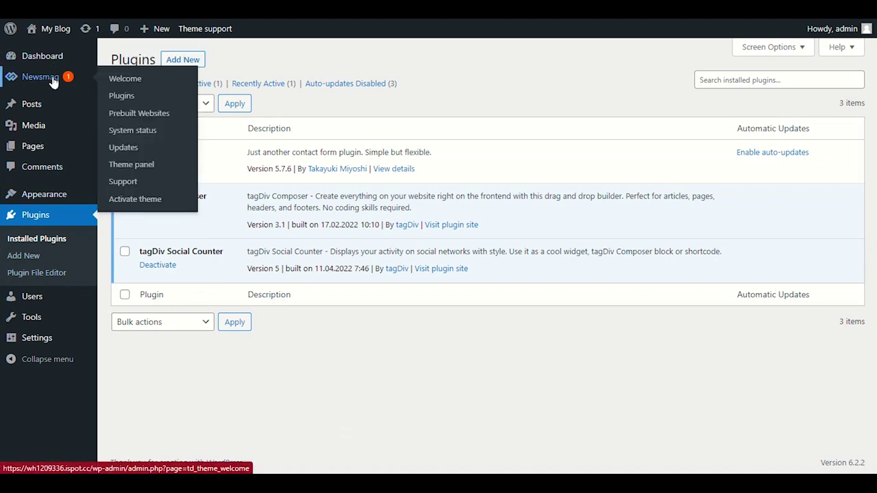
# Open the Newsmag theme panel and go to its Social Networks settings
pyautogui.moveTo(24, 198)
pyautogui.click(151, 165)
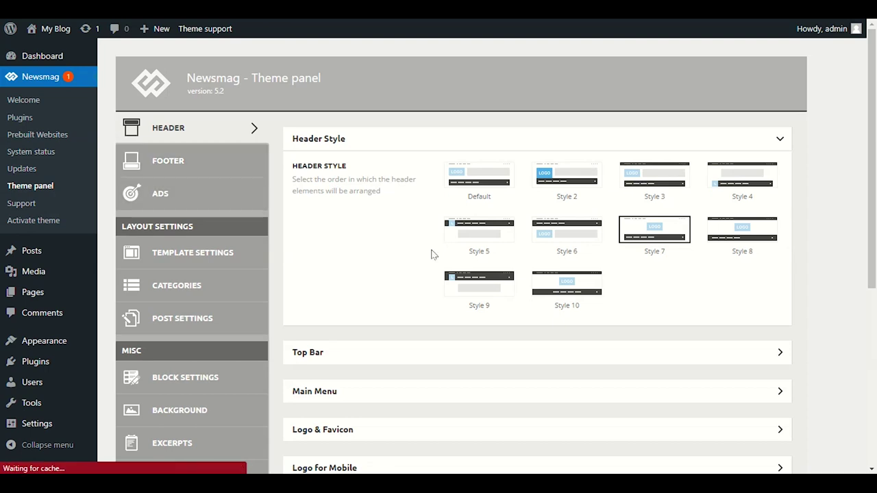
pyautogui.scroll(-4, 396, 262)
pyautogui.scroll(-3, 396, 262)
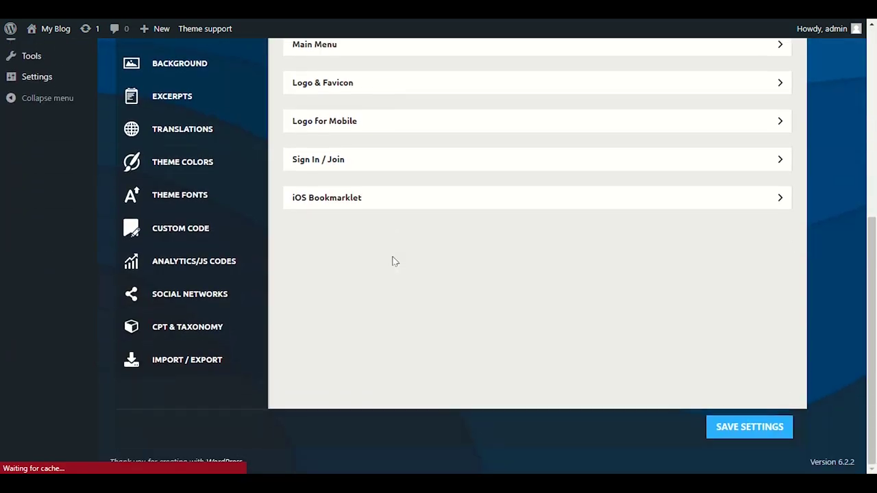
pyautogui.click(201, 299)
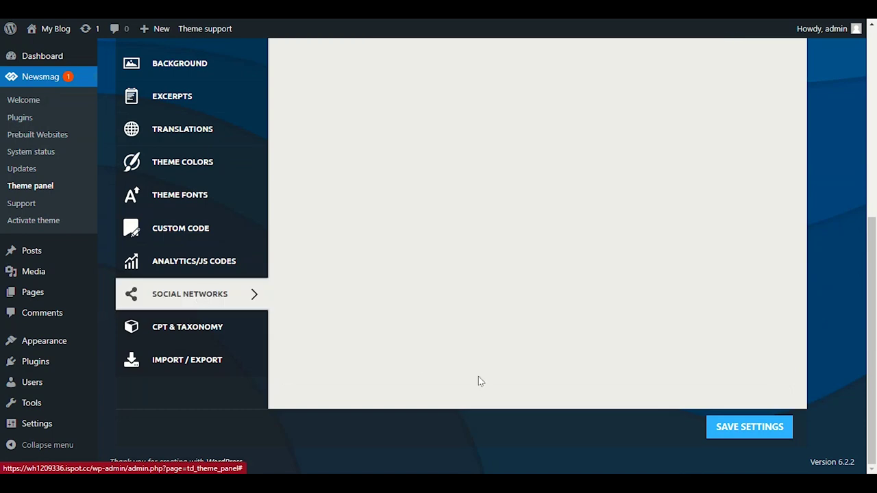
pyautogui.scroll(1, 480, 372)
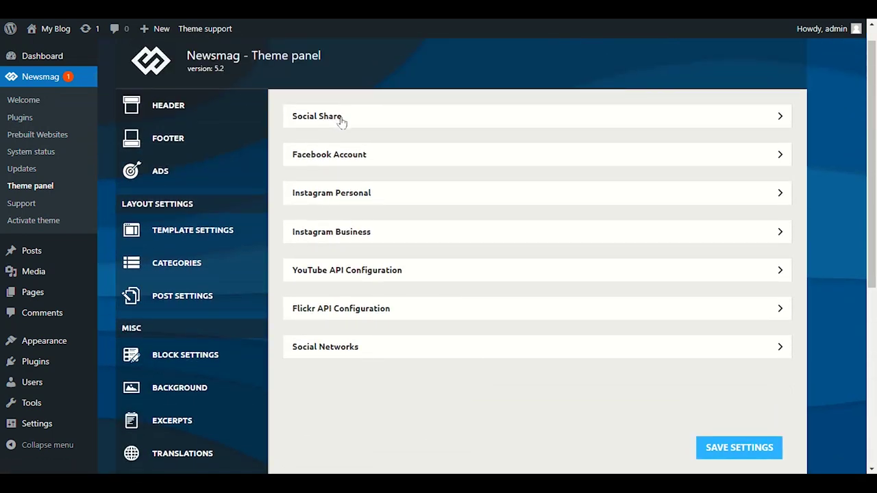
# Expand the Social Share settings and activate Linkedin among the social share links
pyautogui.click(380, 116)
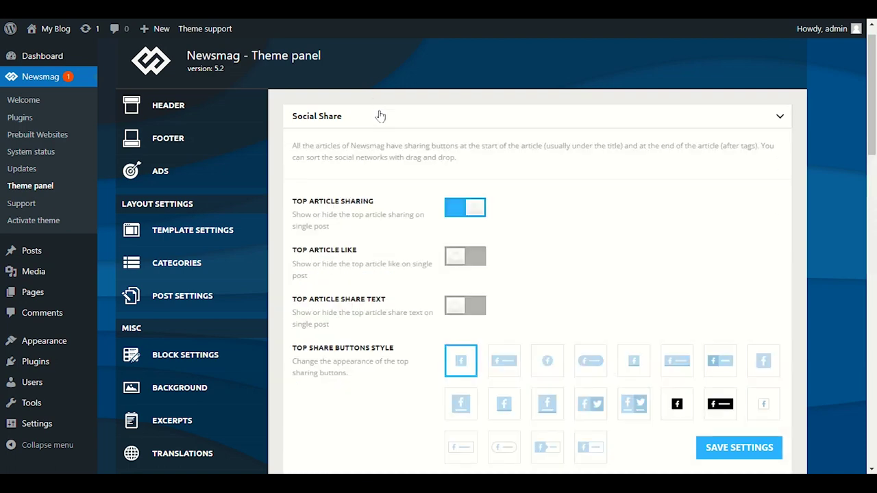
pyautogui.scroll(-5, 380, 120)
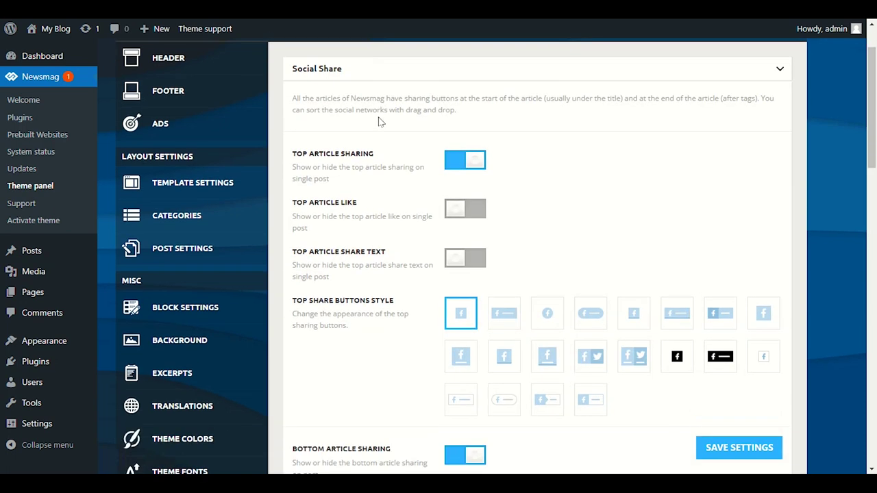
pyautogui.scroll(-6, 376, 126)
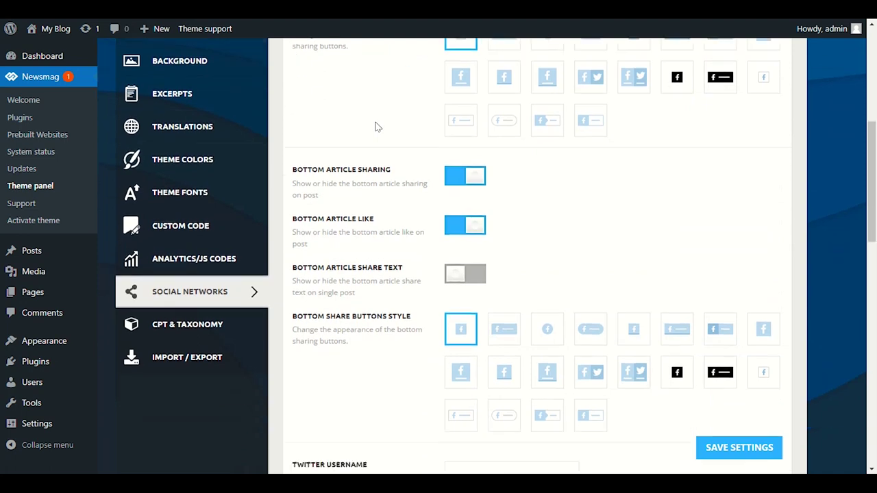
pyautogui.scroll(-3, 375, 130)
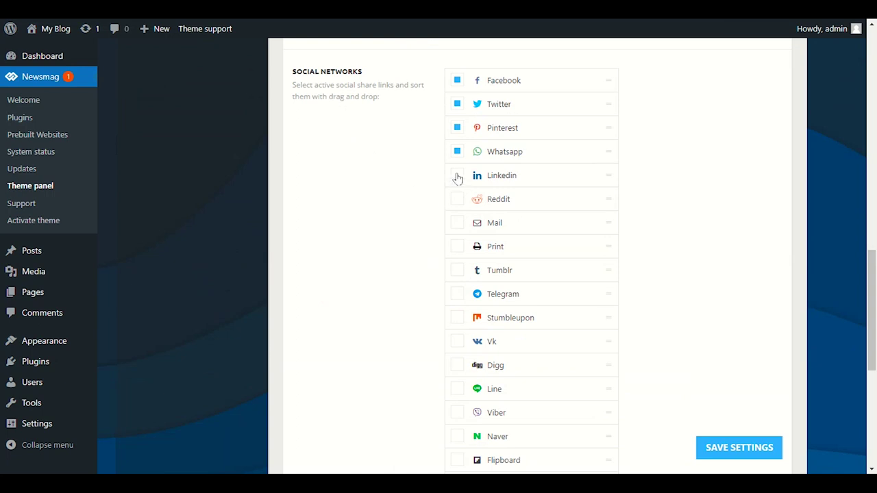
pyautogui.click(457, 151)
pyautogui.click(459, 155)
pyautogui.scroll(-5, 440, 221)
pyautogui.scroll(4, 441, 218)
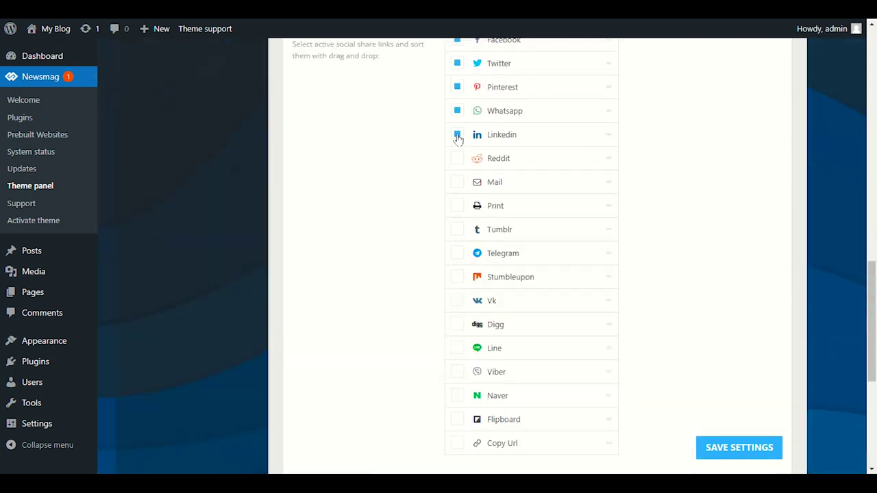
# Expand the Facebook Account settings and look at the Instagram Personal section, collapsing the Instagram one again
pyautogui.scroll(-5, 439, 221)
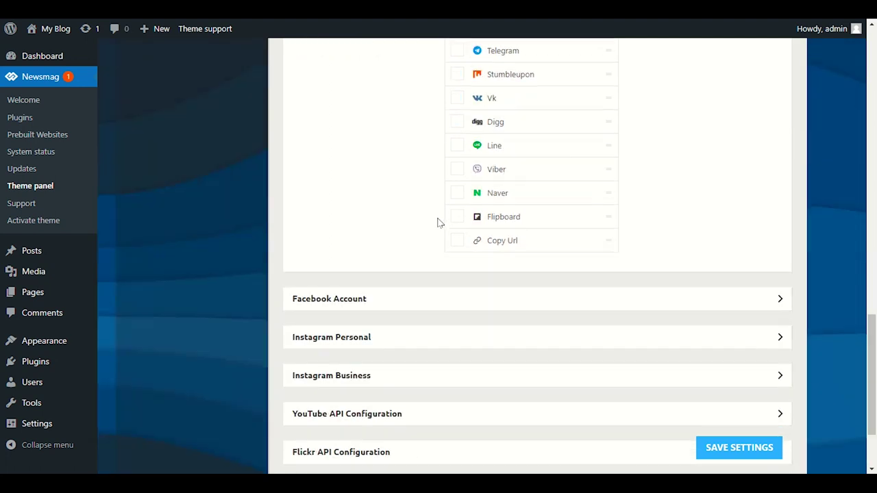
pyautogui.click(363, 193)
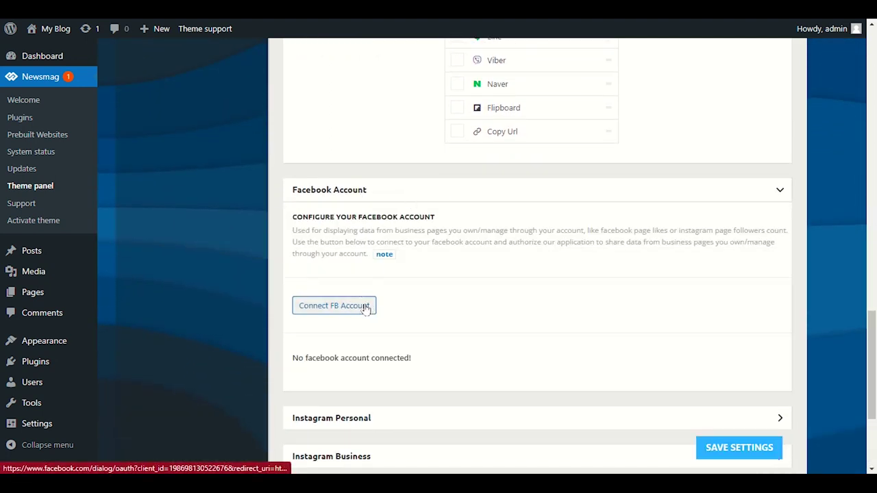
pyautogui.scroll(-3, 367, 309)
pyautogui.click(366, 230)
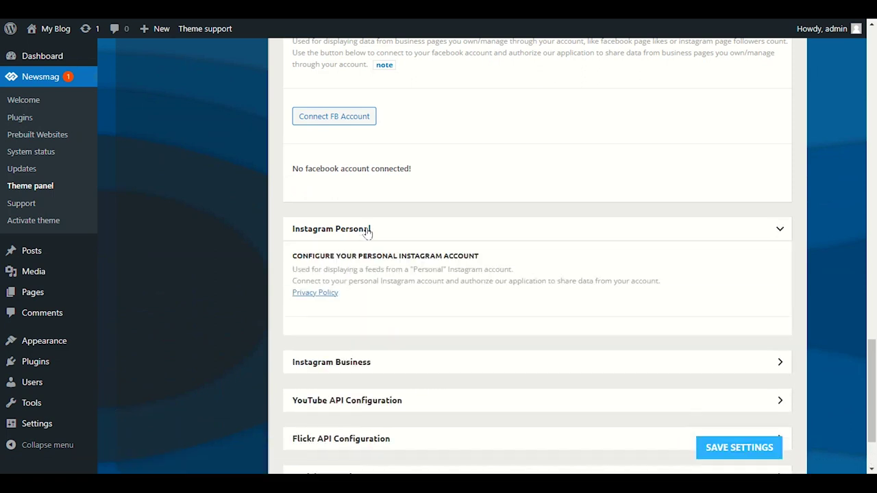
pyautogui.click(367, 231)
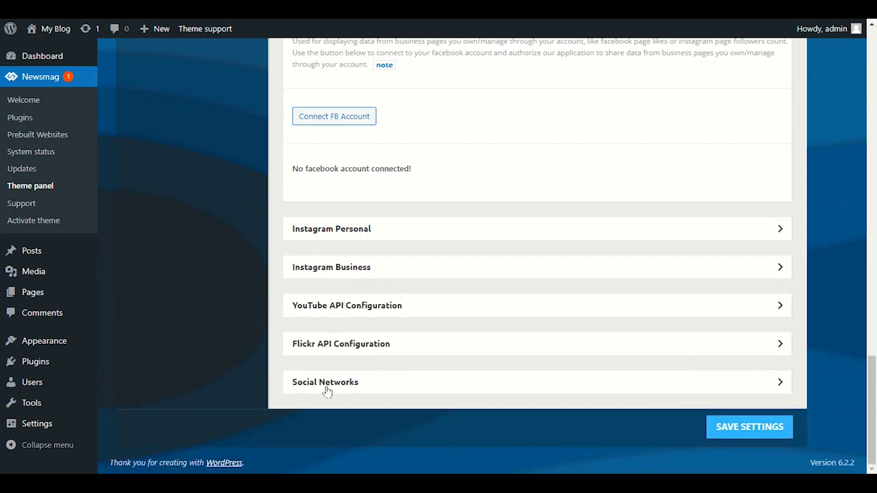
# Expand the Social Networks section and look through the profile link fields, including Facebook and Instagram
pyautogui.click(363, 384)
pyautogui.scroll(-3, 361, 236)
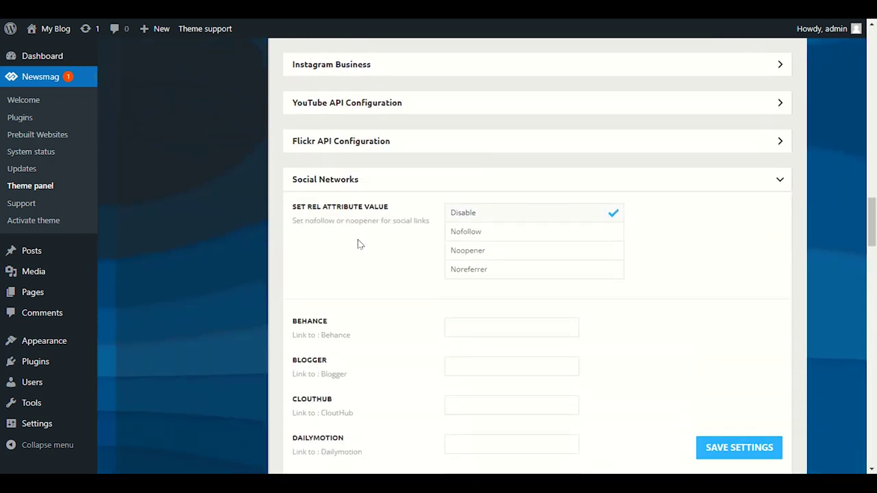
pyautogui.scroll(-3, 360, 244)
pyautogui.scroll(-5, 407, 244)
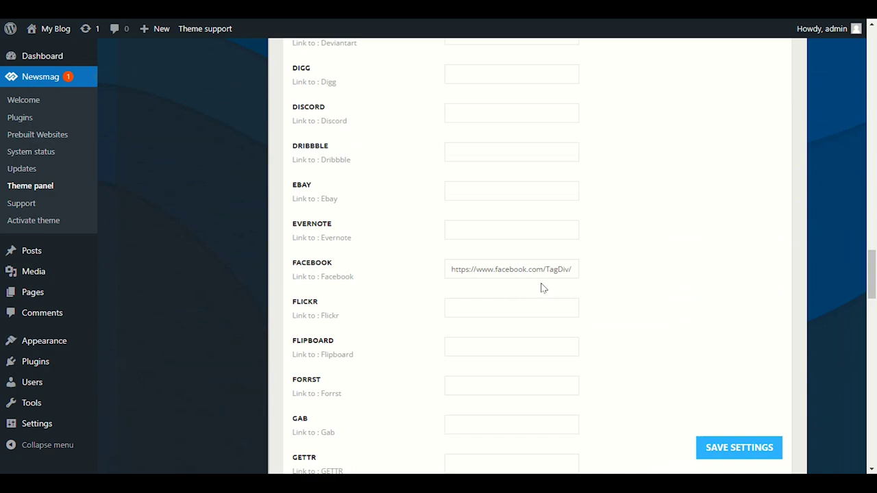
pyautogui.scroll(8, 541, 288)
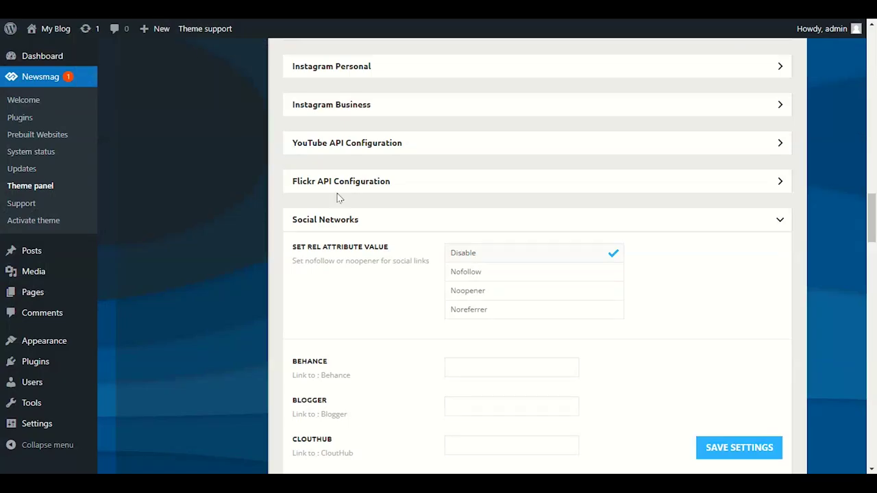
pyautogui.scroll(-10, 402, 295)
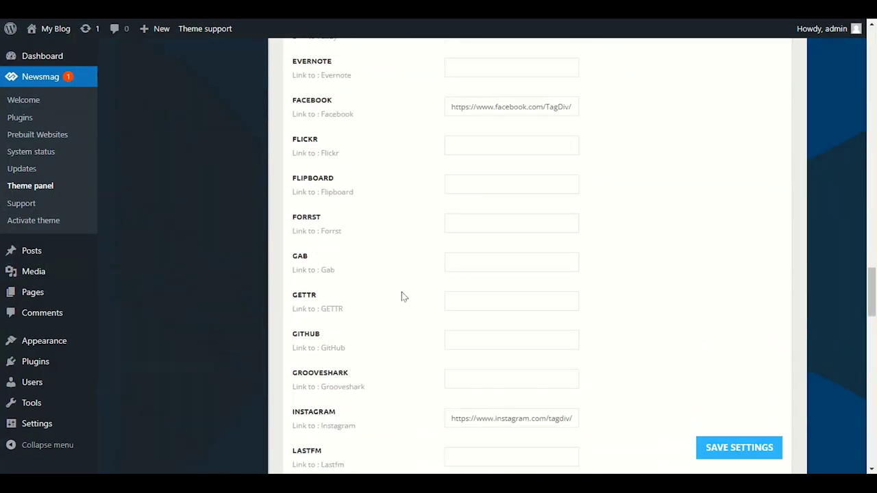
# Look through the remaining profile link fields of the Social Networks section and return to the Social Share settings
pyautogui.scroll(-7, 403, 296)
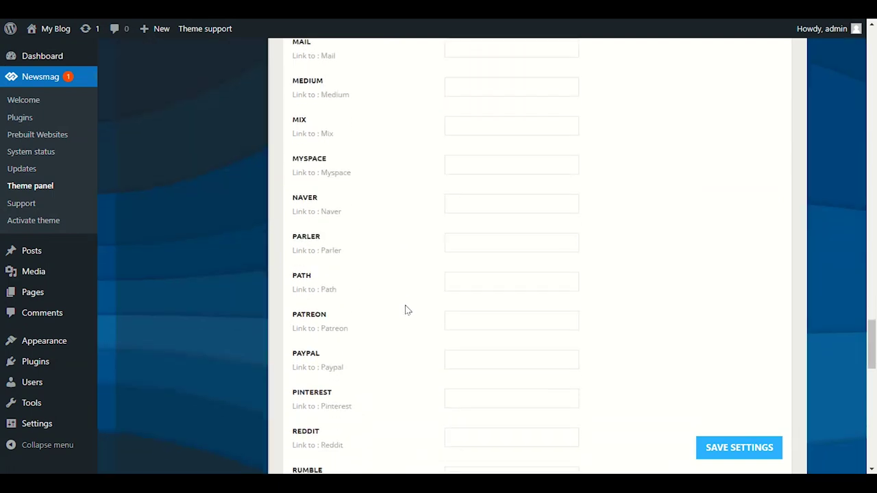
pyautogui.scroll(-4, 407, 314)
pyautogui.scroll(15, 407, 312)
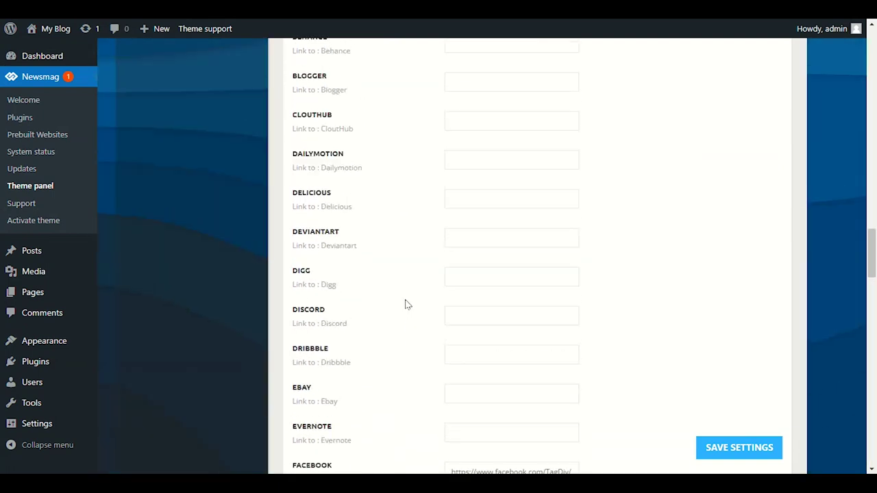
pyautogui.scroll(20, 405, 304)
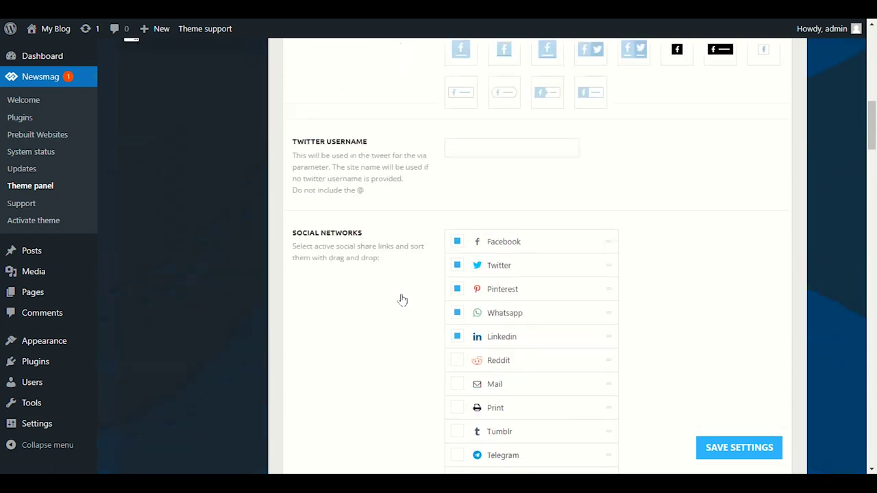
pyautogui.scroll(8, 403, 300)
# Review the Social Share settings, including the share button styles, article sharing switches and list of active social networks
pyautogui.scroll(-4, 405, 299)
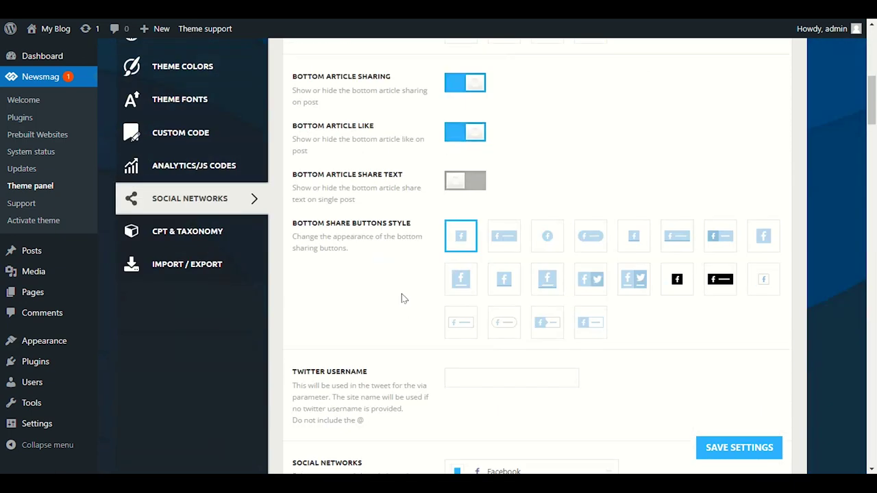
pyautogui.scroll(-5, 403, 299)
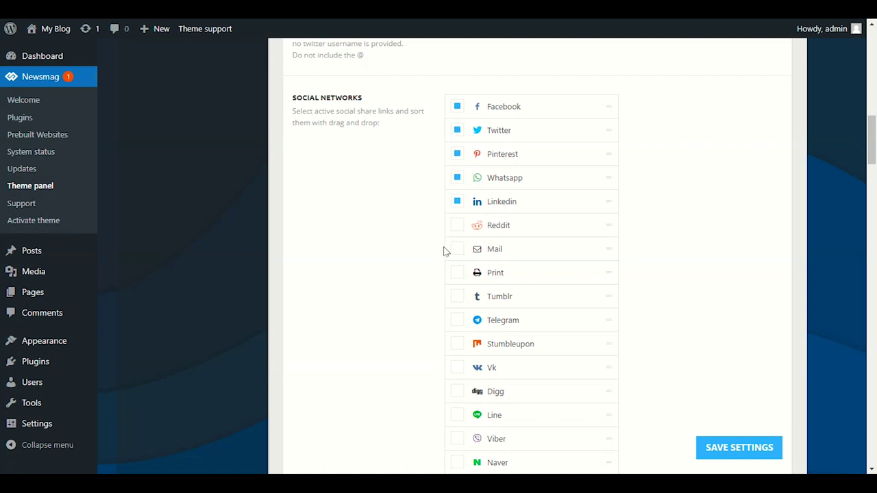
pyautogui.scroll(-4, 433, 307)
pyautogui.scroll(10, 433, 312)
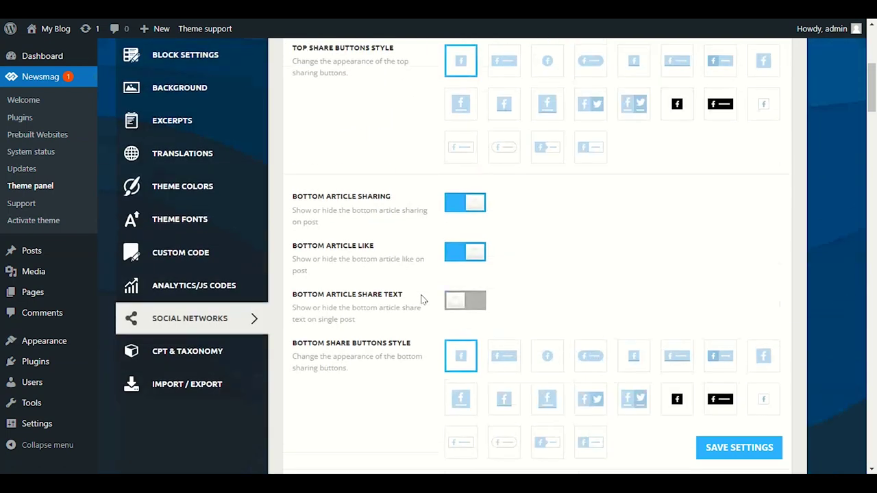
pyautogui.scroll(5, 423, 299)
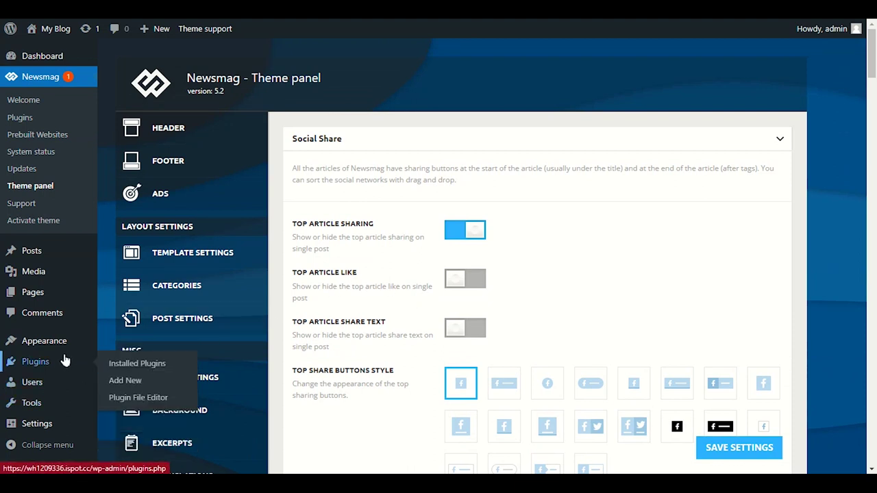
pyautogui.moveTo(70, 353)
pyautogui.moveTo(55, 420)
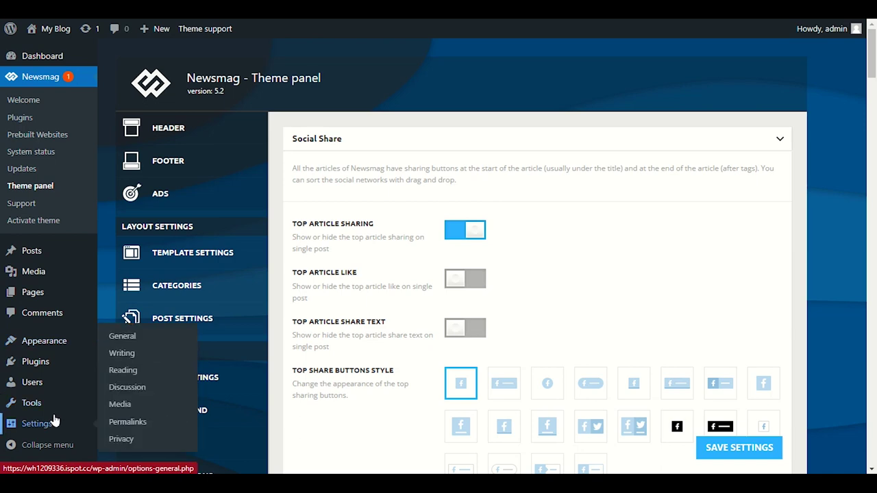
pyautogui.scroll(-10, 607, 309)
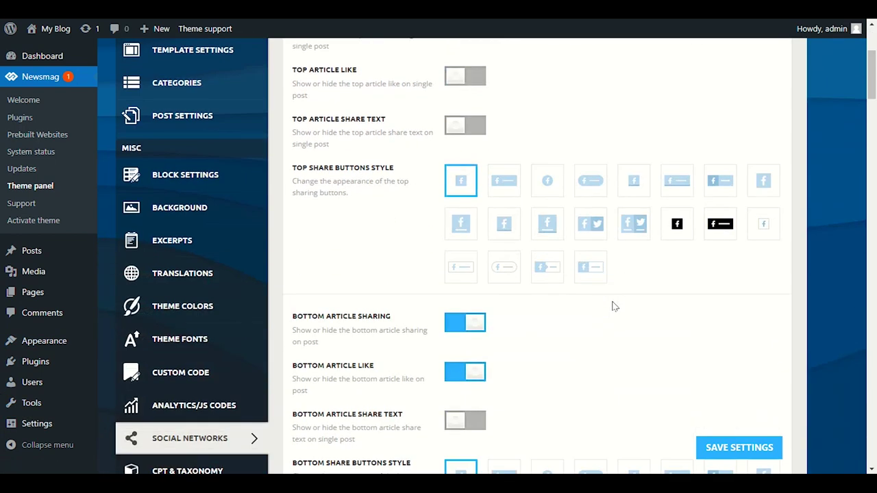
pyautogui.scroll(-7, 604, 307)
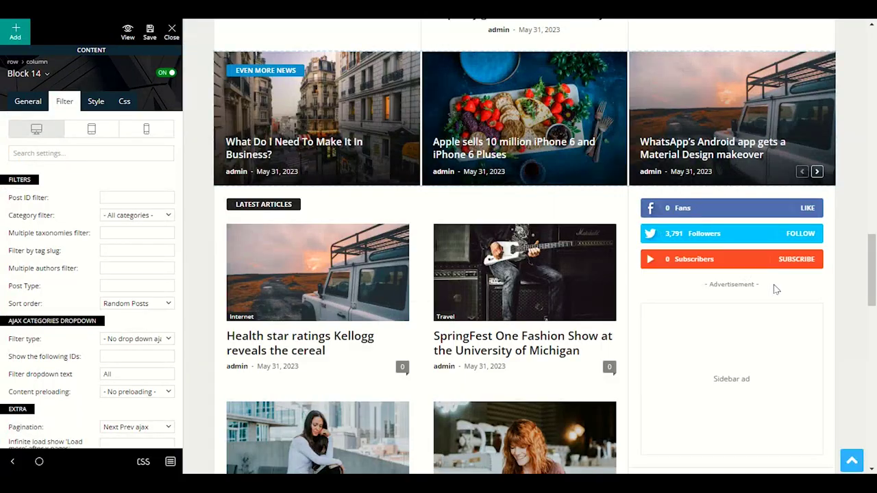
# In the tagDiv Composer page, inspect the social counter and sidebar ad beside the latest articles, and copy the page address
pyautogui.click(782, 213)
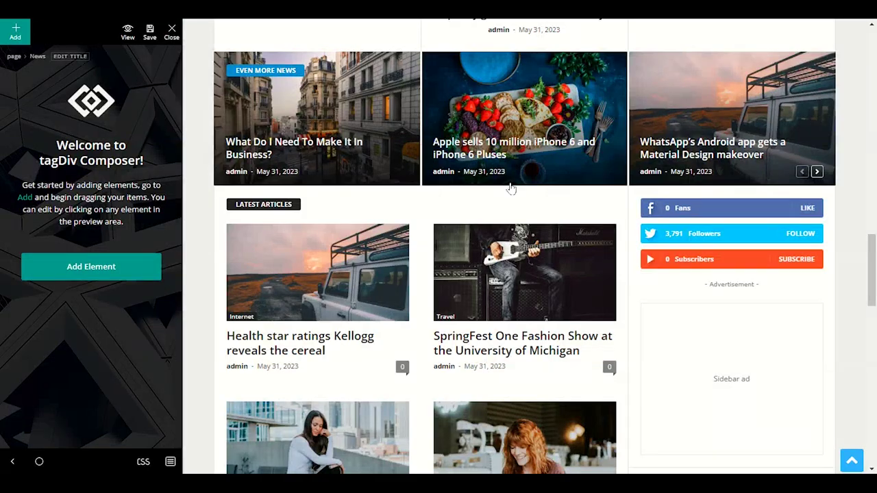
pyautogui.scroll(-3, 691, 353)
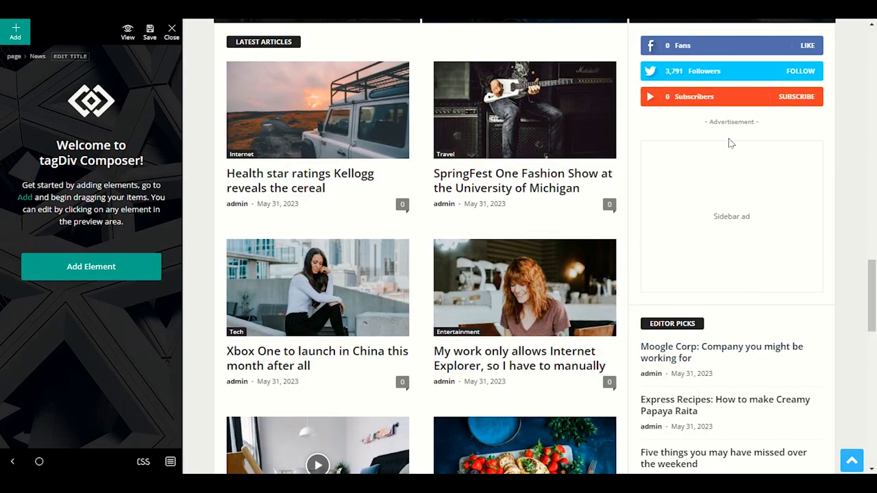
pyautogui.scroll(2, 722, 200)
pyautogui.scroll(-3, 722, 199)
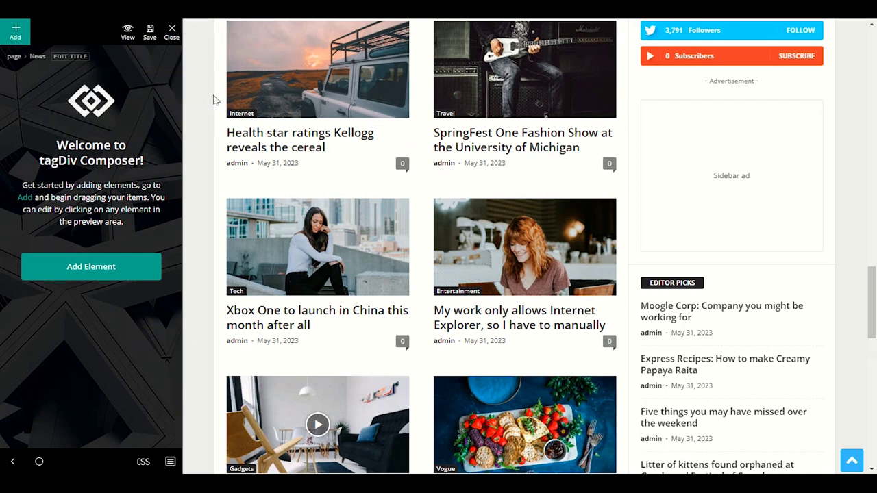
pyautogui.scroll(3, 322, 194)
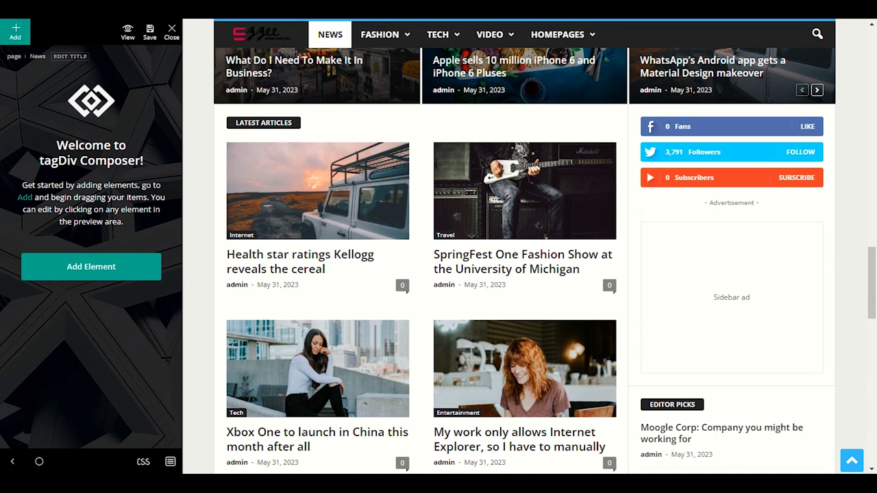
pyautogui.rightClick(136, 18)
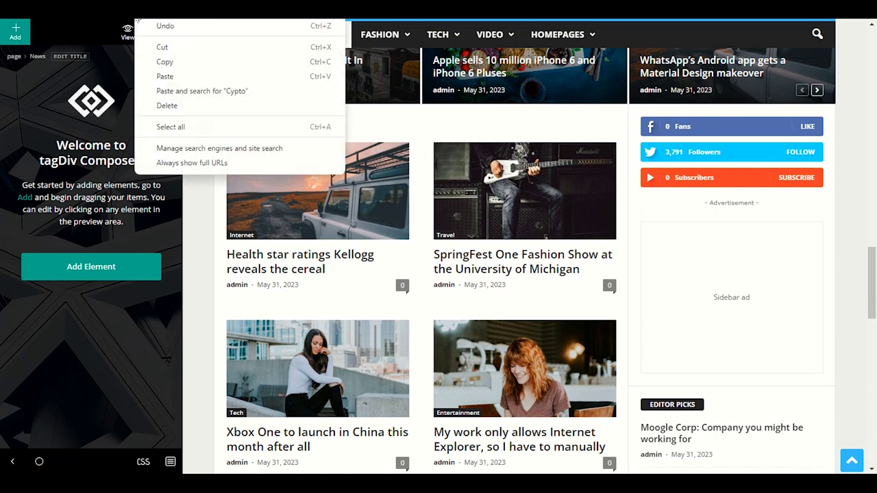
pyautogui.click(155, 59)
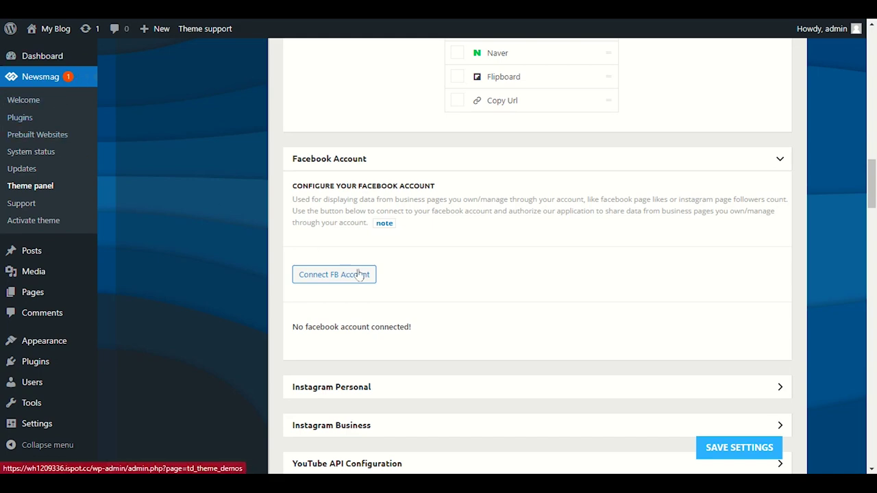
# Return to the Newsmag theme panel and open its Ads settings to see the available ad spots
pyautogui.scroll(10, 370, 278)
pyautogui.scroll(5, 314, 264)
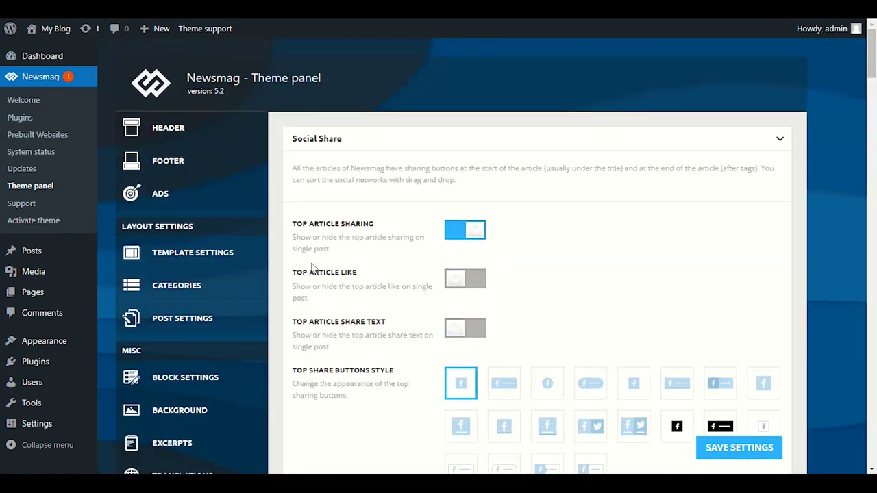
pyautogui.scroll(-2, 312, 264)
pyautogui.scroll(2, 231, 204)
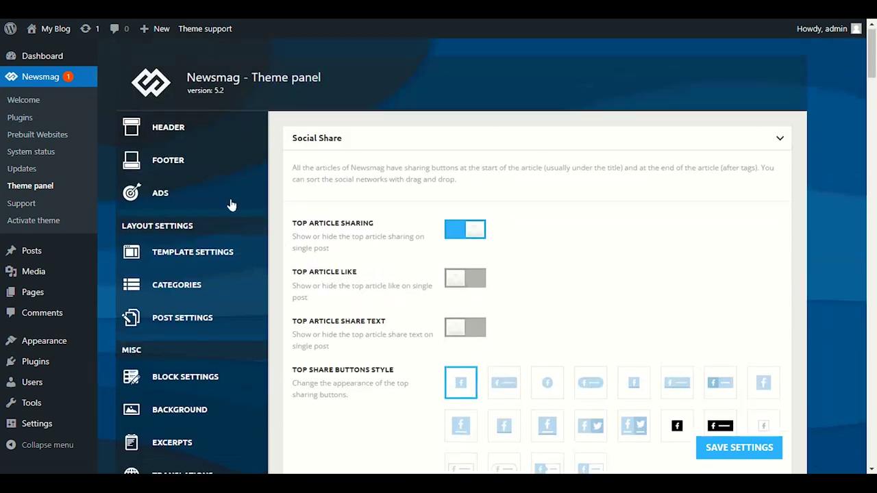
pyautogui.click(154, 195)
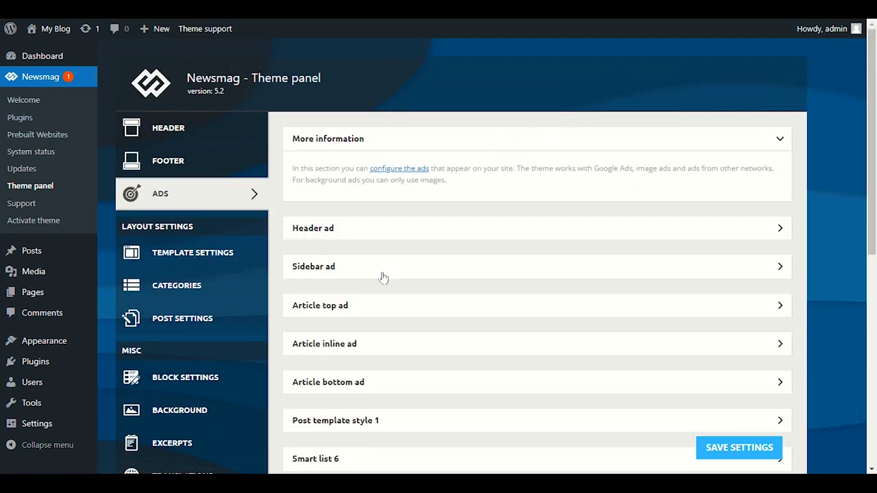
pyautogui.scroll(-2, 432, 204)
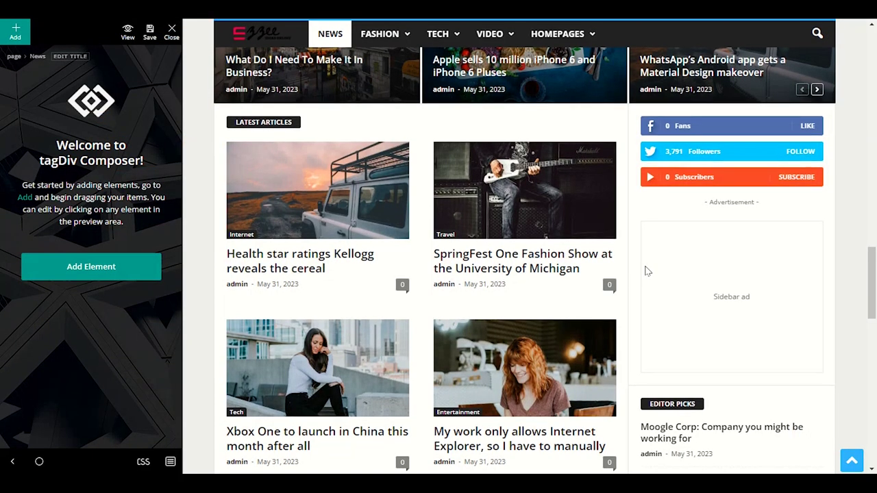
# Reload the front page in tagDiv Composer and check the social counters and the Sidebar ad area
pyautogui.scroll(-1, 647, 271)
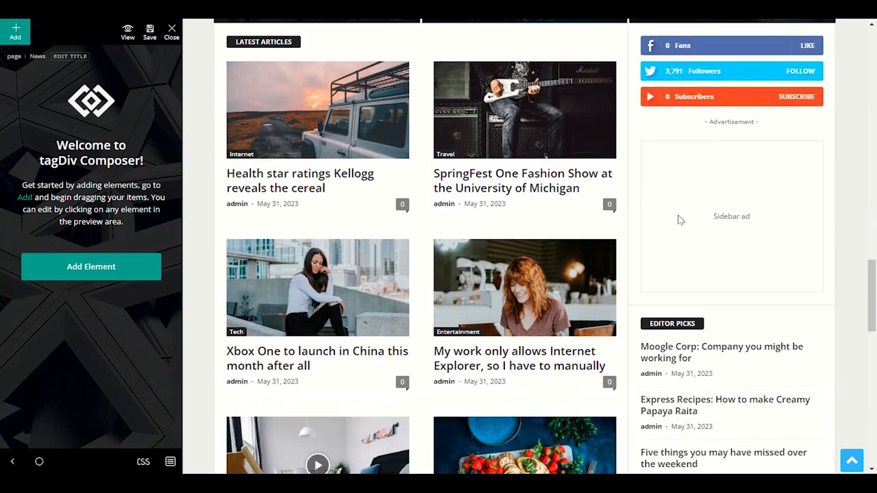
pyautogui.scroll(-7, 551, 267)
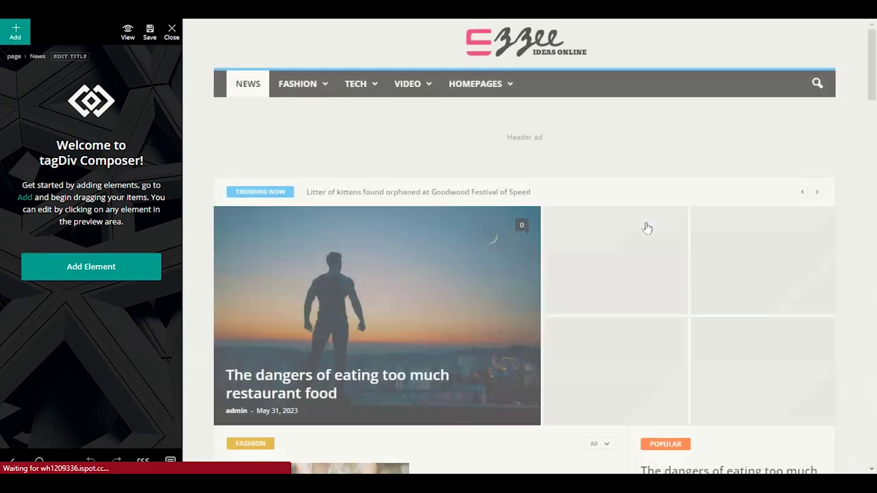
pyautogui.scroll(-6, 646, 228)
pyautogui.scroll(-13, 644, 237)
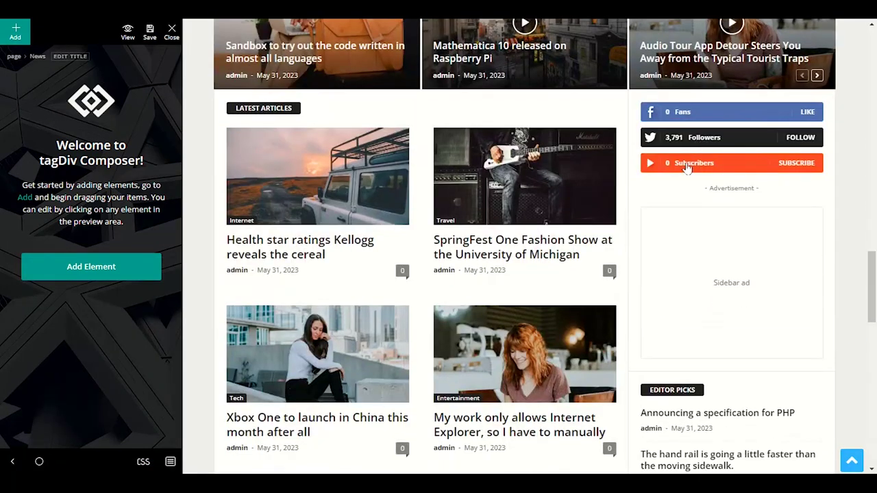
pyautogui.scroll(-2, 721, 267)
pyautogui.scroll(7, 719, 265)
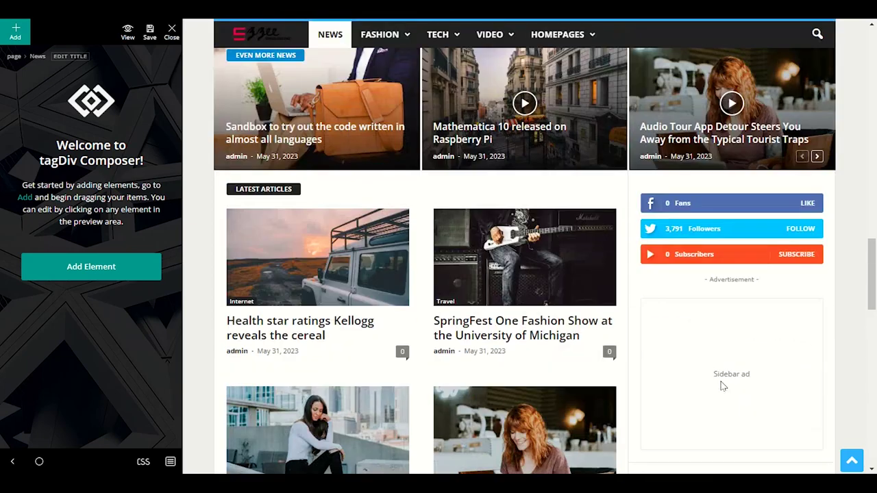
pyautogui.scroll(-4, 717, 261)
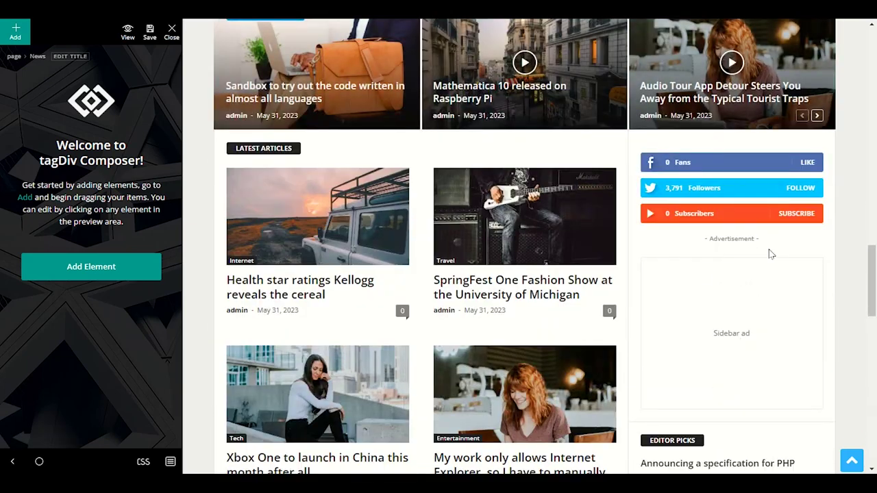
# Look over the rest of the front page in tagDiv Composer, from the article blocks down to the footer
pyautogui.scroll(-6, 771, 254)
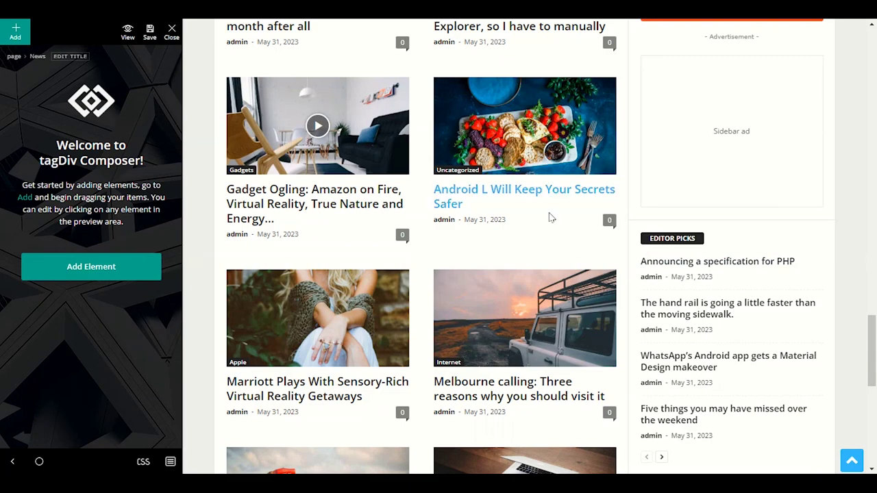
pyautogui.scroll(8, 477, 230)
pyautogui.scroll(3, 325, 248)
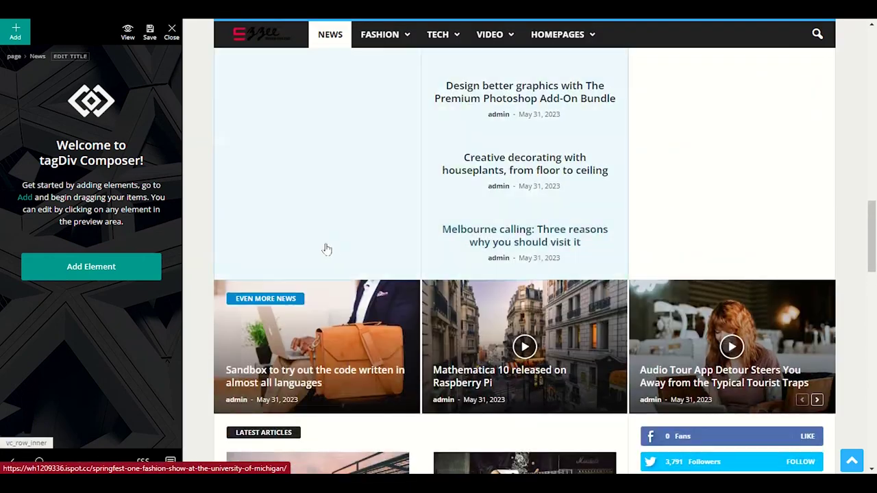
pyautogui.scroll(-4, 530, 137)
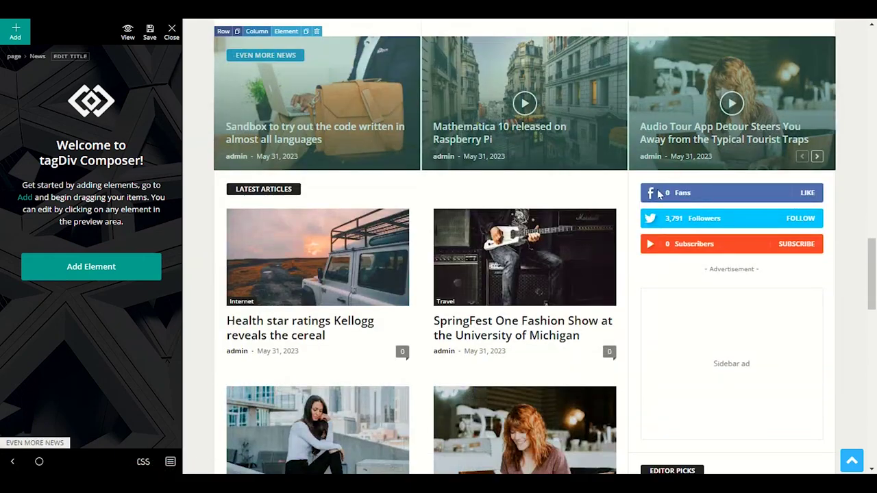
pyautogui.scroll(-10, 530, 137)
pyautogui.scroll(-4, 570, 321)
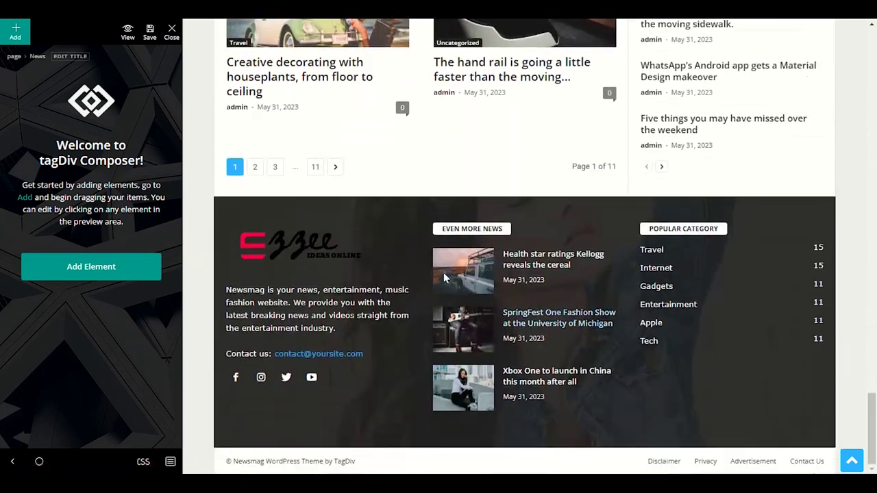
pyautogui.scroll(2, 717, 272)
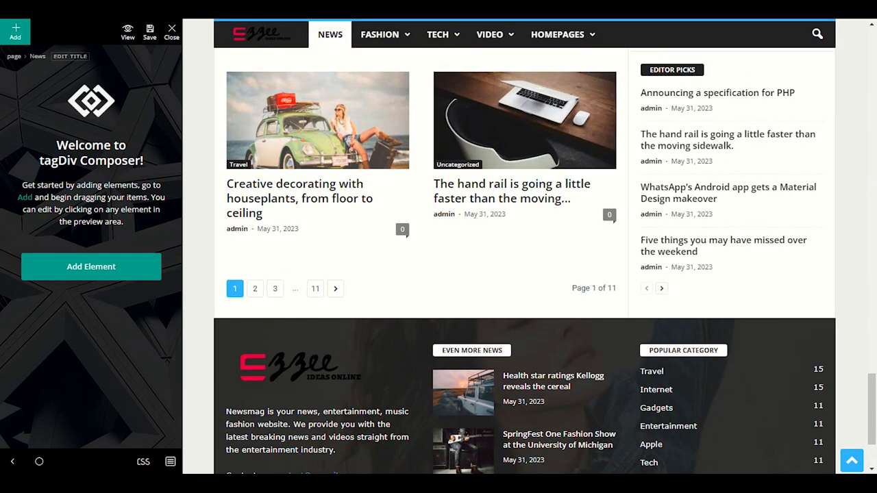
pyautogui.hotkey('ctrl', 'l')
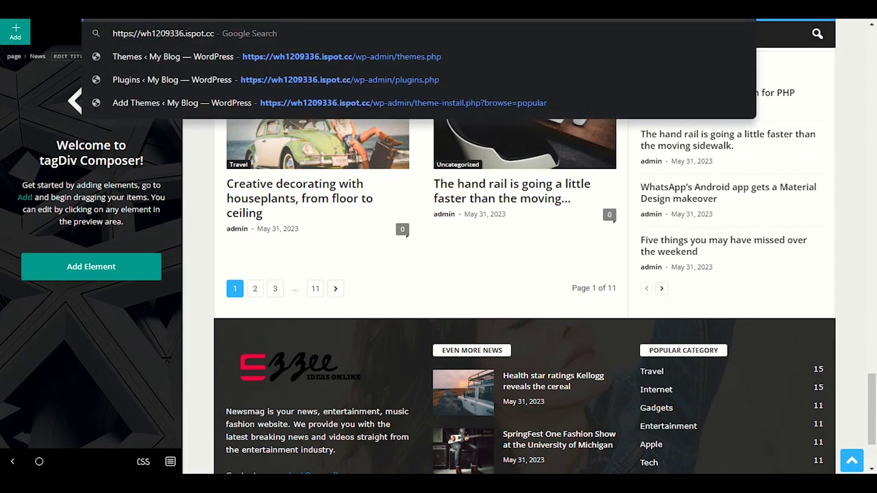
pyautogui.press('Return')
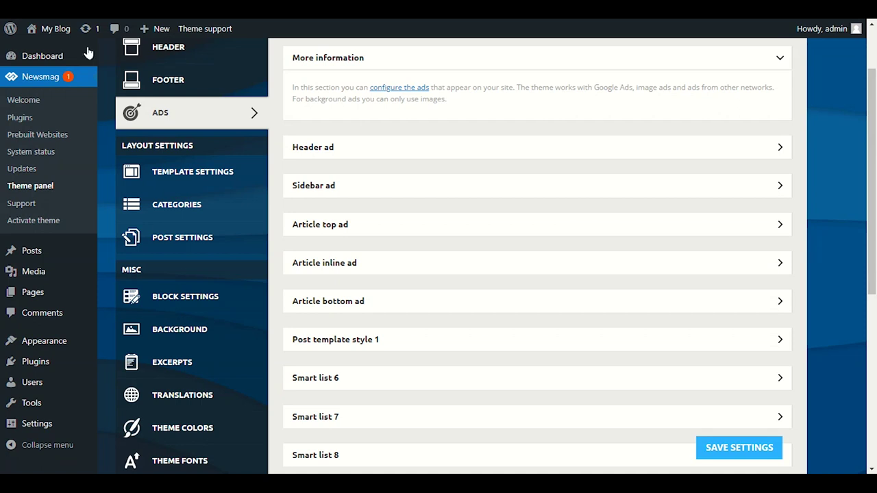
pyautogui.moveTo(59, 345)
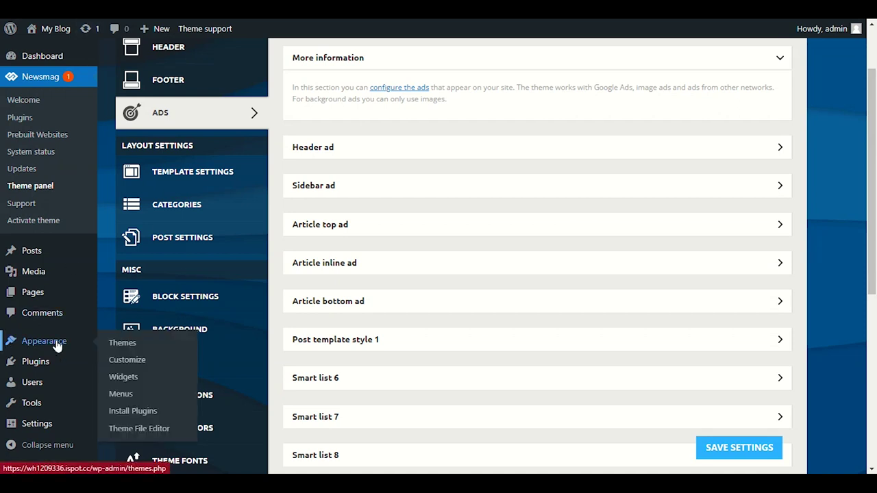
pyautogui.click(127, 360)
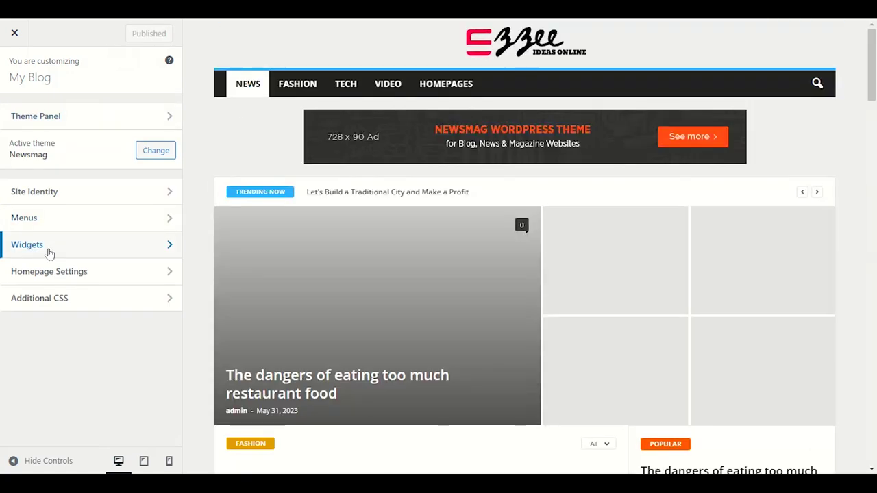
pyautogui.click(51, 252)
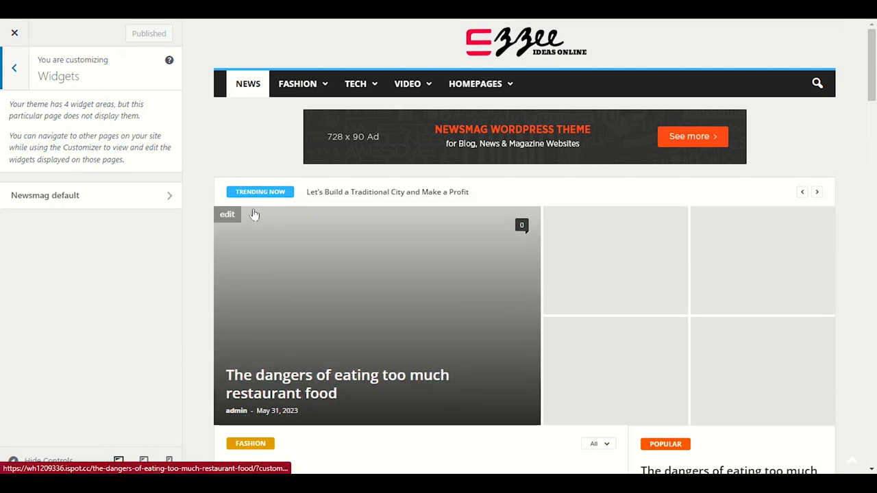
# Open the Newsmag default widget area and find its social counters and sidebar ad in the page preview
pyautogui.scroll(-4, 250, 212)
pyautogui.scroll(4, 225, 225)
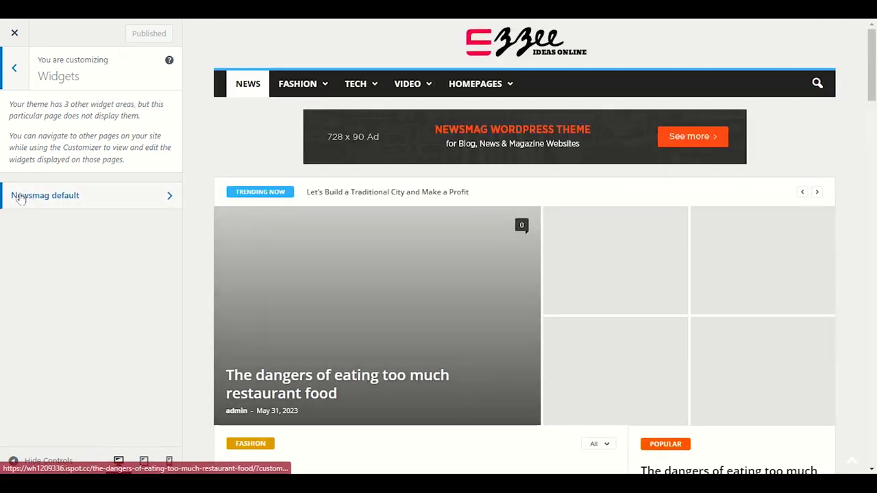
pyautogui.click(78, 199)
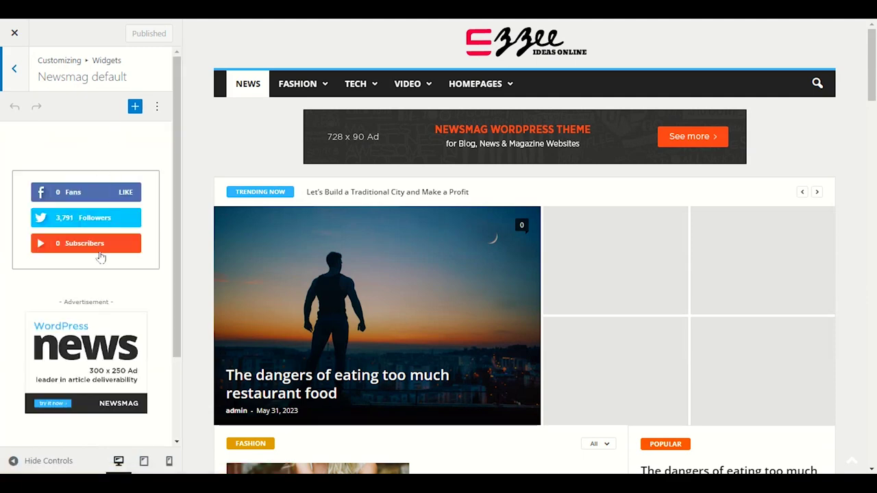
pyautogui.scroll(-15, 620, 275)
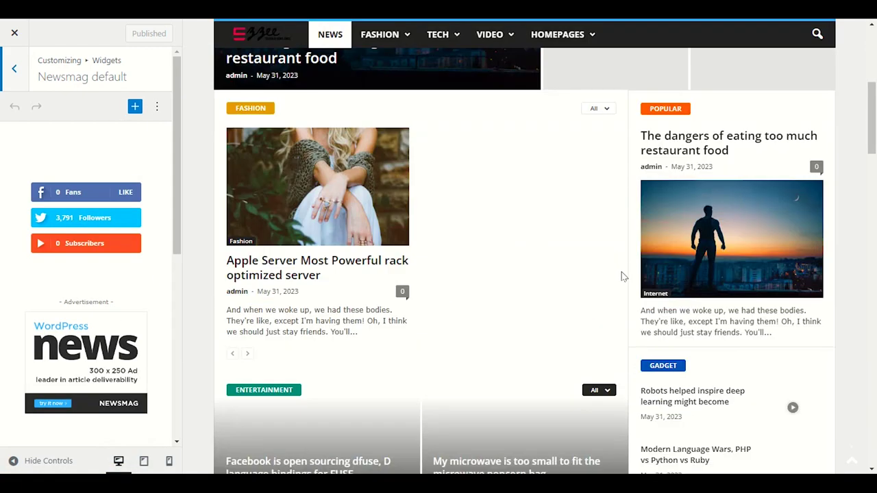
pyautogui.scroll(-4, 637, 278)
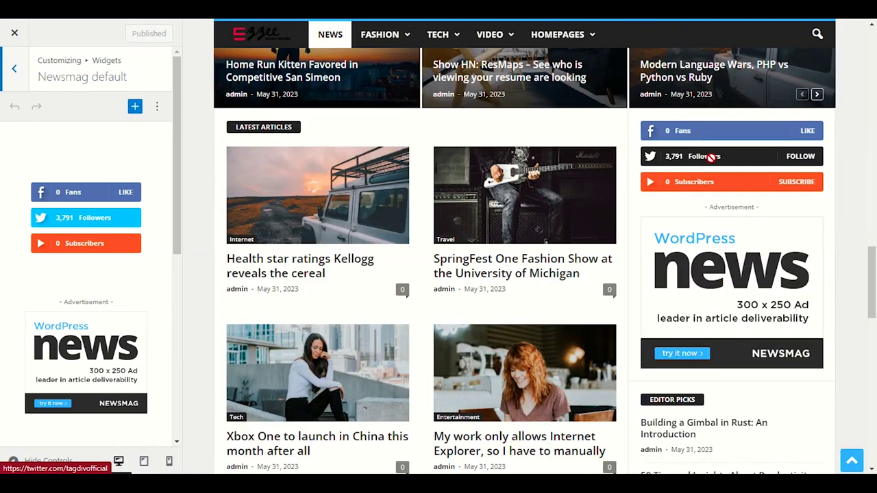
pyautogui.scroll(-2, 713, 181)
pyautogui.scroll(2, 685, 308)
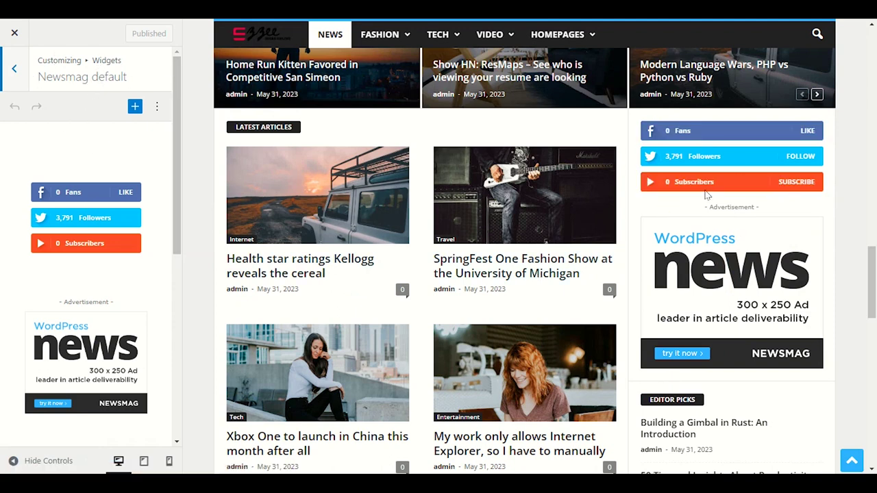
# Open the social counter widget's settings and examine its header options and the Facebook id field
pyautogui.click(122, 221)
pyautogui.scroll(-5, 116, 221)
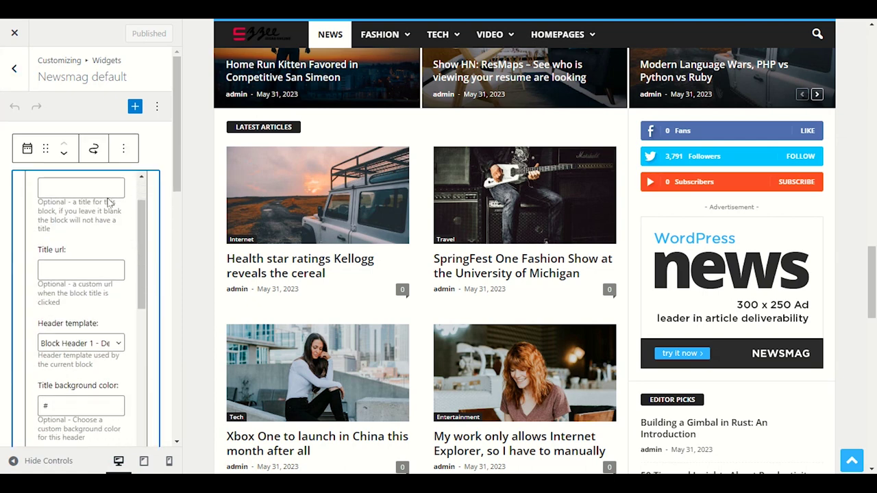
pyautogui.scroll(-5, 115, 227)
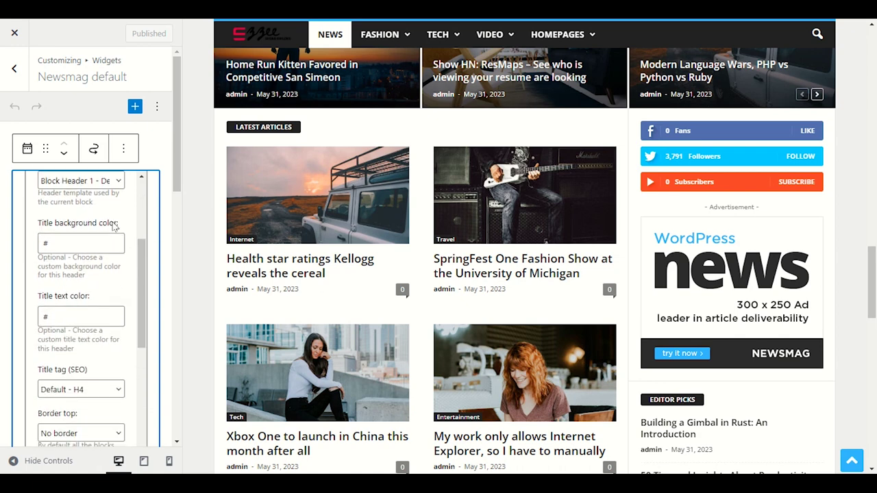
pyautogui.scroll(-4, 115, 226)
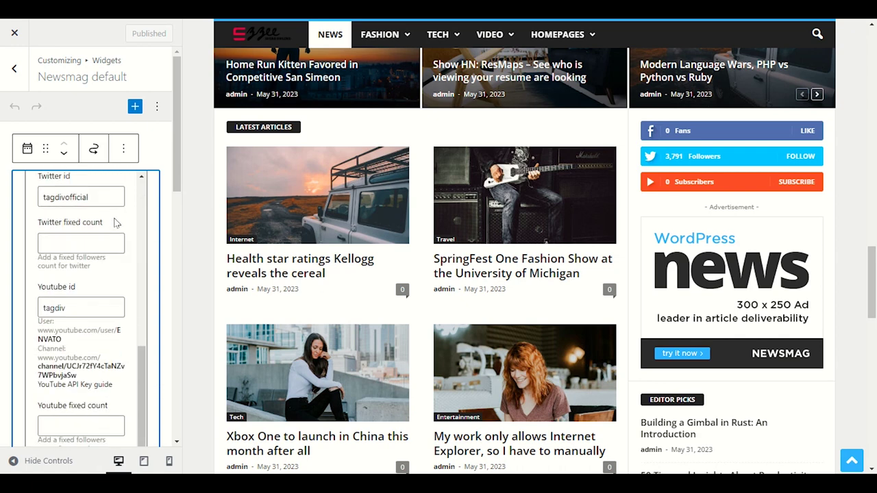
pyautogui.scroll(4, 114, 229)
pyautogui.scroll(1, 122, 299)
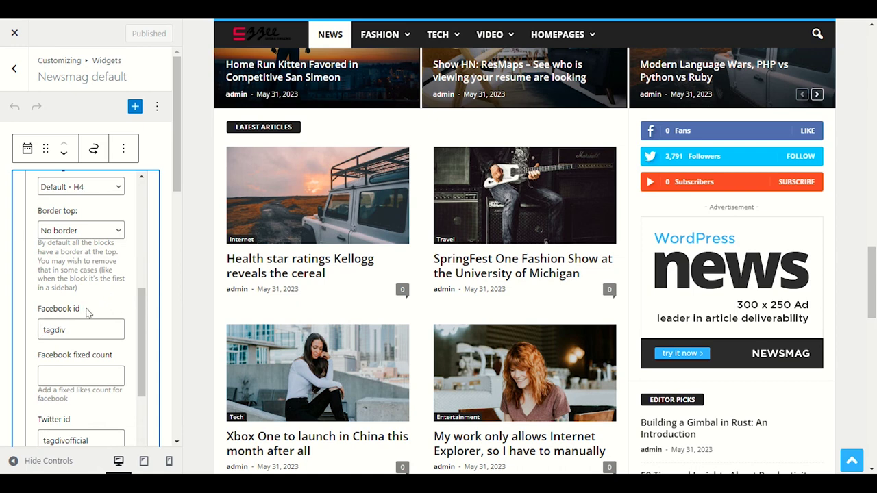
pyautogui.scroll(-2, 88, 312)
pyautogui.moveTo(80, 288); pyautogui.dragTo(42, 290)
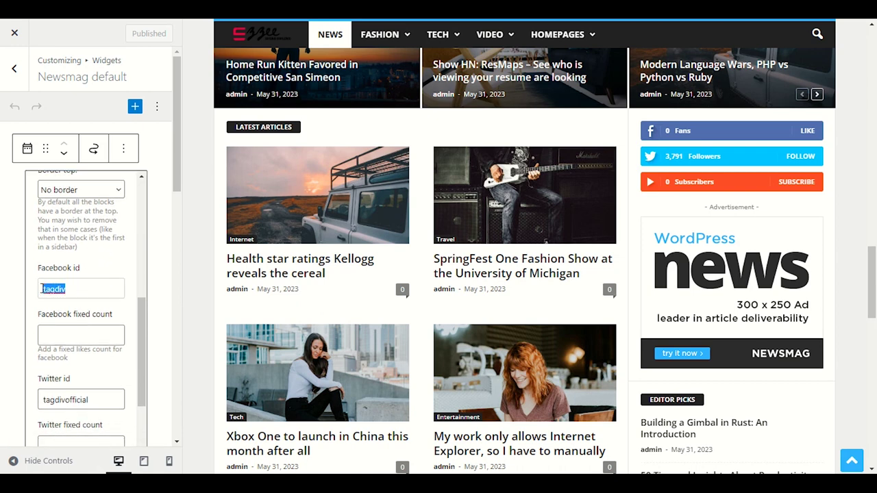
pyautogui.click(78, 289)
# Check the YouTube id hint in the social counter widget and set the Youtube fixed count to 6000
pyautogui.scroll(-6, 83, 289)
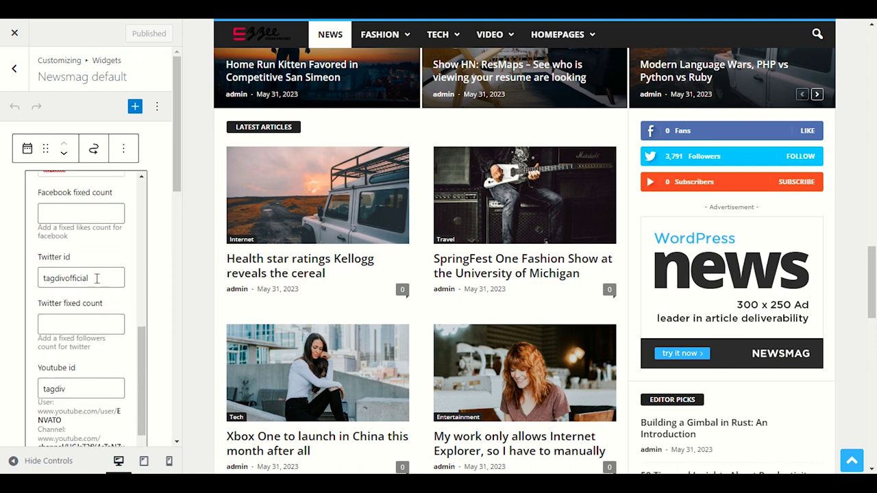
pyautogui.scroll(-6, 92, 274)
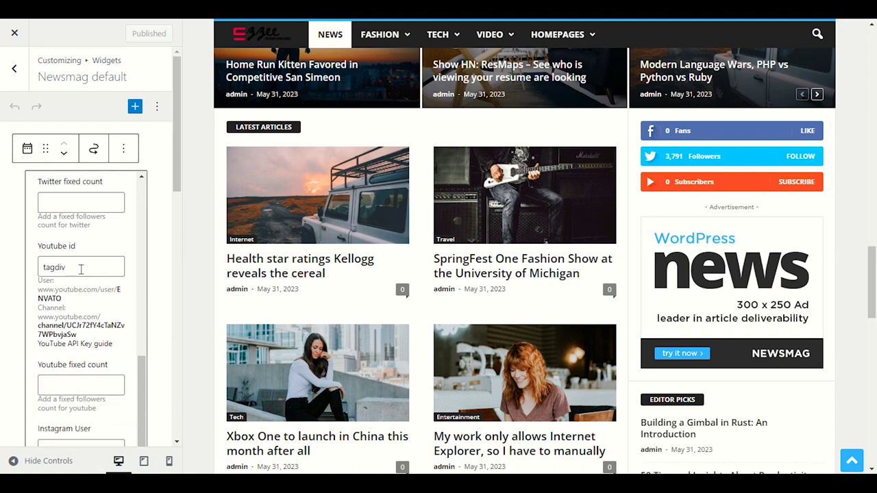
pyautogui.moveTo(66, 325); pyautogui.dragTo(91, 337)
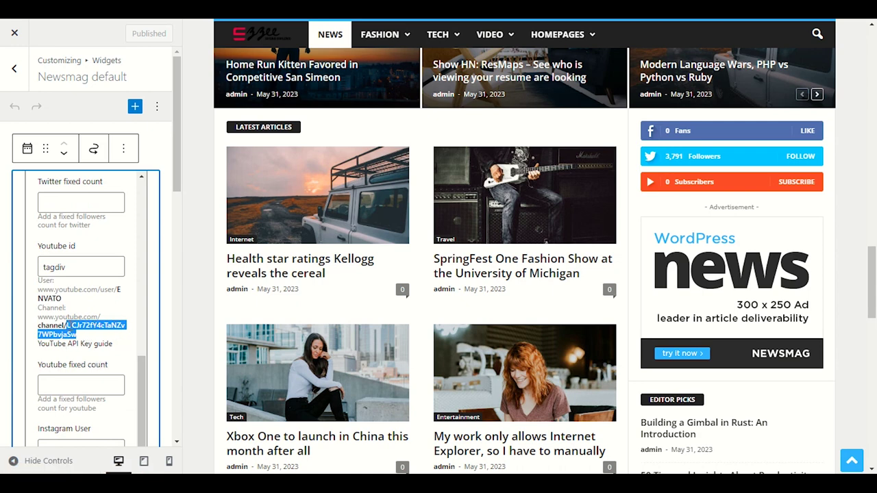
pyautogui.moveTo(66, 325); pyautogui.dragTo(82, 334)
pyautogui.scroll(-2, 76, 267)
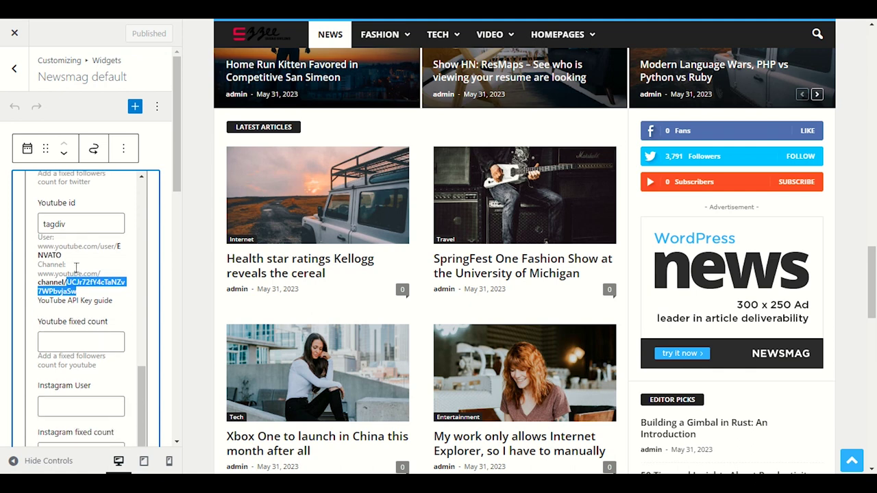
pyautogui.click(74, 303)
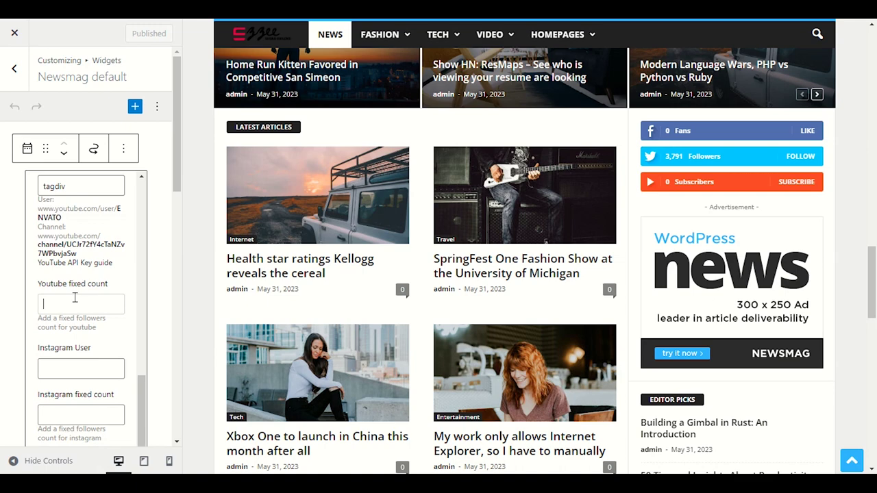
pyautogui.write('6000')
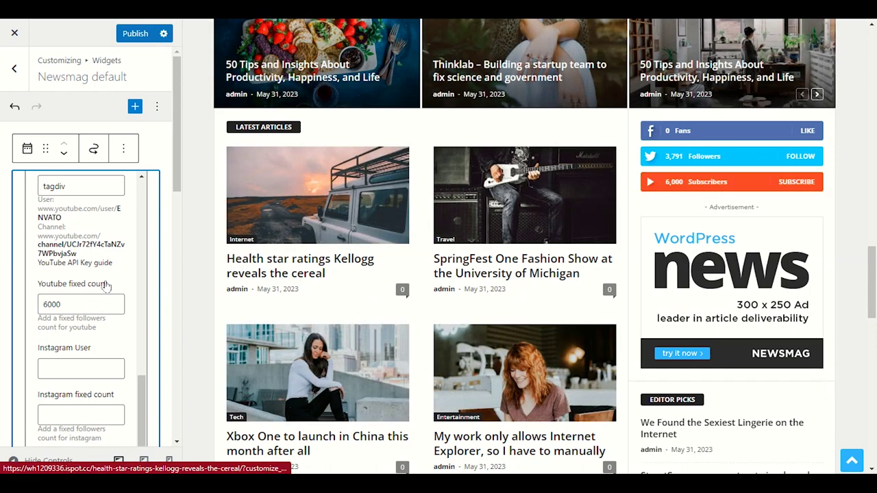
# Look through the social counter widget's other network and title fields, and leave its settings
pyautogui.scroll(-2, 102, 284)
pyautogui.scroll(1, 101, 288)
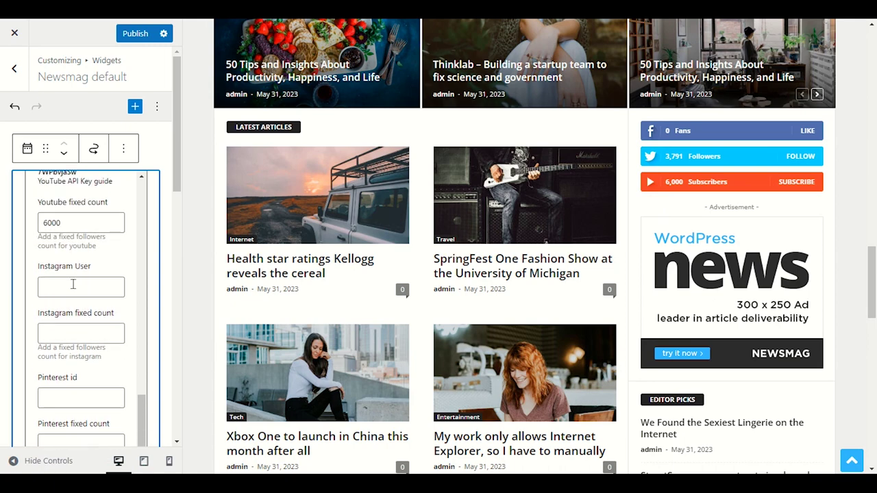
pyautogui.scroll(-3, 73, 284)
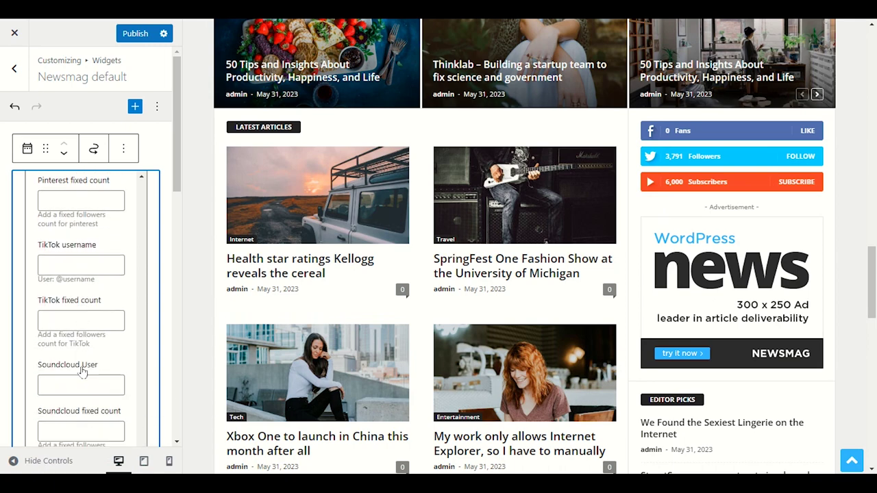
pyautogui.scroll(8, 81, 371)
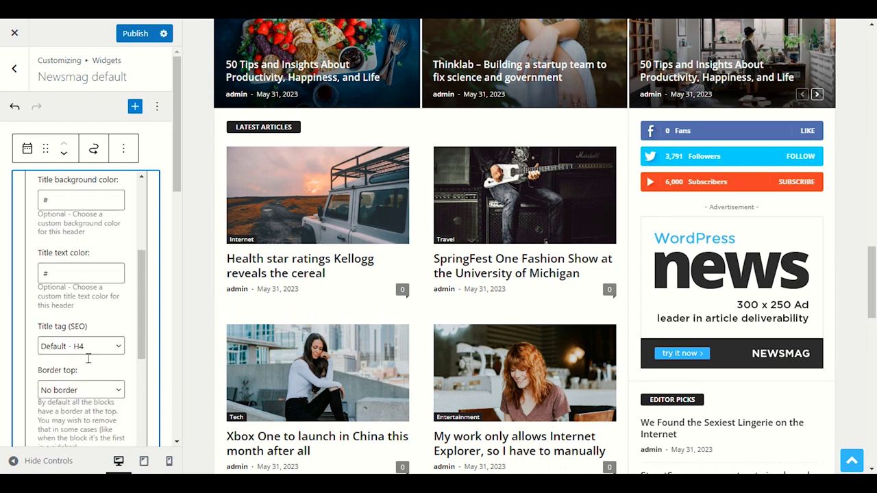
pyautogui.scroll(-3, 88, 358)
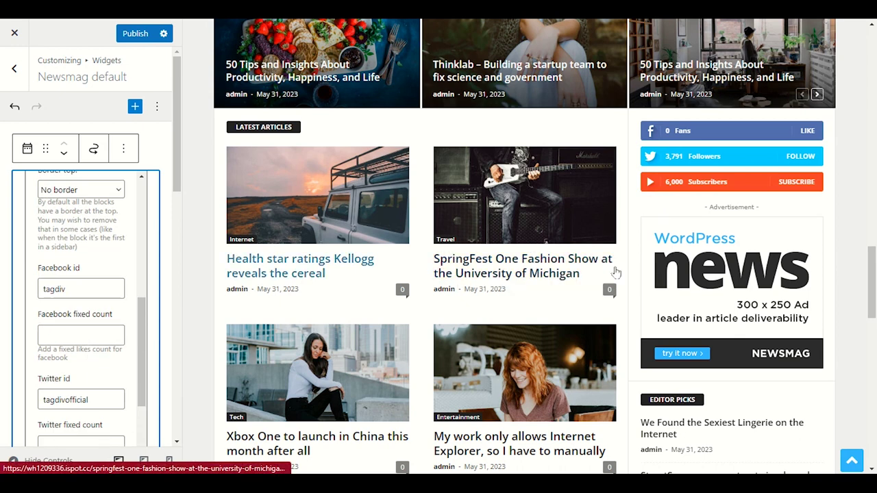
pyautogui.scroll(3, 32, 235)
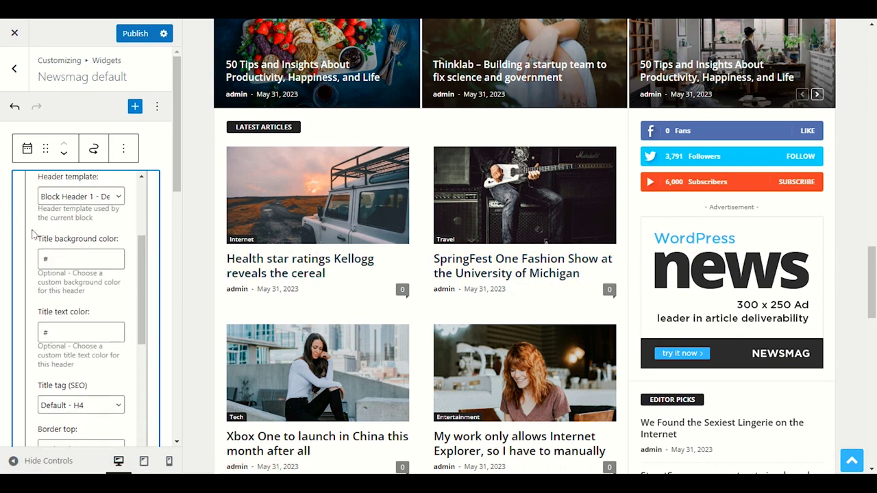
pyautogui.scroll(3, 33, 234)
pyautogui.scroll(-3, 163, 165)
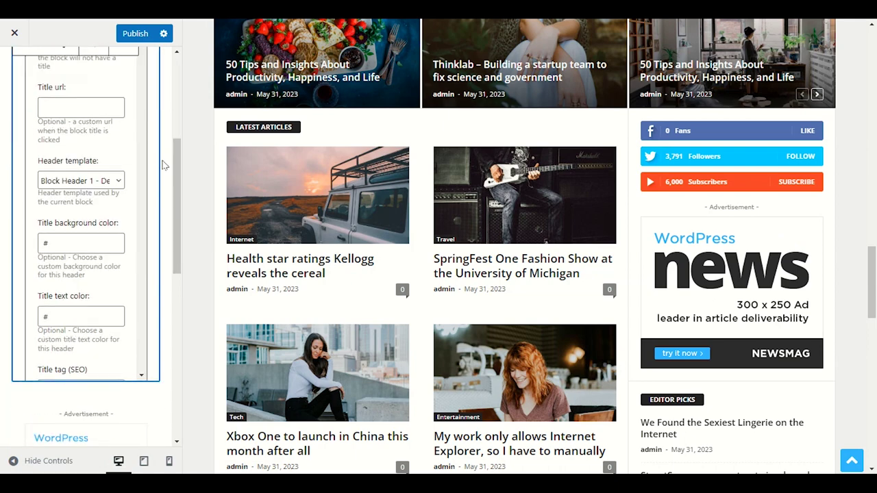
pyautogui.click(182, 233)
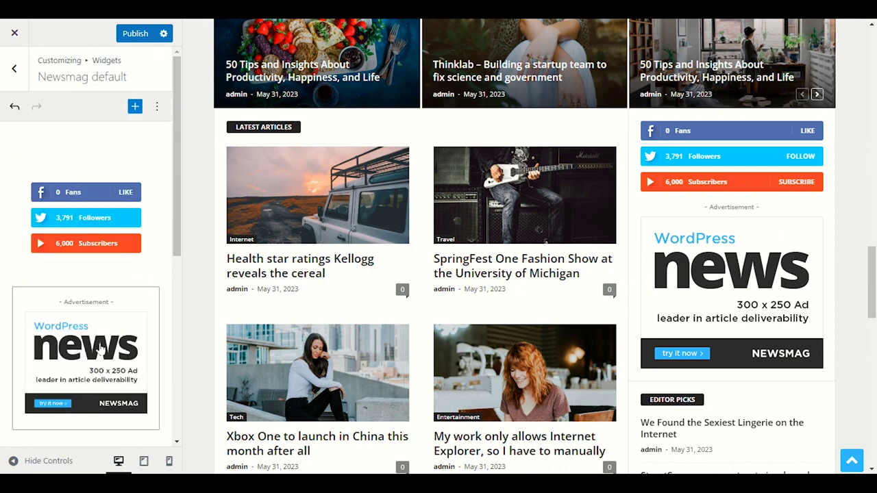
# Open the sidebar ad widget's settings and examine its adspot source and ad title against the page preview
pyautogui.click(44, 320)
pyautogui.scroll(-5, 103, 343)
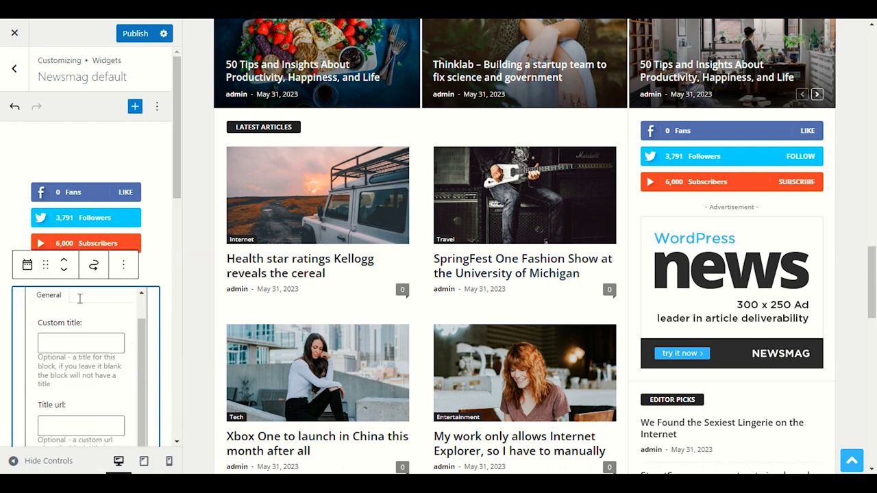
pyautogui.scroll(-1, 125, 344)
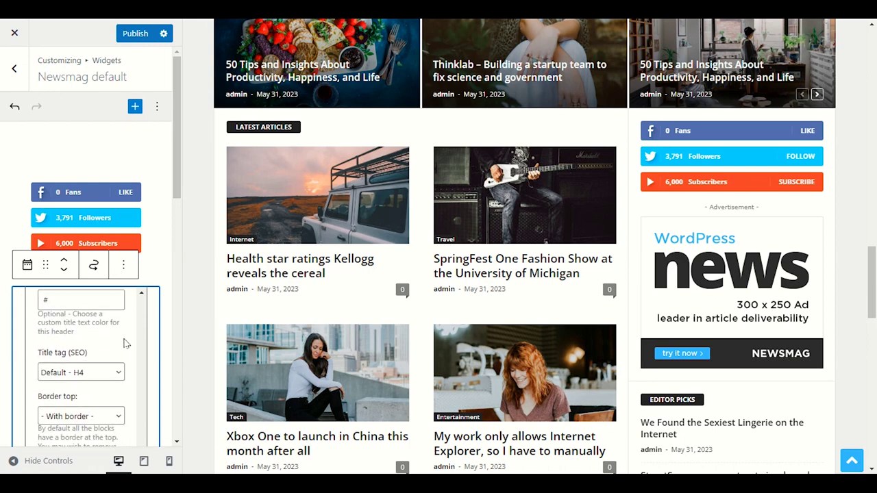
pyautogui.scroll(-3, 125, 326)
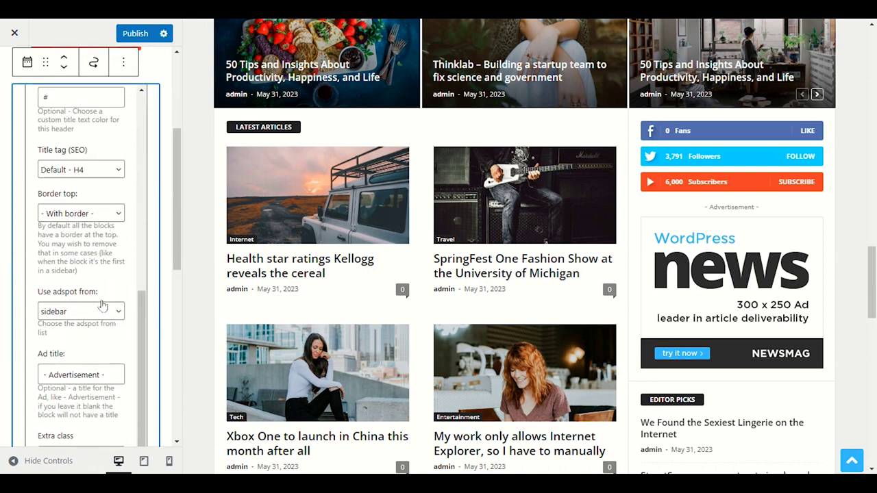
pyautogui.scroll(-4, 103, 294)
pyautogui.scroll(1, 102, 295)
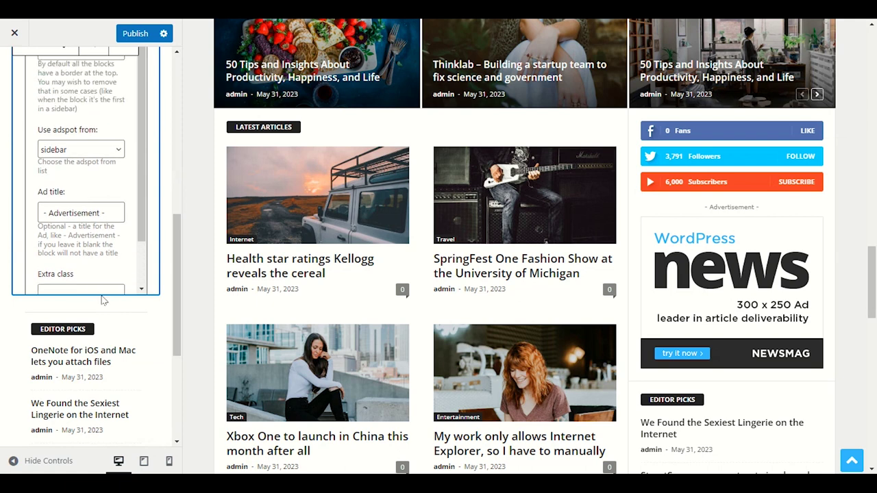
pyautogui.click(91, 214)
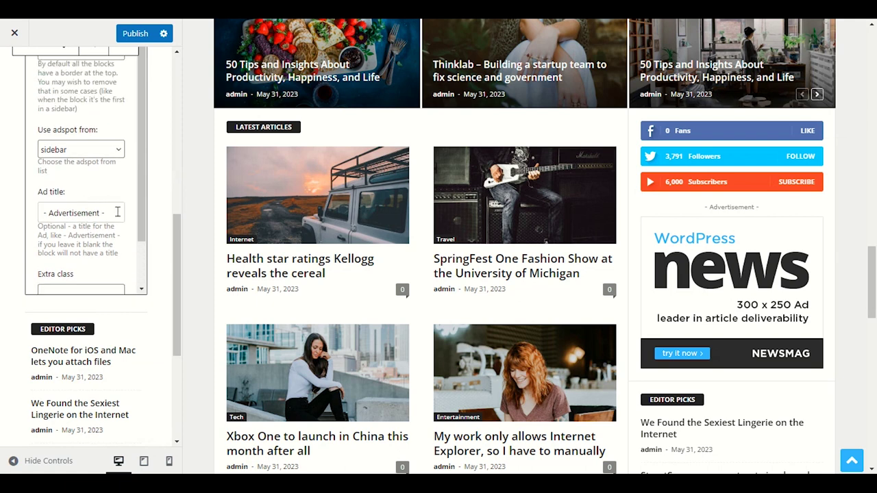
pyautogui.tripleClick(731, 206)
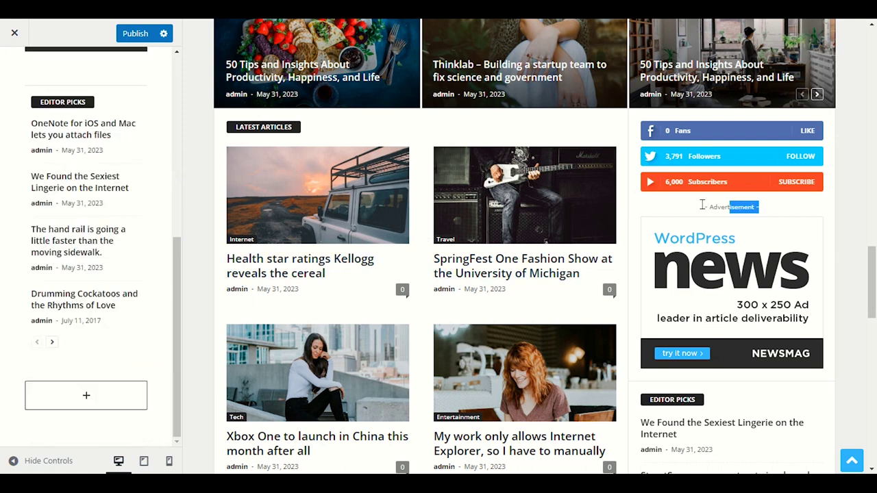
pyautogui.scroll(5, 65, 310)
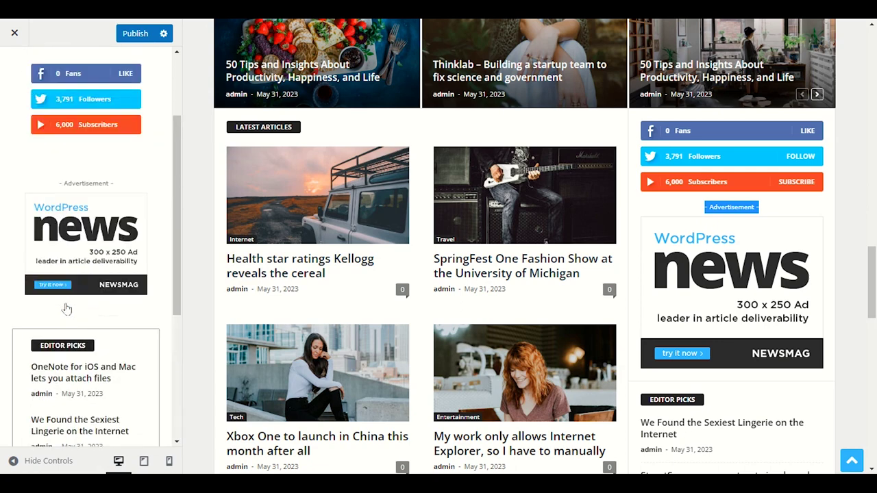
# Remove the advertisement widget from the Newsmag default sidebar and check the sidebar in the page preview
pyautogui.click(109, 309)
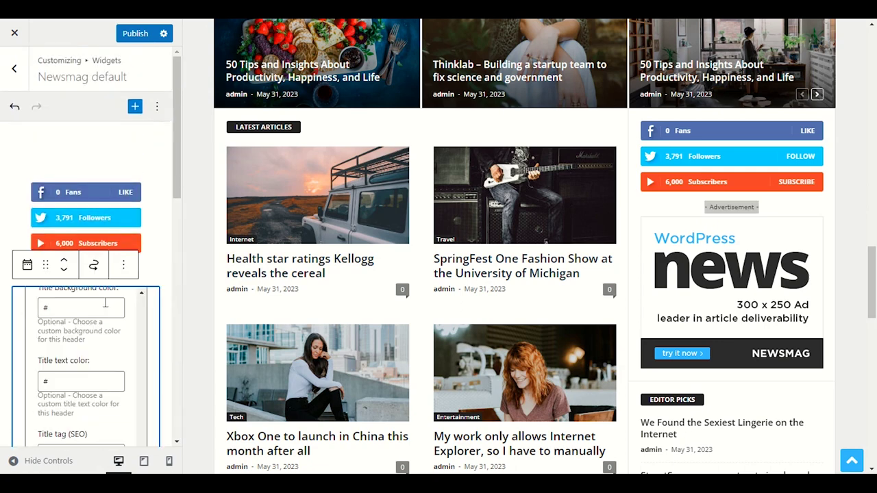
pyautogui.click(126, 267)
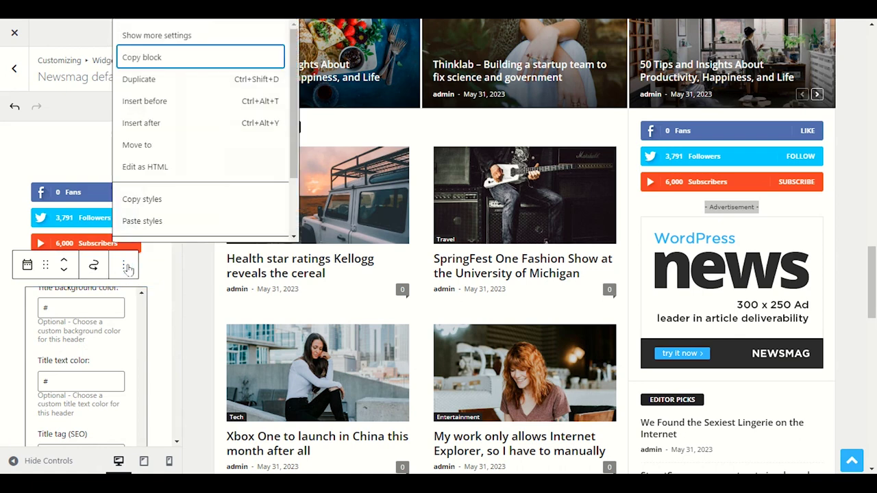
pyautogui.scroll(-3, 137, 195)
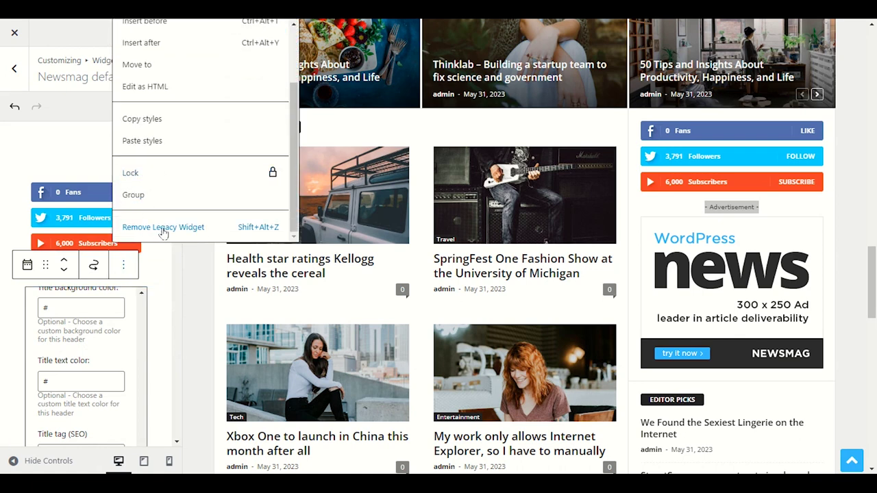
pyautogui.click(177, 230)
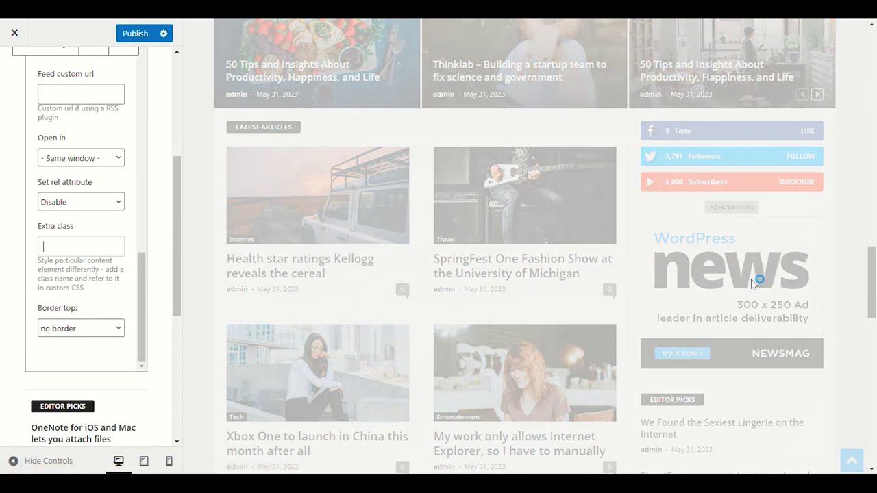
pyautogui.scroll(2, 716, 288)
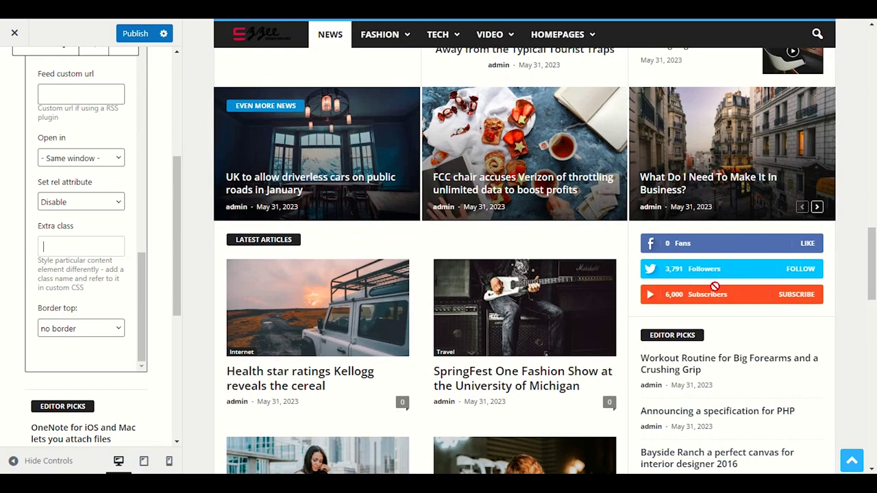
# Open the sidebar's Editor Picks widget settings and compare its custom title with the heading in the page preview
pyautogui.scroll(-2, 737, 252)
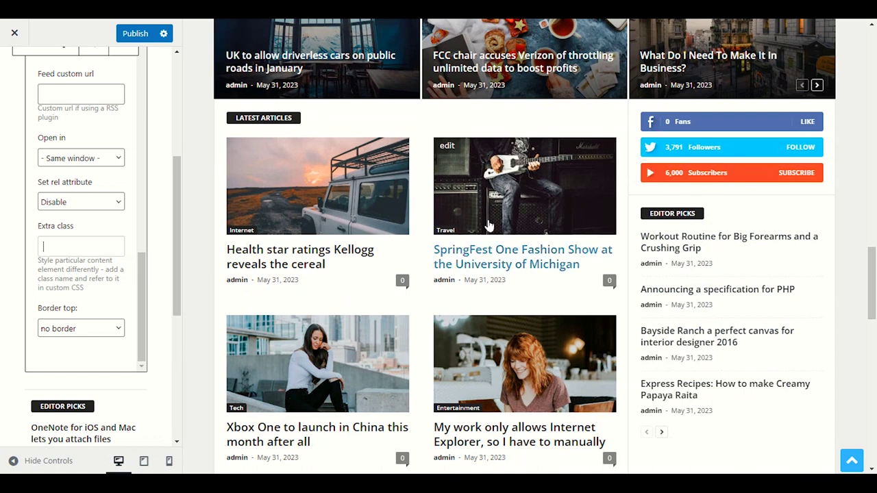
pyautogui.click(92, 250)
pyautogui.scroll(-3, 96, 254)
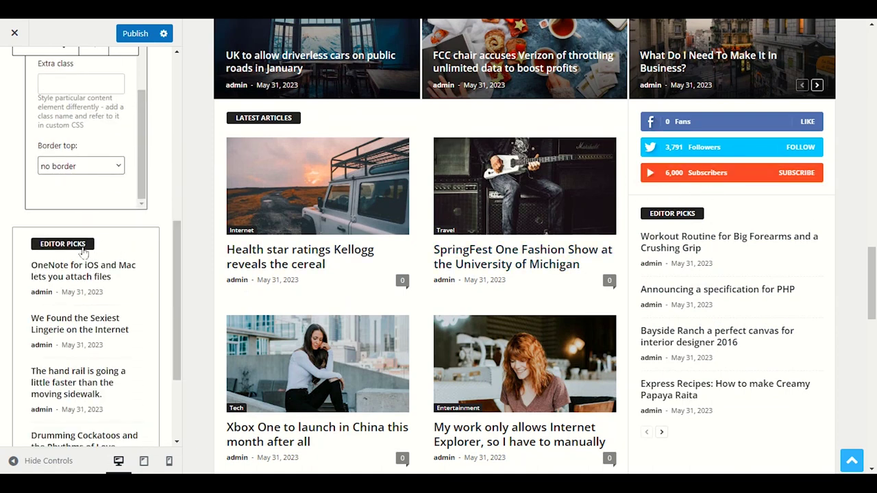
pyautogui.moveTo(650, 213); pyautogui.dragTo(719, 213)
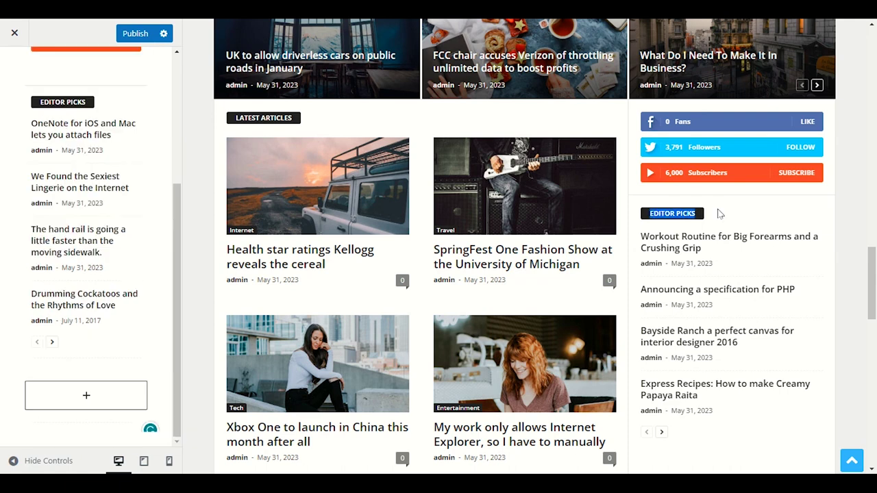
pyautogui.click(135, 177)
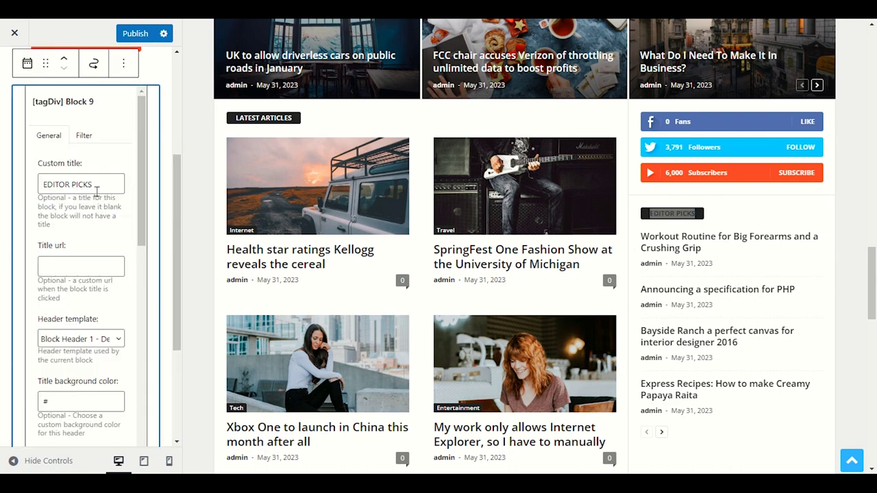
pyautogui.moveTo(96, 193); pyautogui.dragTo(42, 183)
pyautogui.click(49, 190)
pyautogui.click(68, 179)
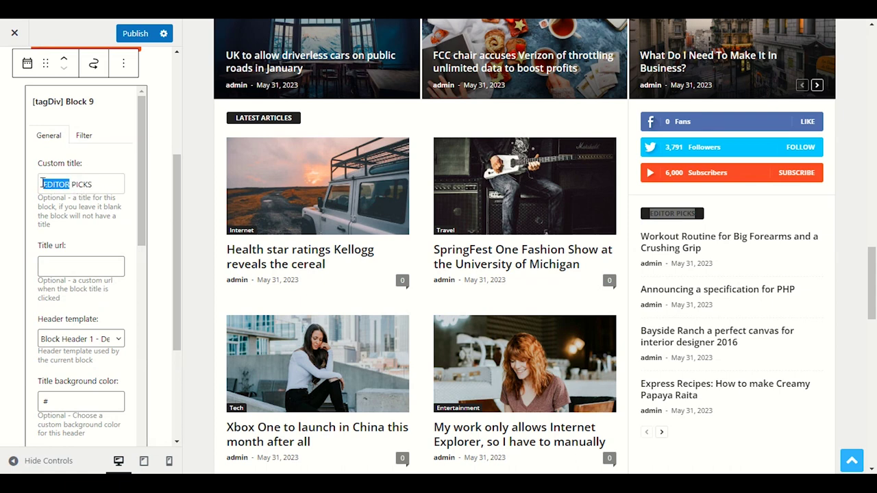
pyautogui.click(79, 185)
# Set the Editor Picks block's limit post number to 6 and check the list in the page preview
pyautogui.scroll(-10, 99, 192)
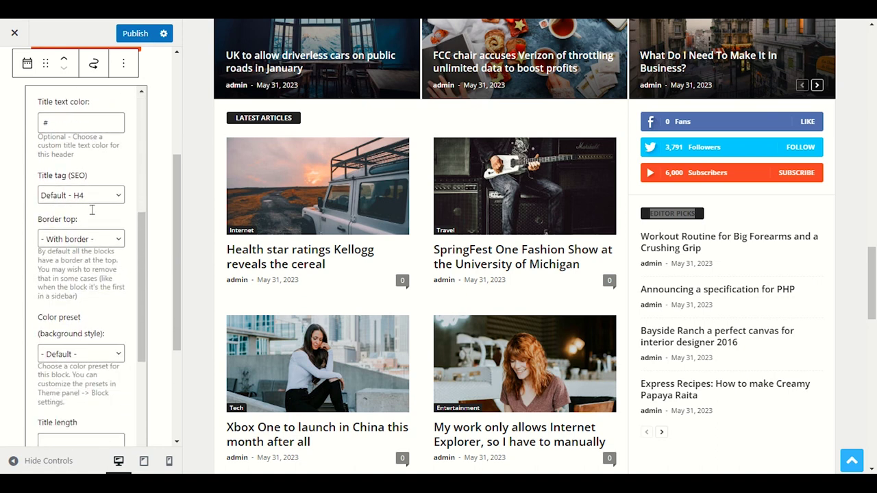
pyautogui.scroll(-3, 92, 209)
pyautogui.scroll(-6, 93, 215)
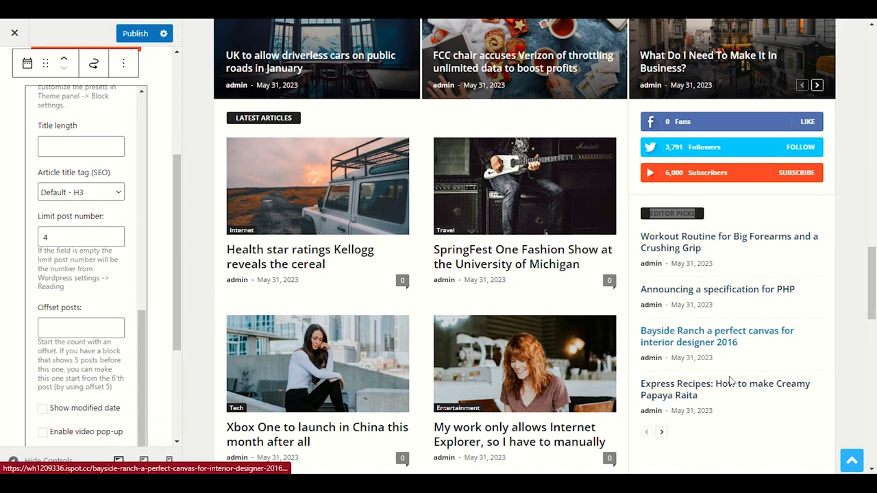
pyautogui.scroll(-1, 719, 329)
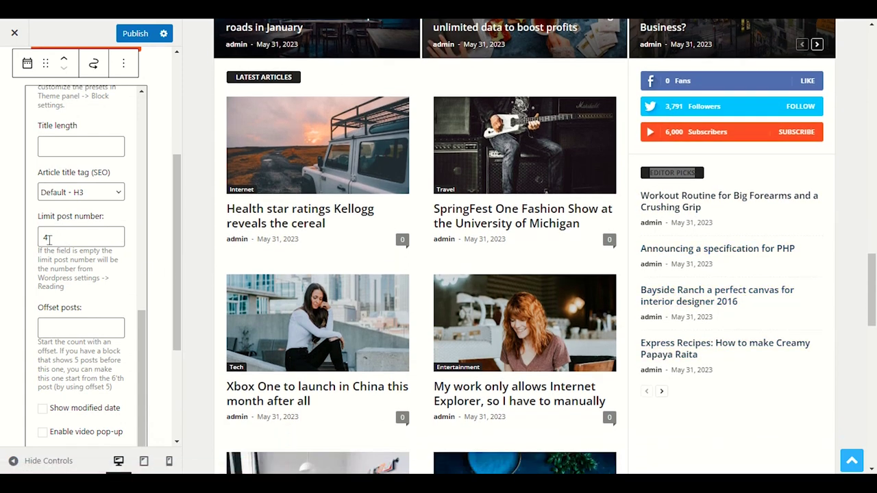
pyautogui.moveTo(51, 238); pyautogui.dragTo(39, 238)
pyautogui.write('6')
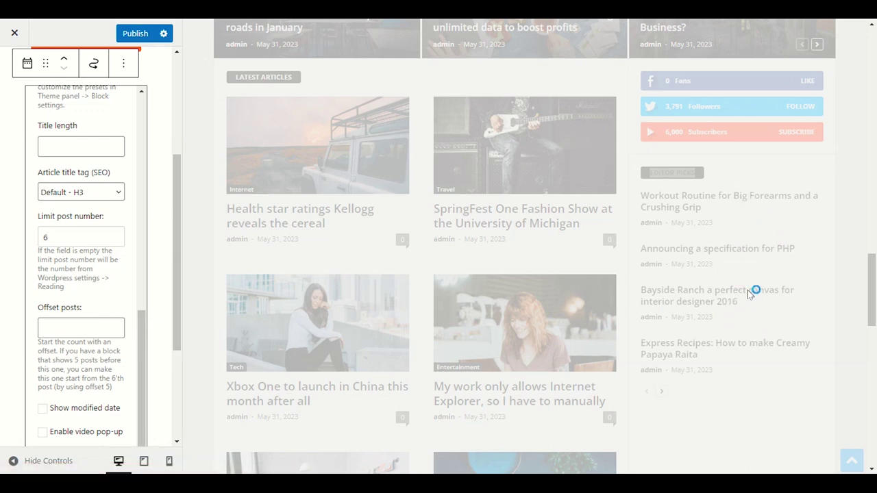
pyautogui.scroll(-2, 747, 272)
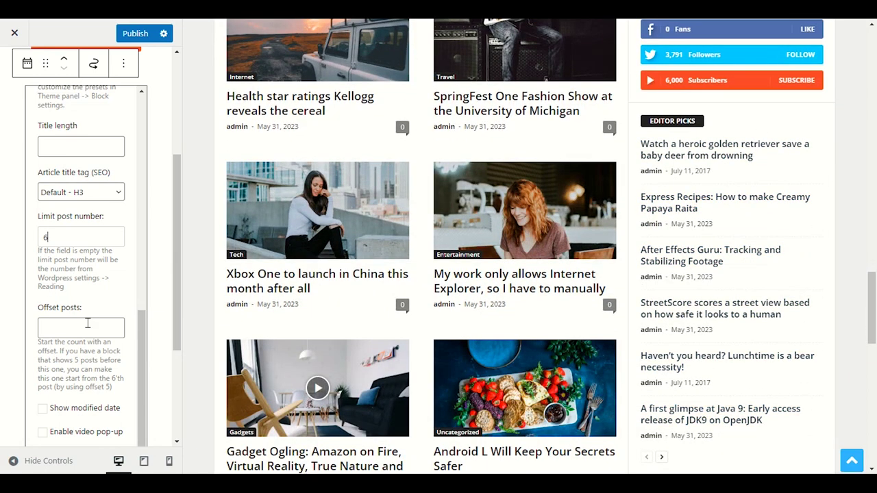
# Review the Editor Picks block's remaining general settings, including offset posts, video pop-up, ad title and extra class
pyautogui.scroll(-3, 87, 322)
pyautogui.scroll(-1, 87, 322)
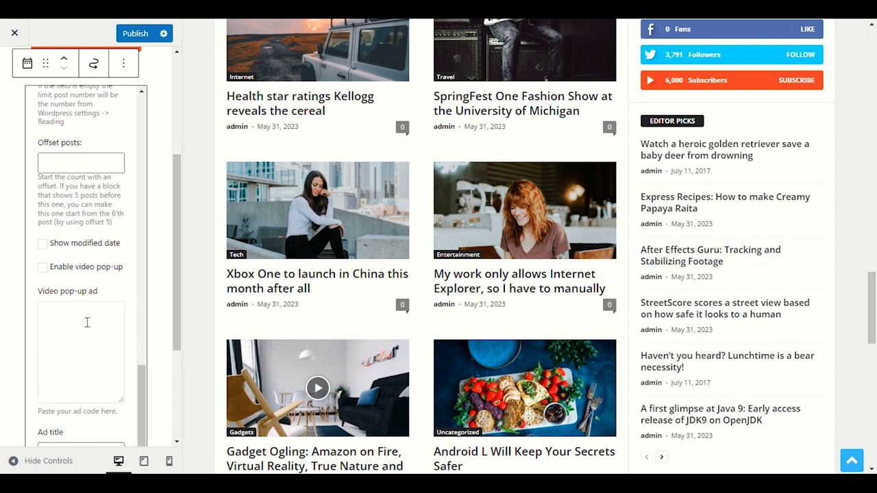
pyautogui.scroll(-2, 135, 218)
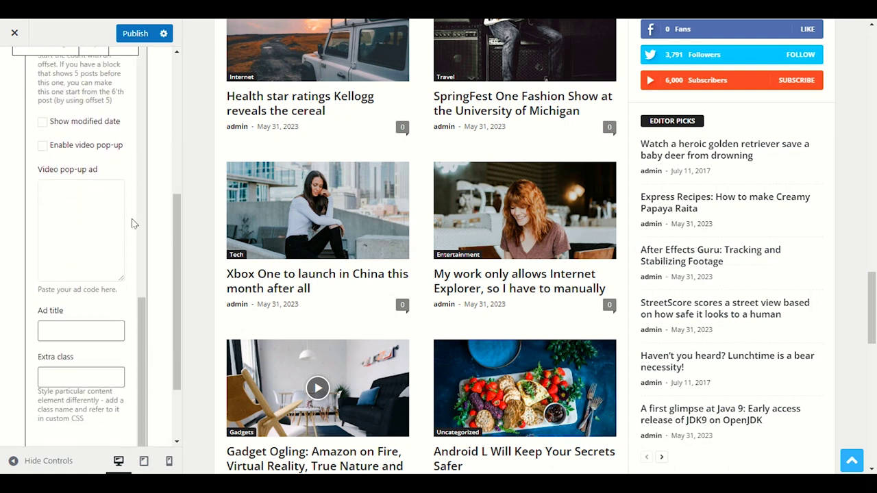
pyautogui.scroll(-2, 127, 286)
pyautogui.scroll(10, 126, 284)
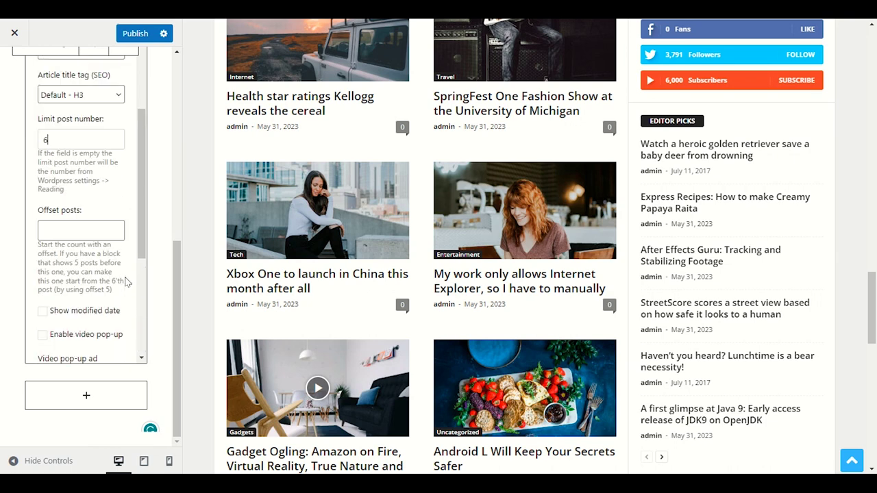
pyautogui.scroll(6, 125, 280)
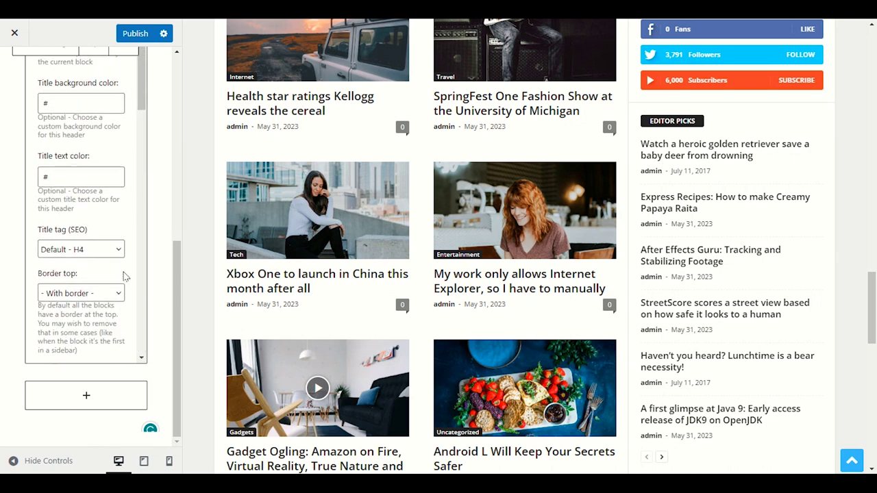
pyautogui.scroll(5, 108, 228)
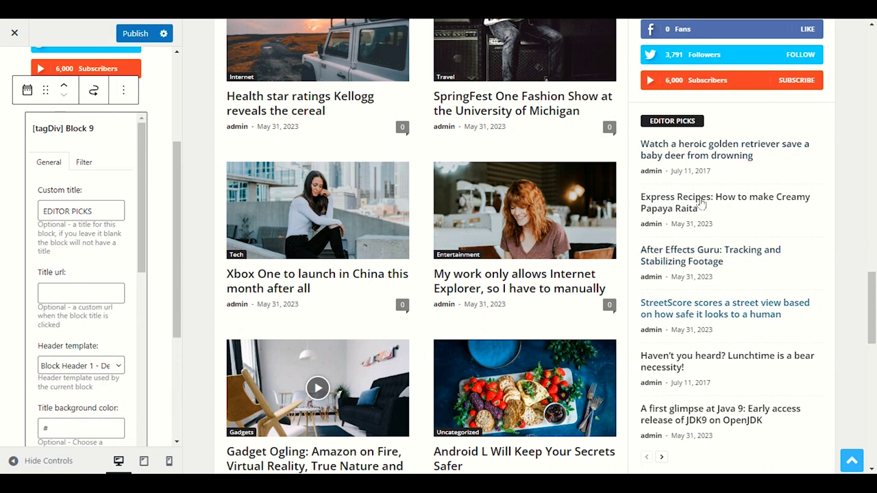
# Examine the category choices in the Editor Picks block's filter settings, keeping all categories
pyautogui.click(88, 166)
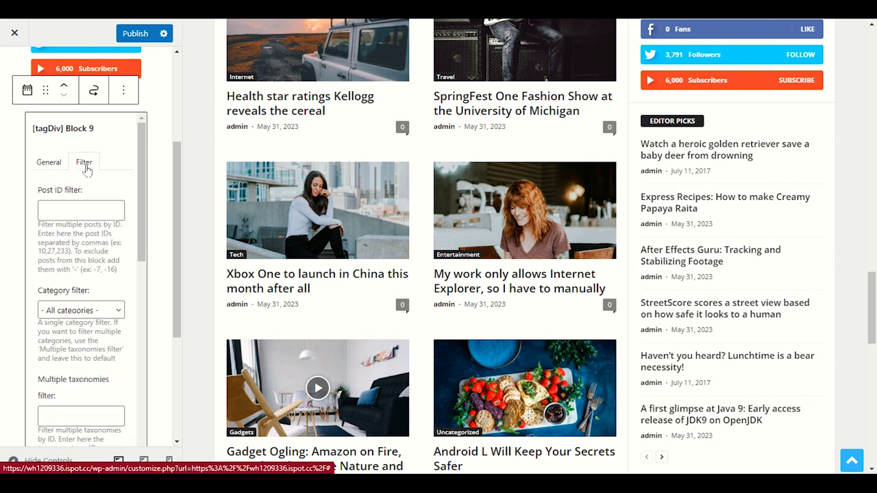
pyautogui.click(107, 313)
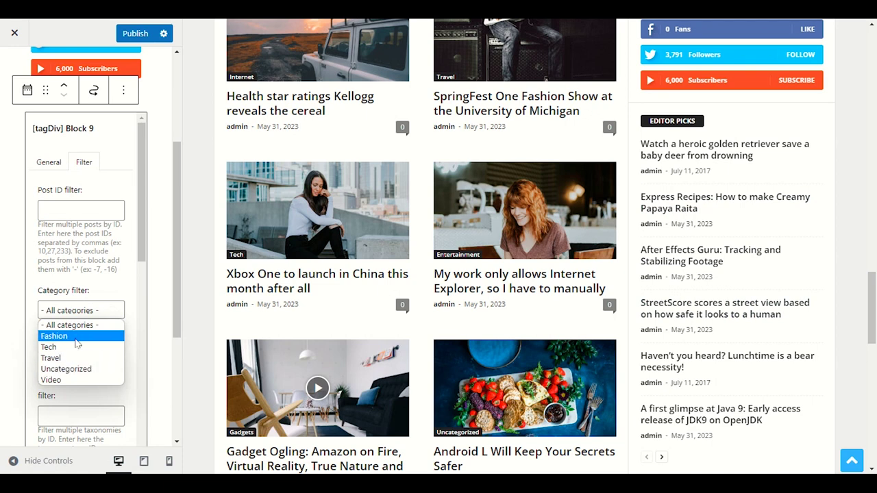
pyautogui.click(106, 290)
pyautogui.scroll(-1, 101, 260)
pyautogui.scroll(-10, 101, 259)
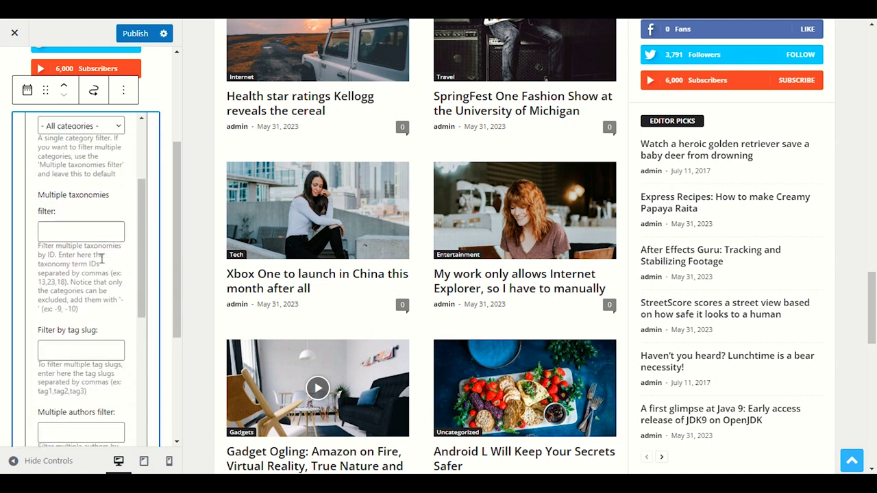
# Examine the Editor Picks block's post type and sort order options, keeping Random Posts
pyautogui.scroll(-1, 100, 264)
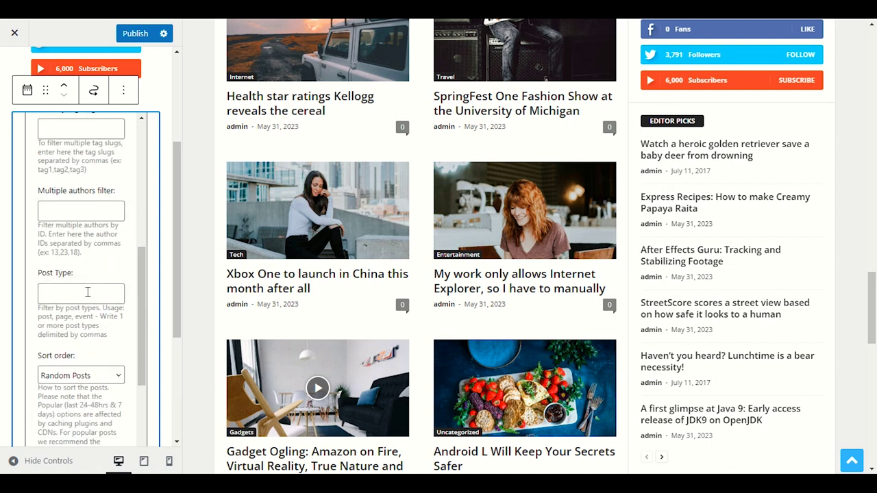
pyautogui.scroll(-4, 87, 292)
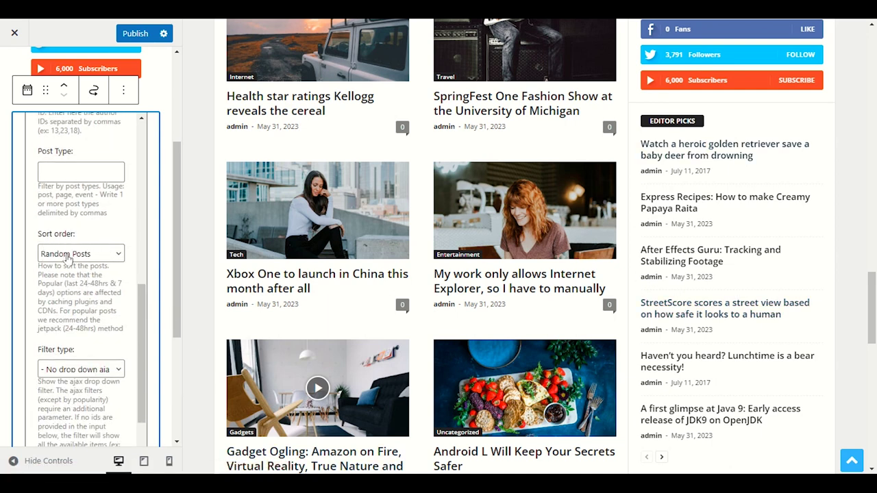
pyautogui.click(76, 254)
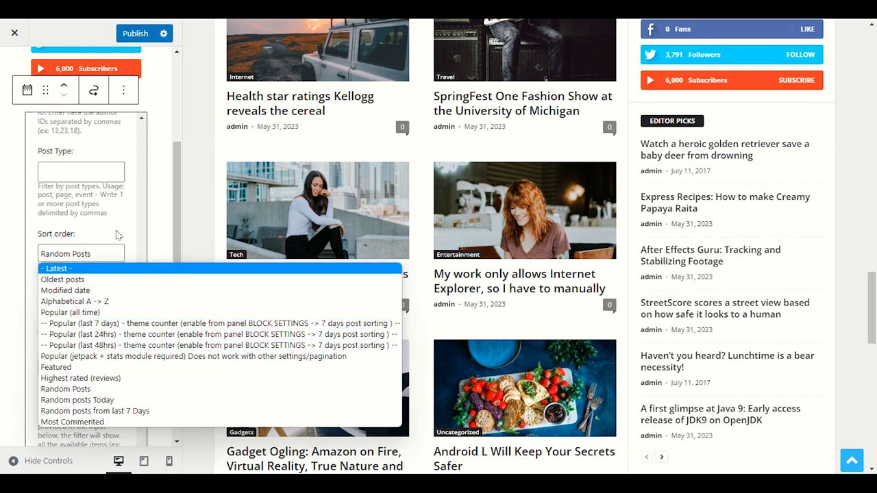
pyautogui.click(101, 260)
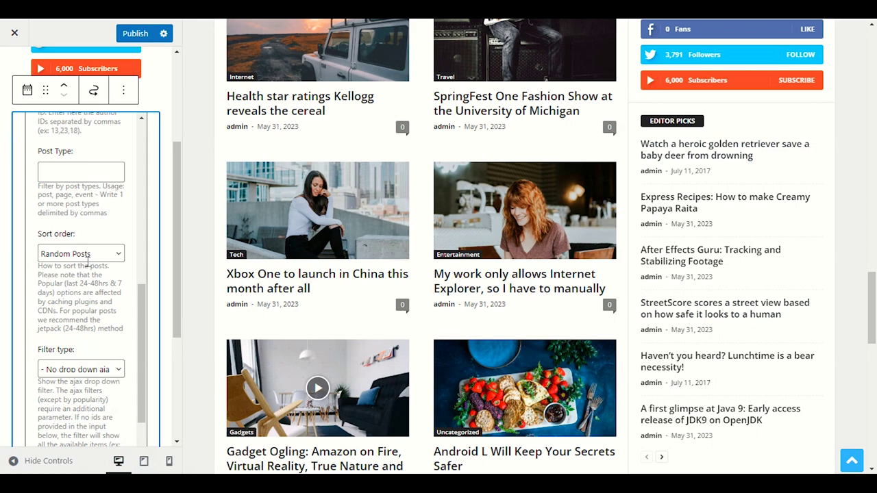
pyautogui.scroll(6, 87, 264)
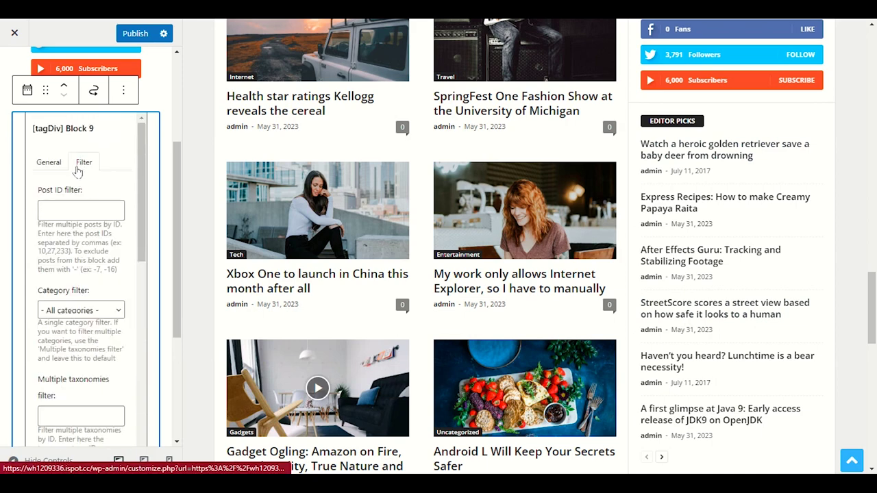
pyautogui.click(82, 165)
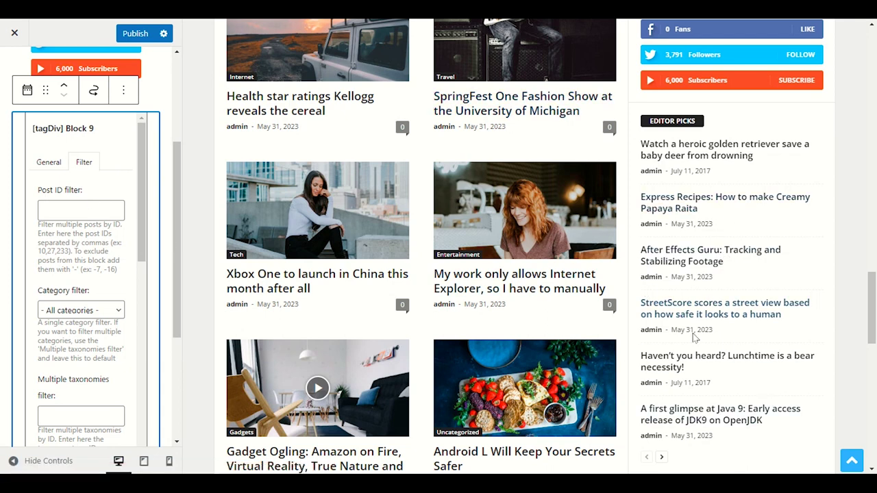
# Return to the Editor Picks block's general settings and review its custom title, header template and title color fields
pyautogui.click(58, 166)
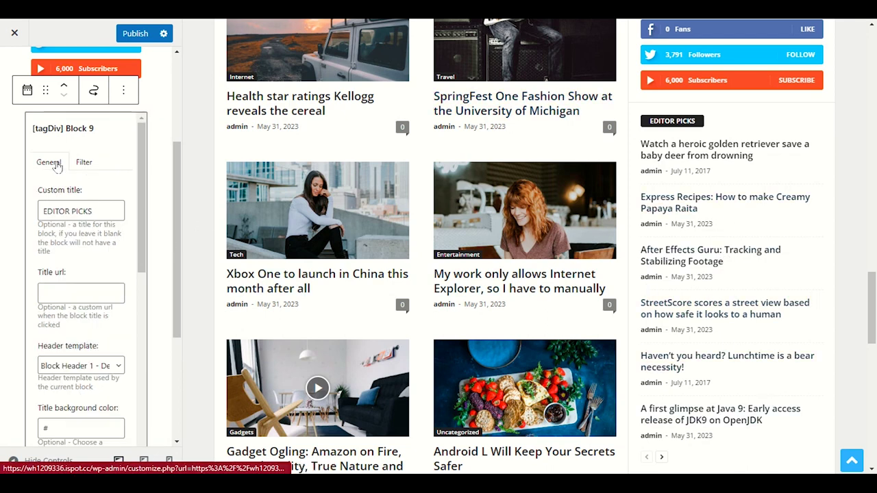
pyautogui.moveTo(100, 211); pyautogui.dragTo(40, 210)
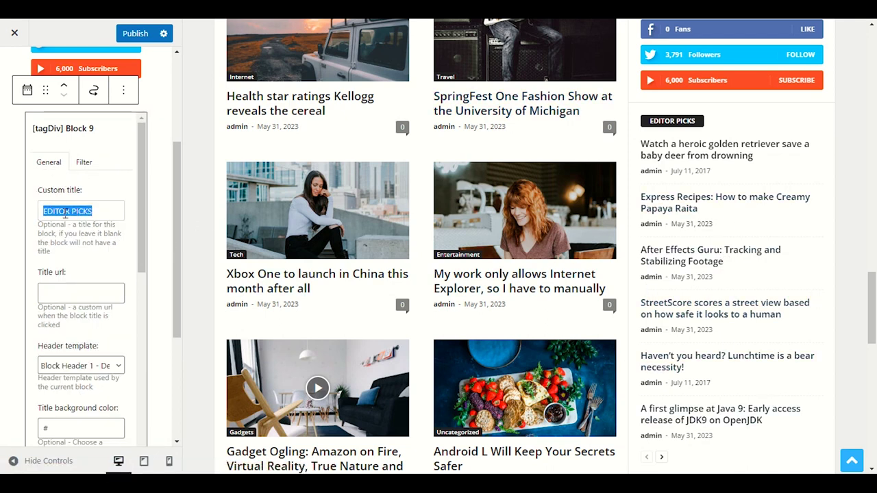
pyautogui.click(72, 211)
pyautogui.scroll(-3, 92, 284)
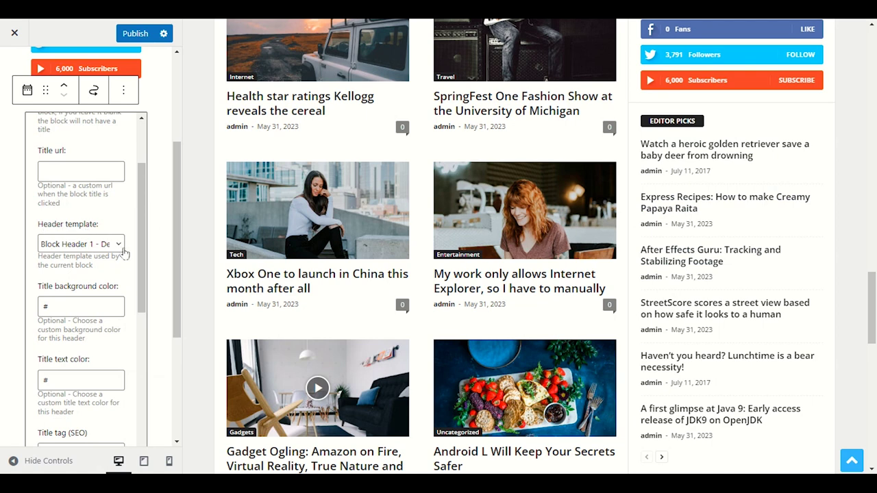
pyautogui.scroll(-3, 120, 301)
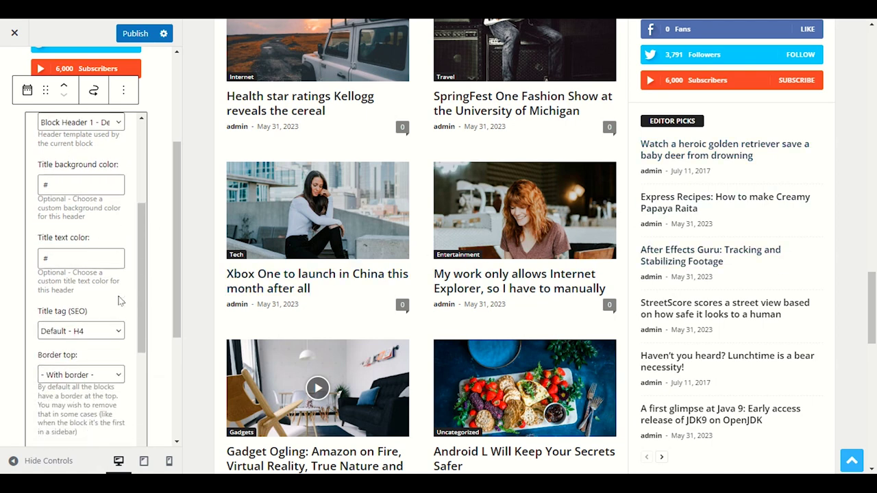
pyautogui.scroll(6, 106, 213)
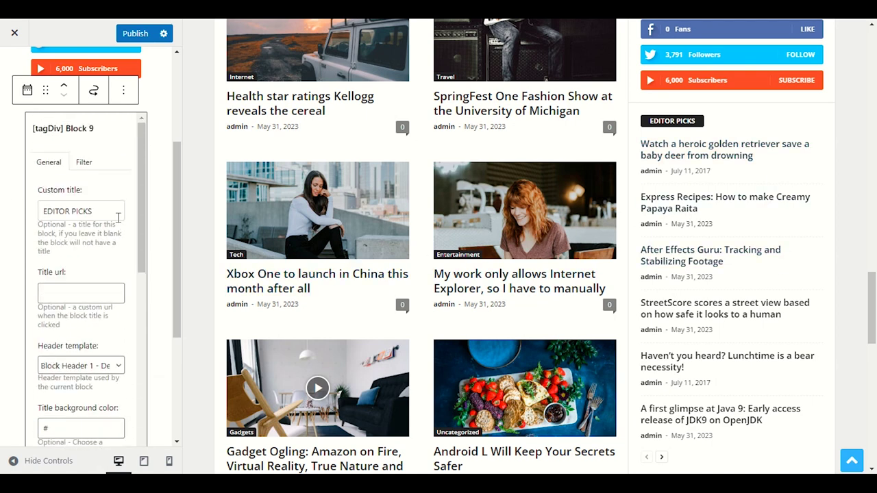
# Check how the Editor Picks list sits beside the latest articles down to the pagination in the page preview
pyautogui.scroll(-1, 541, 298)
pyautogui.scroll(-10, 541, 298)
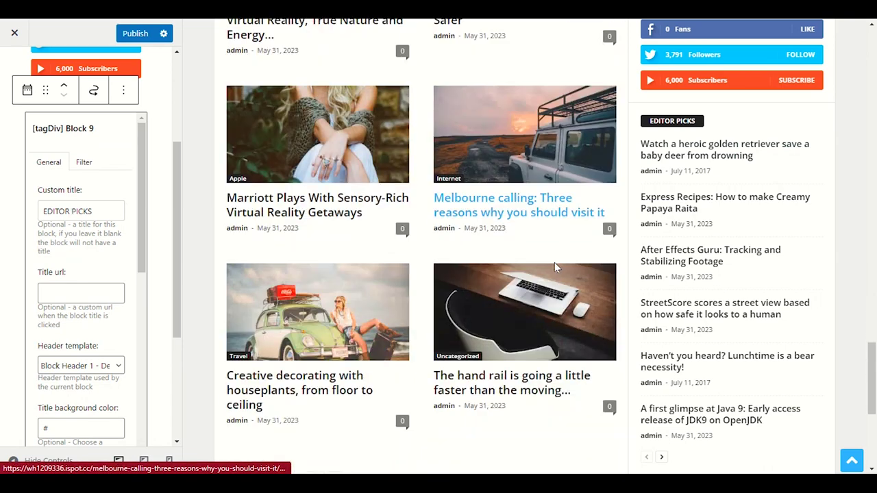
pyautogui.scroll(4, 555, 262)
pyautogui.scroll(-8, 160, 251)
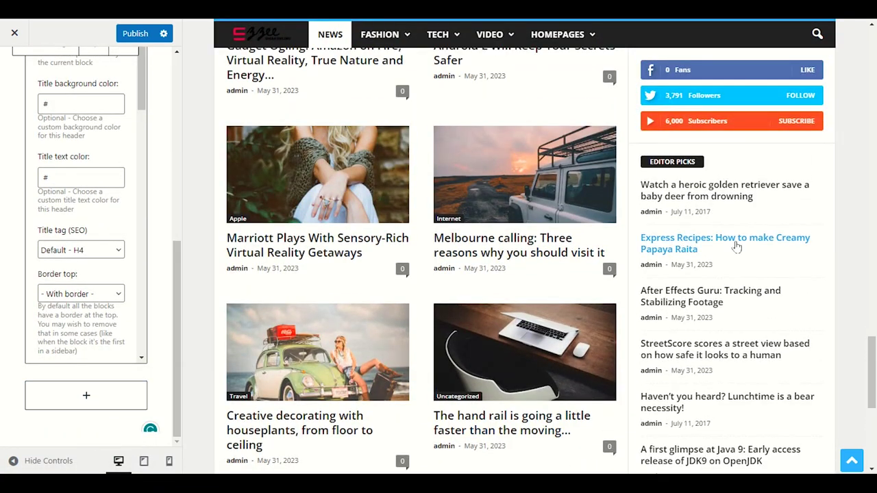
pyautogui.scroll(-5, 736, 247)
pyautogui.scroll(4, 765, 382)
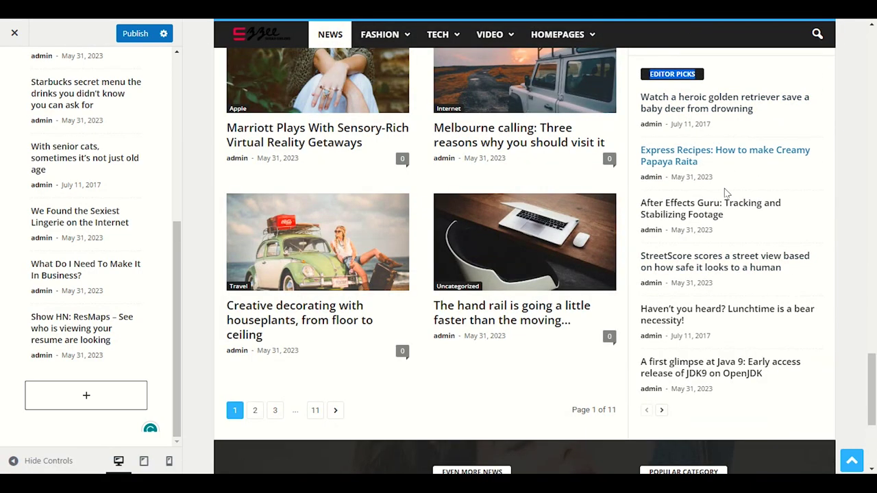
# Add an Image block below the Editor Picks widget in the sidebar
pyautogui.scroll(-2, 725, 164)
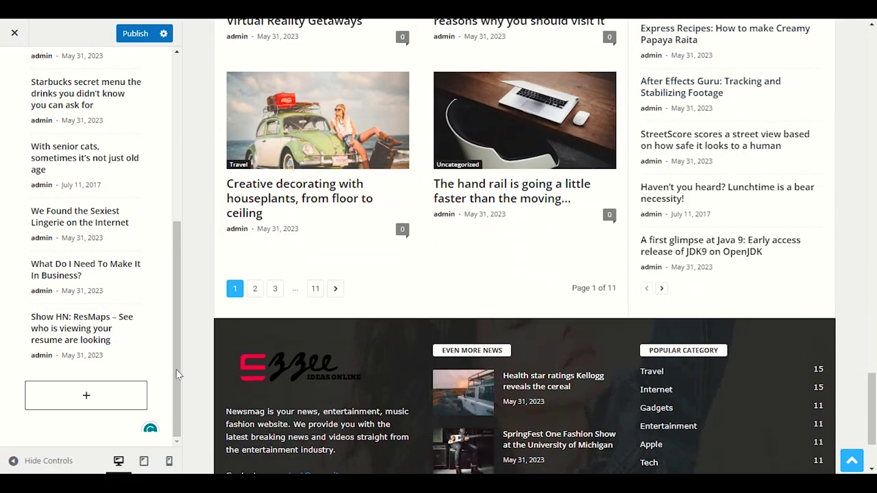
pyautogui.click(80, 403)
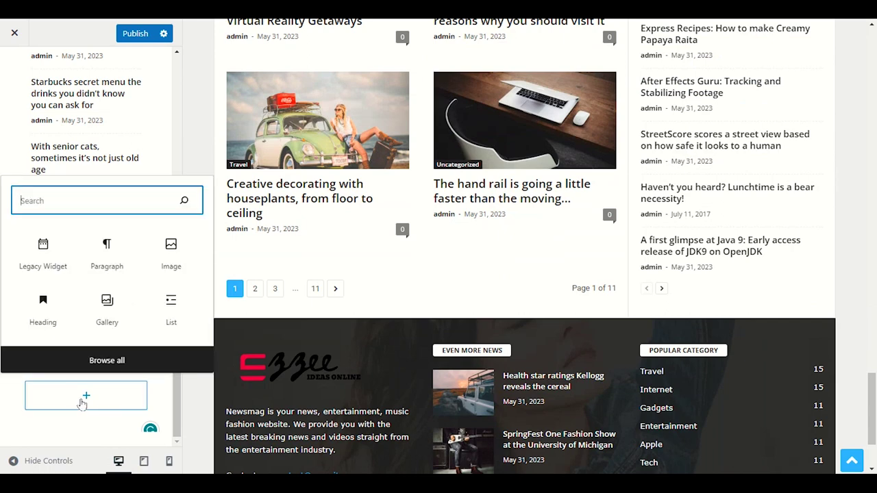
pyautogui.click(176, 257)
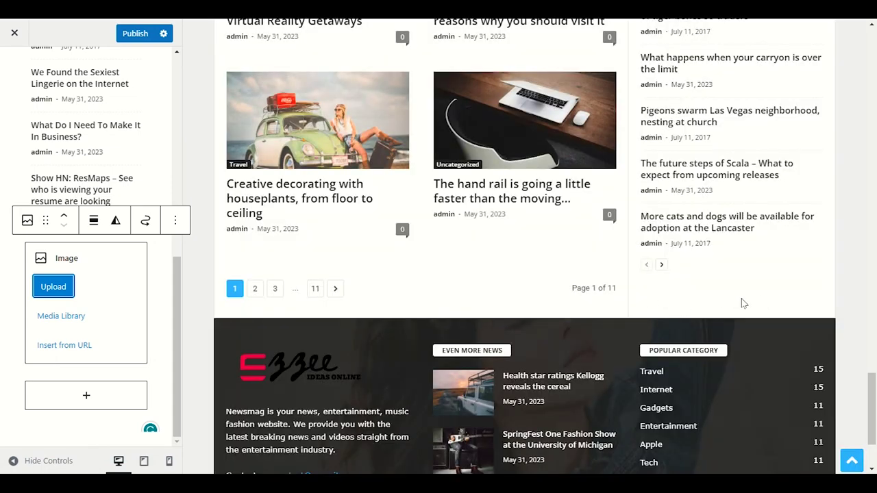
# Fill the sidebar's Image block with 16.jpg from the media library and check its placement below Editor Picks in the preview
pyautogui.click(61, 317)
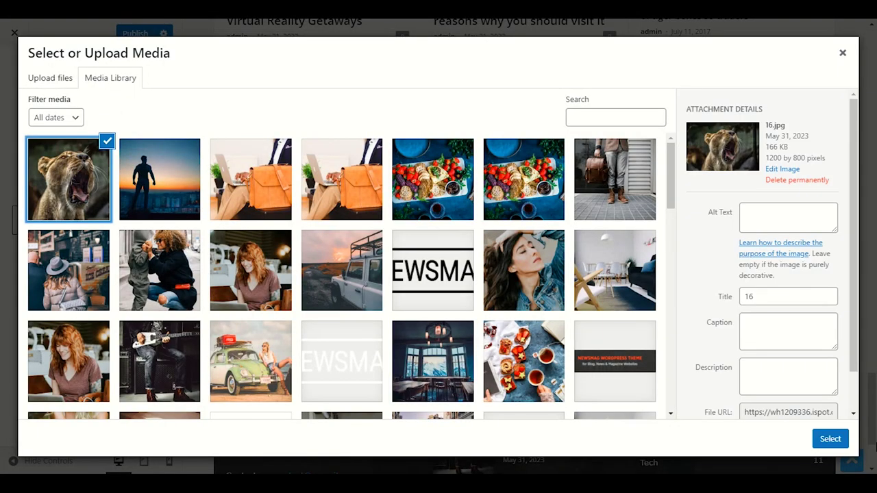
pyautogui.click(829, 439)
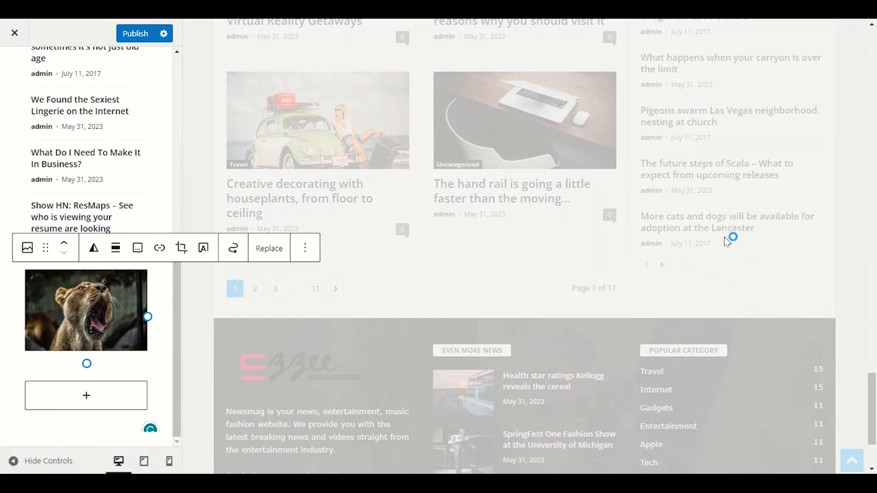
pyautogui.scroll(2, 768, 357)
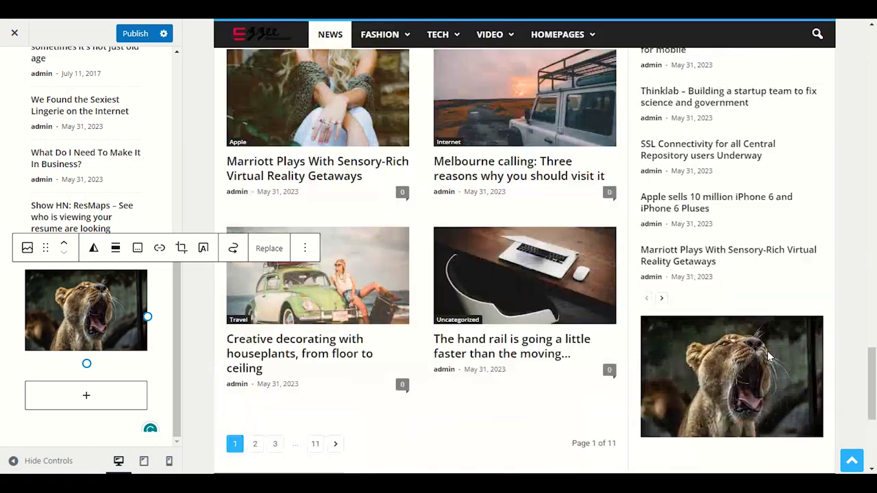
pyautogui.scroll(-2, 769, 356)
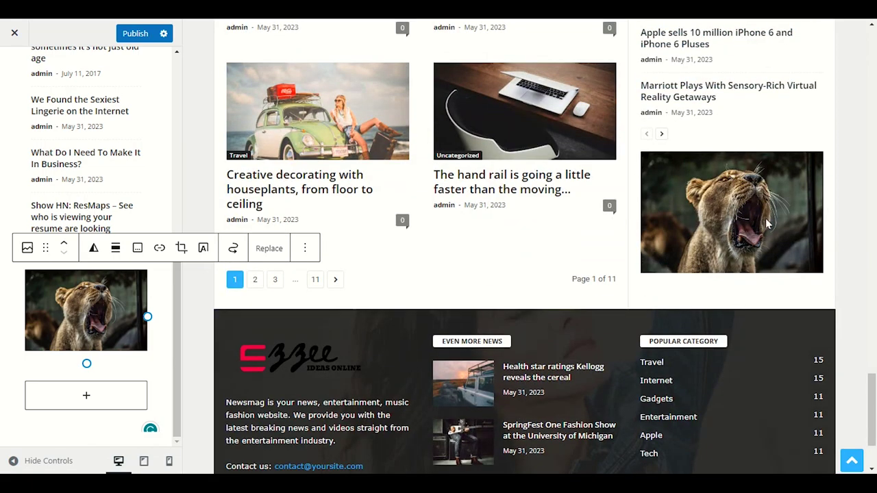
pyautogui.scroll(5, 767, 222)
pyautogui.scroll(-6, 767, 222)
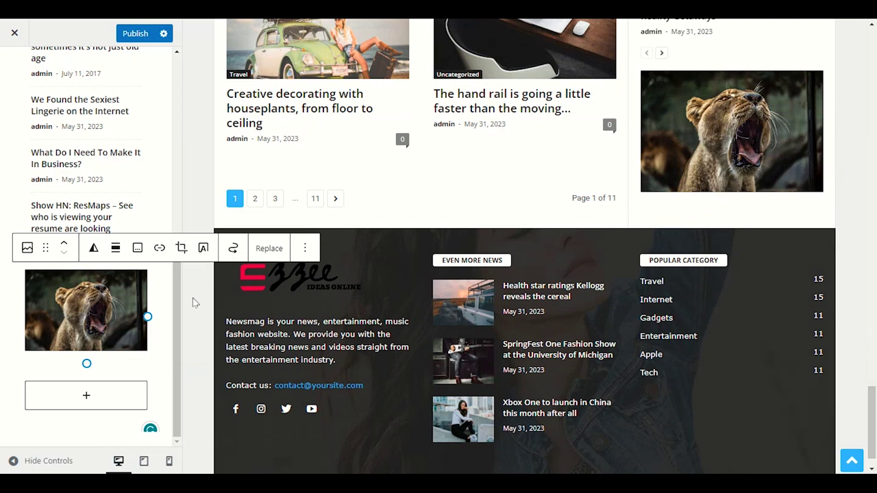
pyautogui.scroll(4, 103, 284)
pyautogui.scroll(-6, 96, 286)
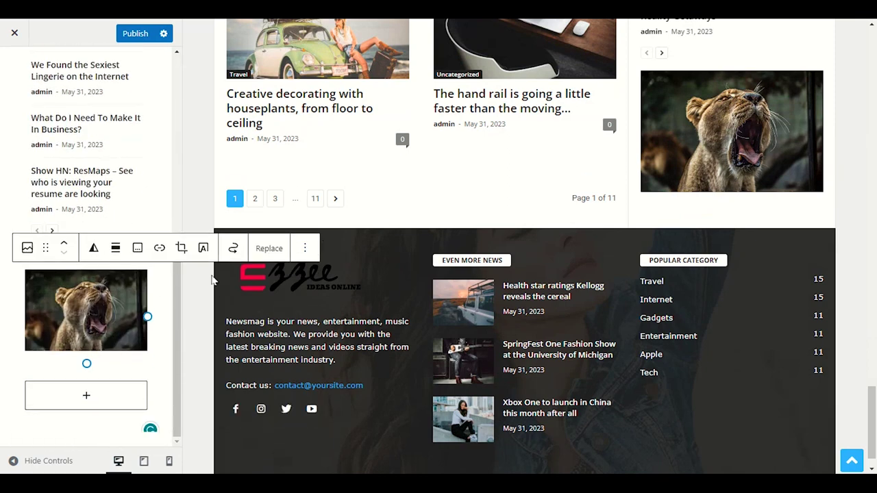
# Remove the Image block holding the lion picture from the Newsmag default sidebar
pyautogui.click(307, 252)
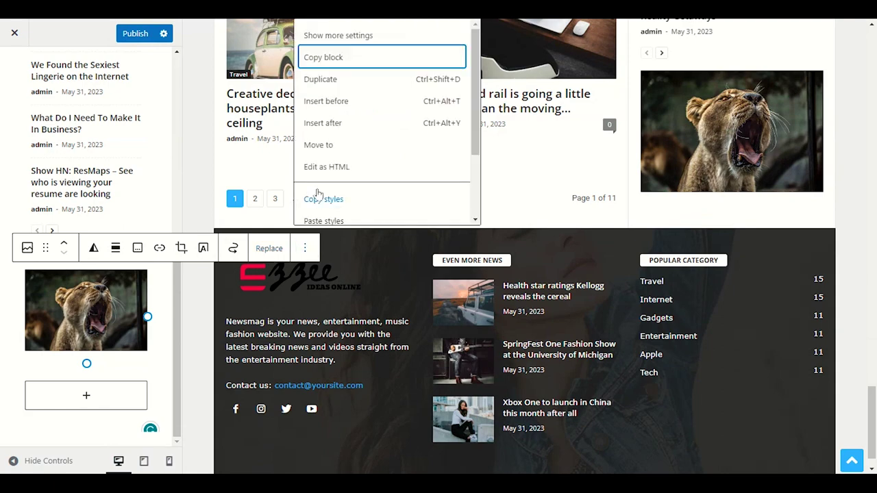
pyautogui.scroll(-2, 318, 195)
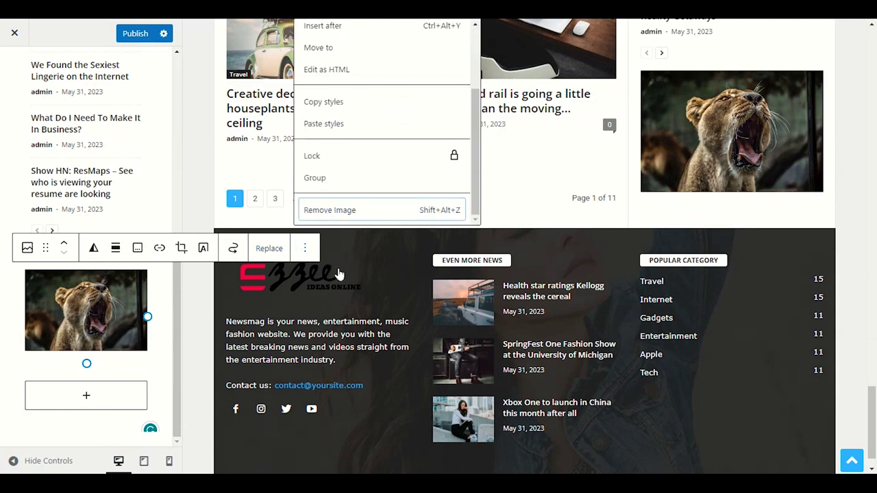
pyautogui.click(330, 210)
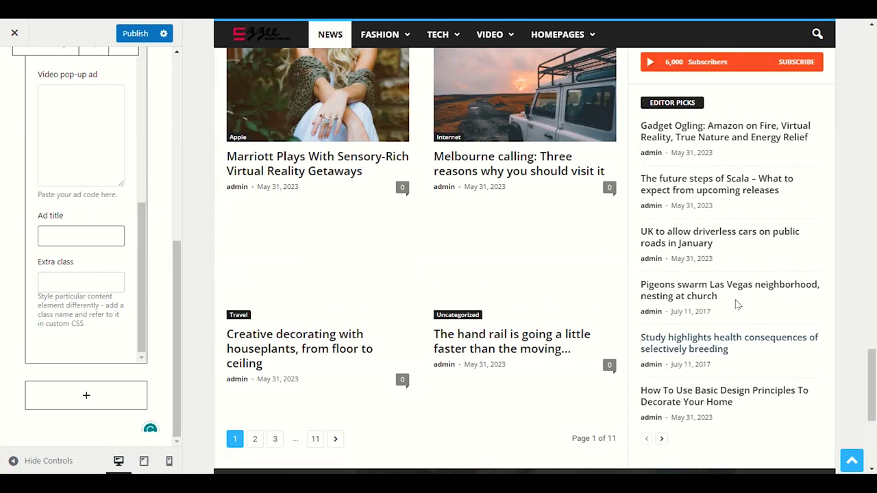
# Review the ad block's title, header template and color fields, and return to the customizer's main options
pyautogui.scroll(10, 27, 161)
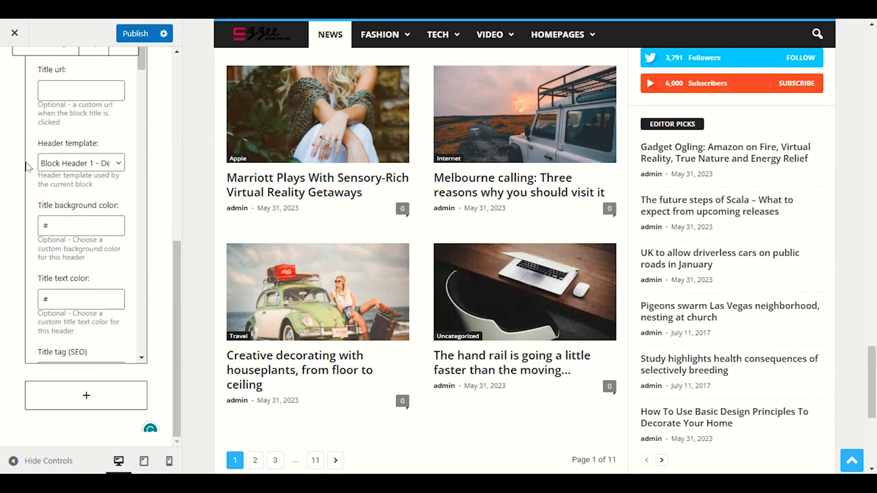
pyautogui.scroll(10, 28, 168)
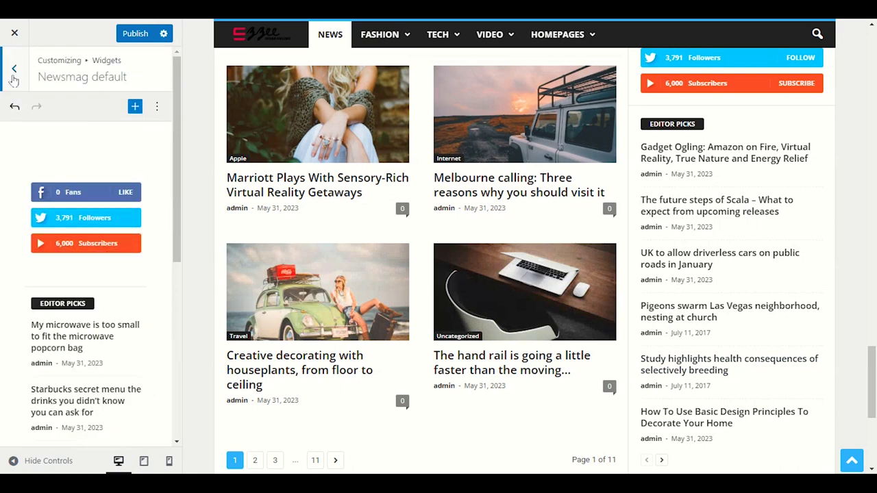
pyautogui.click(14, 69)
pyautogui.click(14, 74)
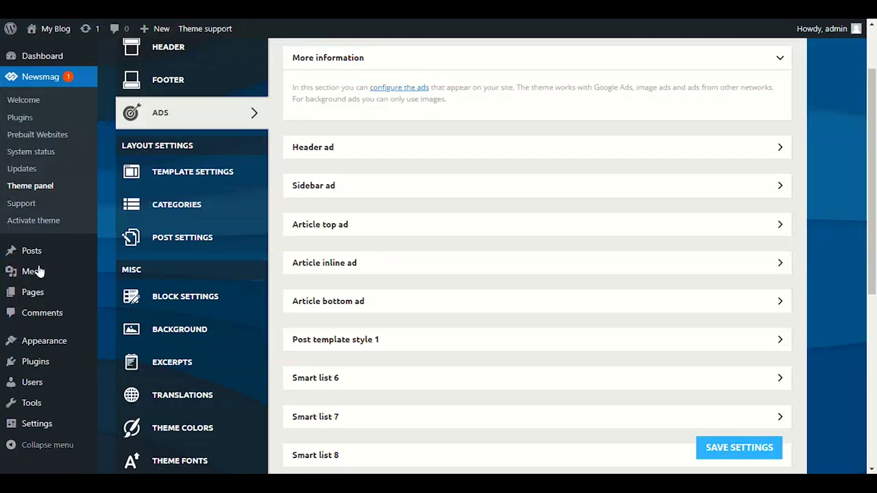
# Open the Newsmag default widget area again and review its social counter and Editor Picks widgets
pyautogui.moveTo(44, 341)
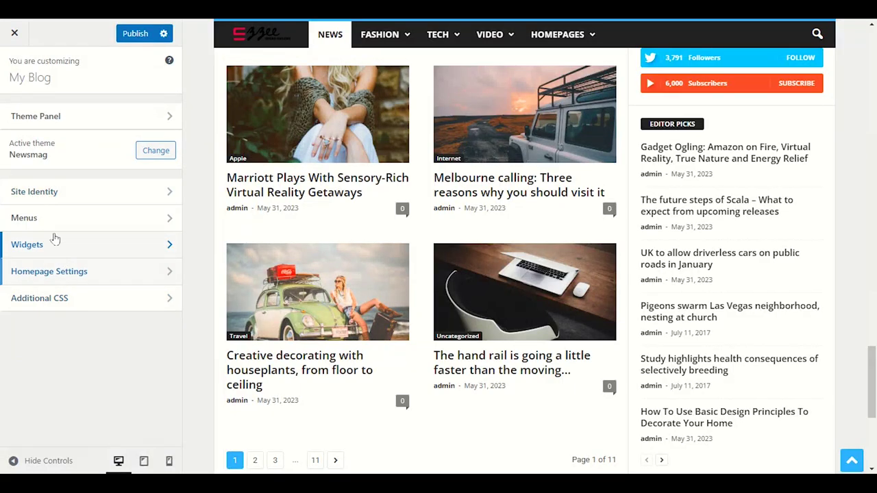
pyautogui.click(45, 246)
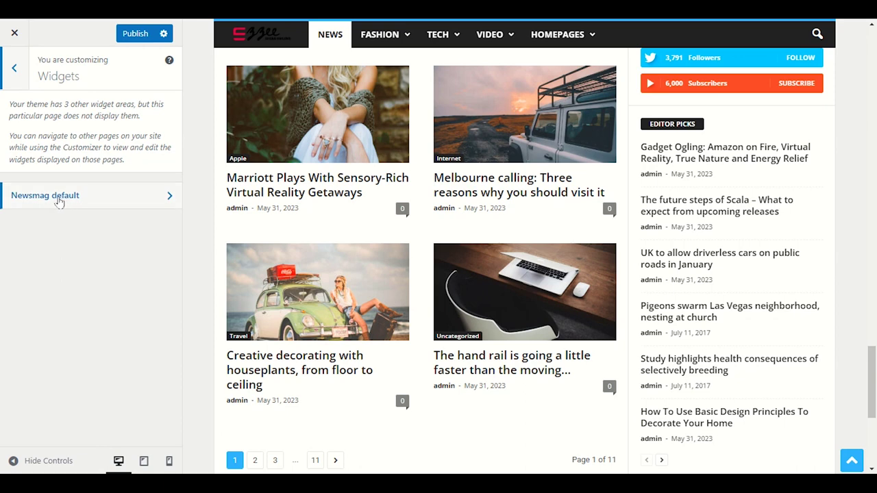
pyautogui.click(77, 200)
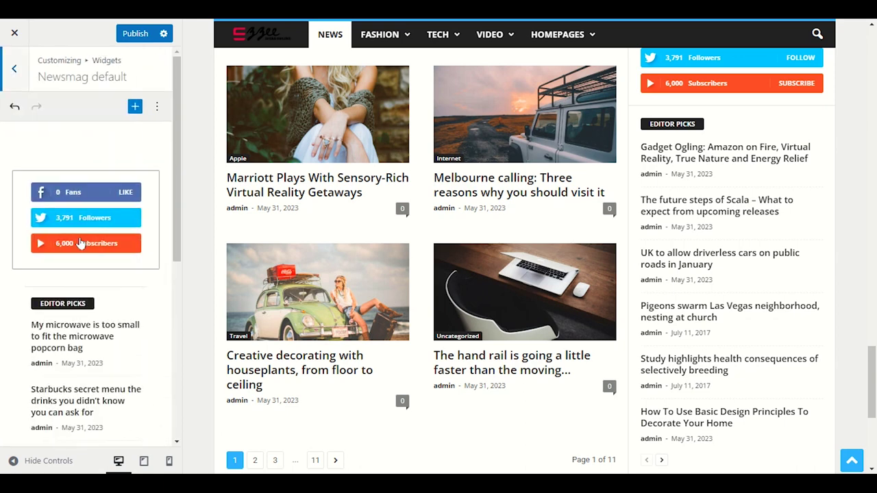
pyautogui.scroll(-2, 103, 243)
pyautogui.scroll(2, 98, 250)
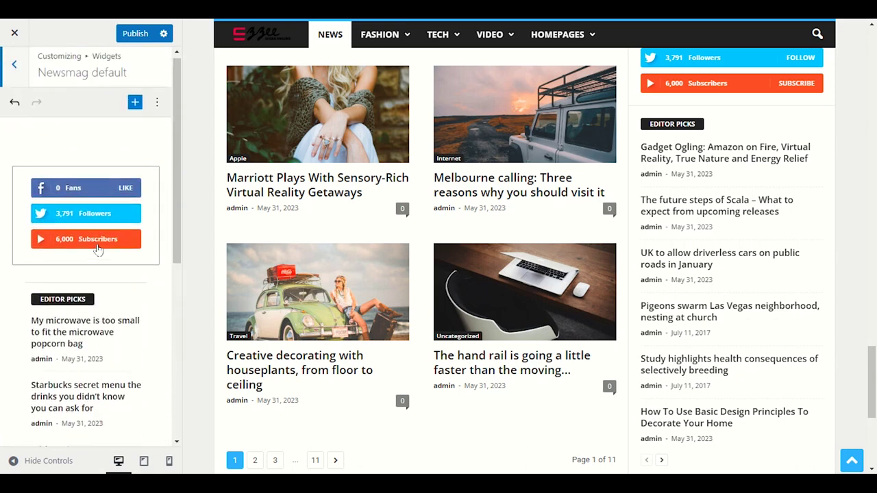
pyautogui.scroll(-5, 98, 251)
# Look over the front page preview from the footer up through Latest Articles to the Cypto Posts and Popular blocks
pyautogui.scroll(-5, 375, 279)
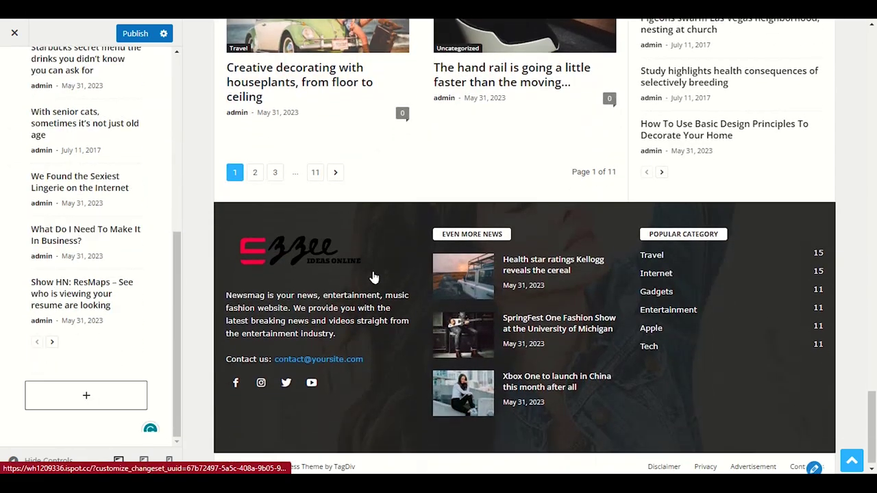
pyautogui.scroll(5, 362, 238)
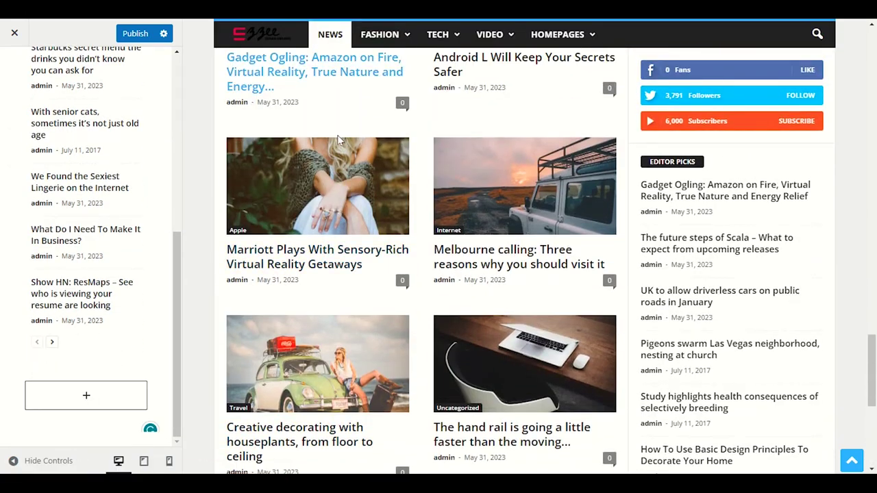
pyautogui.scroll(4, 338, 139)
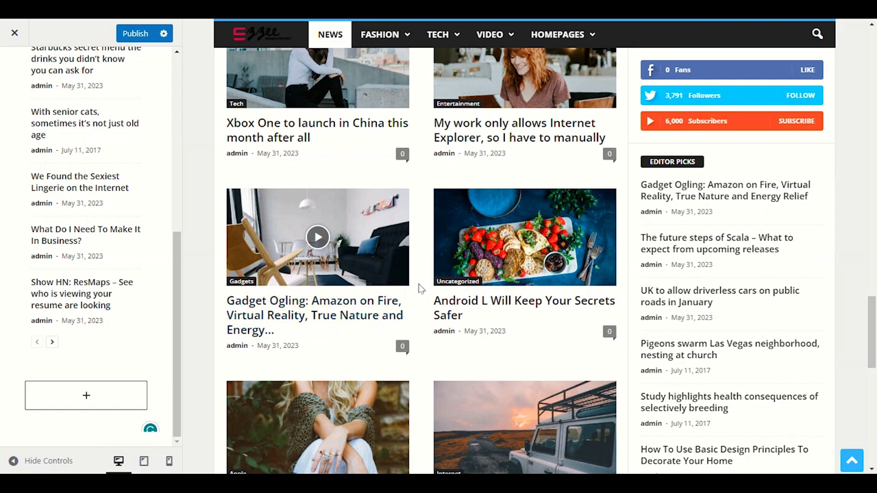
pyautogui.scroll(4, 420, 289)
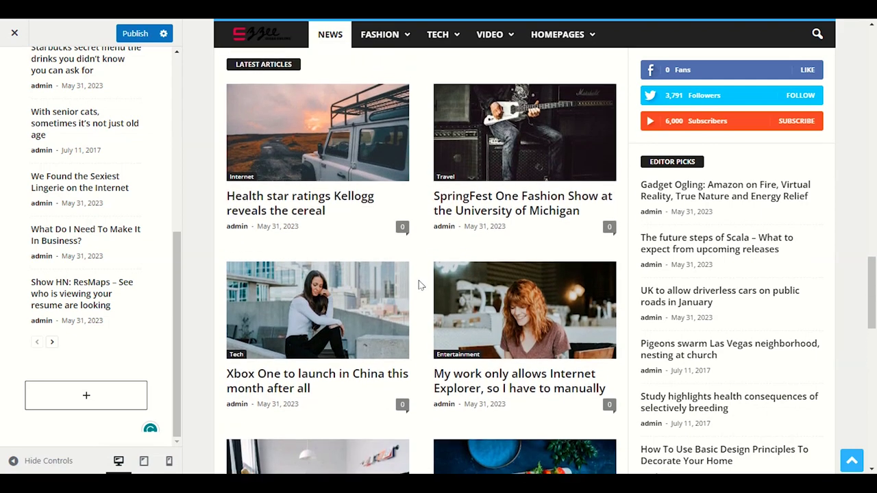
pyautogui.scroll(7, 420, 286)
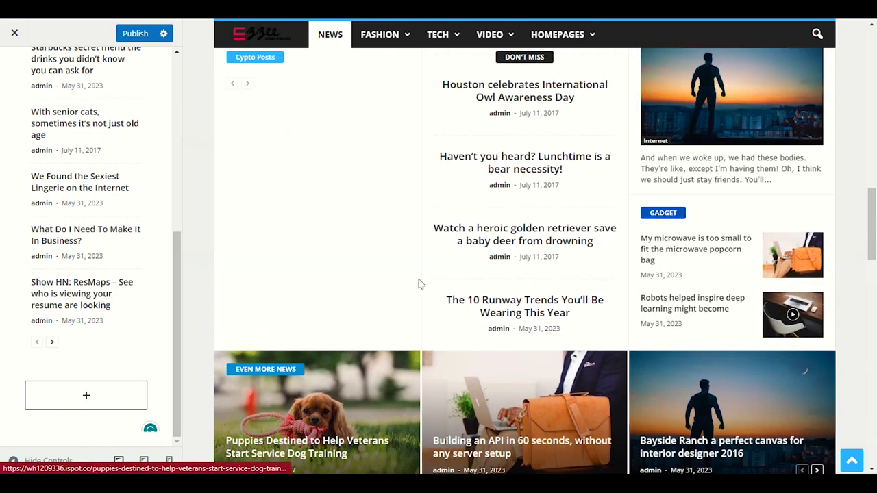
pyautogui.scroll(3, 420, 284)
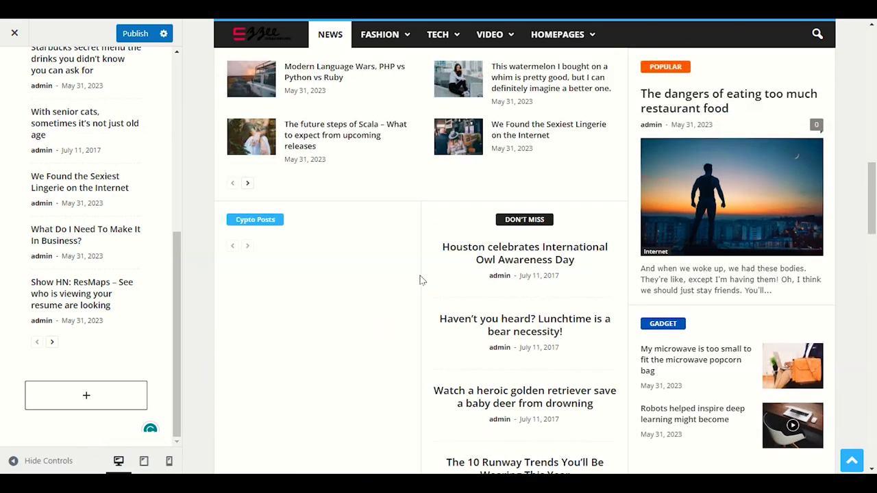